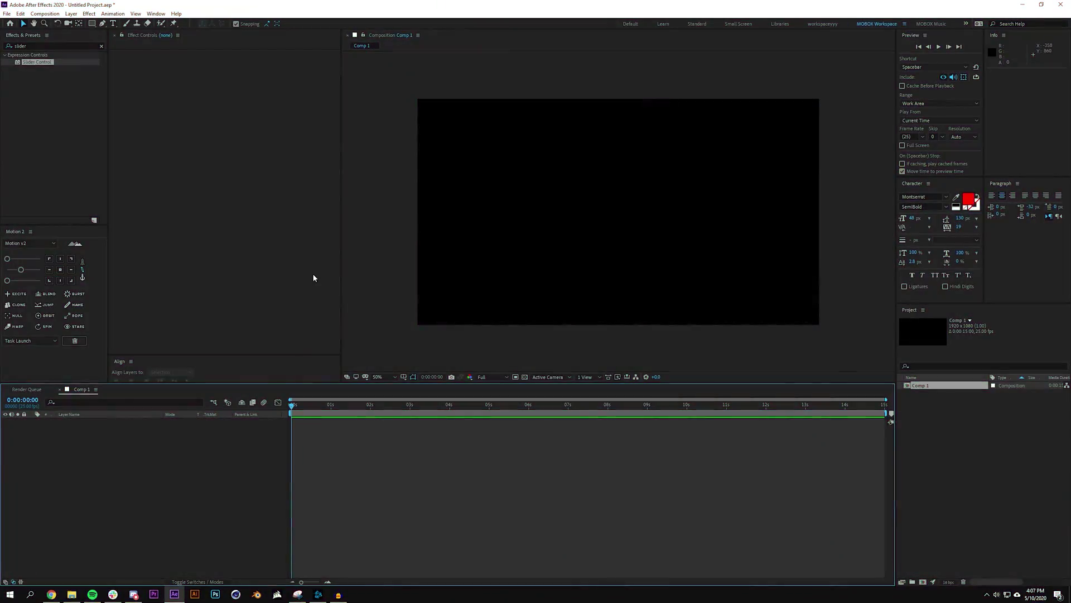
- Draw a circle about 570 px across as a new shape layer with the Ellipse tool
{"action": "left_click_drag", "start_coordinate": [93, 26], "coordinate": [132, 40]}
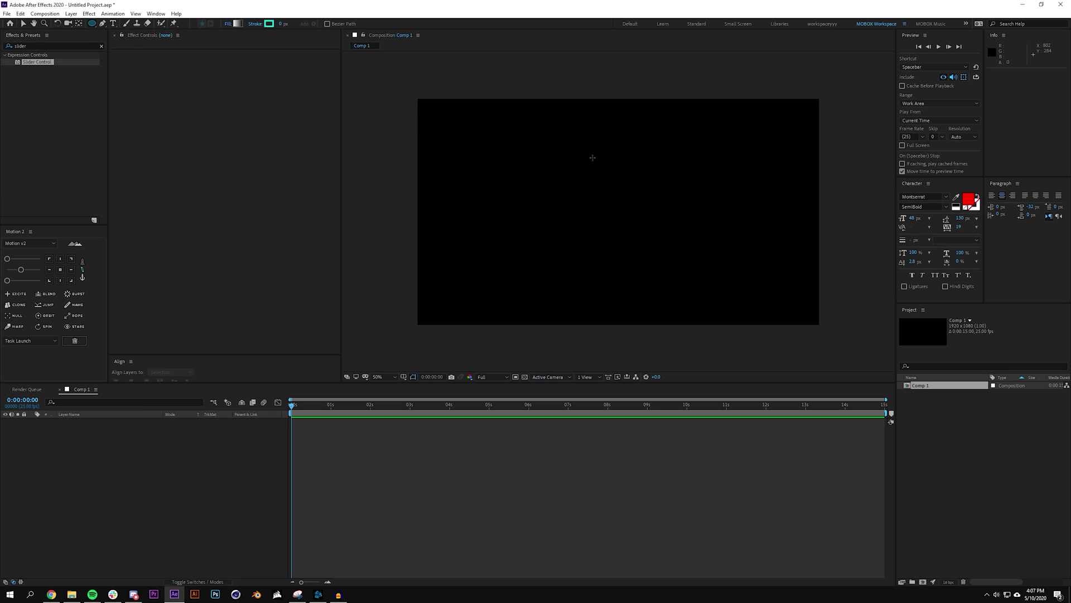
{"action": "left_click_drag", "start_coordinate": [593, 158], "coordinate": [700, 276]}
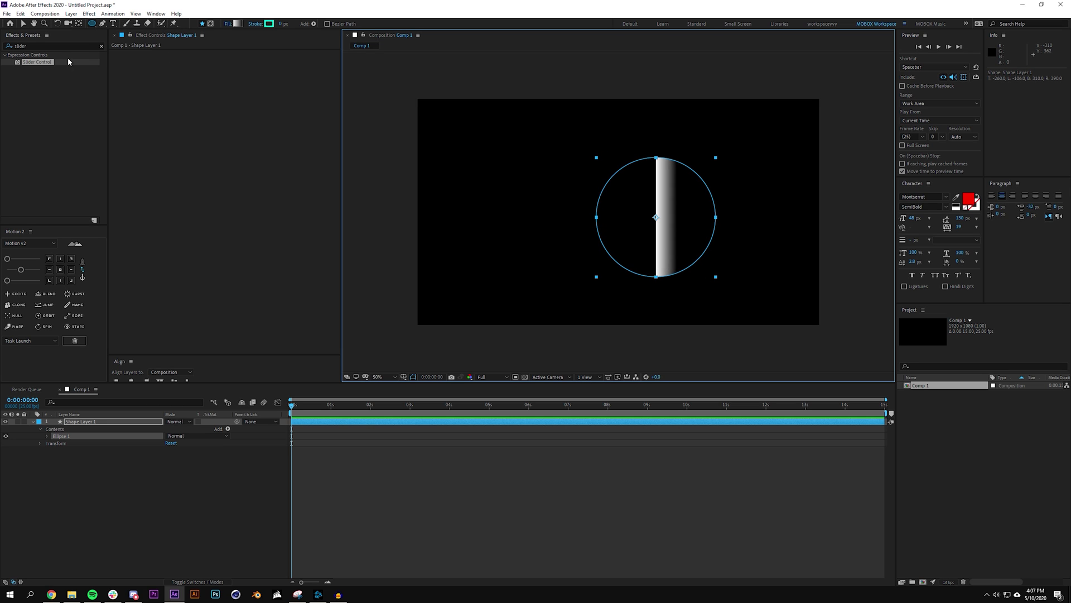
{"action": "left_click", "coordinate": [22, 24]}
{"action": "left_click", "coordinate": [629, 504]}
- Centre the circle horizontally and vertically in the composition
{"action": "left_click", "coordinate": [674, 212]}
{"action": "left_click_drag", "start_coordinate": [674, 212], "coordinate": [660, 221]}
{"action": "key", "text": "v"}
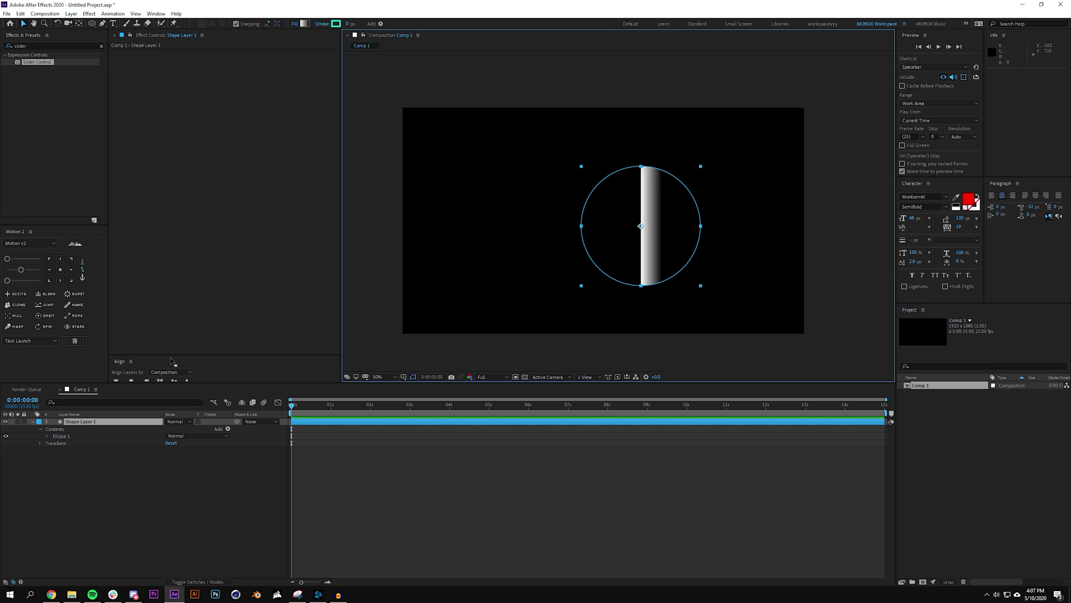
{"action": "left_click_drag", "start_coordinate": [172, 355], "coordinate": [164, 264]}
{"action": "left_click", "coordinate": [131, 289]}
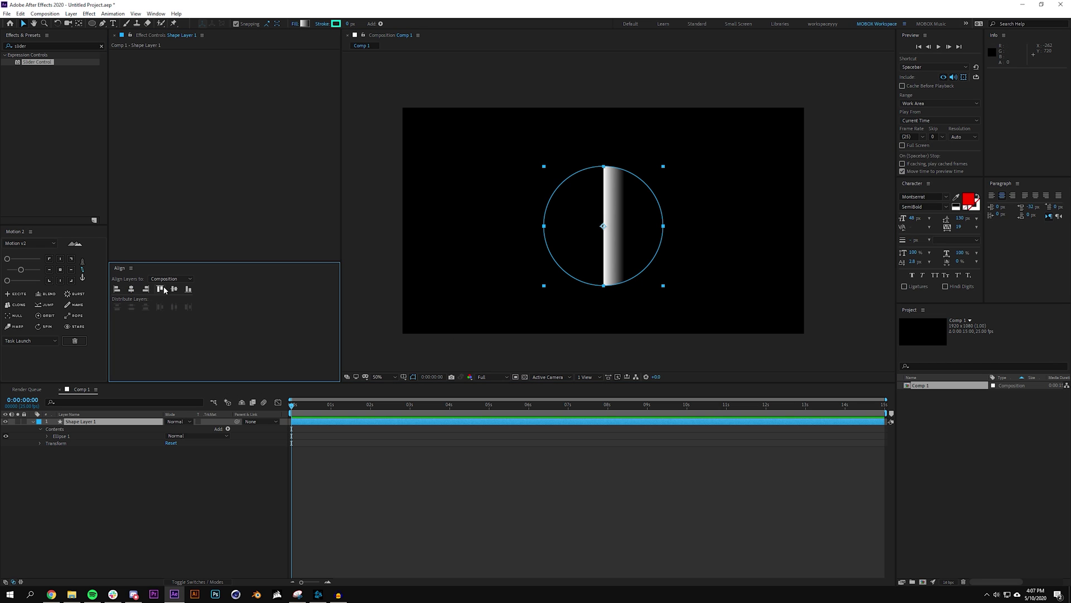
{"action": "left_click", "coordinate": [174, 288]}
{"action": "left_click_drag", "start_coordinate": [344, 211], "coordinate": [241, 216]}
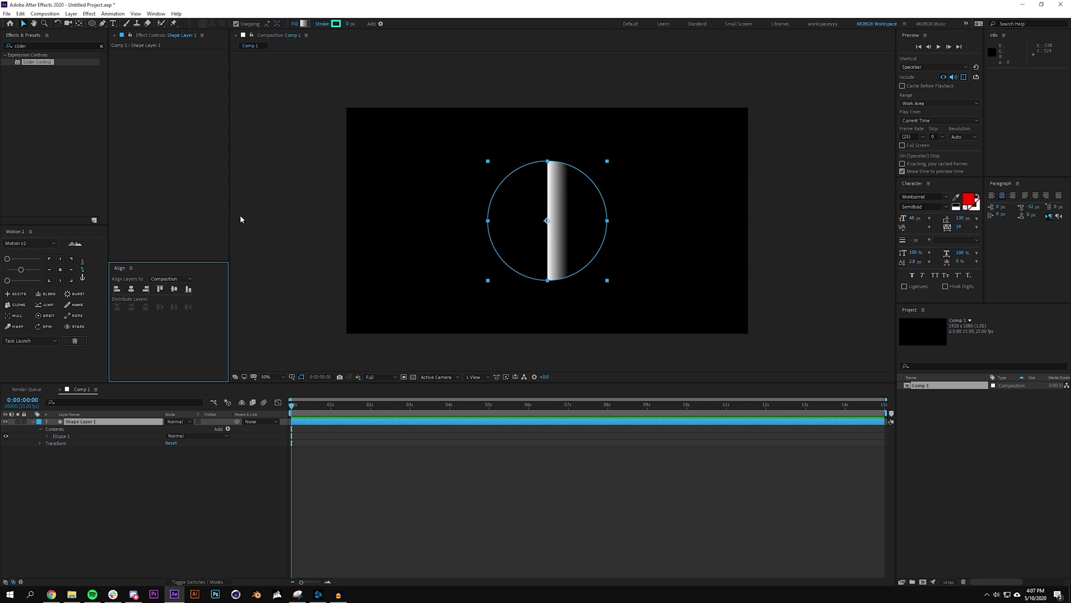
- Give the circle a linear gradient fill starting at red FF0000 and reduce the opacity of its end stop
{"action": "left_click", "coordinate": [294, 24]}
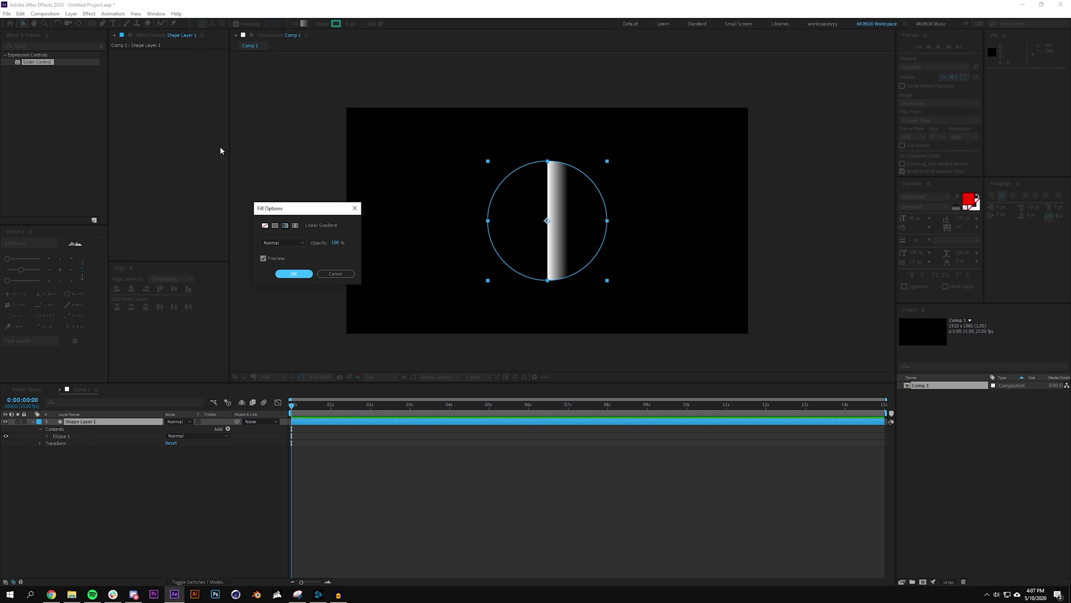
{"action": "left_click", "coordinate": [294, 273]}
{"action": "left_click", "coordinate": [304, 24]}
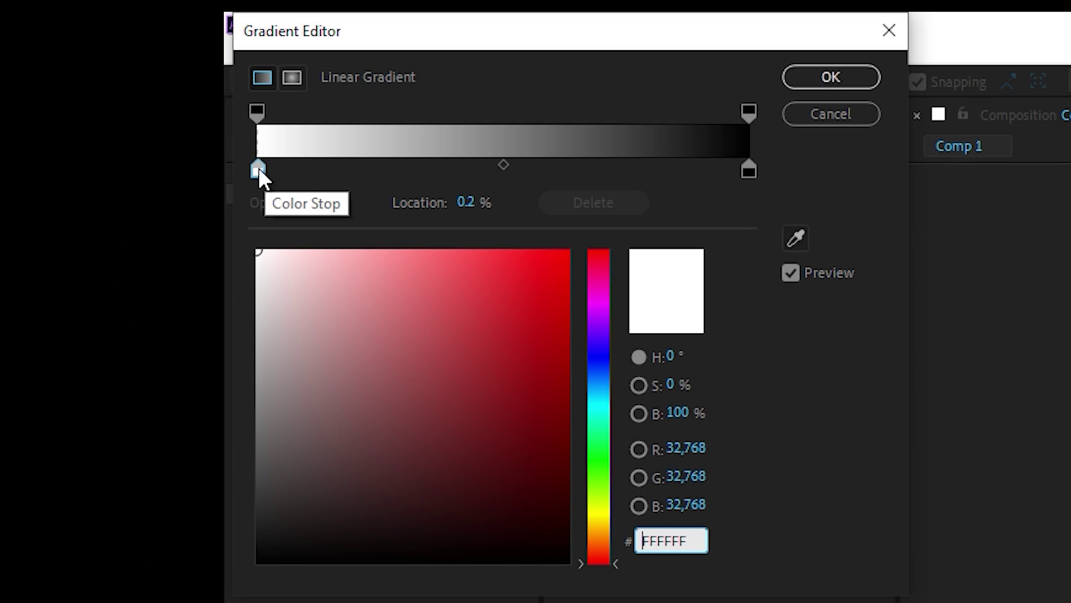
{"action": "left_click", "coordinate": [12, 54]}
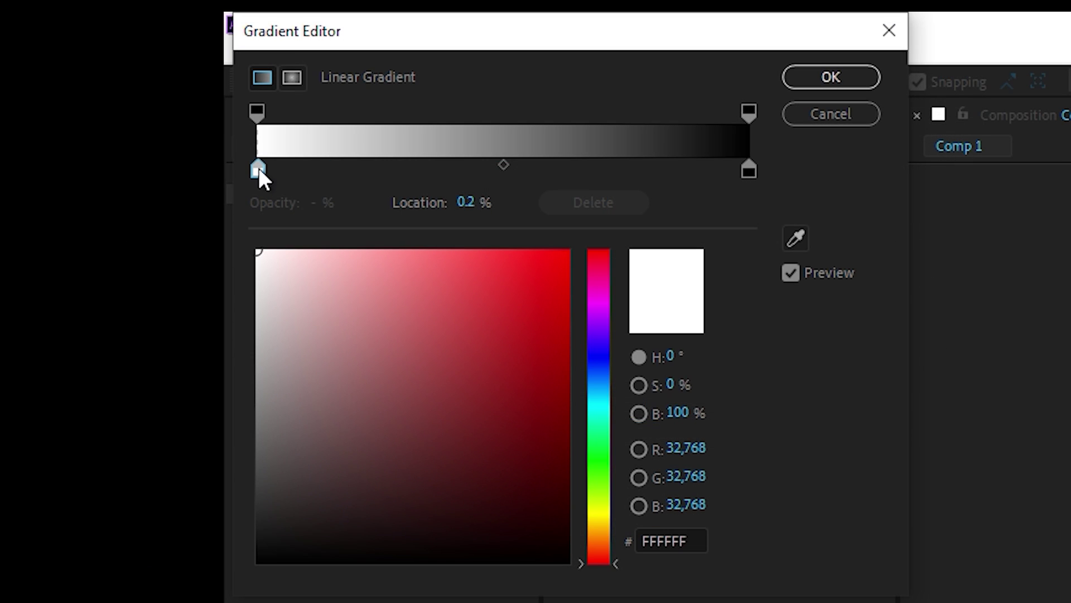
{"action": "left_click", "coordinate": [116, 81]}
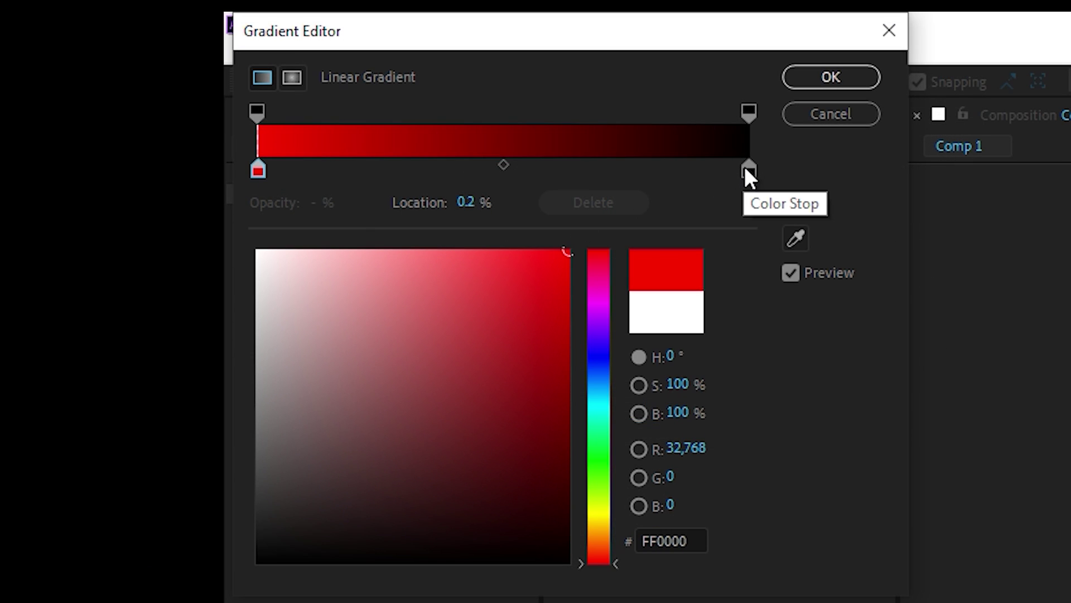
{"action": "left_click", "coordinate": [749, 110]}
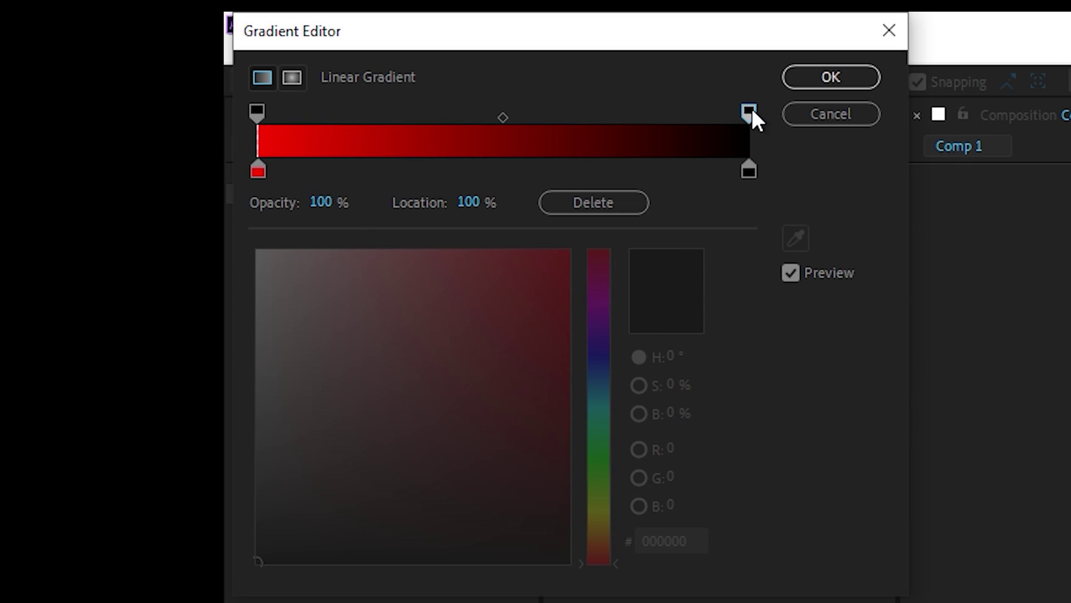
{"action": "left_click", "coordinate": [319, 202]}
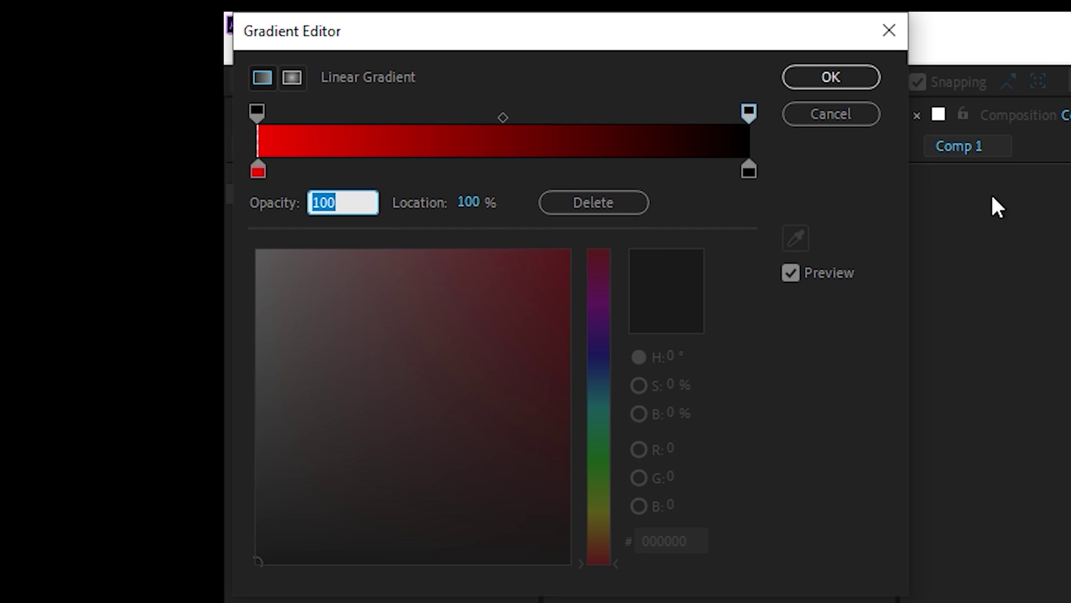
{"action": "type", "text": "8"}
{"action": "key", "text": "Return"}
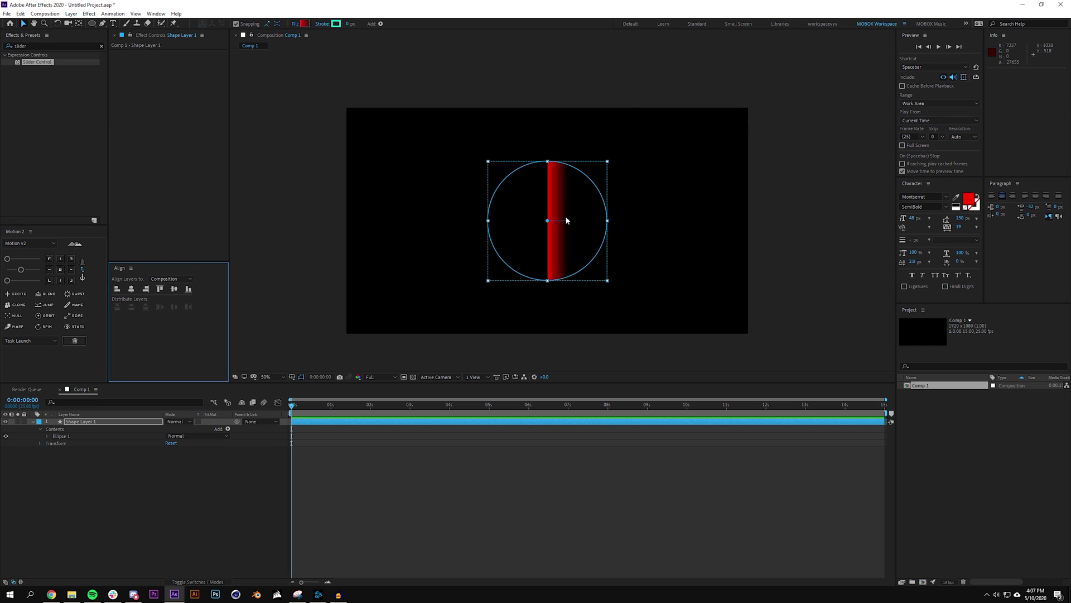
- Stretch the gradient vertically so it runs from the top edge of the circle to its bottom edge
{"action": "left_click_drag", "start_coordinate": [569, 221], "coordinate": [607, 221]}
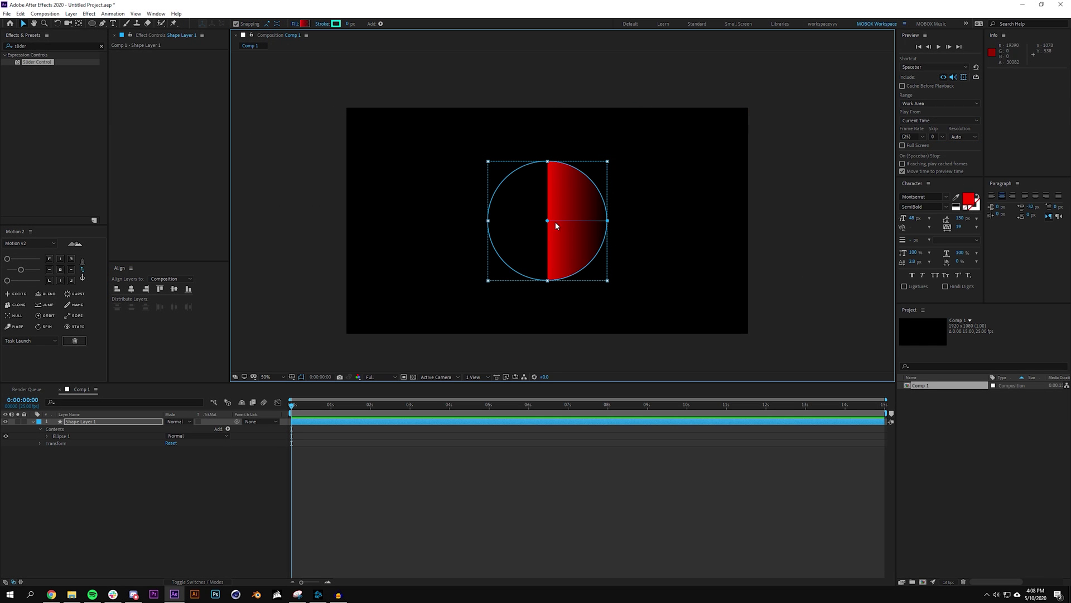
{"action": "left_click_drag", "start_coordinate": [607, 220], "coordinate": [548, 281]}
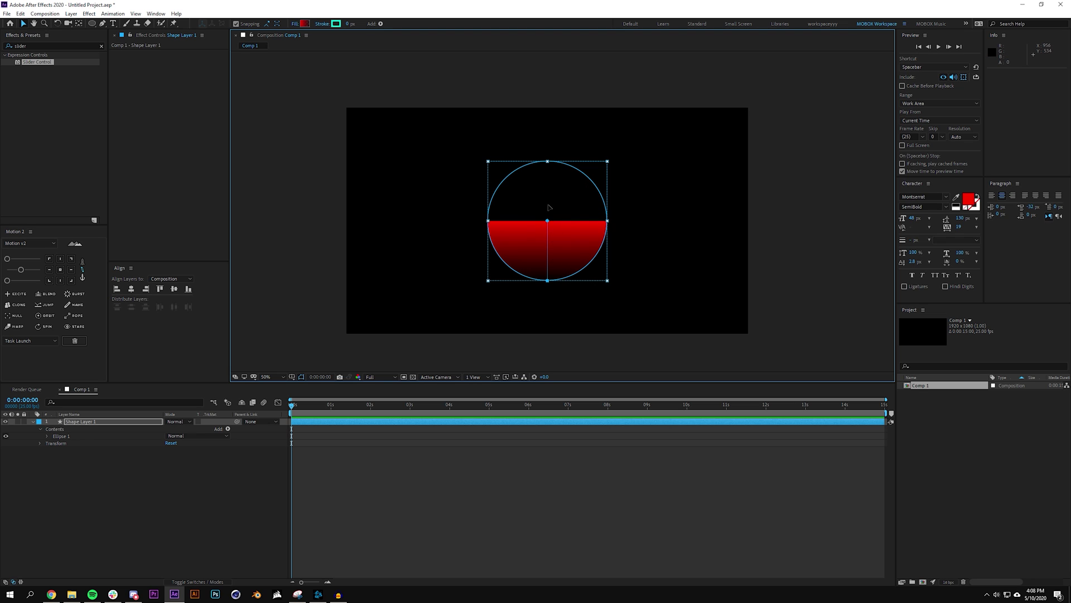
{"action": "left_click_drag", "start_coordinate": [547, 221], "coordinate": [548, 161]}
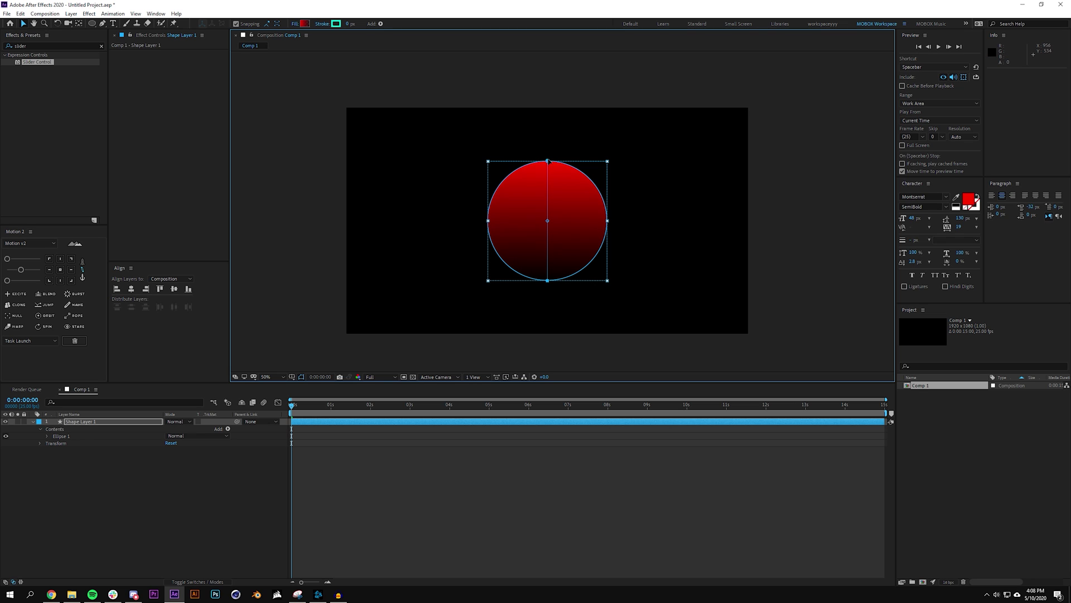
{"action": "left_click", "coordinate": [156, 459]}
- Scale Shape Layer 1 up to about 125.6%
{"action": "left_click", "coordinate": [108, 421]}
{"action": "key", "text": "s"}
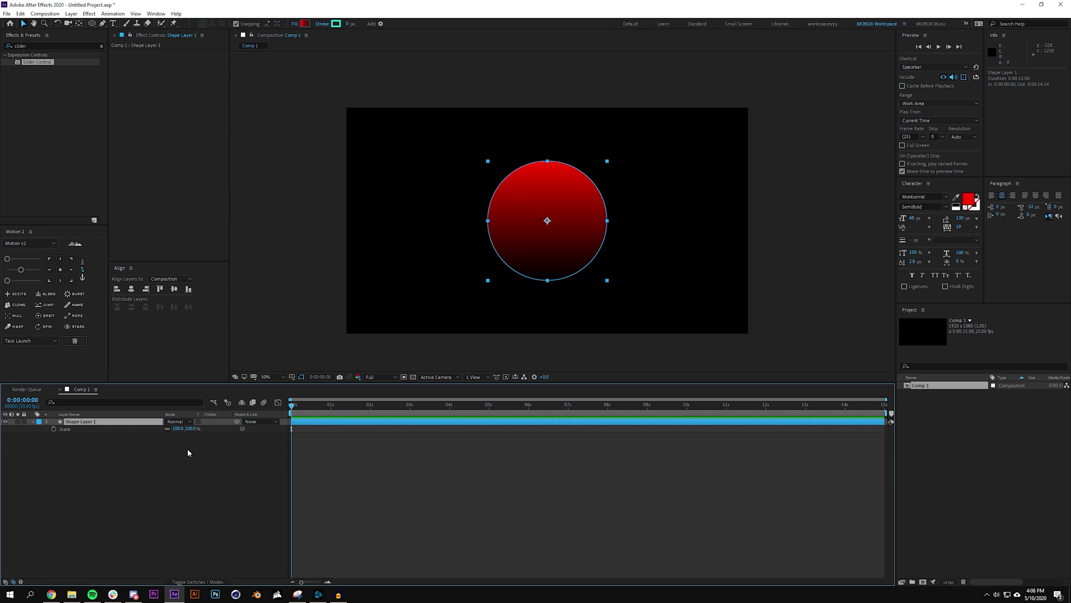
{"action": "left_click_drag", "start_coordinate": [191, 433], "coordinate": [205, 432]}
{"action": "left_click", "coordinate": [240, 489]}
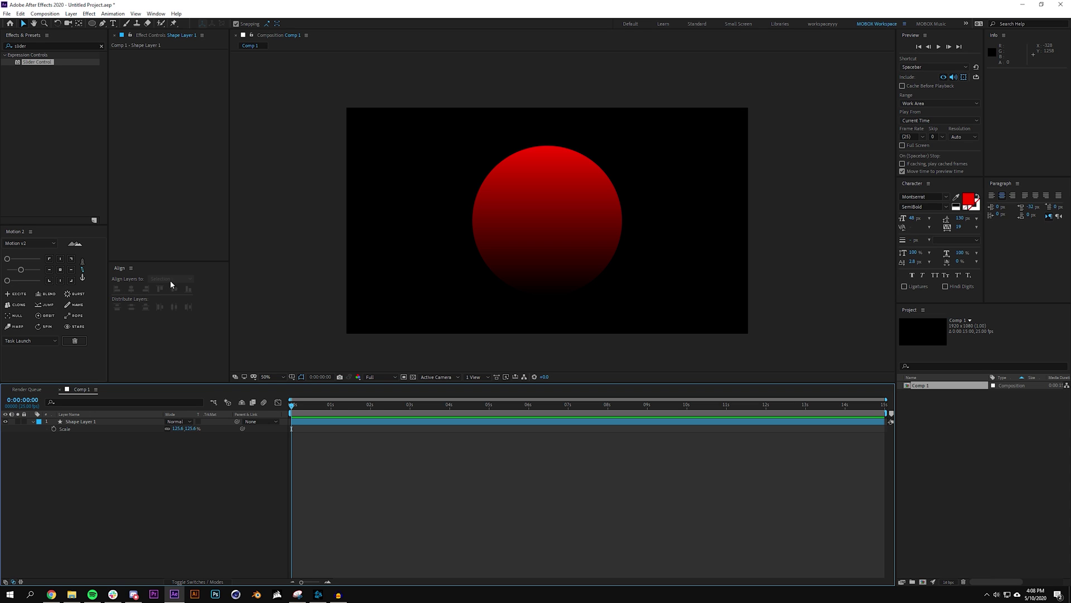
- Clear the effect search and create a 1920 x 1080 solid named Saber 1 in blue 0000E9
{"action": "left_click", "coordinate": [76, 92]}
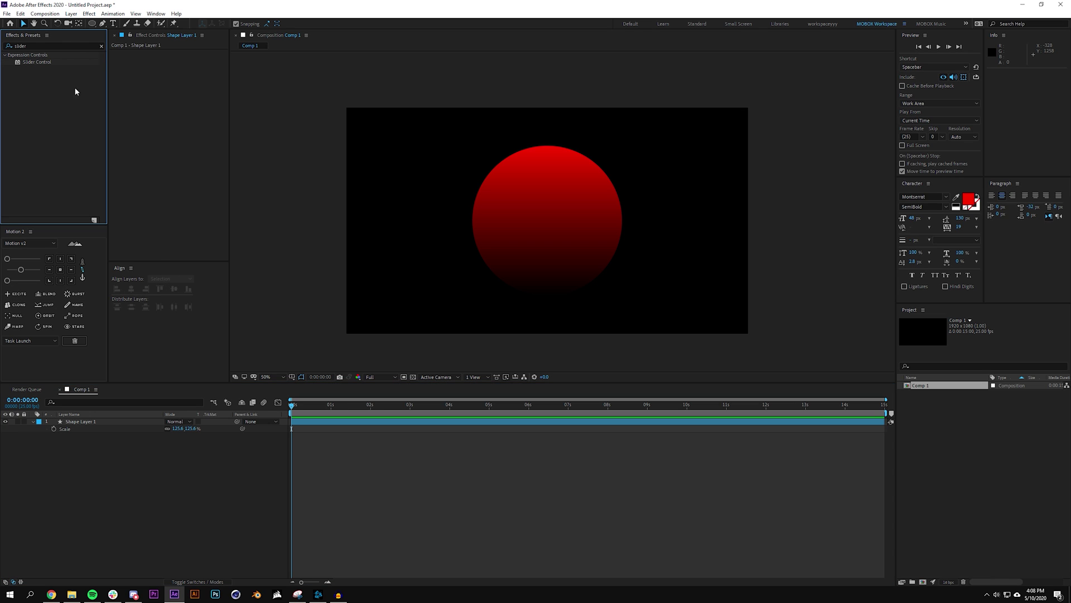
{"action": "left_click", "coordinate": [102, 47]}
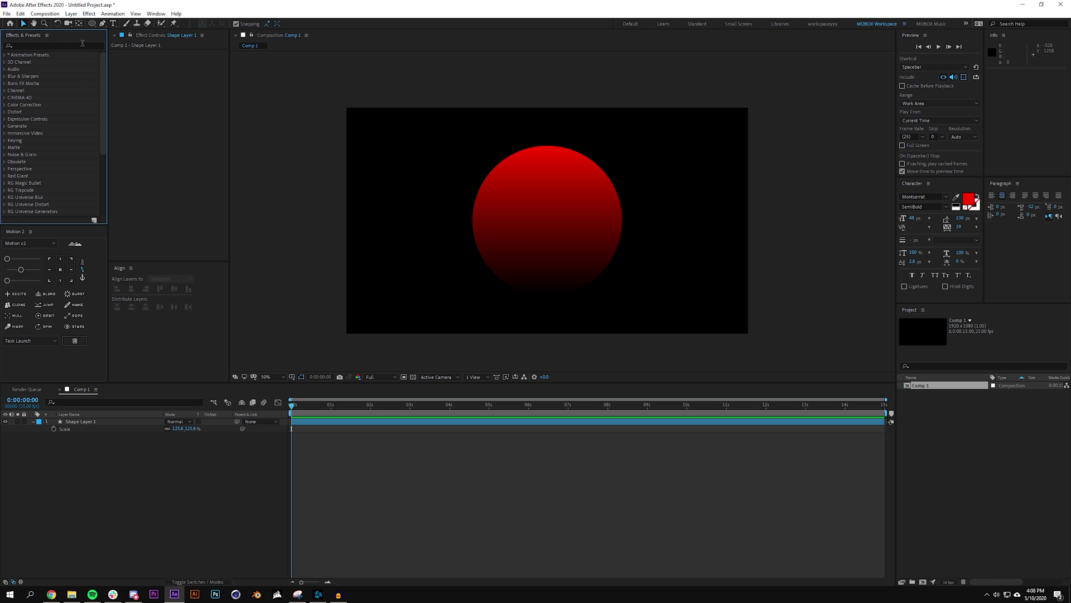
{"action": "left_click", "coordinate": [71, 13]}
{"action": "left_click", "coordinate": [358, 118]}
{"action": "left_click", "coordinate": [72, 14]}
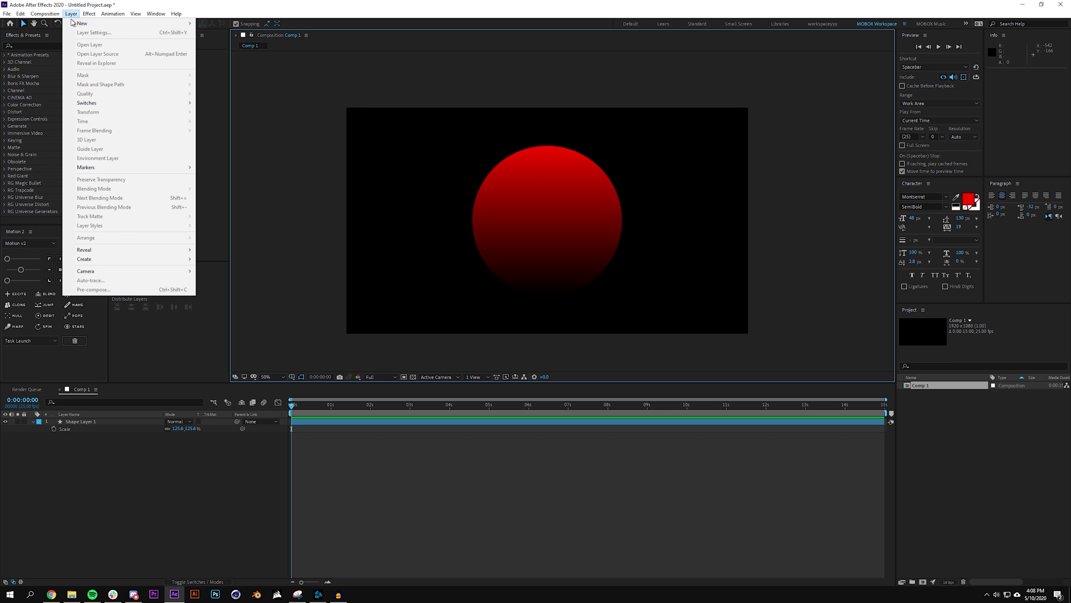
{"action": "mouse_move", "coordinate": [84, 23]}
{"action": "left_click", "coordinate": [218, 32]}
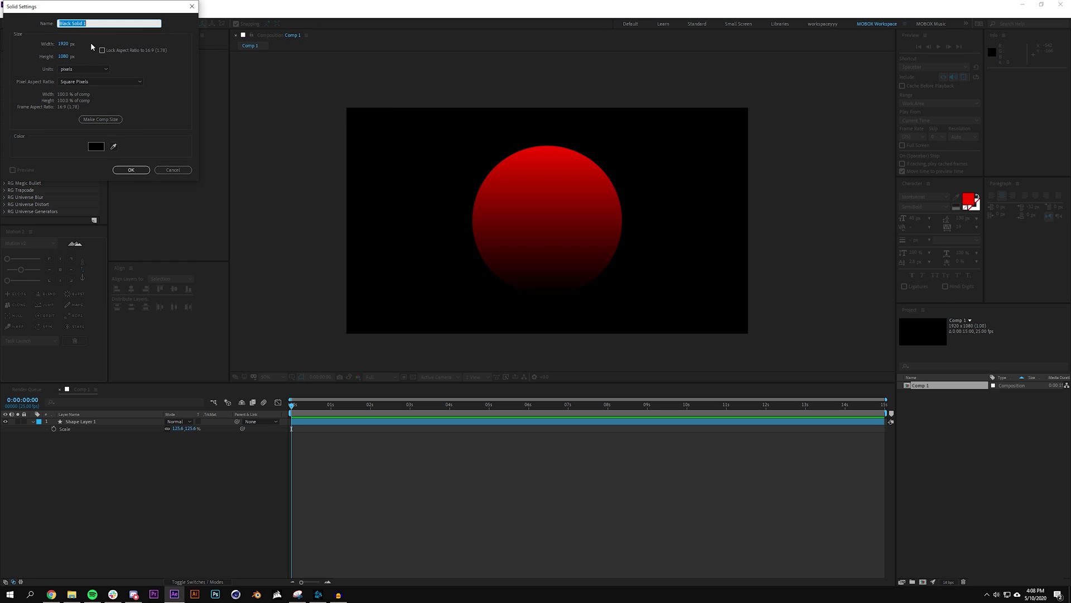
{"action": "type", "text": "Saber"}
{"action": "left_click", "coordinate": [96, 146]}
{"action": "mouse_move", "coordinate": [125, 68]}
{"action": "left_mouse_down"}
{"action": "mouse_move", "coordinate": [116, 54]}
{"action": "mouse_move", "coordinate": [127, 56]}
{"action": "left_mouse_up"}
{"action": "left_click", "coordinate": [117, 21]}
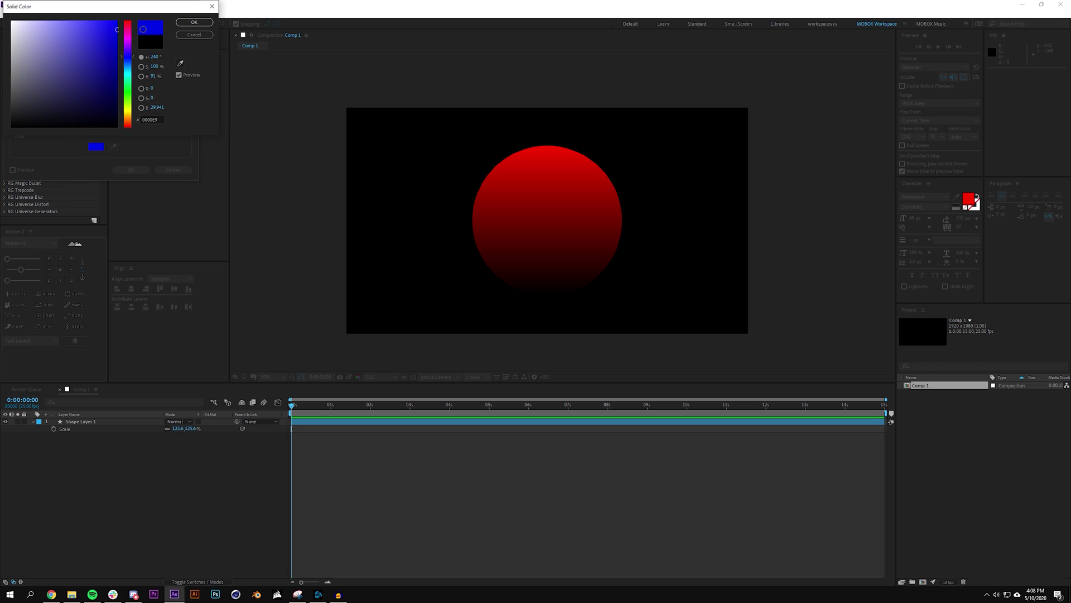
{"action": "left_click", "coordinate": [194, 22]}
{"action": "left_click", "coordinate": [131, 170]}
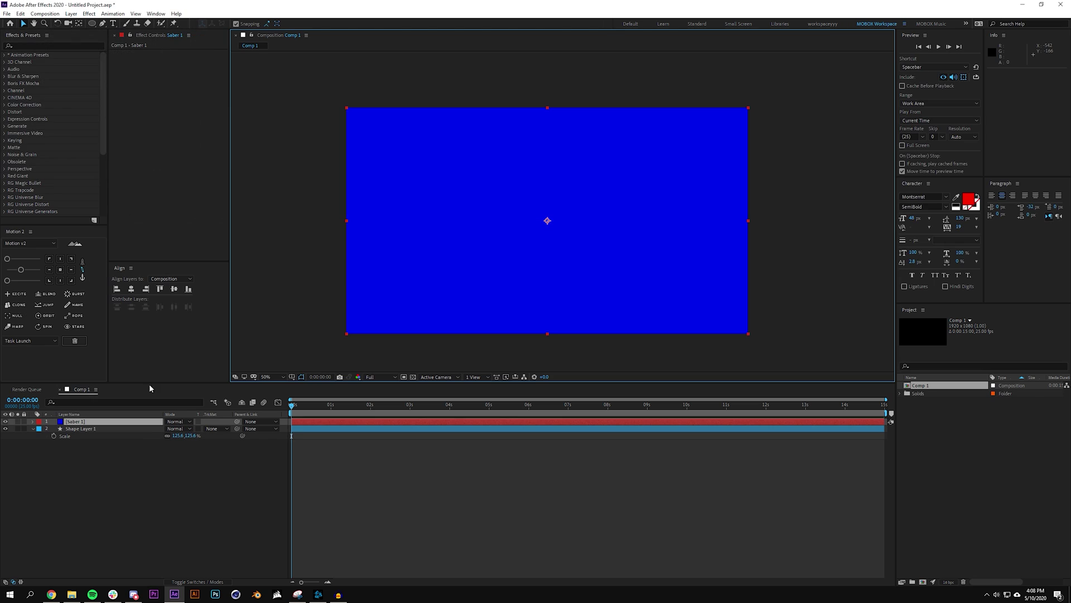
{"action": "left_click", "coordinate": [126, 494]}
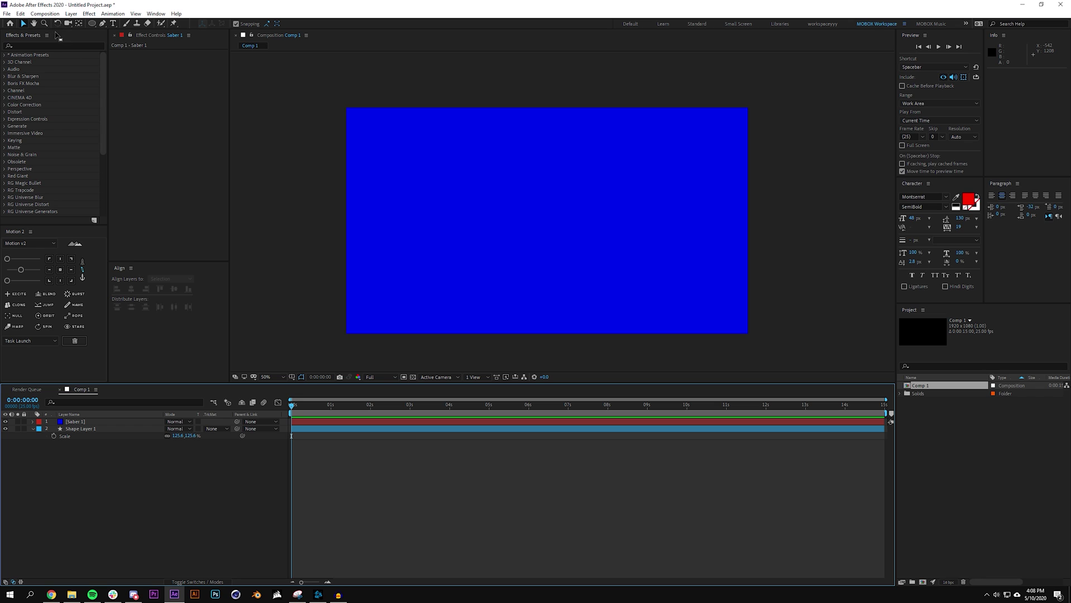
- Search the effects for saber and apply the Saber effect to the Saber 1 solid
{"action": "left_click", "coordinate": [47, 46]}
{"action": "type", "text": "saber"}
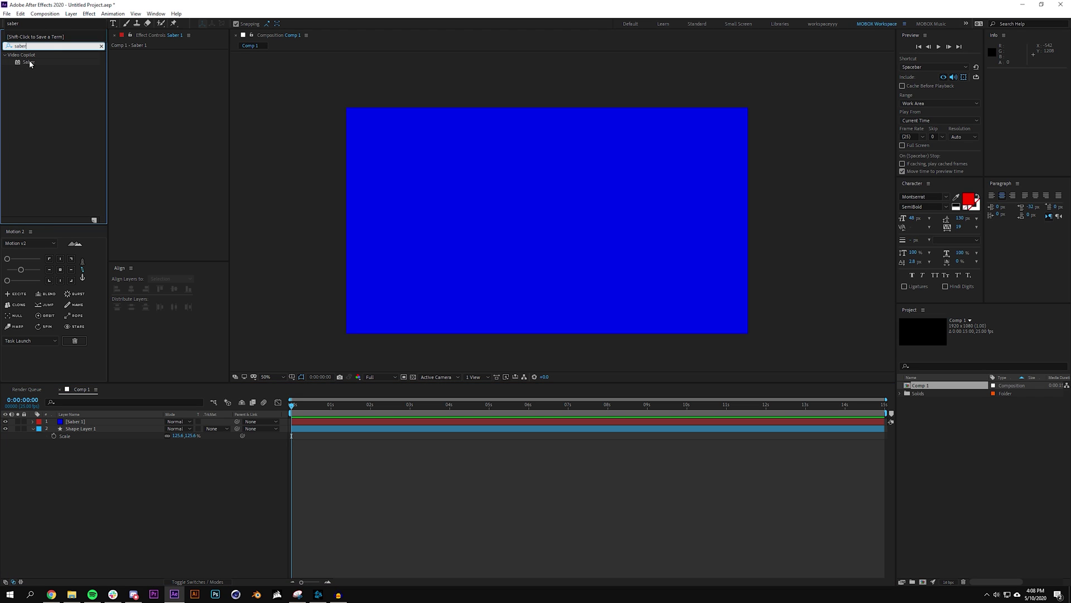
{"action": "double_click", "coordinate": [30, 62]}
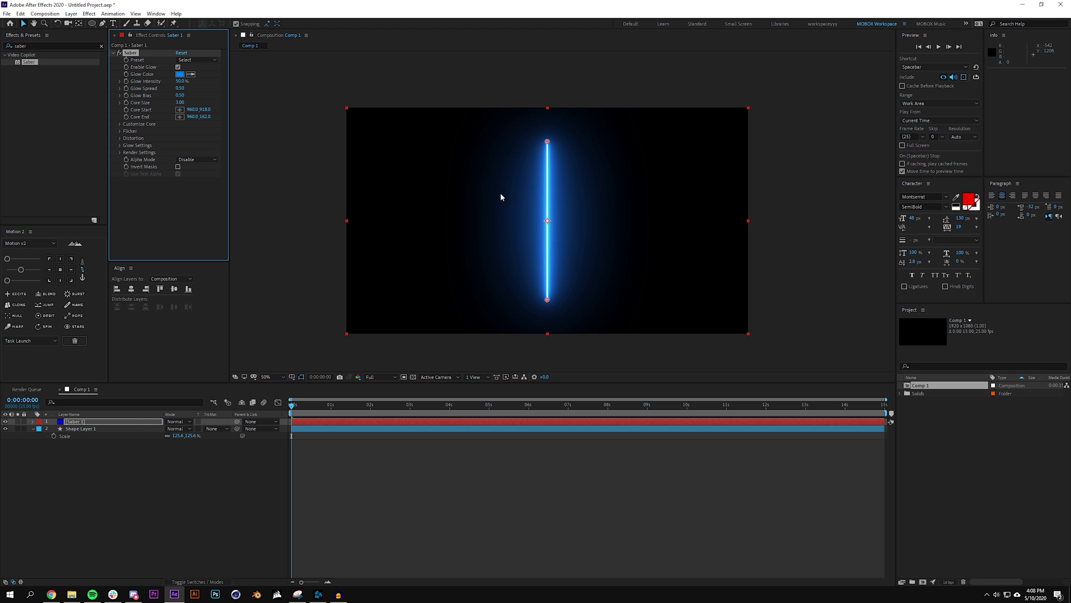
- Try out a moved core end point and the Fog and Inferno presets on the Saber effect
{"action": "left_click_drag", "start_coordinate": [547, 142], "coordinate": [628, 192]}
{"action": "key", "text": "ctrl+z"}
{"action": "left_click", "coordinate": [196, 60]}
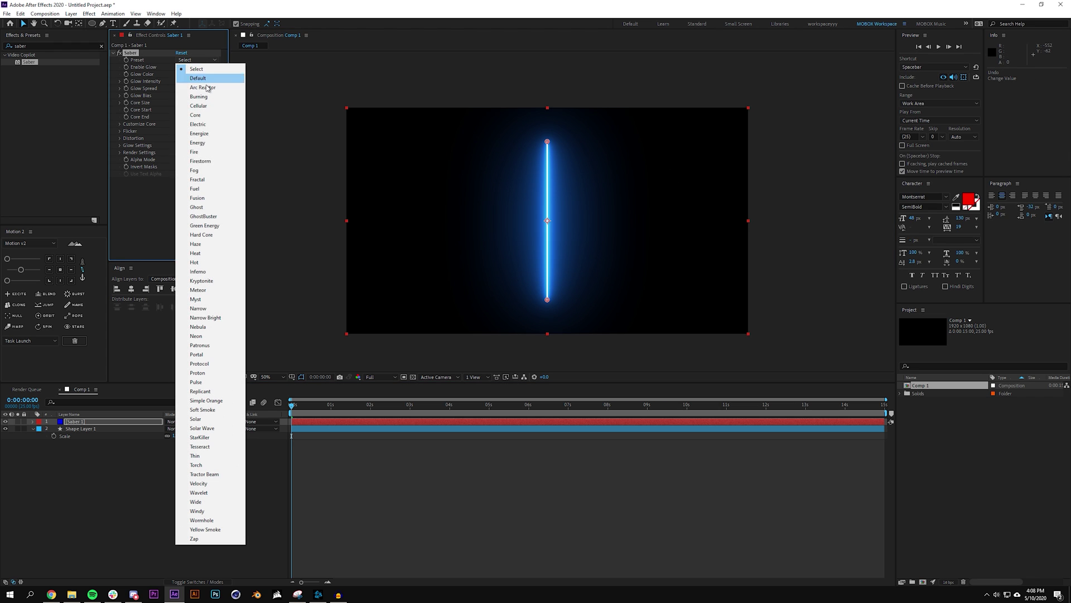
{"action": "left_click", "coordinate": [203, 169]}
{"action": "left_click", "coordinate": [194, 60]}
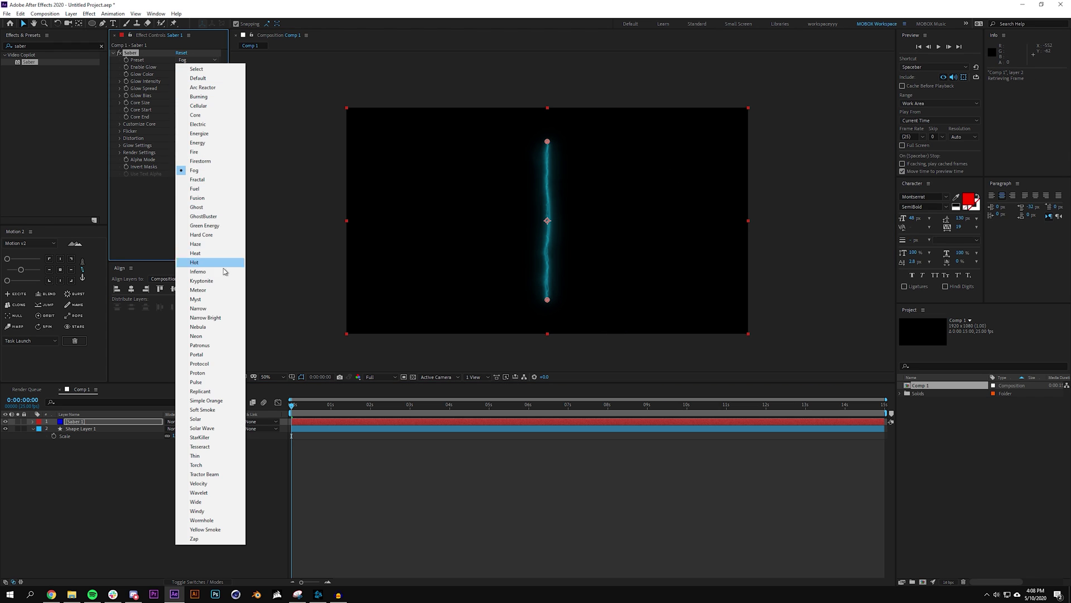
{"action": "left_click", "coordinate": [223, 272]}
{"action": "left_click", "coordinate": [250, 513]}
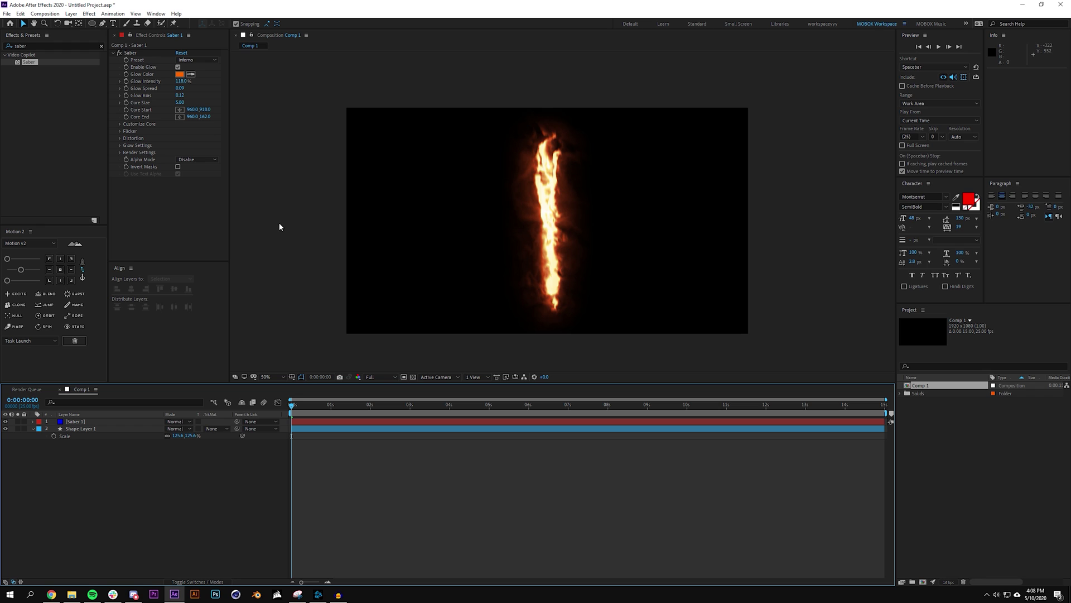
{"action": "key", "text": "ctrl+z"}
- Set the Saber effect's preset to Default
{"action": "left_click", "coordinate": [205, 61]}
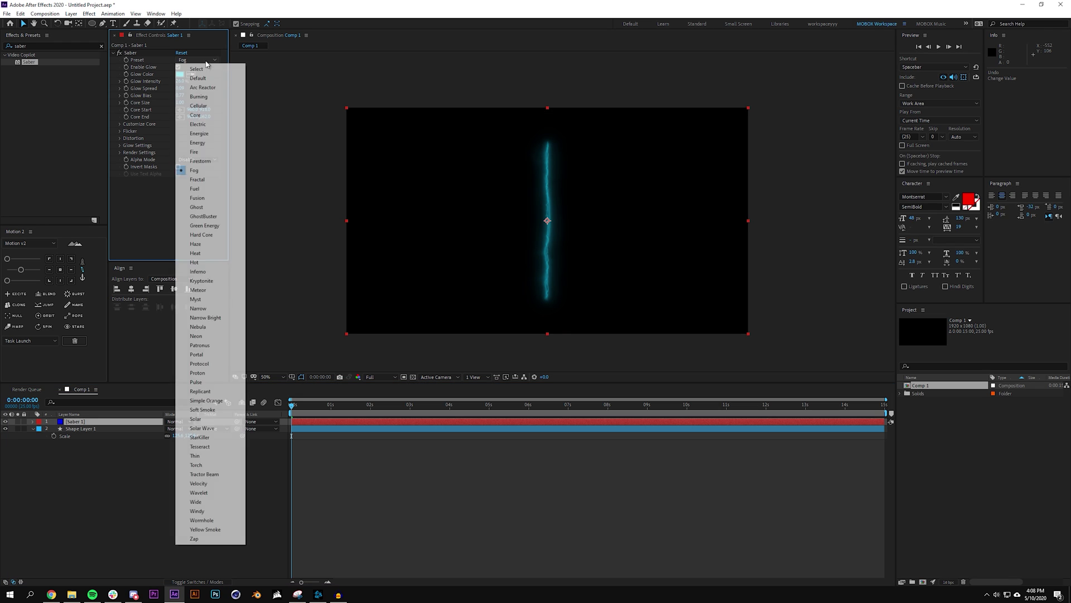
{"action": "left_click", "coordinate": [198, 78]}
{"action": "left_click", "coordinate": [170, 516]}
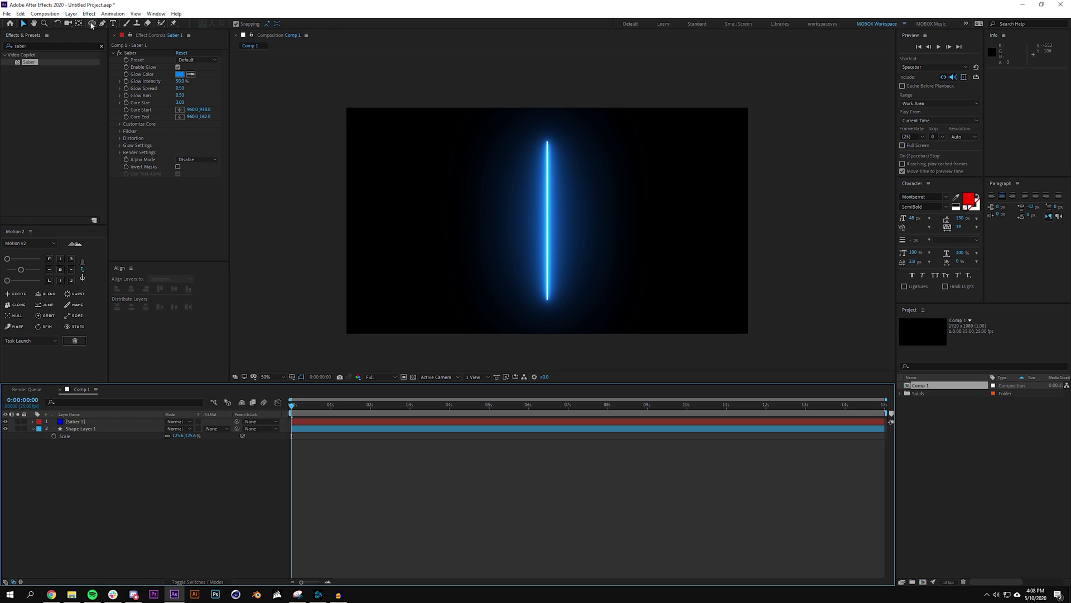
- Draw a circular mask about 590 px across on the Saber 1 layer, around the middle of the beam
{"action": "left_click", "coordinate": [92, 24]}
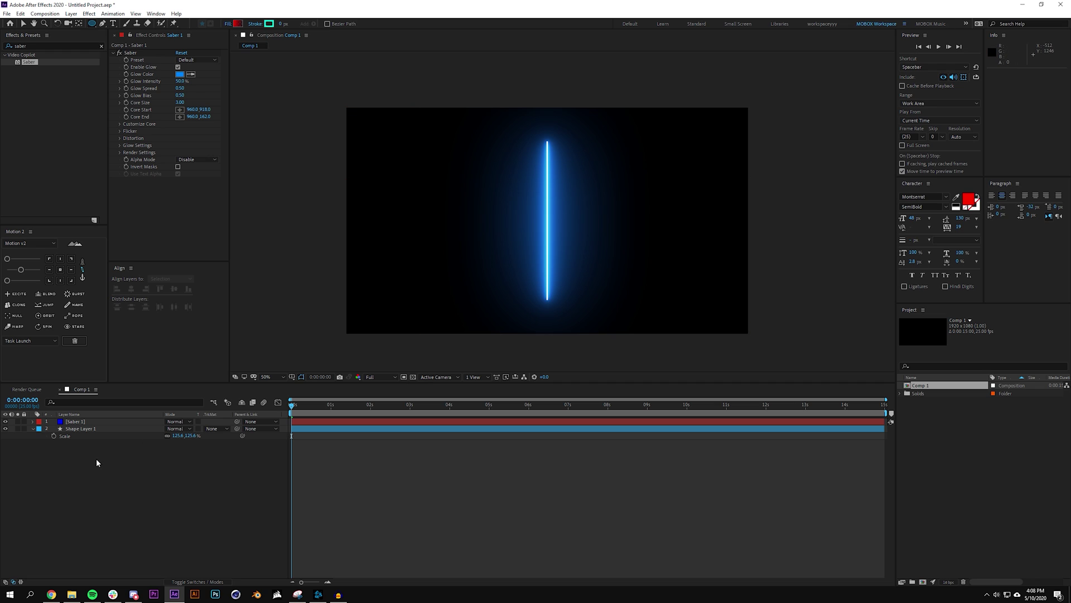
{"action": "left_click", "coordinate": [89, 422]}
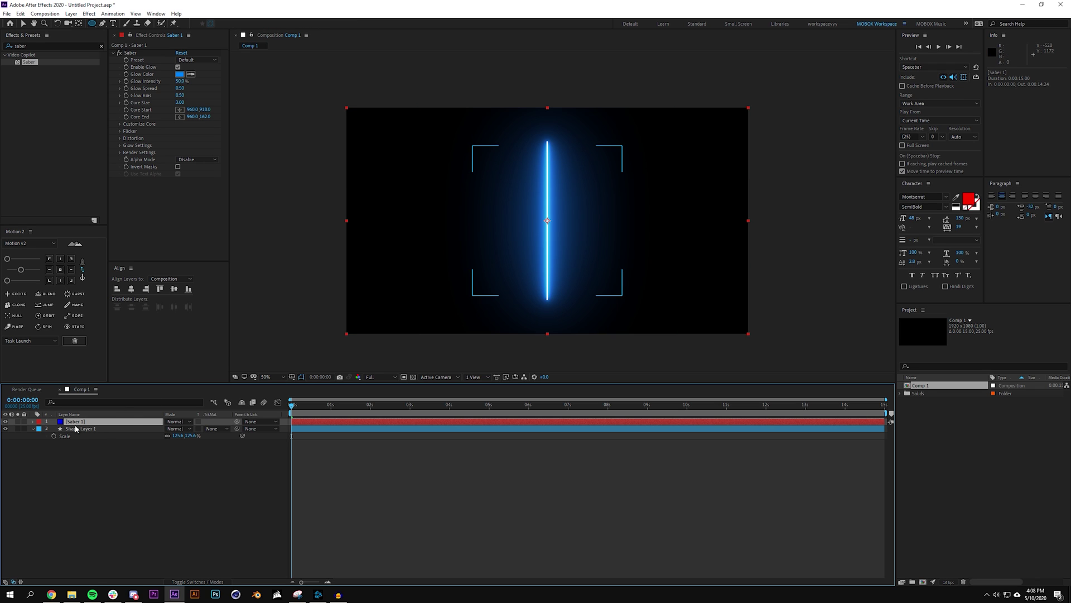
{"action": "left_click_drag", "start_coordinate": [494, 165], "coordinate": [604, 288]}
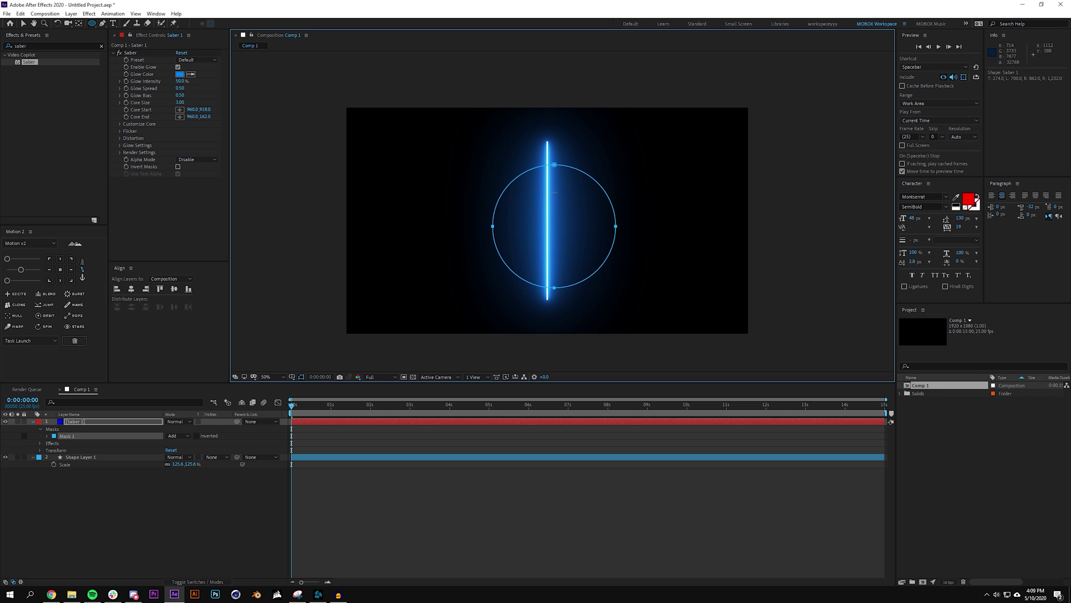
{"action": "key", "text": "v"}
- Move the Saber 1 layer below Shape Layer 1 and select its circular mask
{"action": "left_click_drag", "start_coordinate": [78, 425], "coordinate": [83, 451]}
{"action": "left_click", "coordinate": [66, 451]}
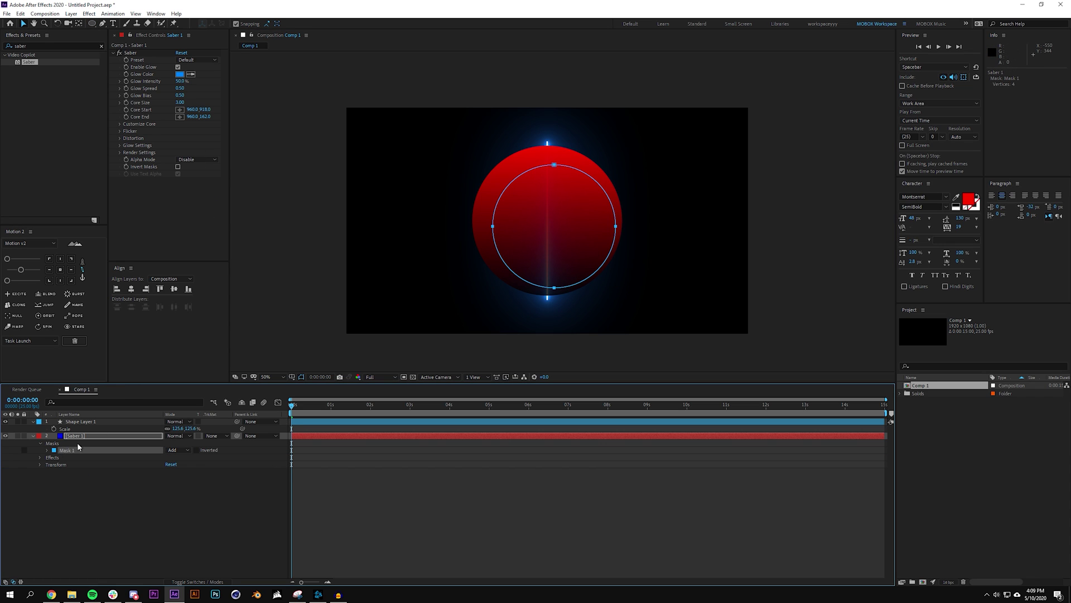
- Centre the circular mask on the red circle and move Shape Layer 1 below the Saber 1 layer
{"action": "left_click_drag", "start_coordinate": [572, 170], "coordinate": [566, 162]}
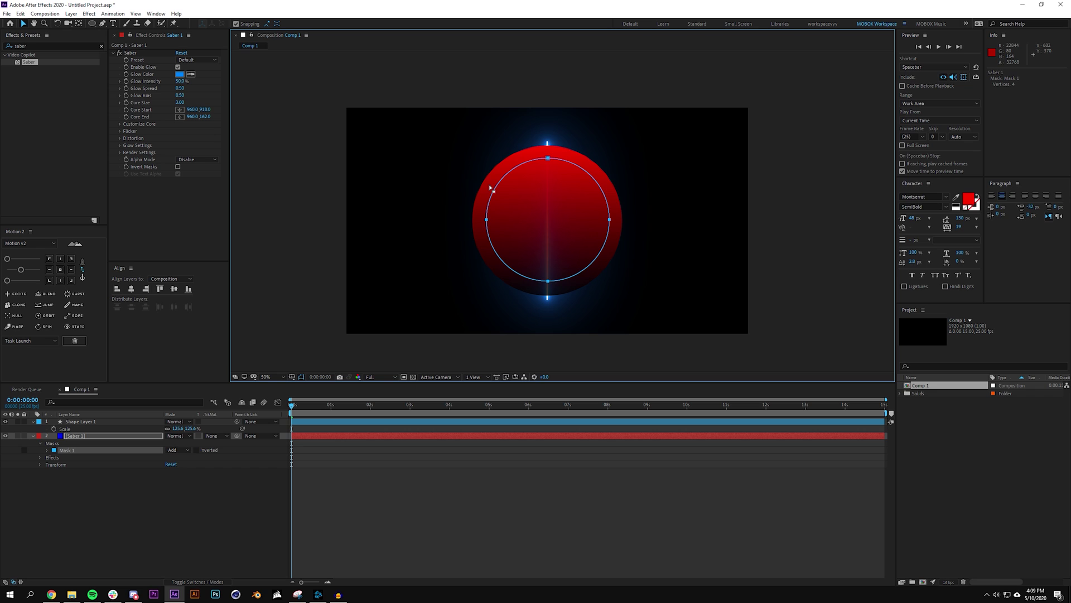
{"action": "left_click_drag", "start_coordinate": [78, 423], "coordinate": [89, 474]}
{"action": "left_click", "coordinate": [70, 424]}
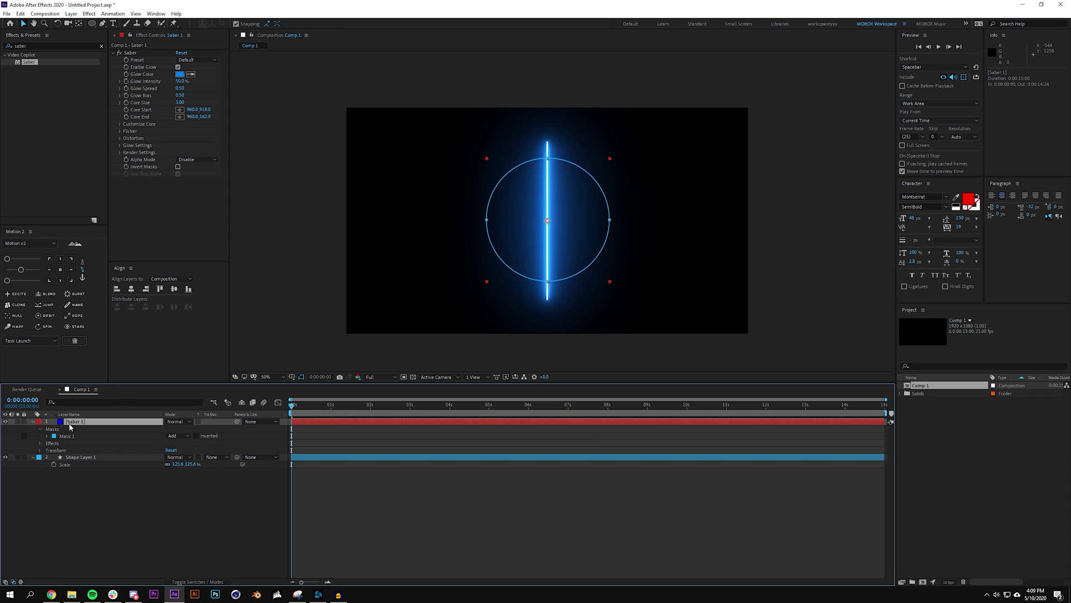
- Set the Saber effect's Core Type to Layer Masks so the glow follows the circular mask
{"action": "left_click", "coordinate": [119, 124]}
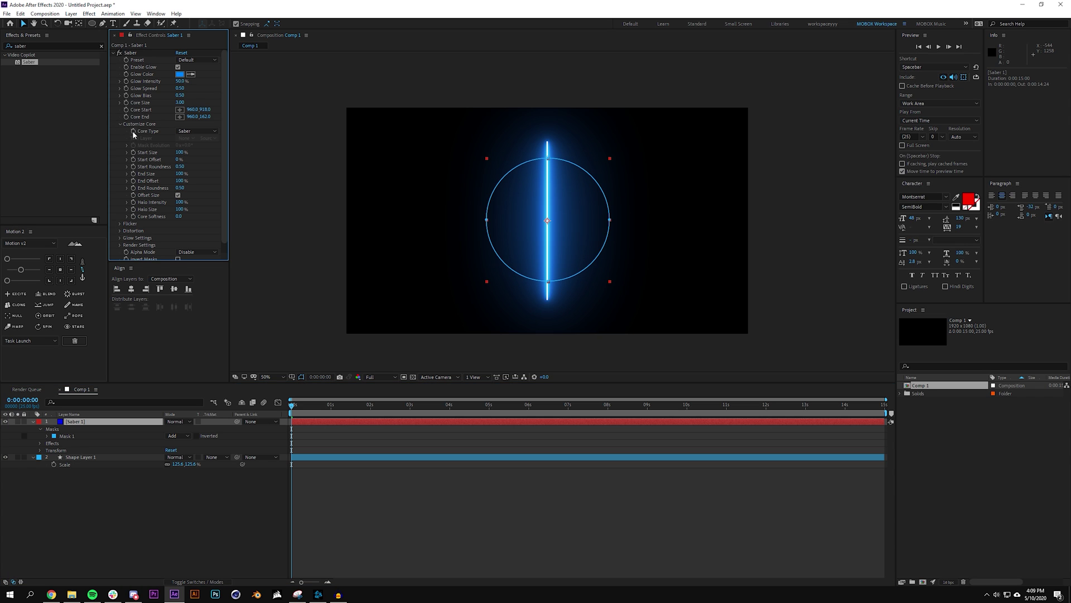
{"action": "left_click", "coordinate": [196, 130]}
{"action": "left_click", "coordinate": [196, 150]}
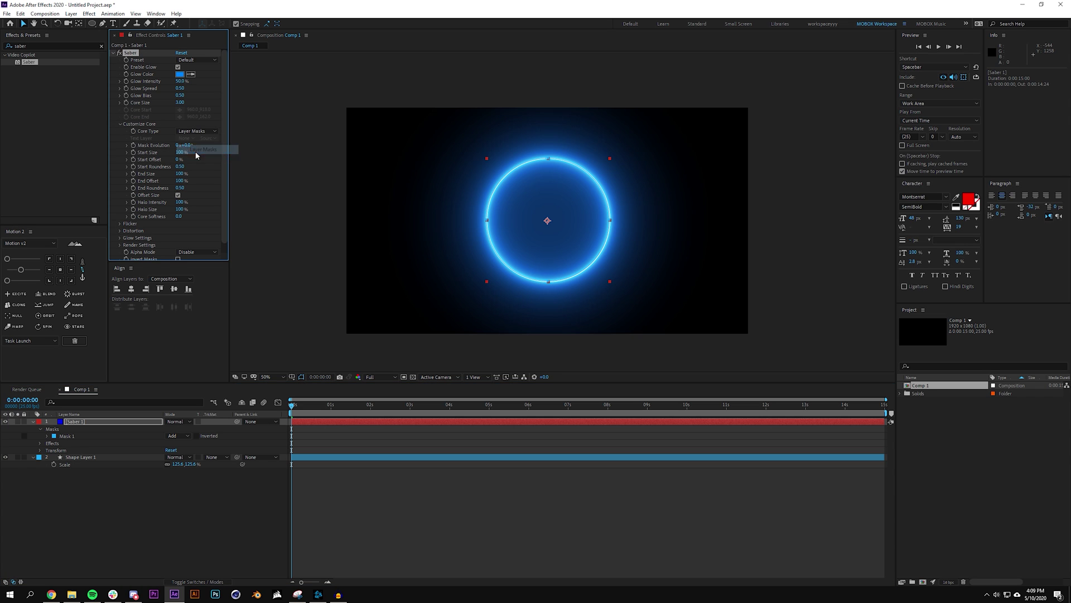
{"action": "left_click", "coordinate": [179, 521]}
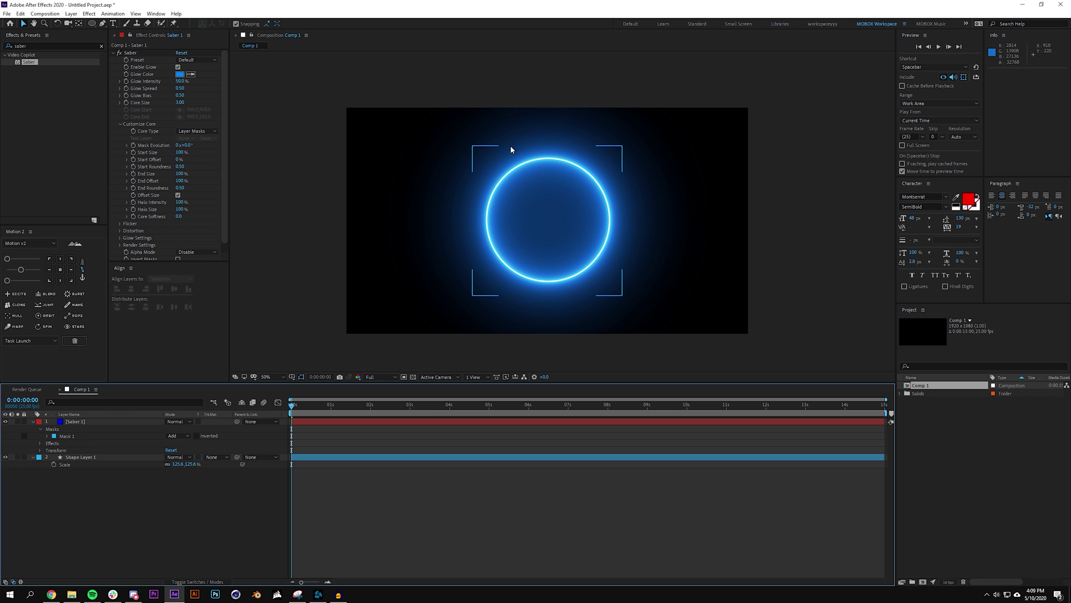
{"action": "left_click", "coordinate": [480, 313]}
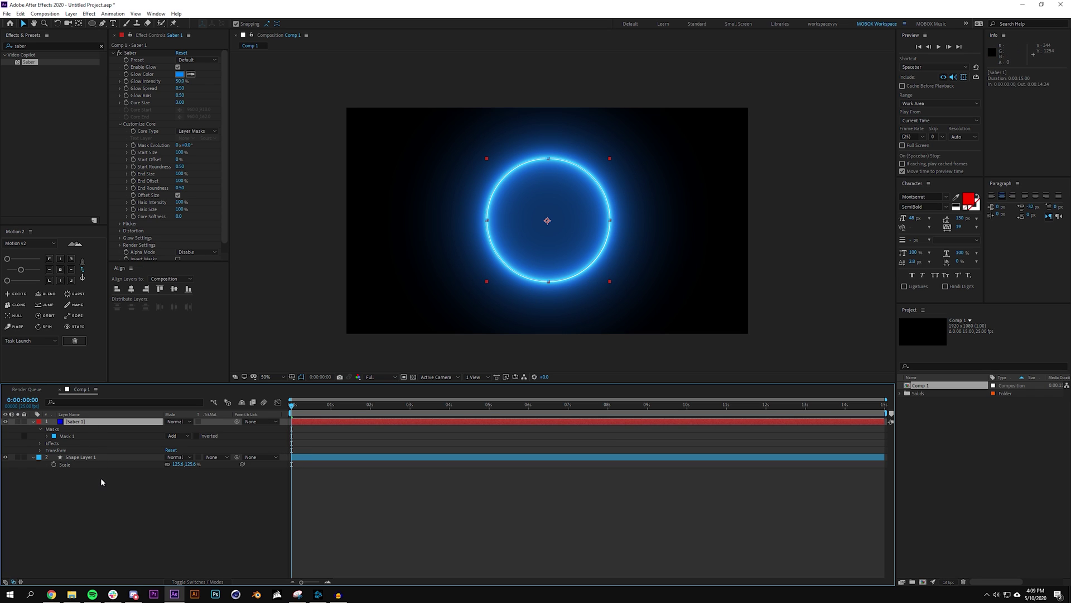
- Duplicate the Saber 1 layer as "Saber Mask", place the copy below Shape Layer 1 and lock it
{"action": "left_click", "coordinate": [101, 478]}
{"action": "left_click", "coordinate": [104, 422]}
{"action": "key", "text": "ctrl+d"}
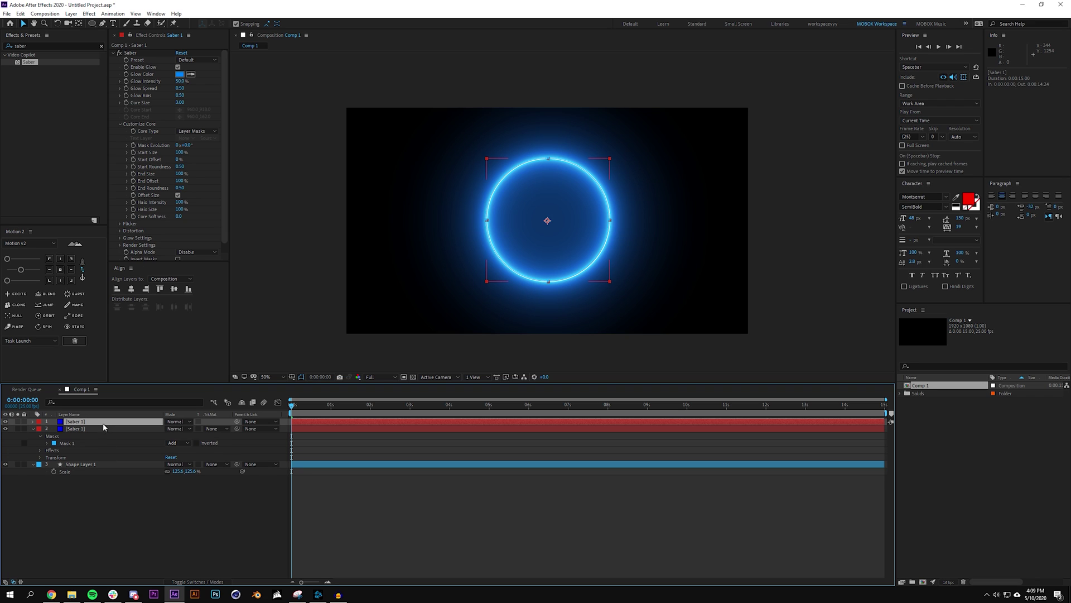
{"action": "key", "text": "Return"}
{"action": "type", "text": "Saber Mask"}
{"action": "key", "text": "Return"}
{"action": "left_click_drag", "start_coordinate": [90, 426], "coordinate": [87, 496]}
{"action": "left_click", "coordinate": [23, 470]}
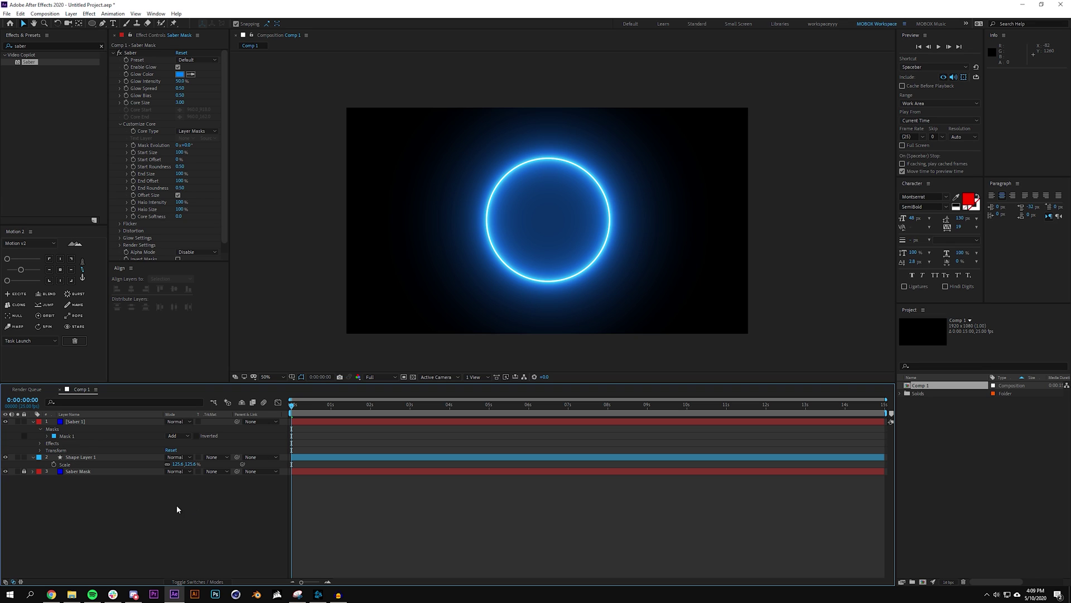
- Set the Saber 1 layer's blending mode to Screen
{"action": "left_click", "coordinate": [88, 422]}
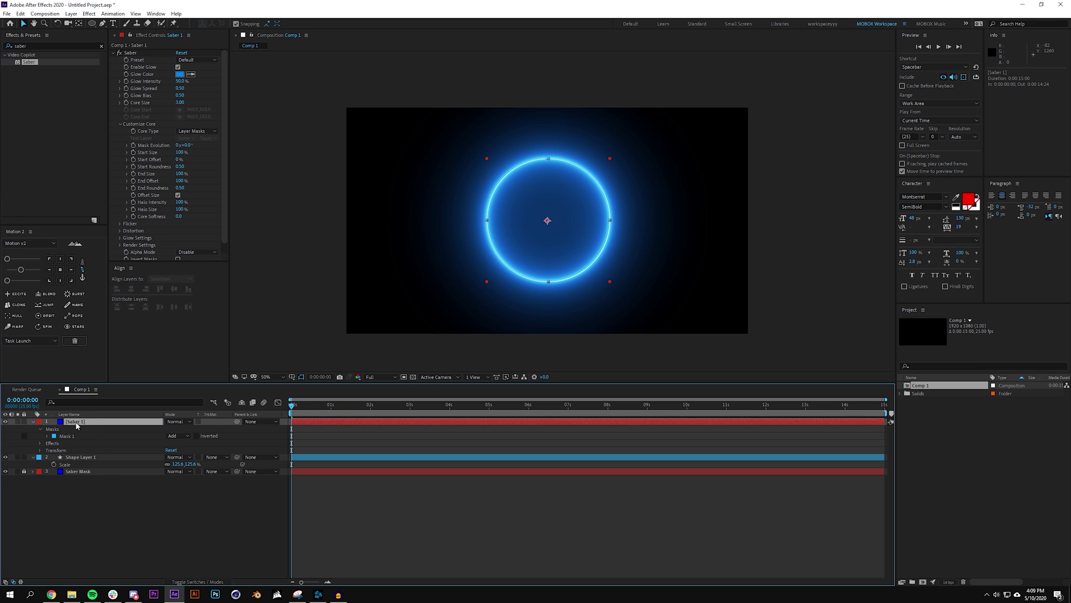
{"action": "left_click", "coordinate": [195, 581]}
{"action": "left_click", "coordinate": [196, 582]}
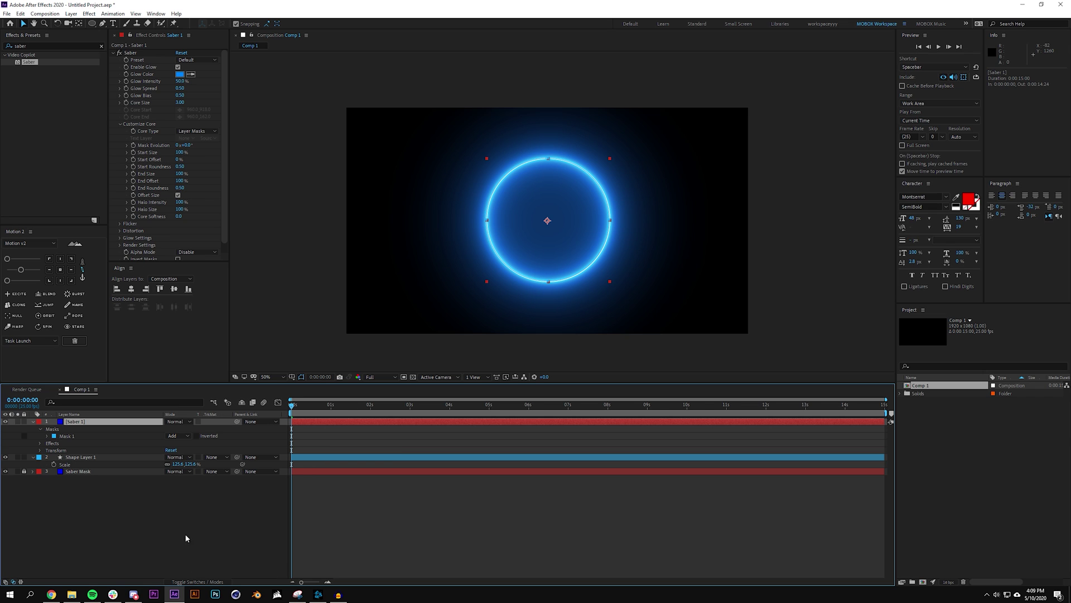
{"action": "left_click", "coordinate": [177, 421]}
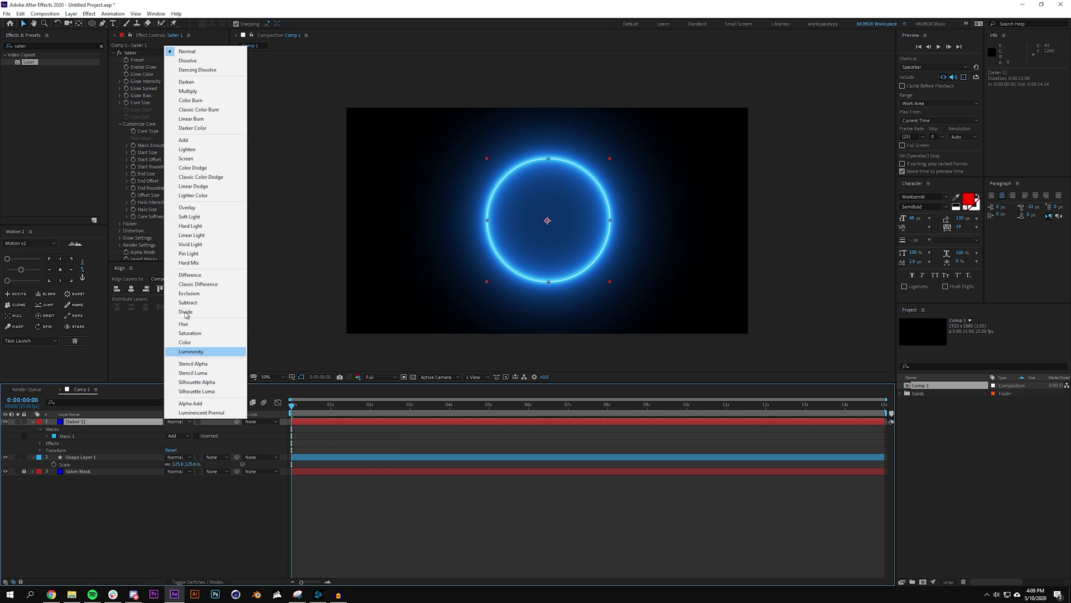
{"action": "left_click", "coordinate": [211, 158]}
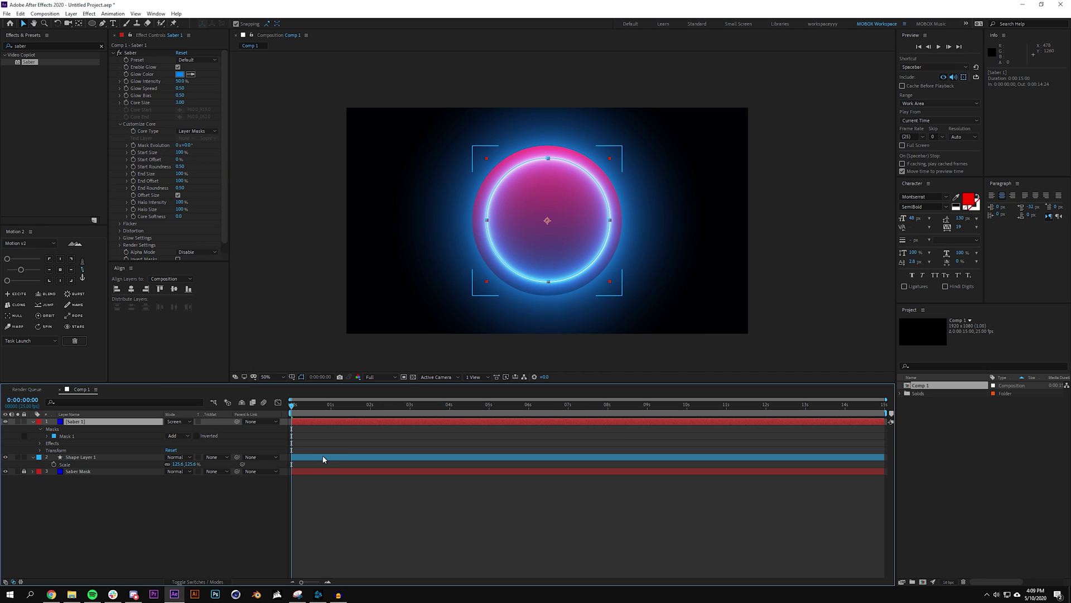
- Scale the Saber 1 layer up to 123.5% and hide the Saber Mask layer
{"action": "key", "text": "s"}
{"action": "left_click_drag", "start_coordinate": [191, 427], "coordinate": [226, 428]}
{"action": "left_click", "coordinate": [203, 507]}
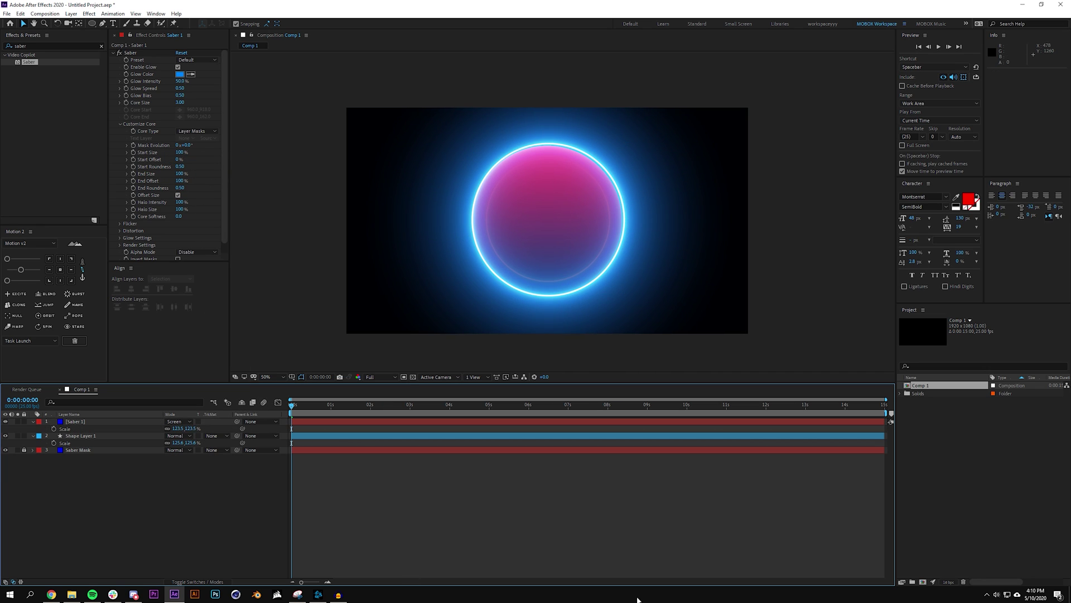
{"action": "left_click", "coordinate": [7, 451]}
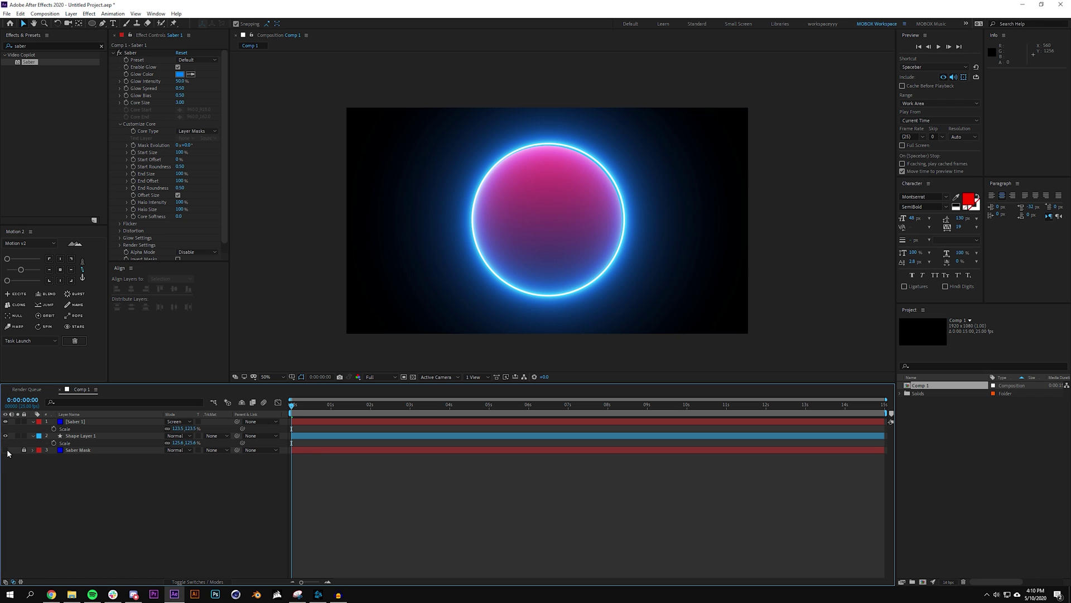
- Nudge the Saber 1 ring into alignment with the red circle and set its scale to 121.8%
{"action": "left_click", "coordinate": [92, 422]}
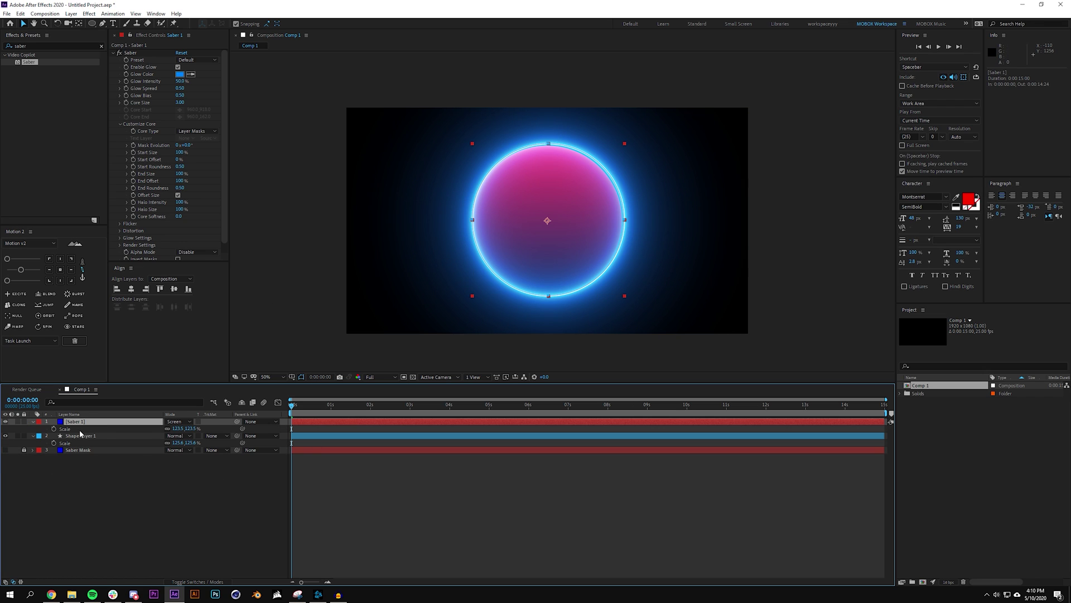
{"action": "left_click", "coordinate": [60, 270]}
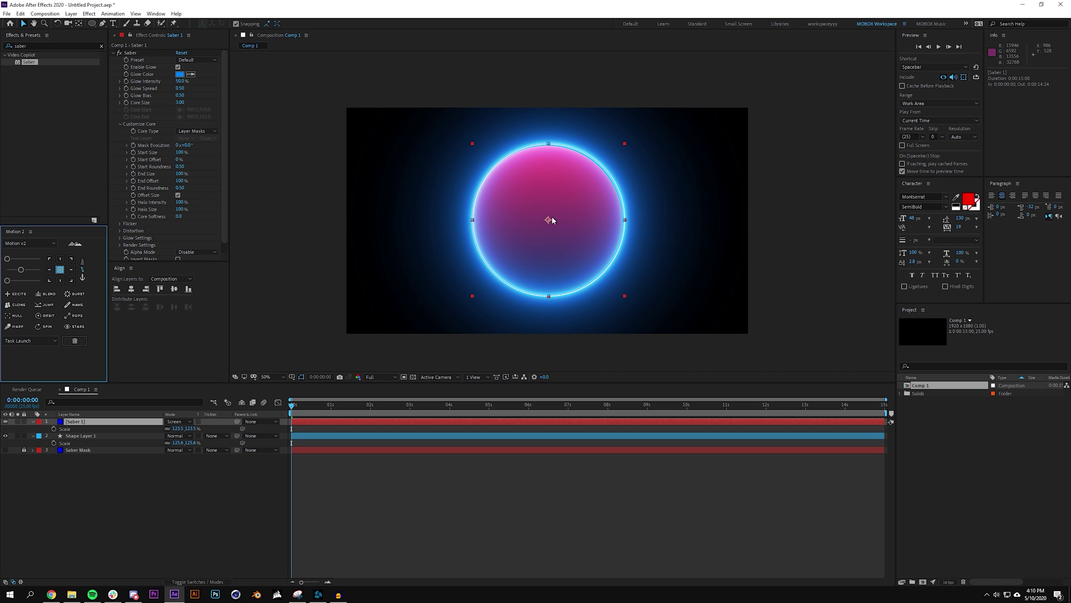
{"action": "left_click_drag", "start_coordinate": [548, 219], "coordinate": [548, 220]}
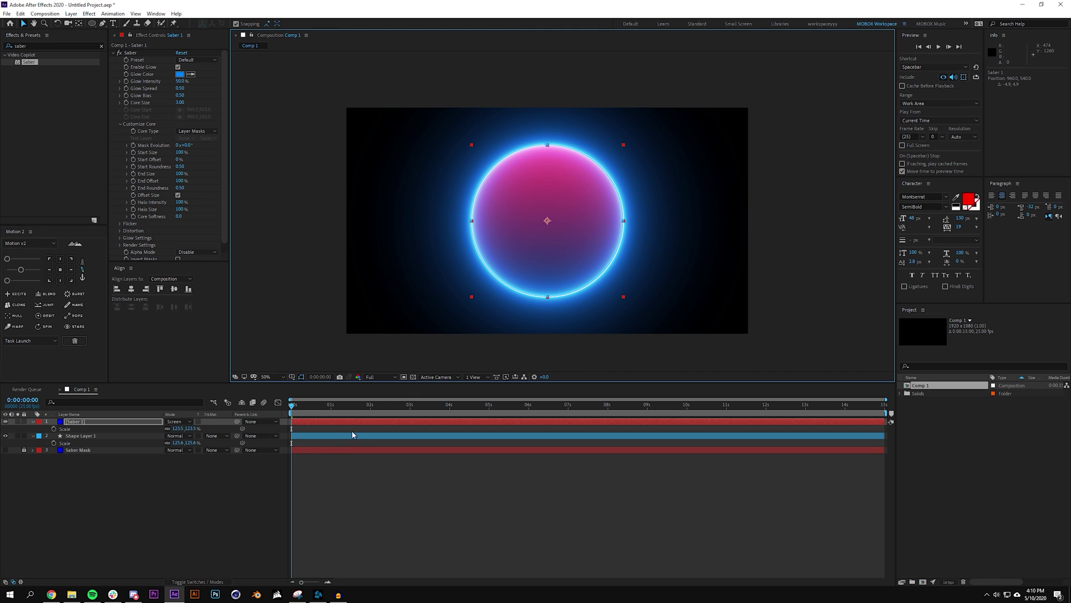
{"action": "key", "text": "s"}
{"action": "key", "text": "s"}
{"action": "left_click_drag", "start_coordinate": [190, 429], "coordinate": [173, 428]}
{"action": "left_click", "coordinate": [220, 497]}
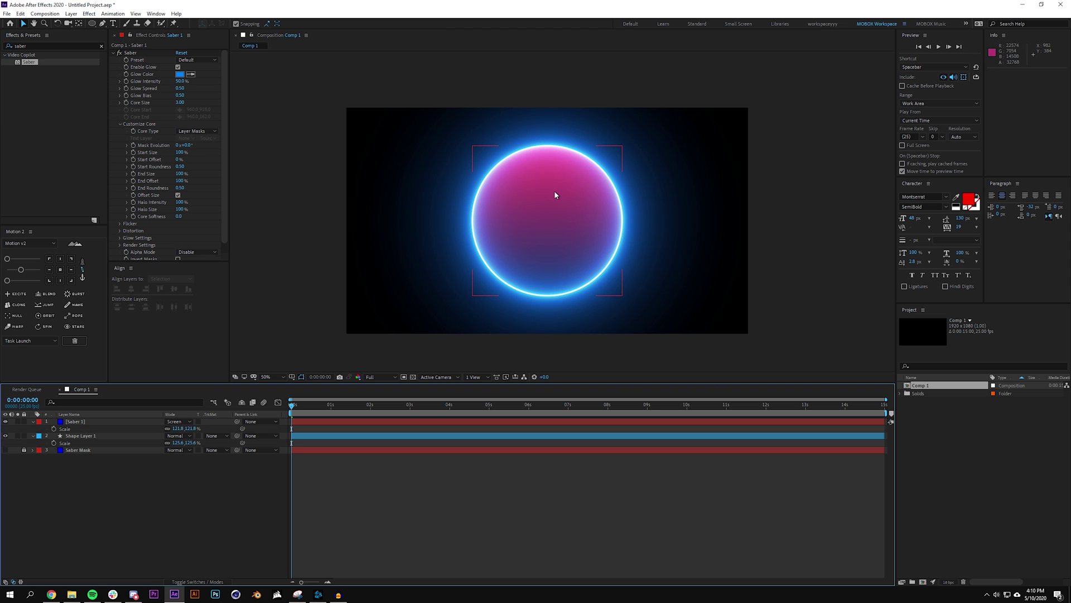
- Set the Saber effect's End Size to 0% and End Offset to 40% on the Saber 1 layer
{"action": "key", "text": "slash"}
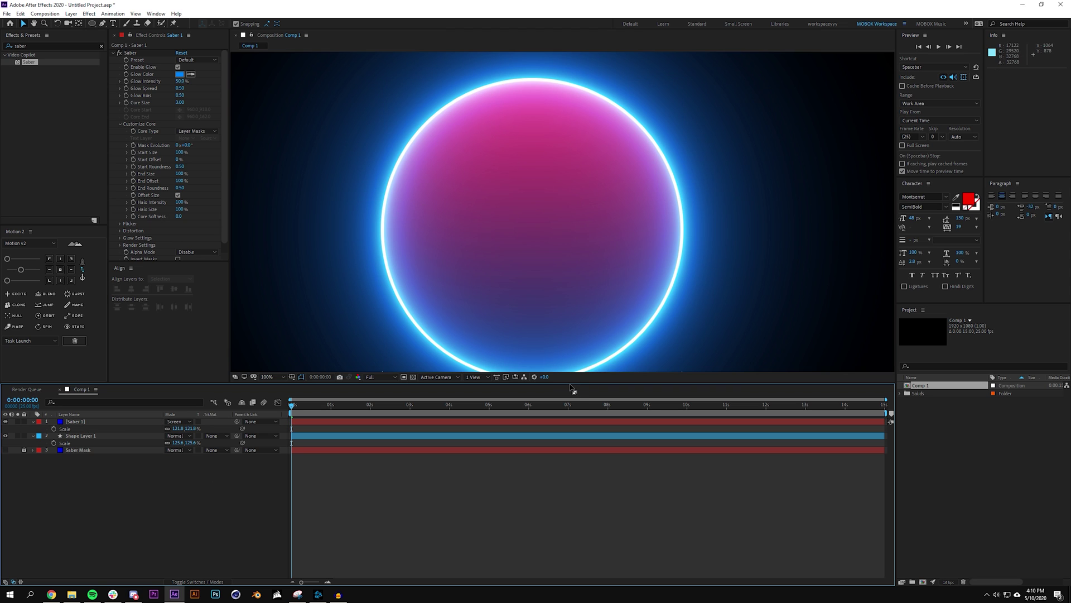
{"action": "left_click_drag", "start_coordinate": [572, 382], "coordinate": [537, 472]}
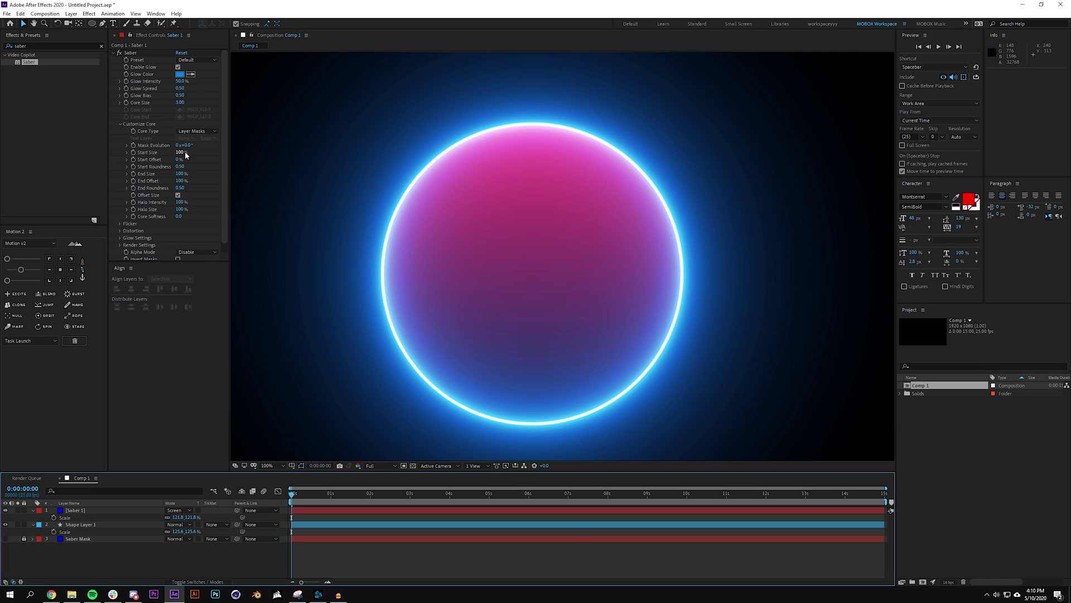
{"action": "left_click_drag", "start_coordinate": [182, 175], "coordinate": [128, 193]}
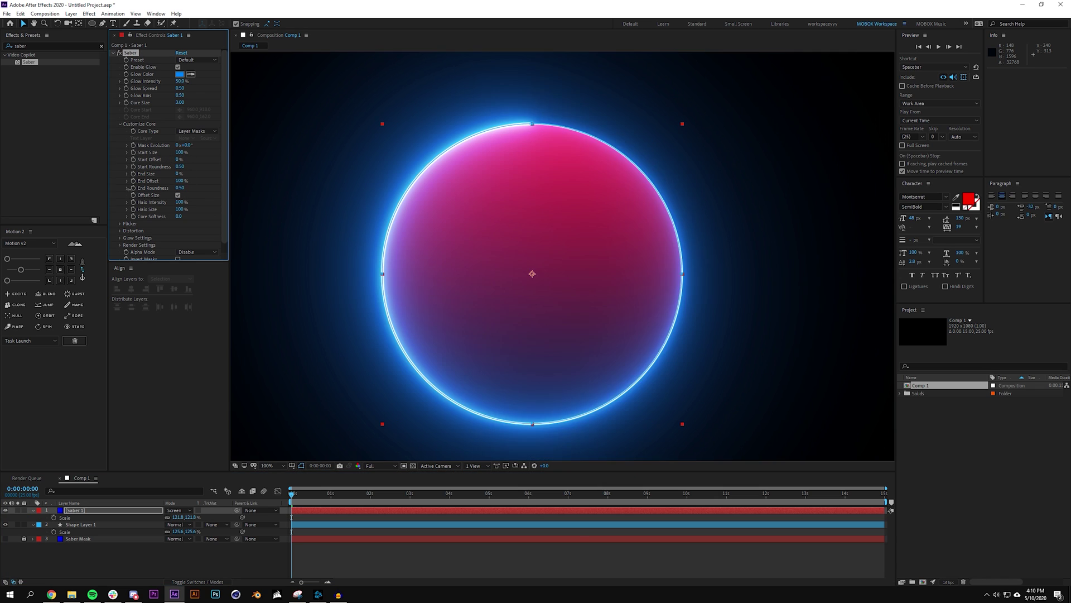
{"action": "left_click", "coordinate": [180, 180]}
{"action": "key", "text": "Return"}
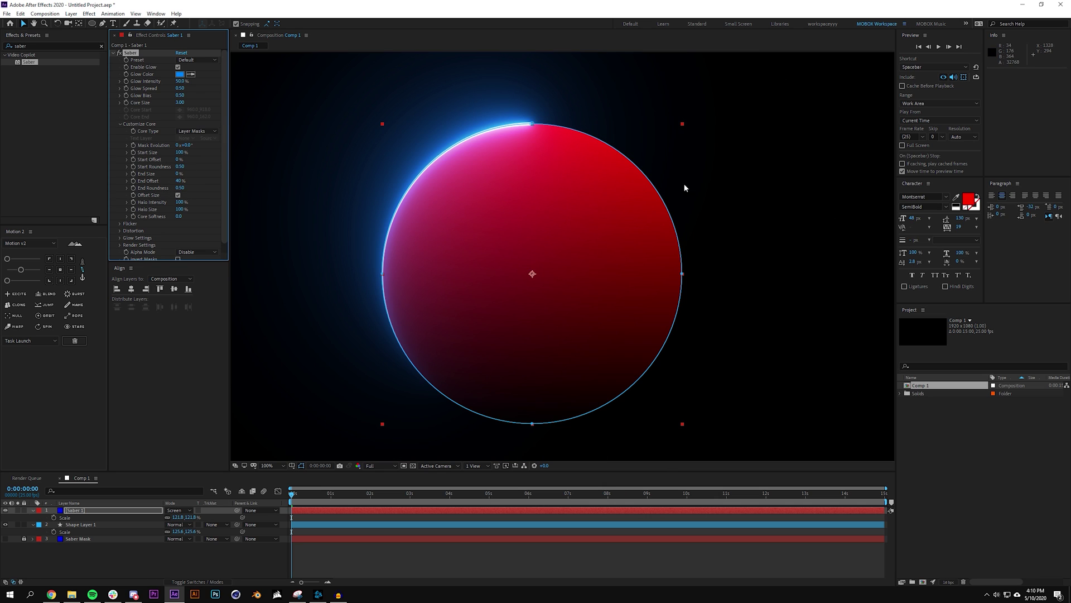
{"action": "left_click", "coordinate": [258, 548]}
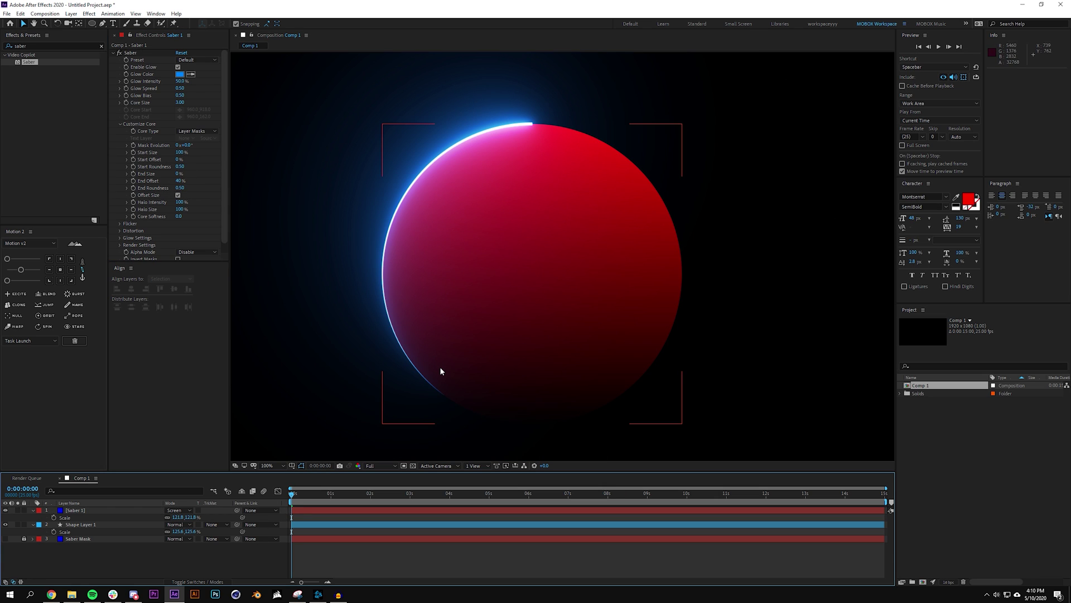
- Duplicate the Saber 1 layer and set the copy's Saber Start Size to 0%
{"action": "left_click", "coordinate": [97, 510]}
{"action": "key", "text": "ctrl+d"}
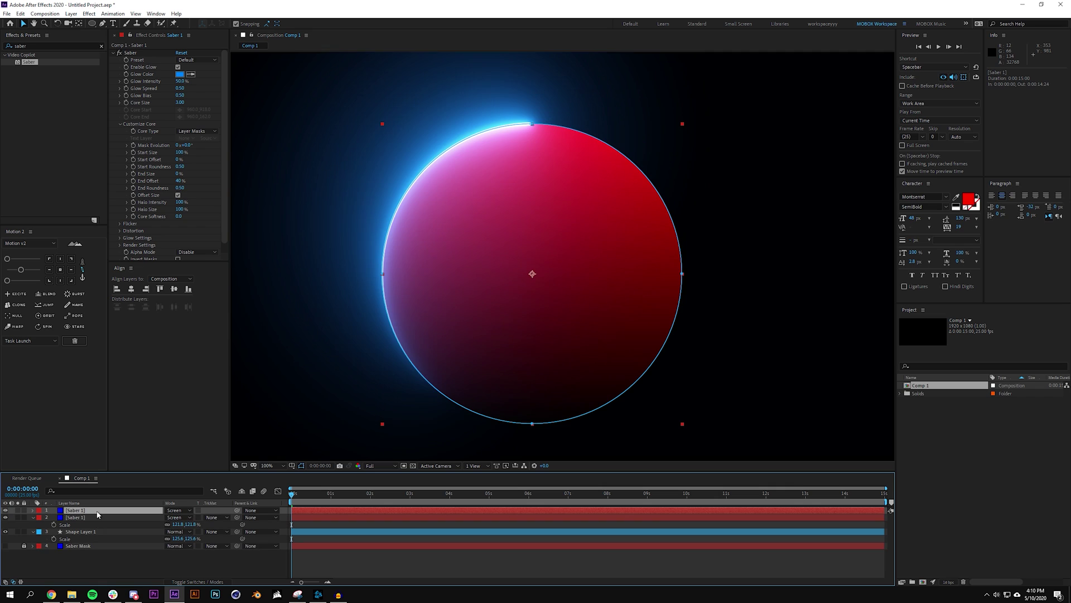
{"action": "left_click", "coordinate": [180, 153]}
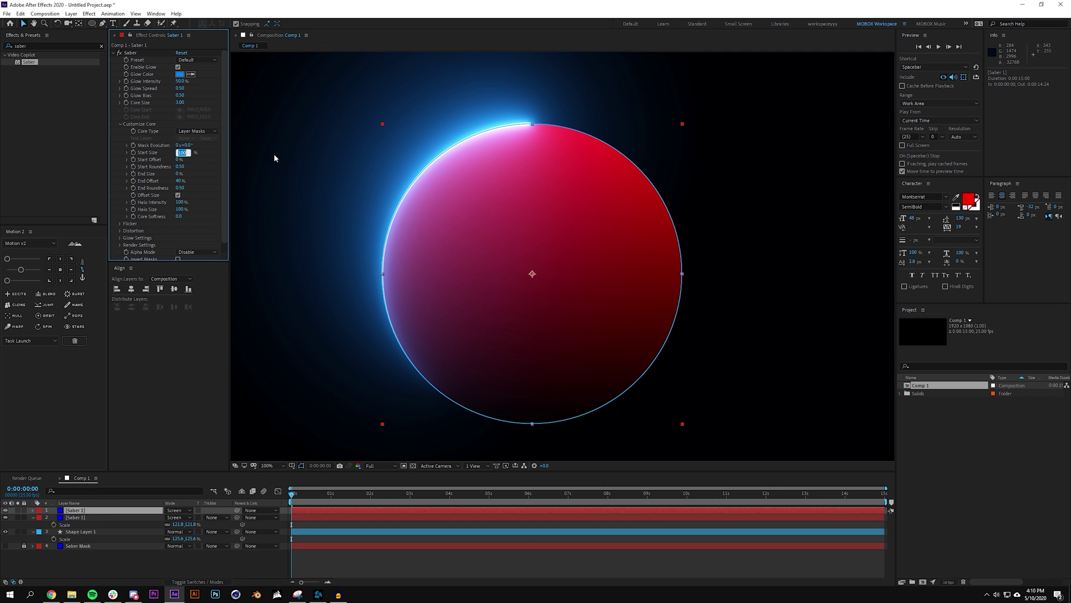
{"action": "type", "text": "0"}
{"action": "key", "text": "Return"}
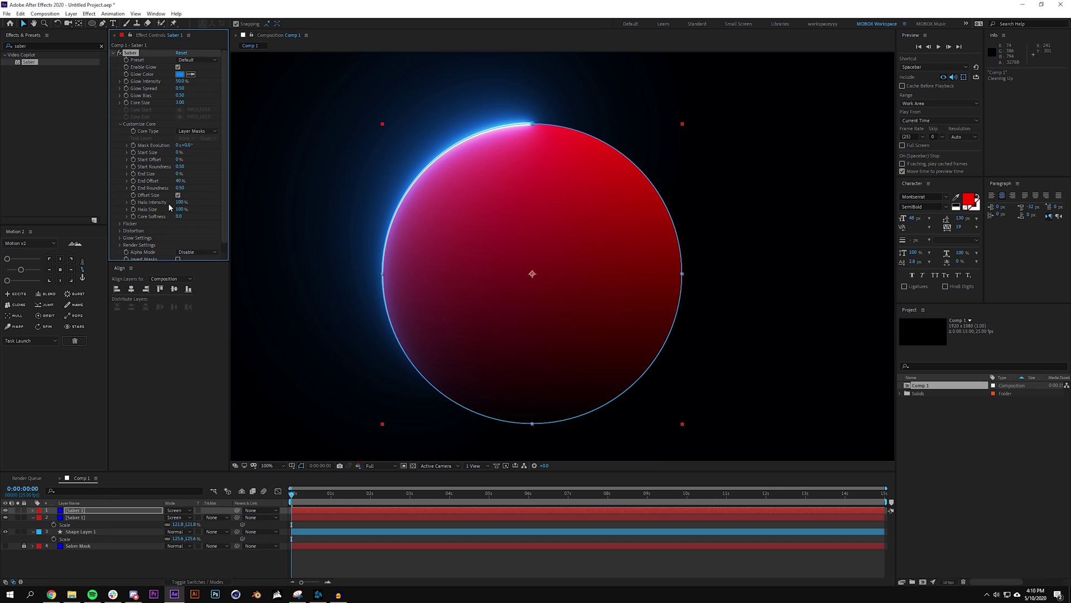
- Set the duplicate Saber layer's End Size to 200% and End Offset to 100%
{"action": "left_click", "coordinate": [180, 175]}
{"action": "left_click", "coordinate": [177, 174]}
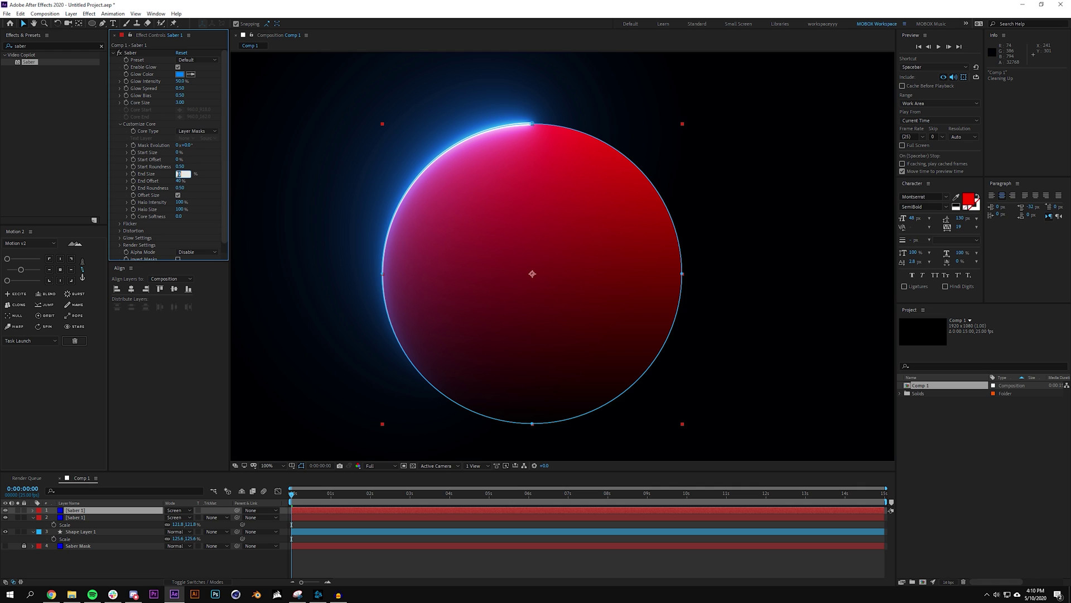
{"action": "type", "text": "40"}
{"action": "key", "text": "Return"}
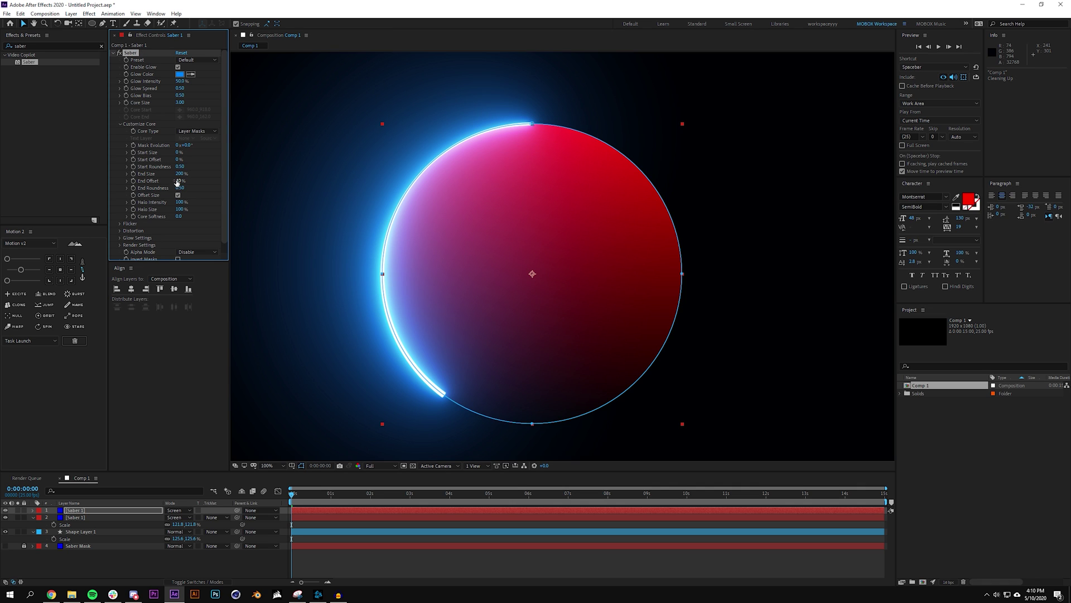
{"action": "left_click_drag", "start_coordinate": [203, 179], "coordinate": [248, 177]}
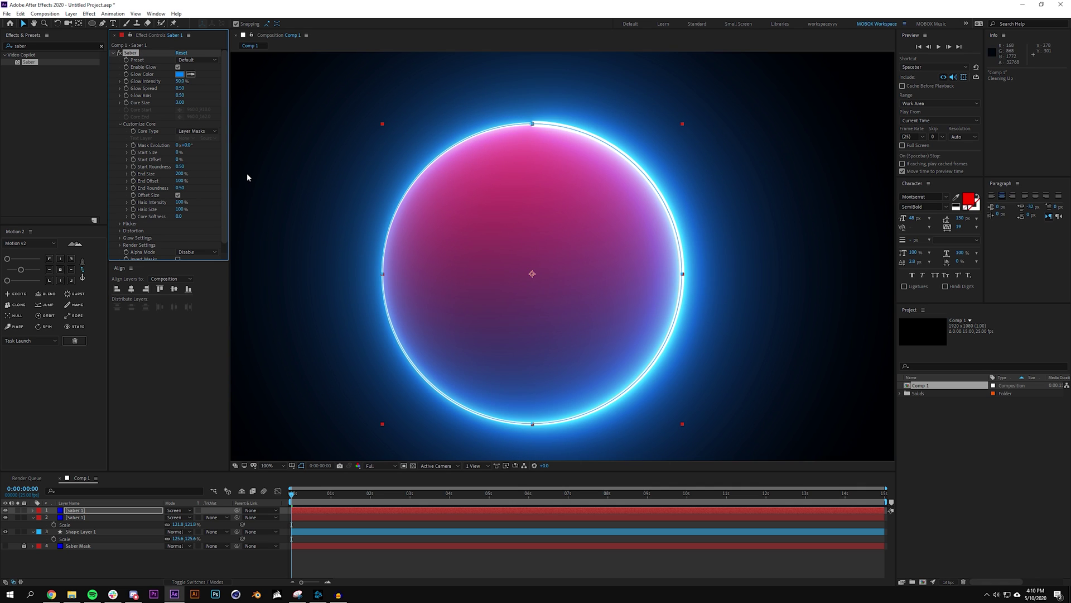
- Set the duplicate Saber layer's Start Offset to 60% and deselect all layers
{"action": "left_click", "coordinate": [178, 160]}
{"action": "type", "text": "60"}
{"action": "key", "text": "Return"}
{"action": "key", "text": "ctrl+shift+a"}
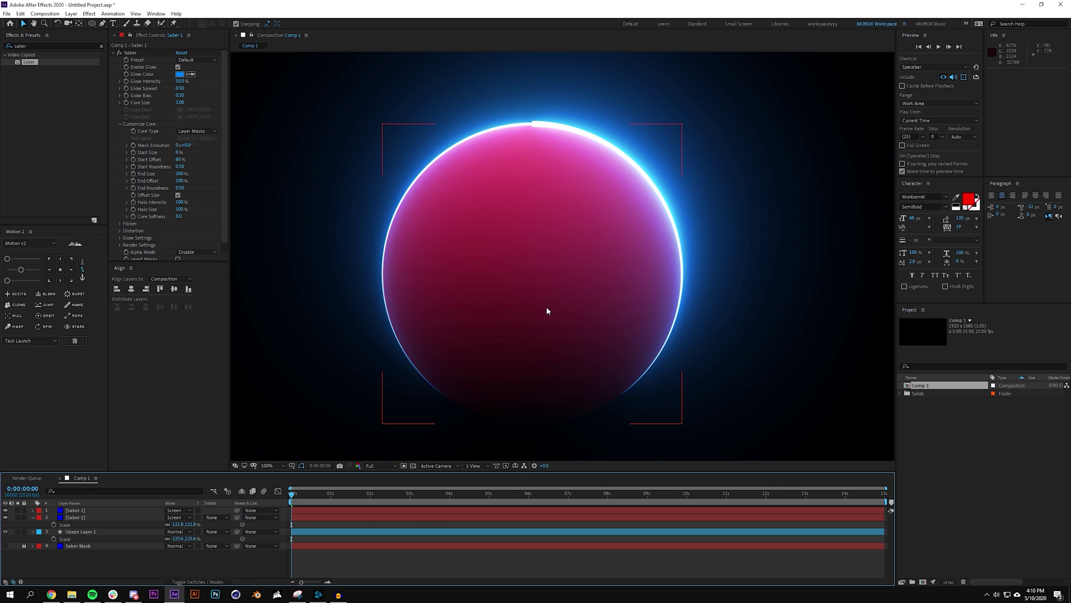
- Set the End Size of the topmost Saber layer to 100%
{"action": "left_click", "coordinate": [481, 359]}
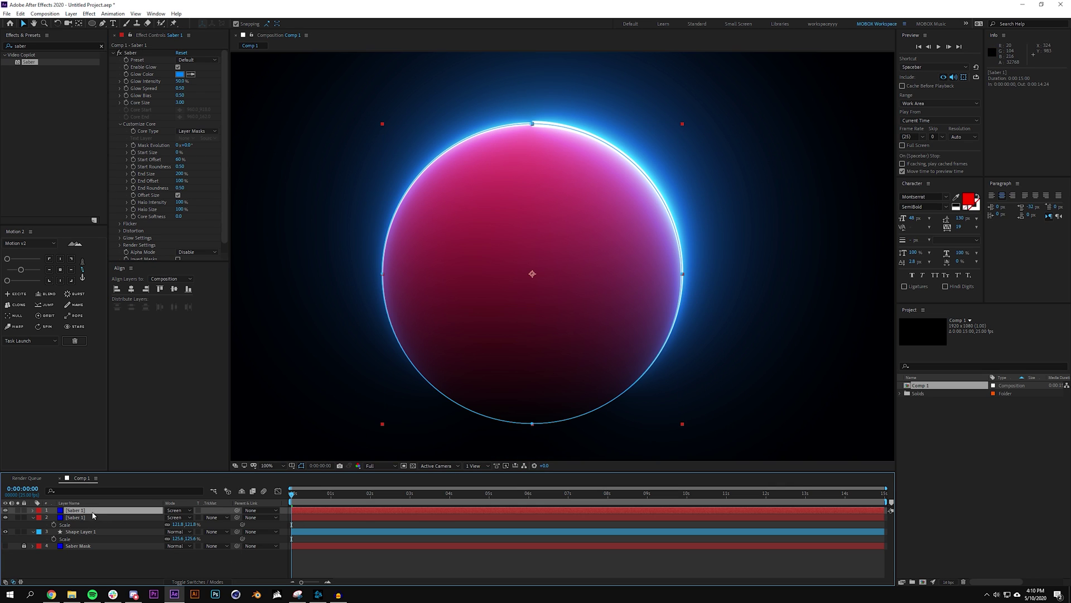
{"action": "left_click", "coordinate": [180, 174]}
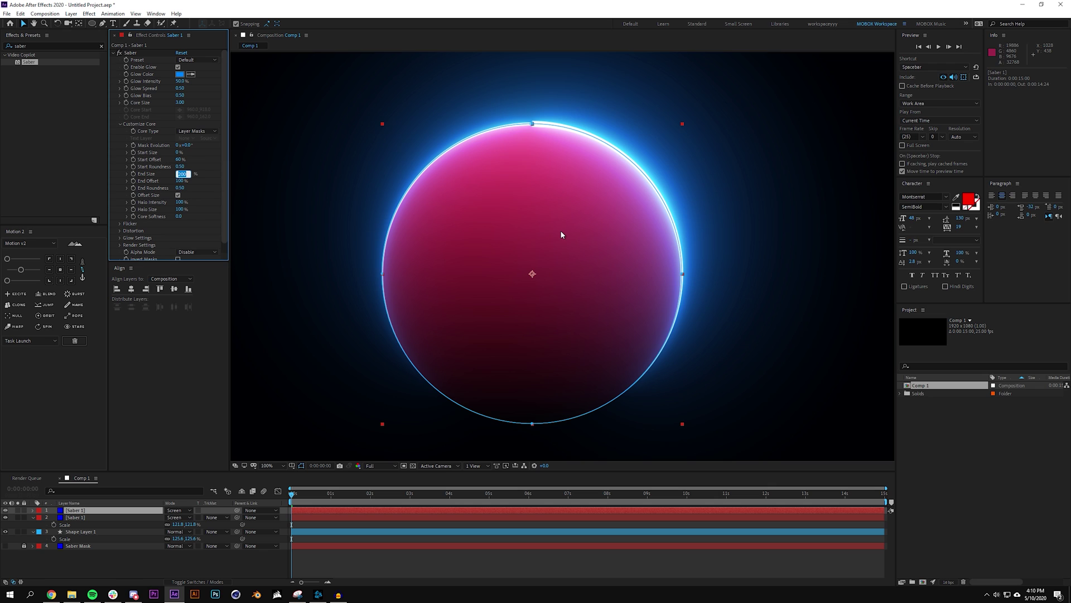
{"action": "type", "text": "100"}
{"action": "key", "text": "Return"}
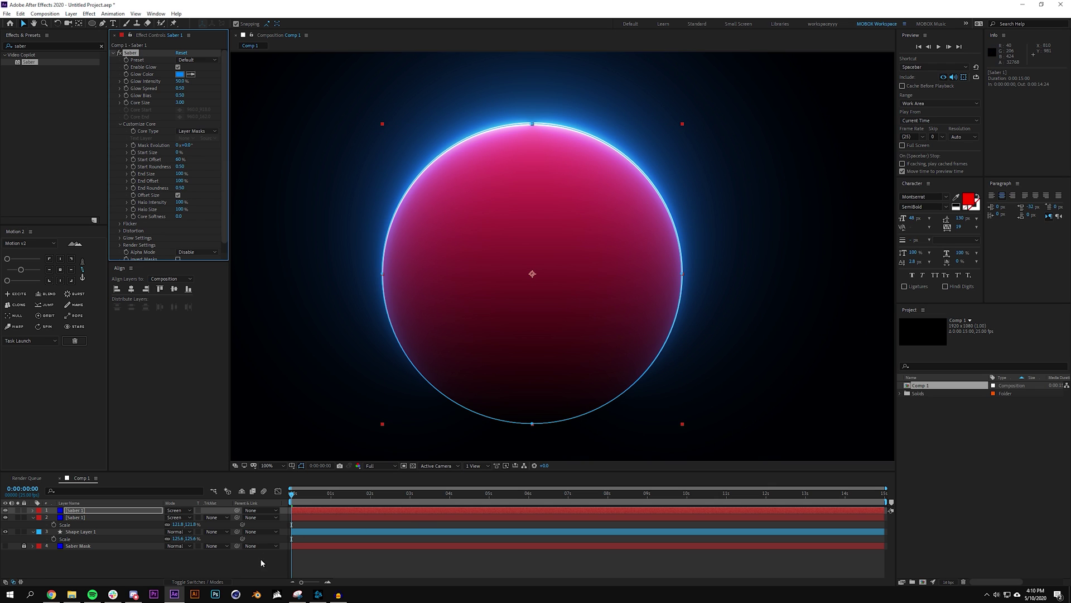
{"action": "left_click", "coordinate": [261, 561]}
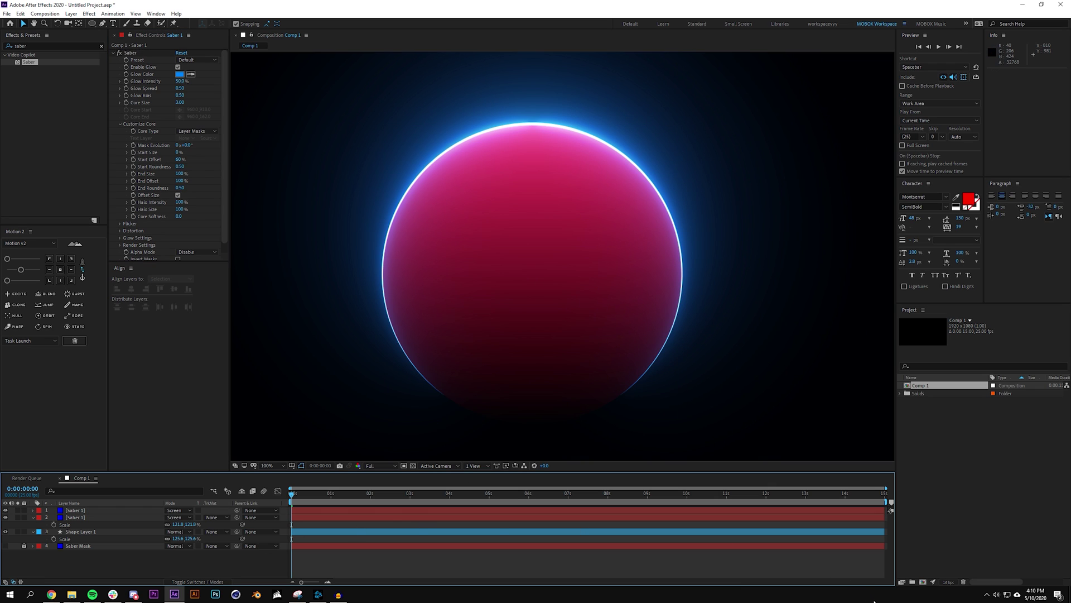
{"action": "key", "text": "comma"}
{"action": "key", "text": "comma"}
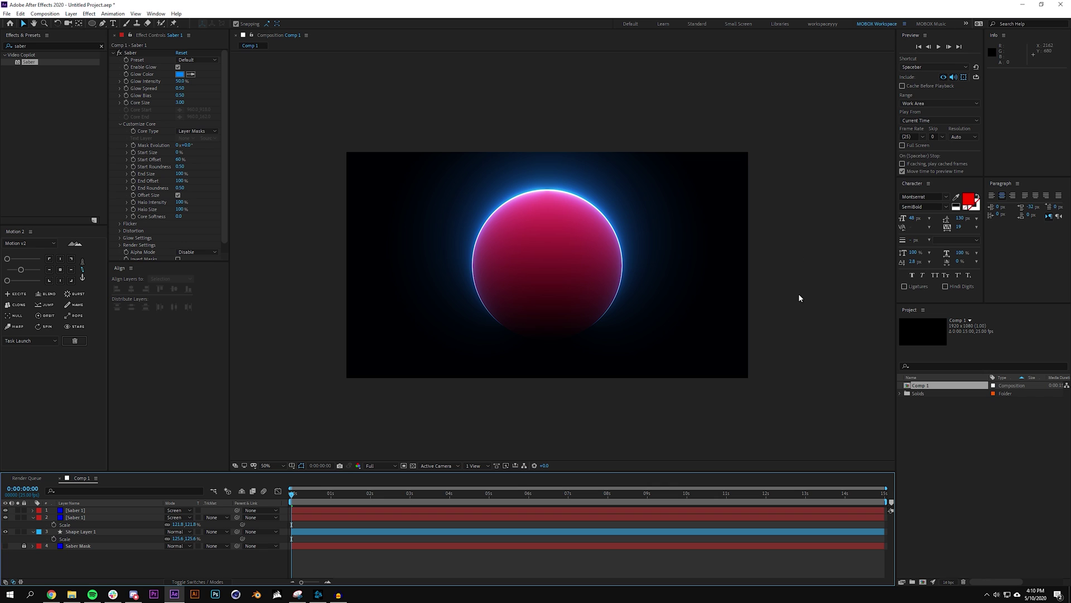
- Set the Flicker Intensity of the topmost Saber layer to 20%
{"action": "key", "text": "period"}
{"action": "key", "text": "period"}
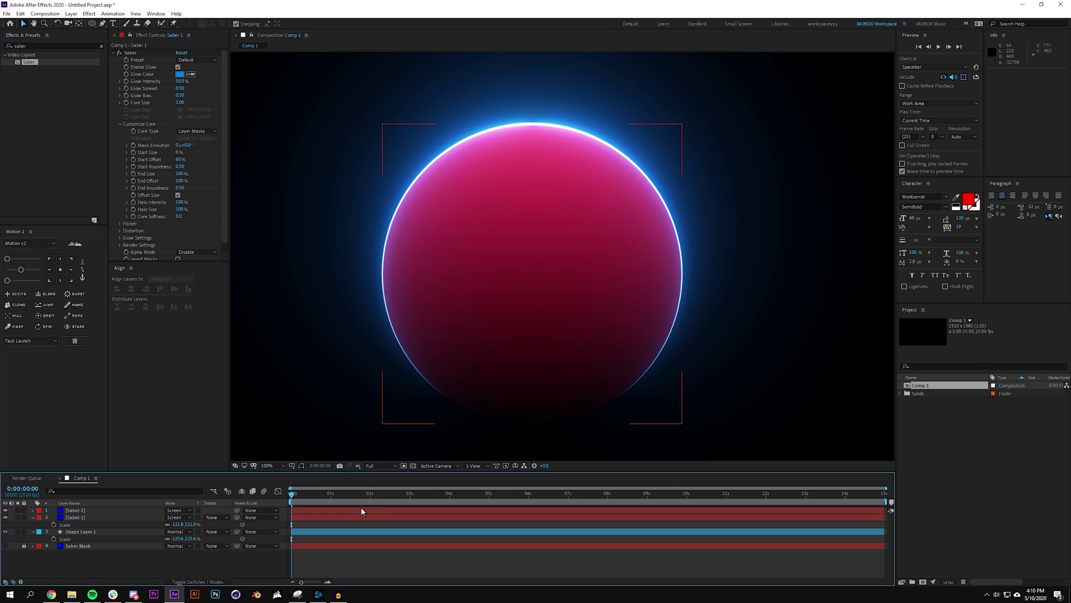
{"action": "left_click_drag", "start_coordinate": [375, 469], "coordinate": [375, 400]}
{"action": "scroll", "coordinate": [144, 200], "scroll_direction": "down", "scroll_amount": 1}
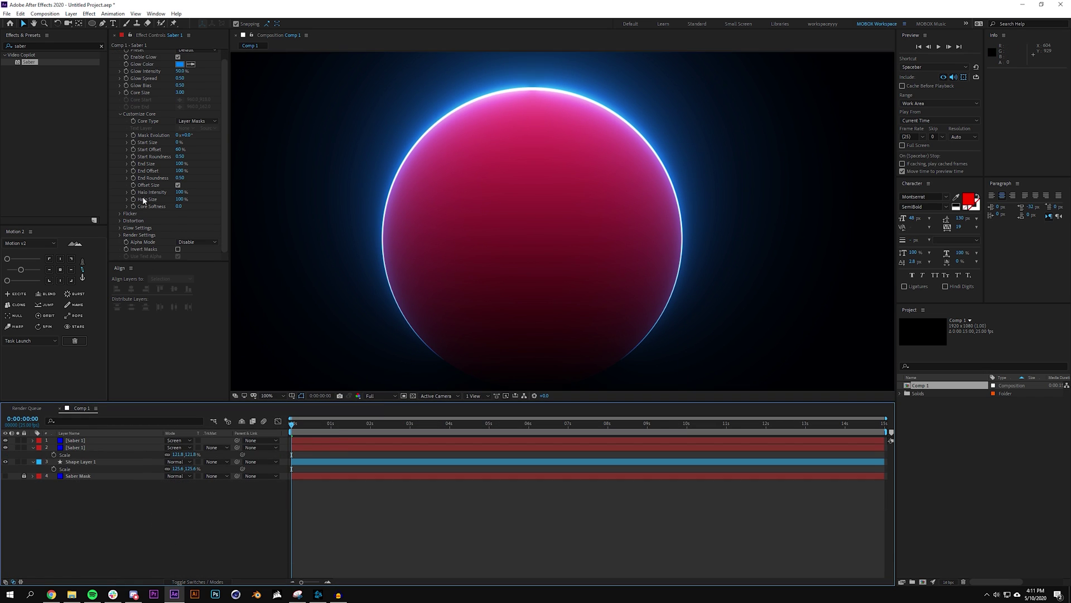
{"action": "left_click", "coordinate": [78, 441]}
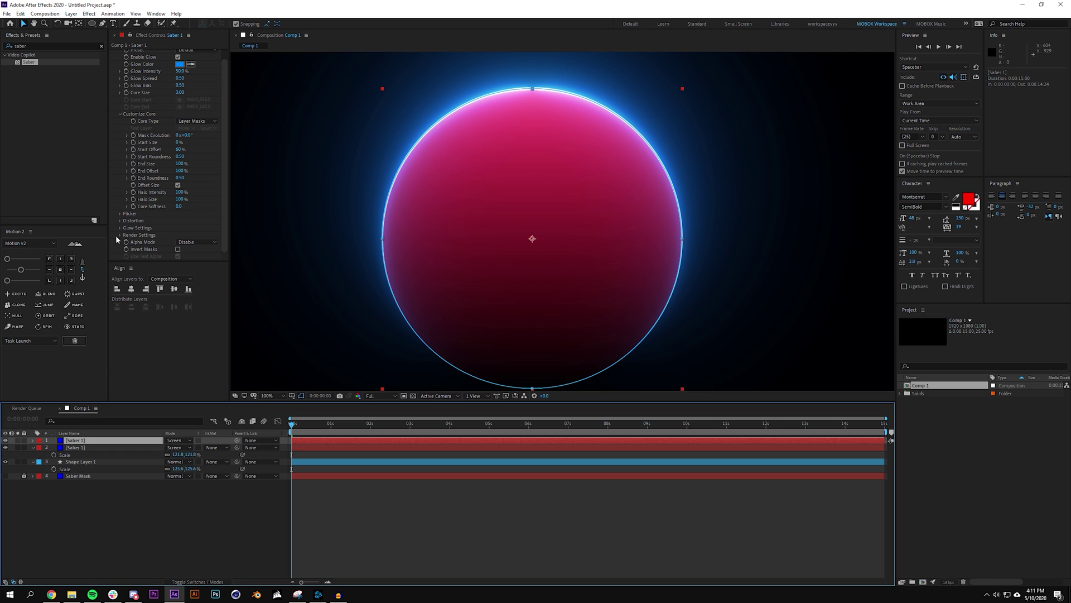
{"action": "left_click", "coordinate": [120, 213]}
{"action": "left_click", "coordinate": [178, 221]}
{"action": "type", "text": "20"}
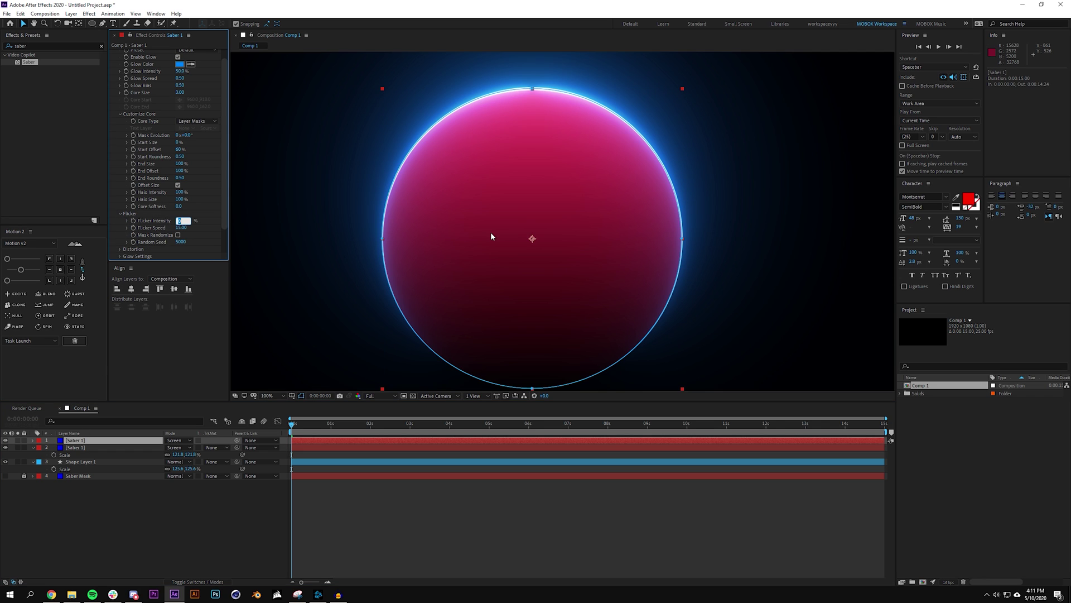
{"action": "key", "text": "Return"}
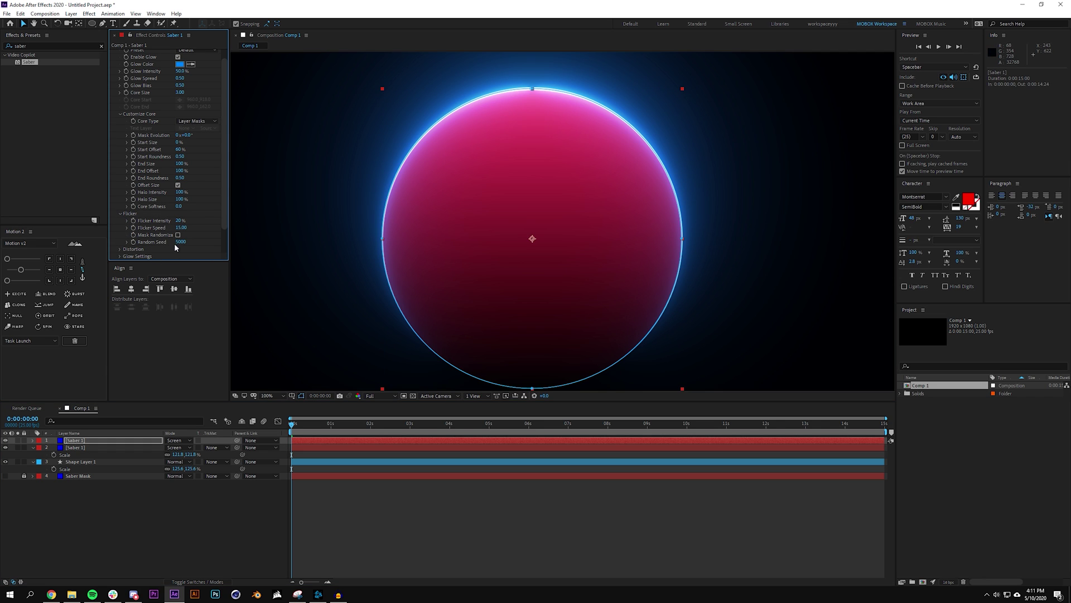
- Set the lower Saber layer's Flicker Intensity to 20% and preview the animation from the start
{"action": "left_click", "coordinate": [78, 447]}
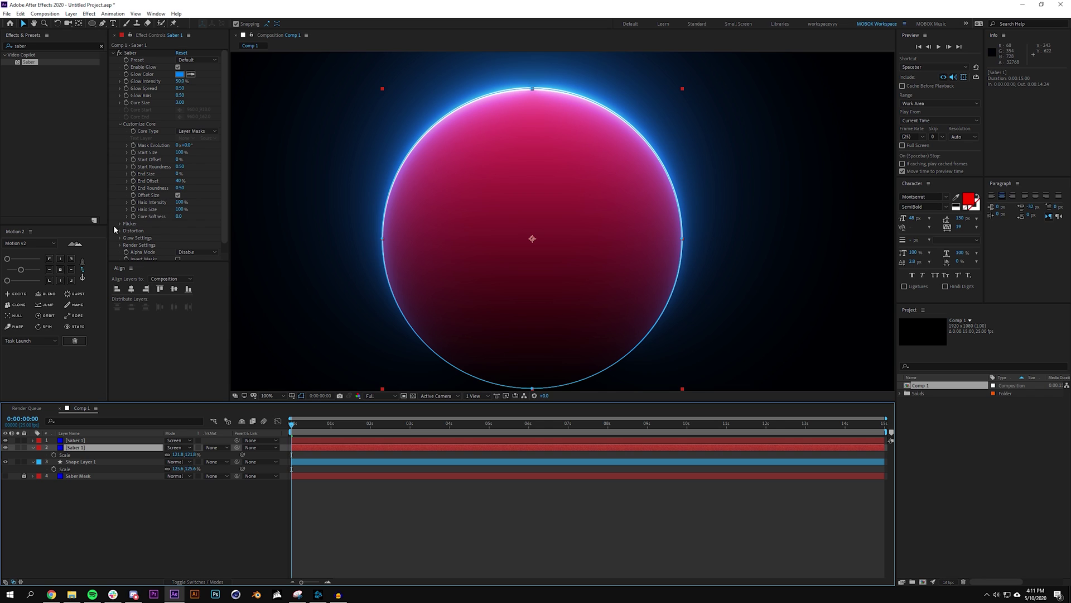
{"action": "left_click", "coordinate": [120, 223]}
{"action": "left_click", "coordinate": [178, 231]}
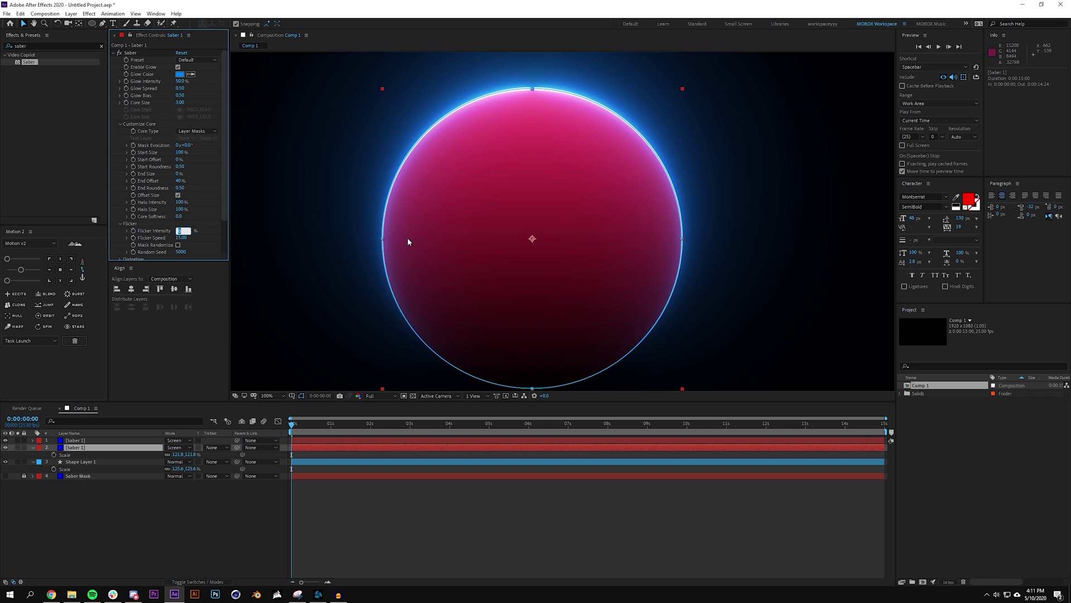
{"action": "key", "text": "Return"}
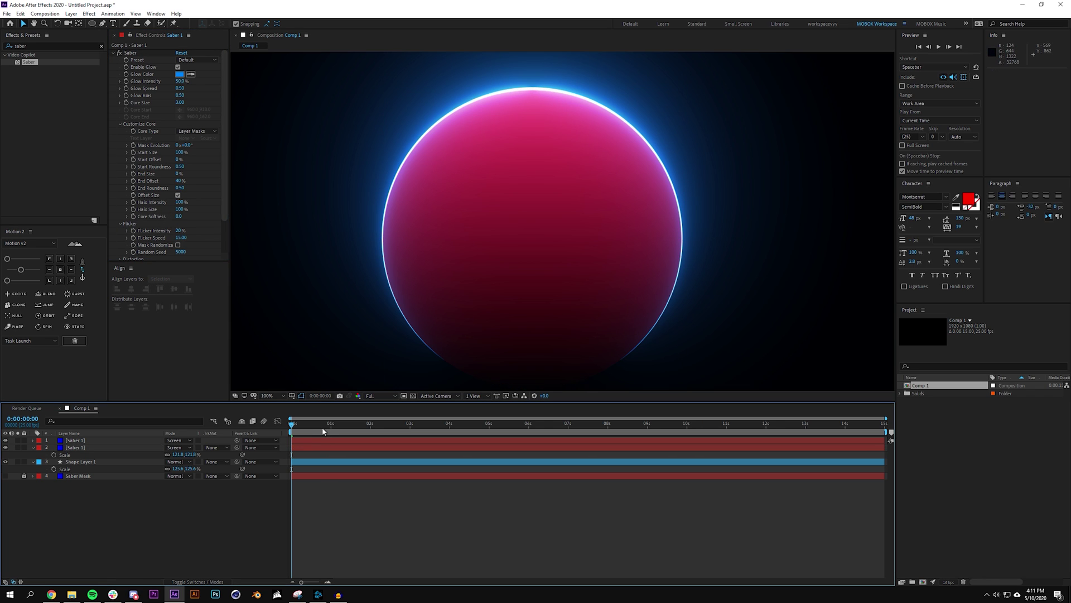
{"action": "left_click_drag", "start_coordinate": [323, 426], "coordinate": [262, 419]}
{"action": "key", "text": "space"}
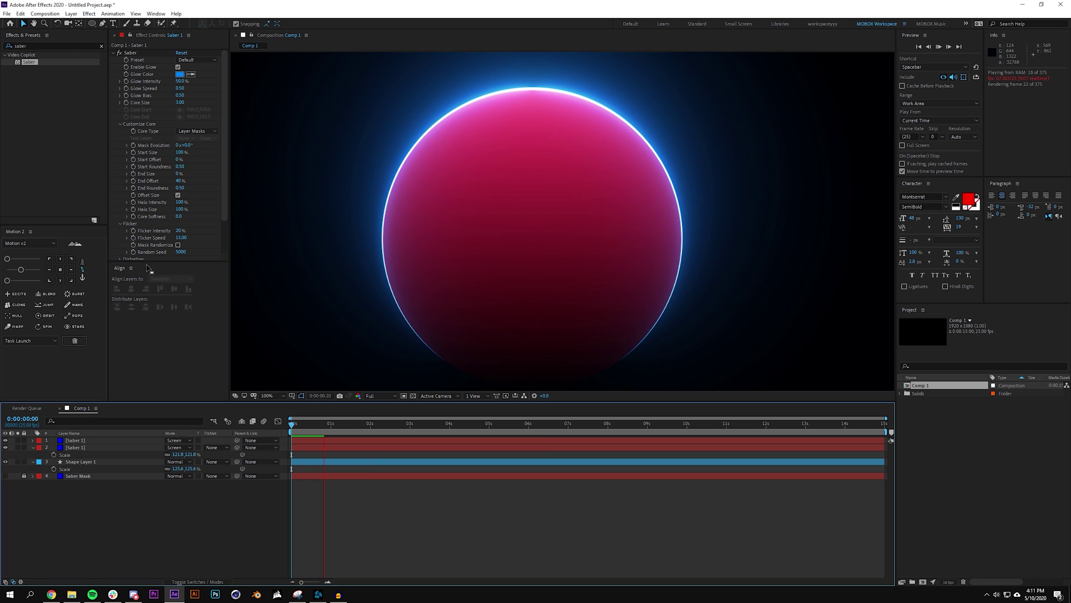
- Set the Flicker Intensity of both Saber layers to 50% and preview the flicker from the start
{"action": "left_click", "coordinate": [180, 230]}
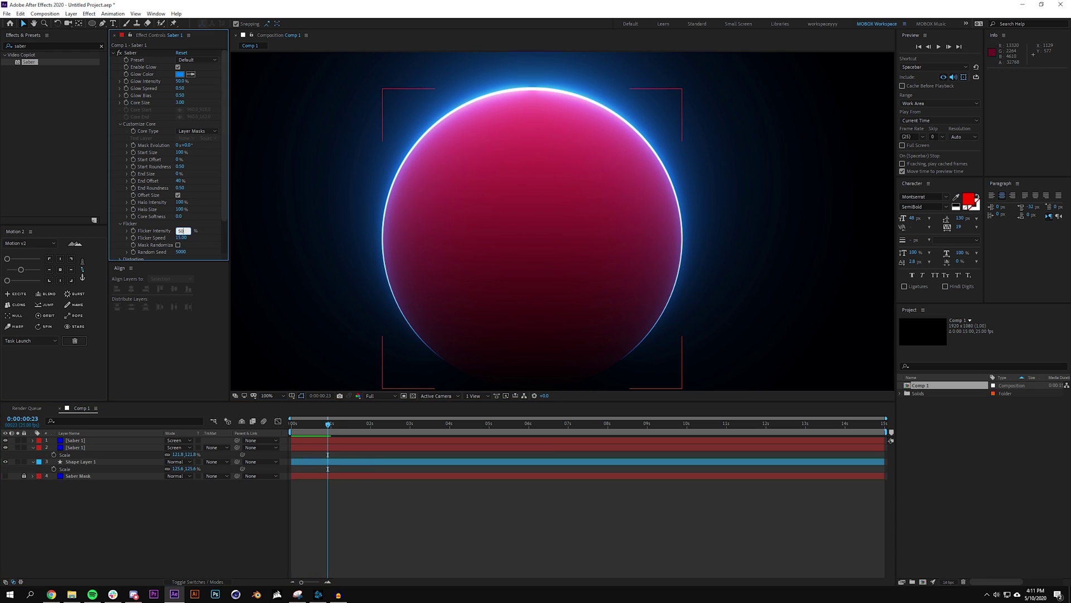
{"action": "left_click", "coordinate": [603, 255]}
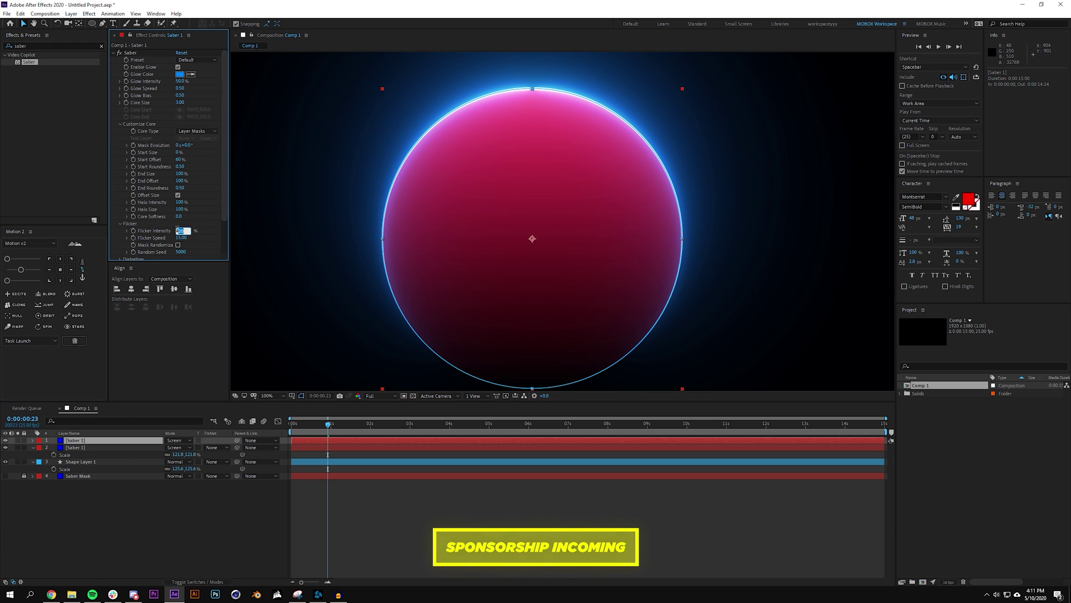
{"action": "type", "text": "50"}
{"action": "key", "text": "Return"}
{"action": "left_click", "coordinate": [318, 491]}
{"action": "left_click_drag", "start_coordinate": [318, 425], "coordinate": [239, 424]}
{"action": "key", "text": "space"}
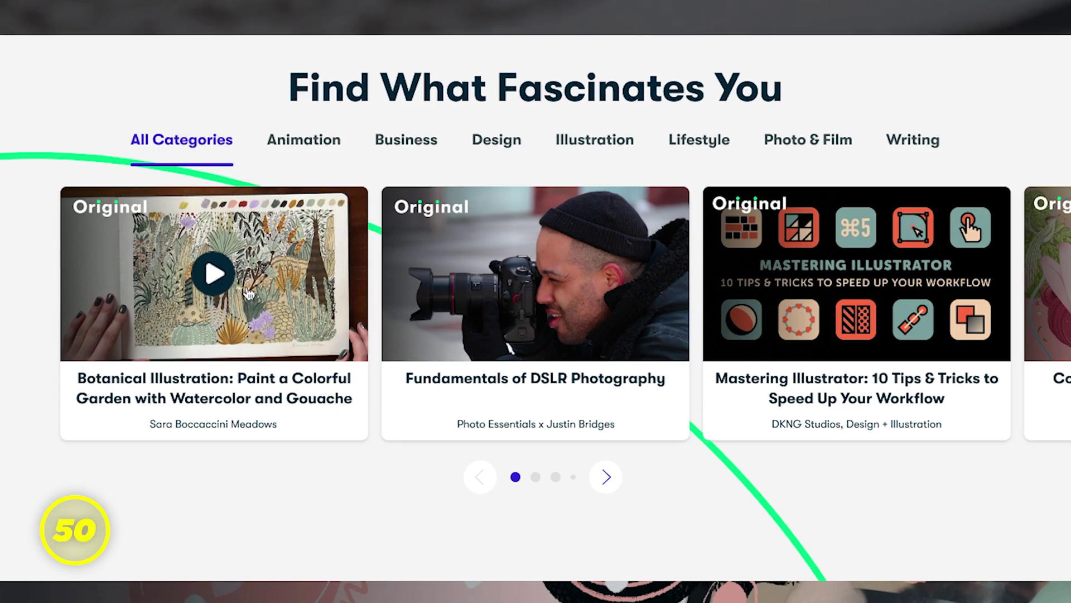
{"action": "left_click", "coordinate": [279, 332]}
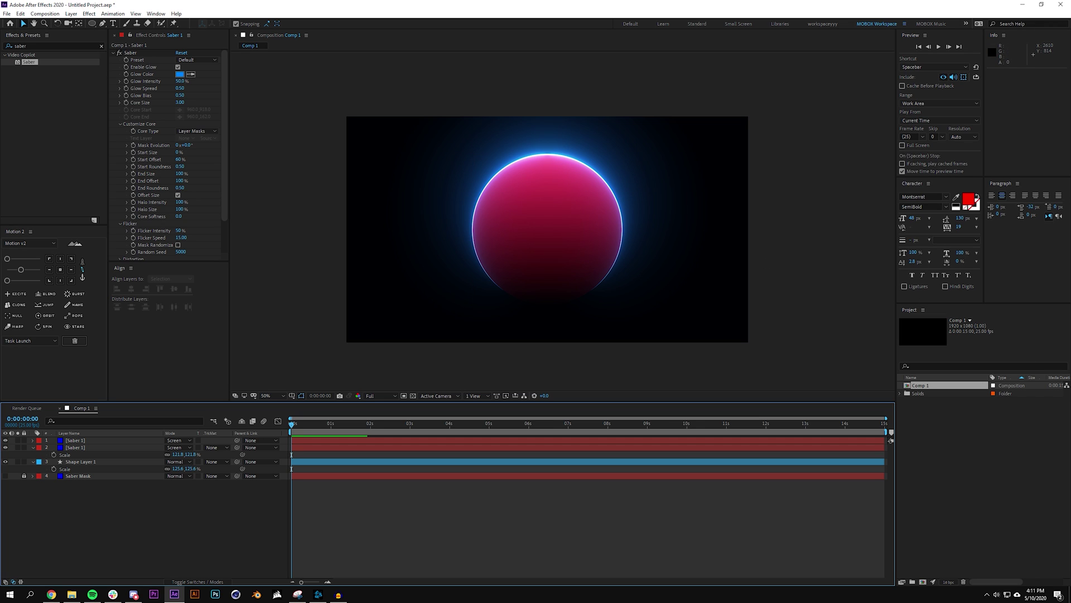
- Import the image planet_Muunilinst_1406.png into the project and create a new composition from it
{"action": "key", "text": "alt+Tab"}
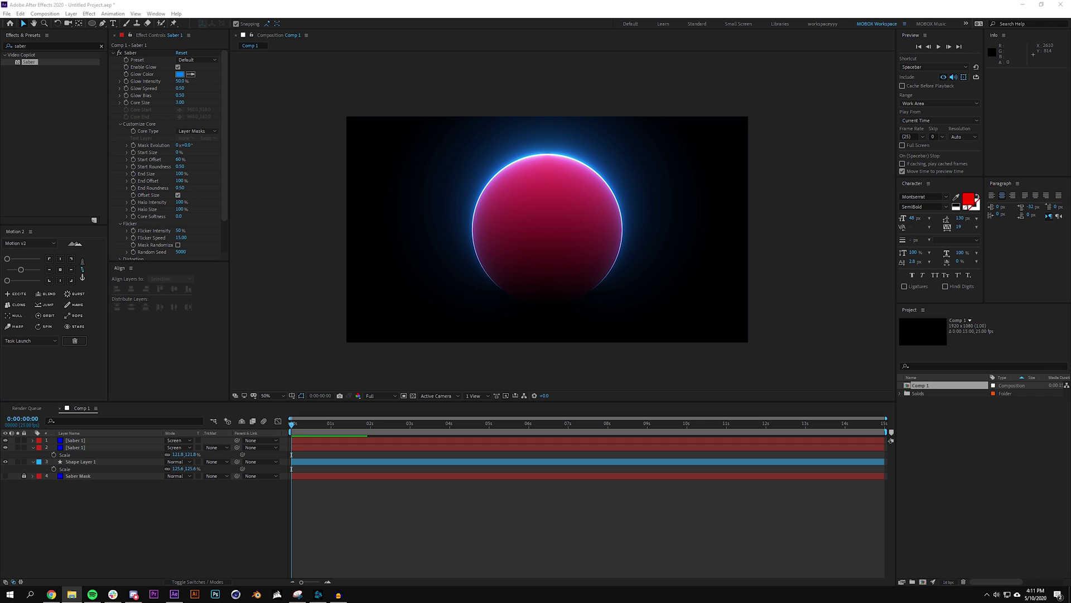
{"action": "left_click_drag", "start_coordinate": [1060, 419], "coordinate": [967, 462]}
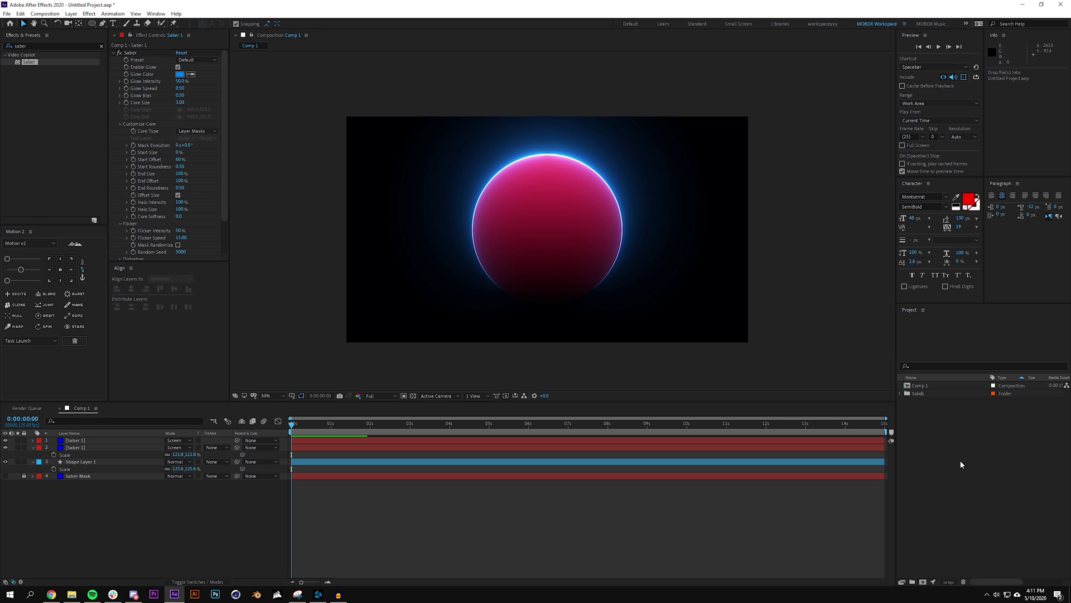
{"action": "left_click_drag", "start_coordinate": [961, 464], "coordinate": [960, 463]}
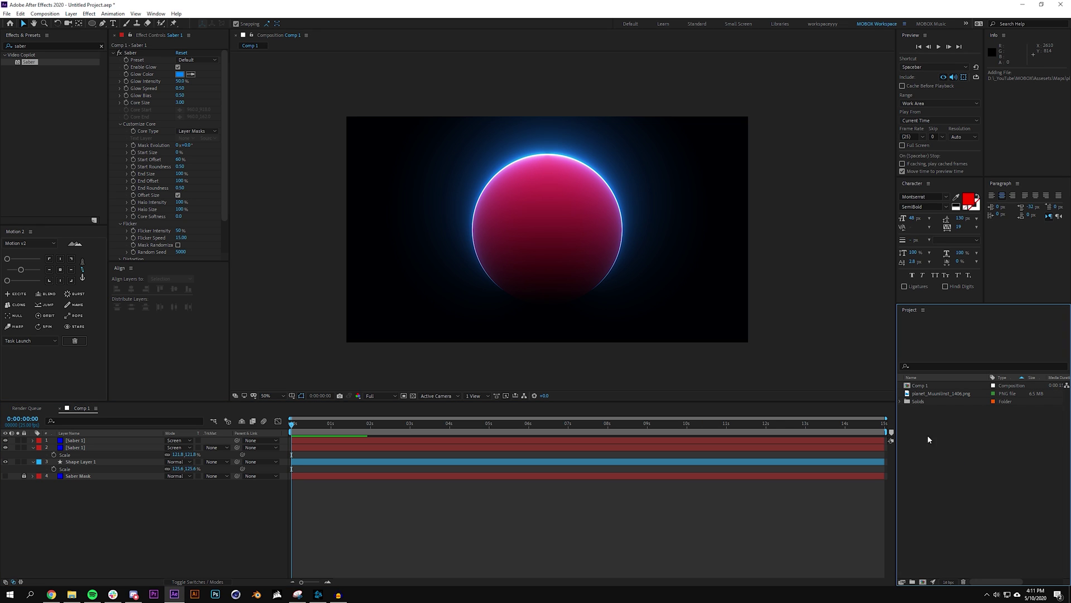
{"action": "left_click_drag", "start_coordinate": [942, 394], "coordinate": [903, 378]}
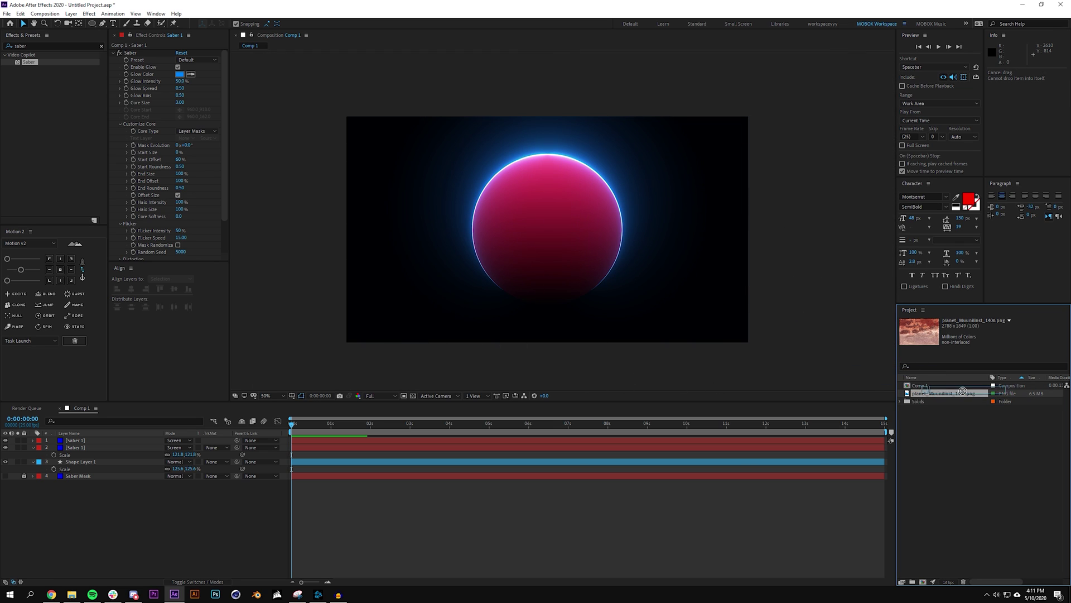
{"action": "left_click", "coordinate": [957, 434]}
{"action": "left_click", "coordinate": [902, 394]}
{"action": "left_click_drag", "start_coordinate": [917, 396], "coordinate": [923, 585]}
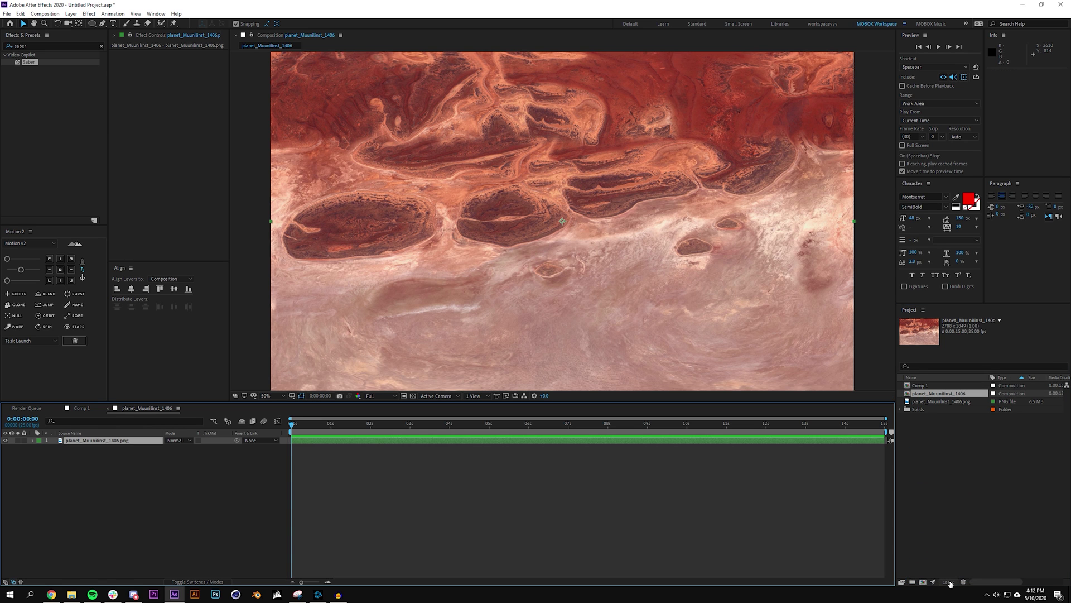
- Find the Turbulent Displace effect and apply it to the planet image layer
{"action": "key", "text": "comma"}
{"action": "key", "text": "comma"}
{"action": "left_click", "coordinate": [52, 46]}
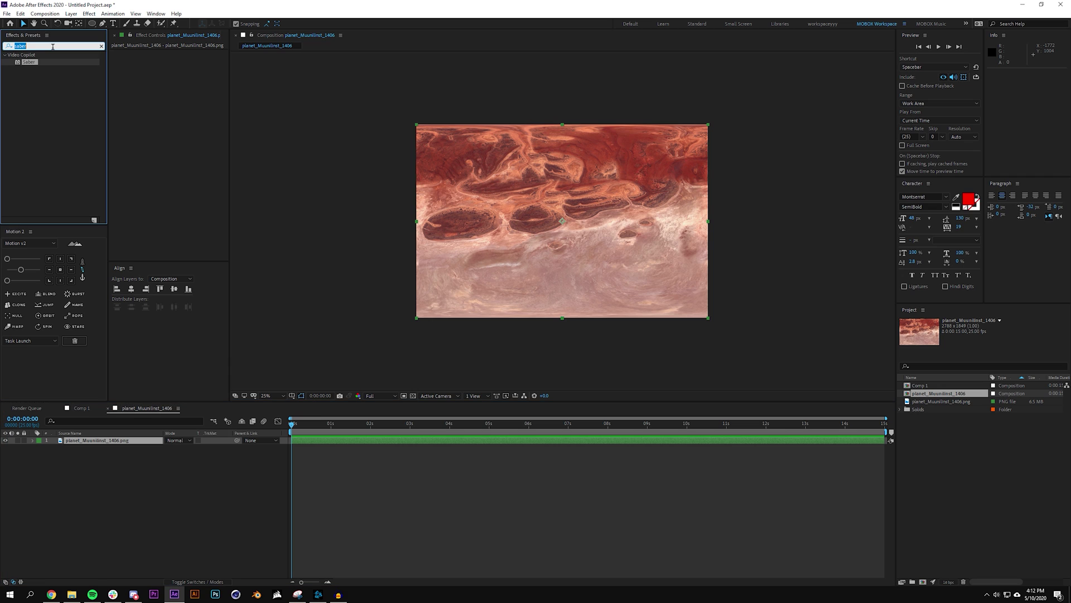
{"action": "type", "text": "turb"}
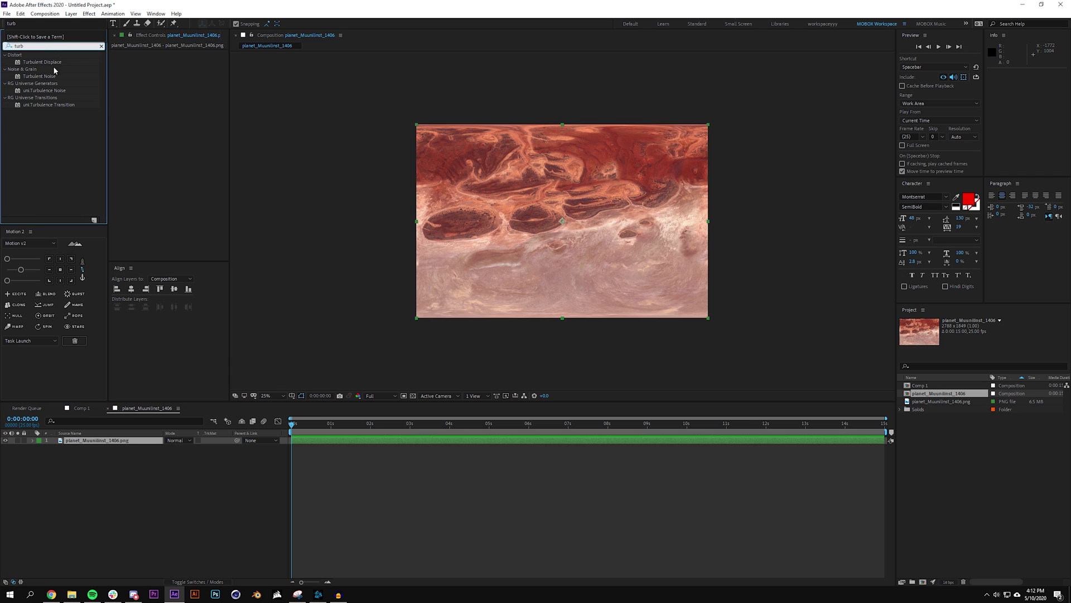
{"action": "left_click_drag", "start_coordinate": [54, 62], "coordinate": [387, 162]}
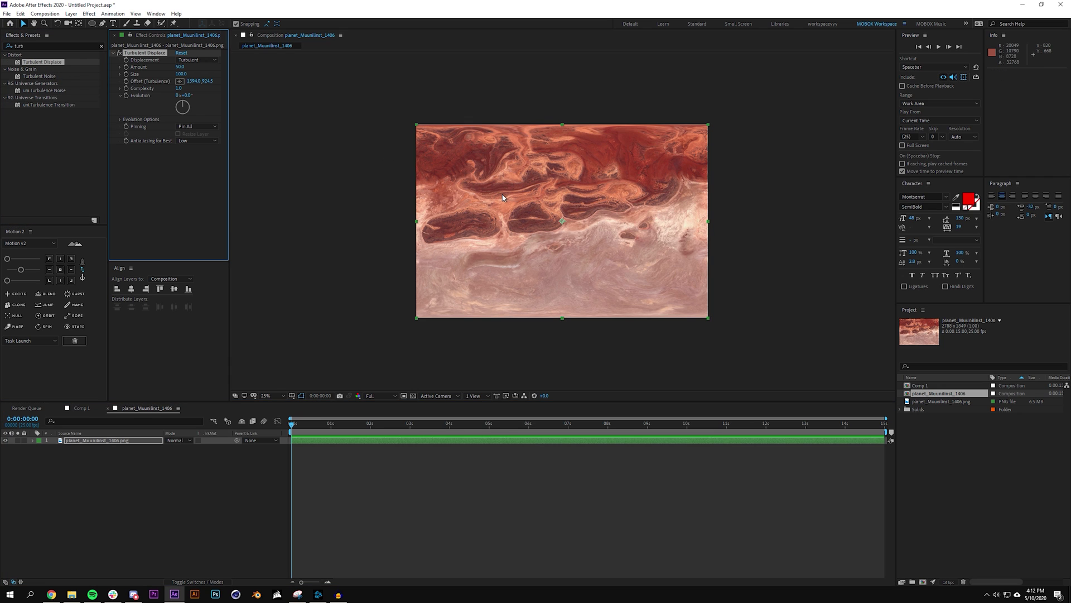
- Set Turbulent Displace to Horizontal Displacement with an Amount of 1016 and a Size of 109
{"action": "key", "text": "period"}
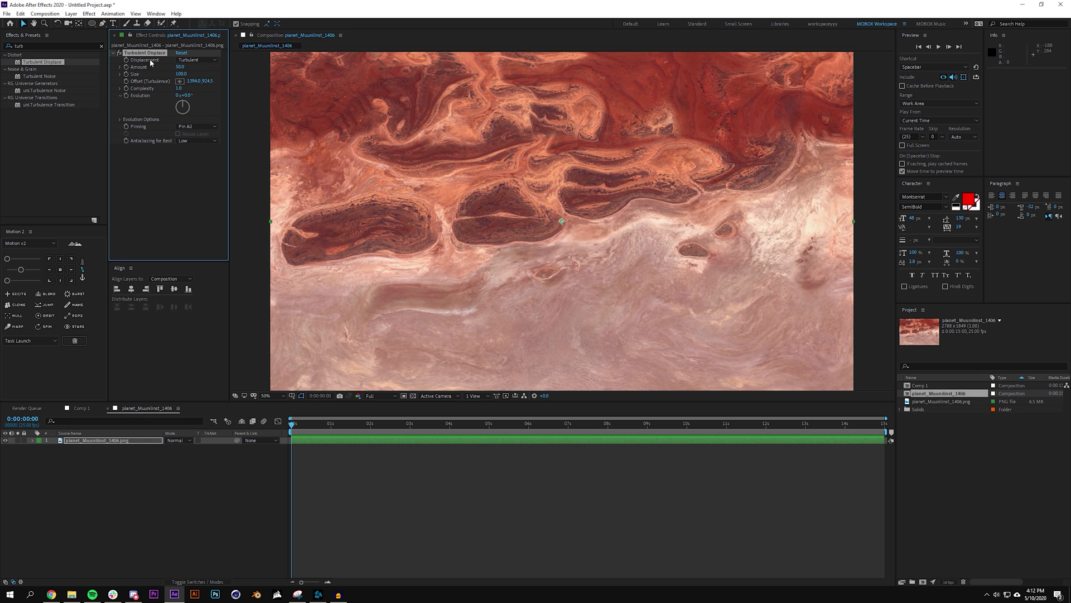
{"action": "left_click", "coordinate": [199, 60]}
{"action": "left_click", "coordinate": [196, 141]}
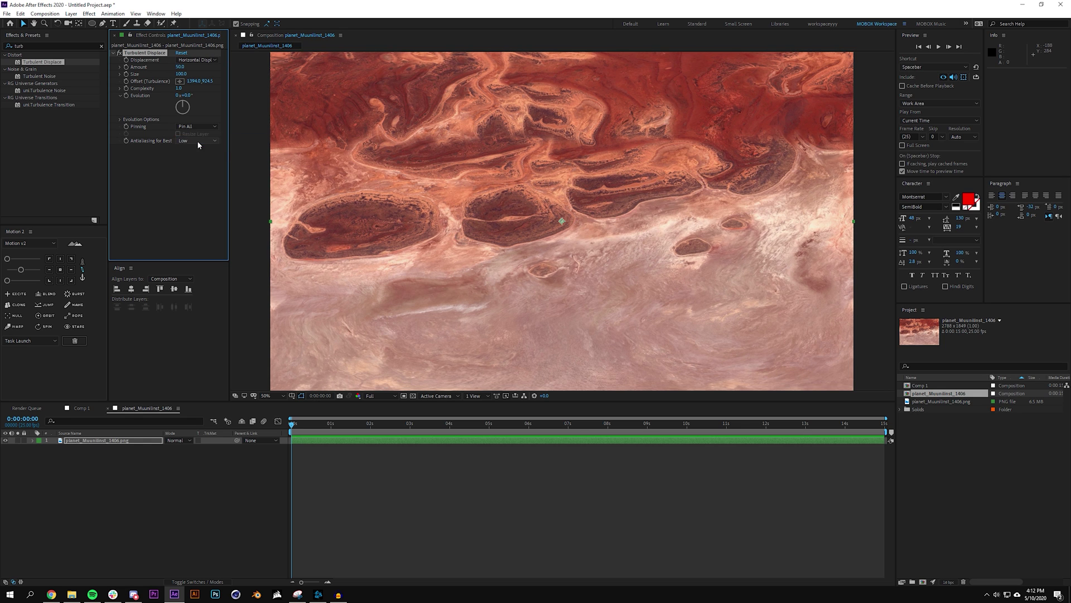
{"action": "left_click_drag", "start_coordinate": [179, 67], "coordinate": [261, 88]}
{"action": "scroll", "coordinate": [261, 88], "scroll_direction": "down", "scroll_amount": 1}
{"action": "mouse_move", "coordinate": [180, 74]}
{"action": "left_mouse_down"}
{"action": "mouse_move", "coordinate": [152, 75]}
{"action": "mouse_move", "coordinate": [290, 116]}
{"action": "mouse_move", "coordinate": [186, 74]}
{"action": "left_mouse_up"}
{"action": "key", "text": "period"}
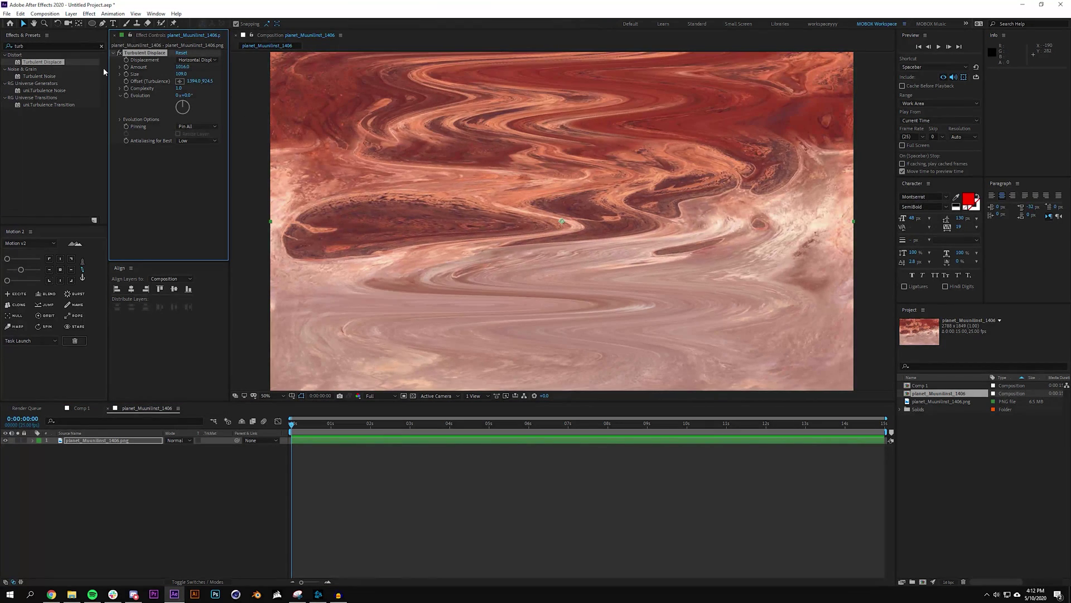
- Apply Fast Box Blur to the planet image layer with a Blur Radius of 2 and deselect the layer
{"action": "left_click", "coordinate": [58, 45]}
{"action": "type", "text": "fas"}
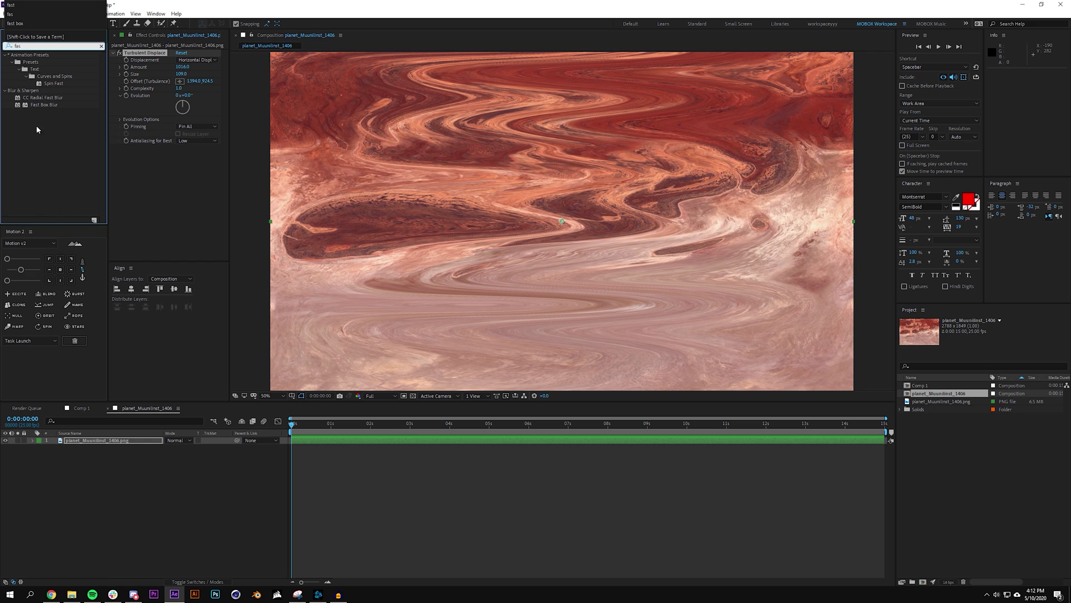
{"action": "left_click_drag", "start_coordinate": [44, 104], "coordinate": [152, 149]}
{"action": "left_click", "coordinate": [178, 155]}
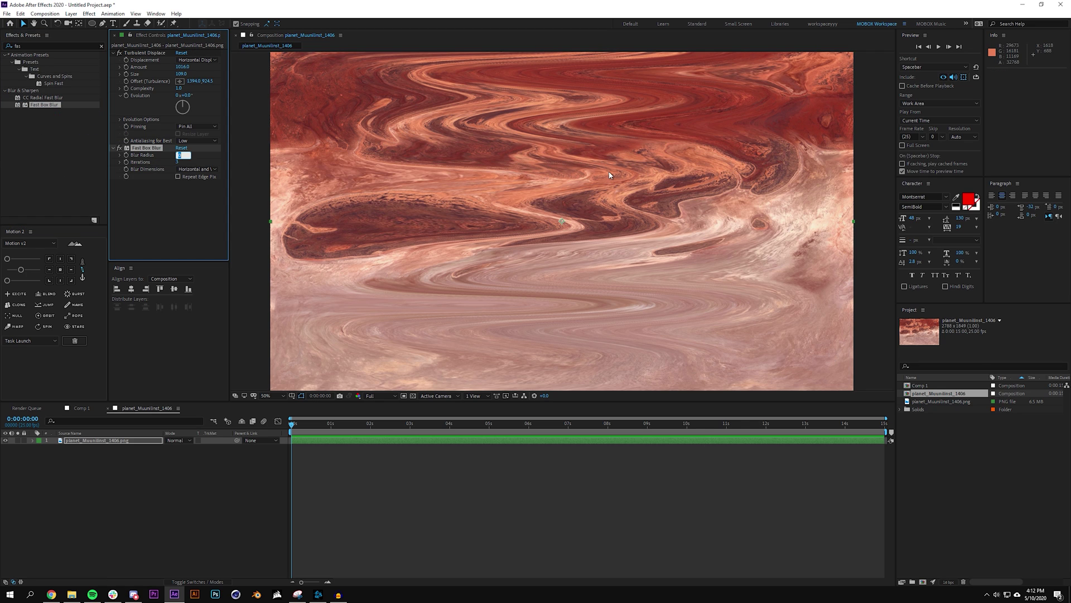
{"action": "type", "text": "2"}
{"action": "key", "text": "Return"}
{"action": "left_click", "coordinate": [198, 453]}
{"action": "key", "text": "comma"}
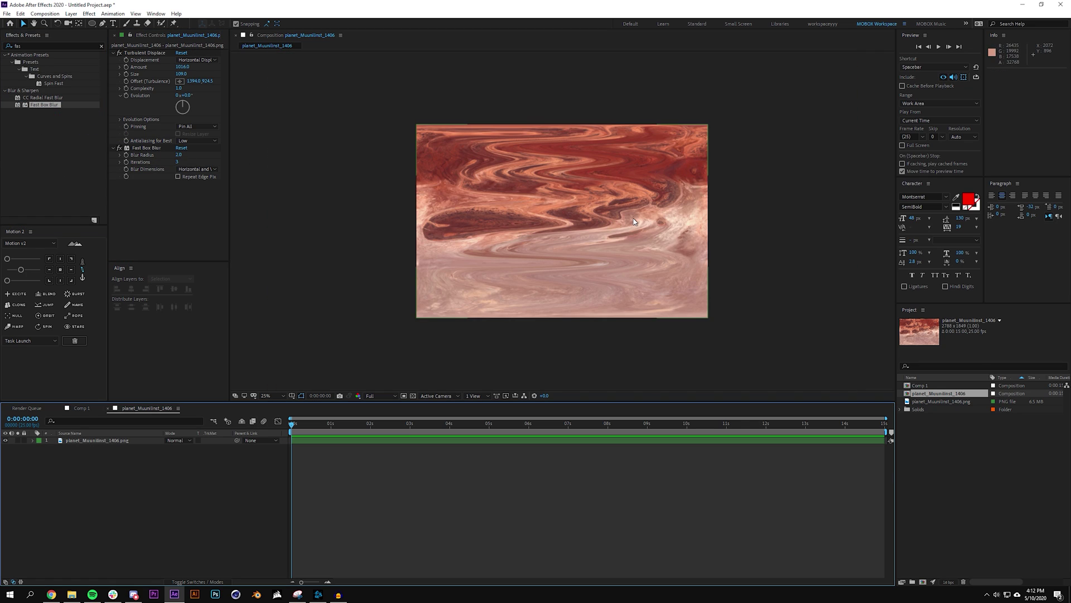
- Return to the Comp 1 composition and rename the planet image composition as Planet
{"action": "left_click", "coordinate": [78, 407]}
{"action": "left_click", "coordinate": [935, 415]}
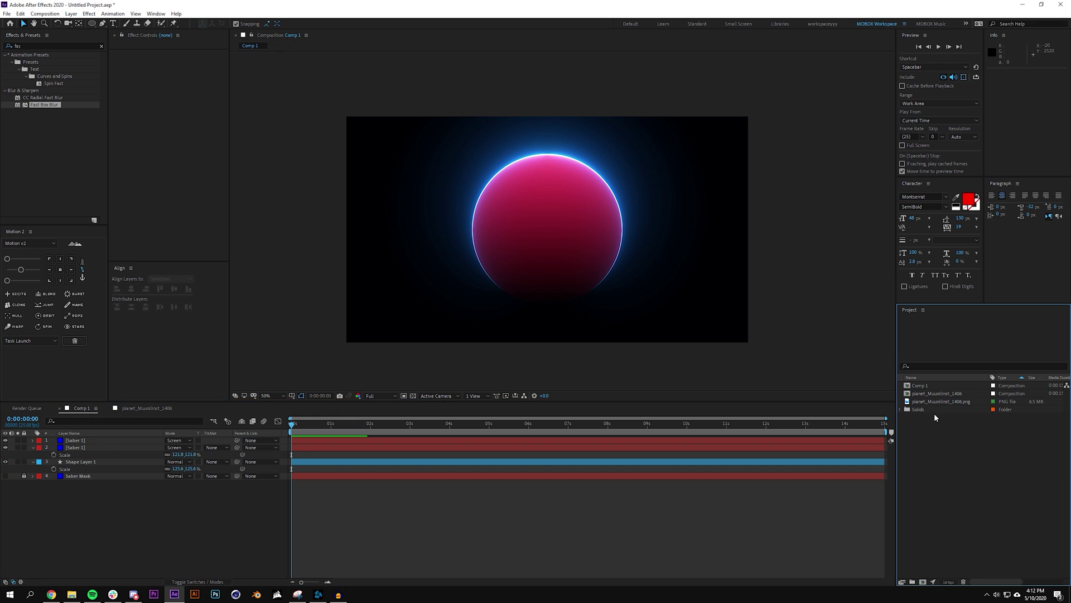
{"action": "left_click", "coordinate": [943, 394]}
{"action": "key", "text": "Return"}
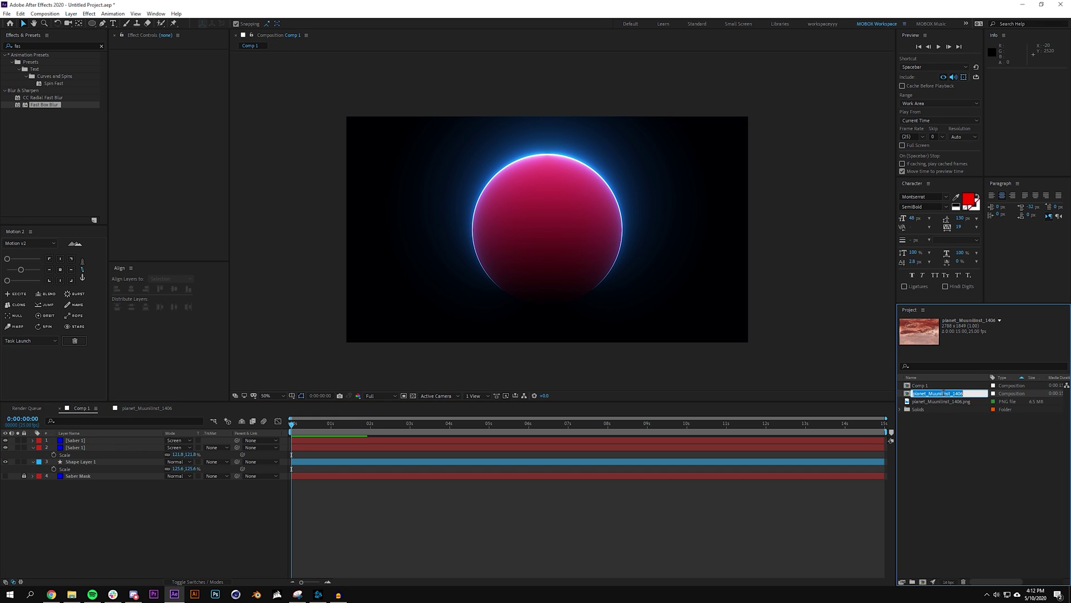
{"action": "type", "text": "Planet"}
{"action": "key", "text": "Return"}
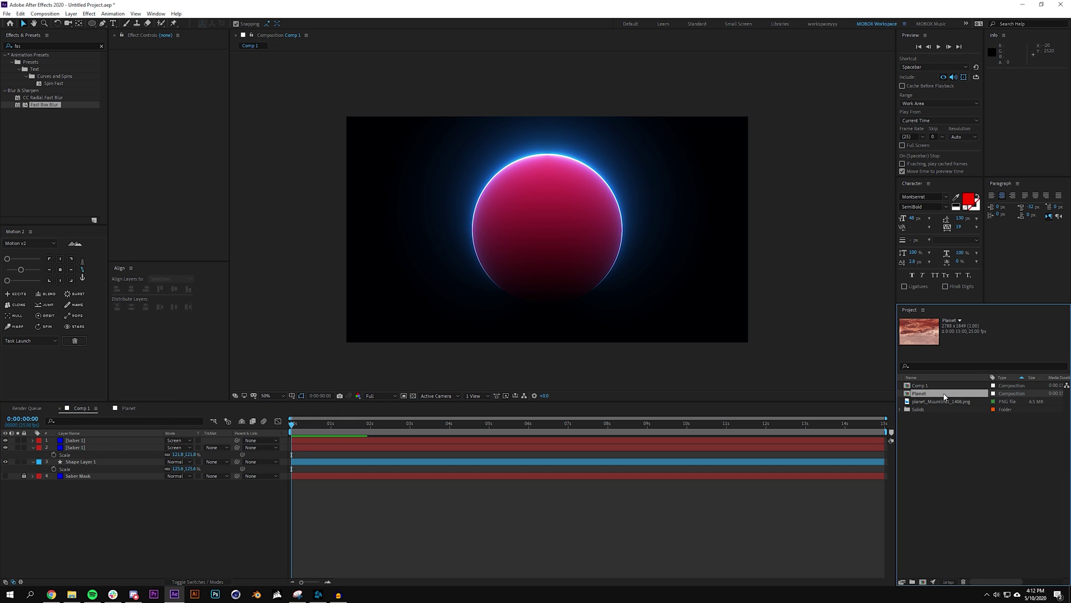
- Rename the Comp 1 composition as Tutorial
{"action": "left_click", "coordinate": [942, 386]}
{"action": "key", "text": "Return"}
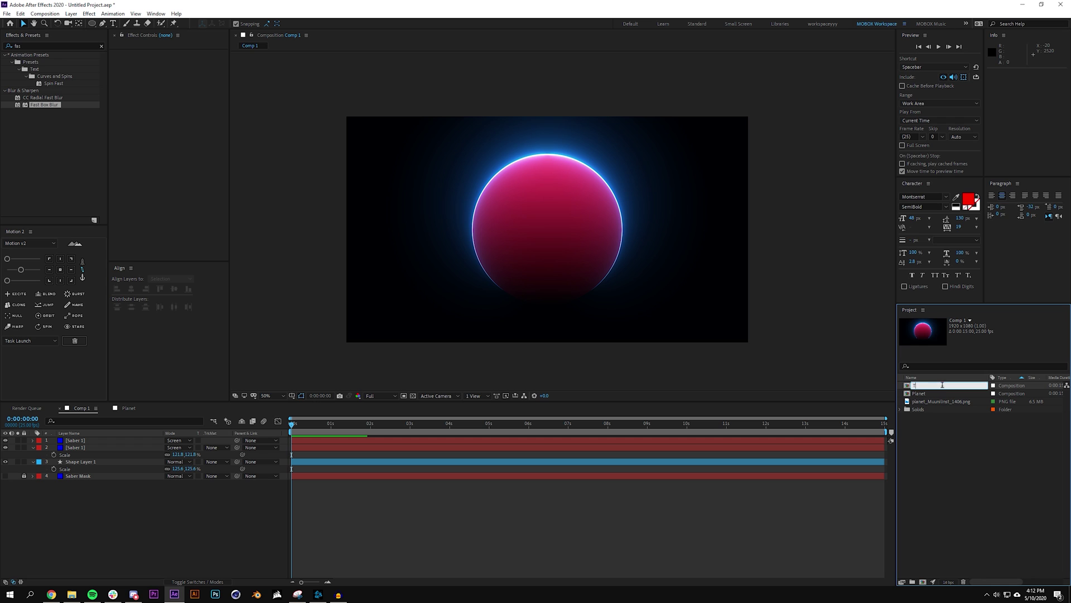
{"action": "type", "text": "Tutorial"}
{"action": "key", "text": "Return"}
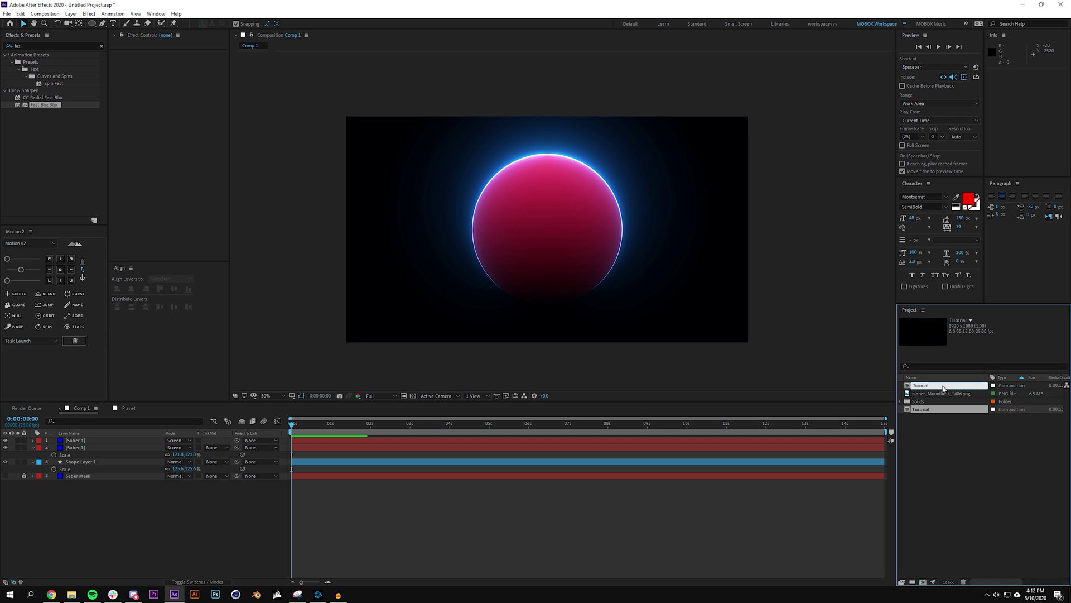
- Add the Planet composition as the topmost layer of the Tutorial composition and apply CC Sphere to it
{"action": "left_click", "coordinate": [942, 385]}
{"action": "left_click_drag", "start_coordinate": [899, 383], "coordinate": [541, 229]}
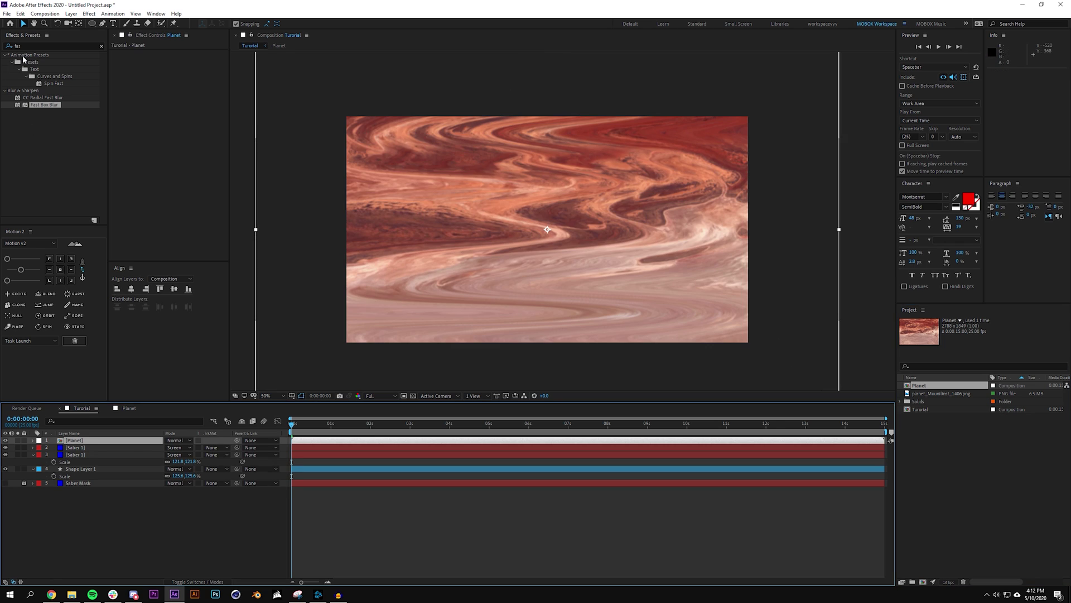
{"action": "left_click", "coordinate": [33, 44]}
{"action": "type", "text": "cc sphere"}
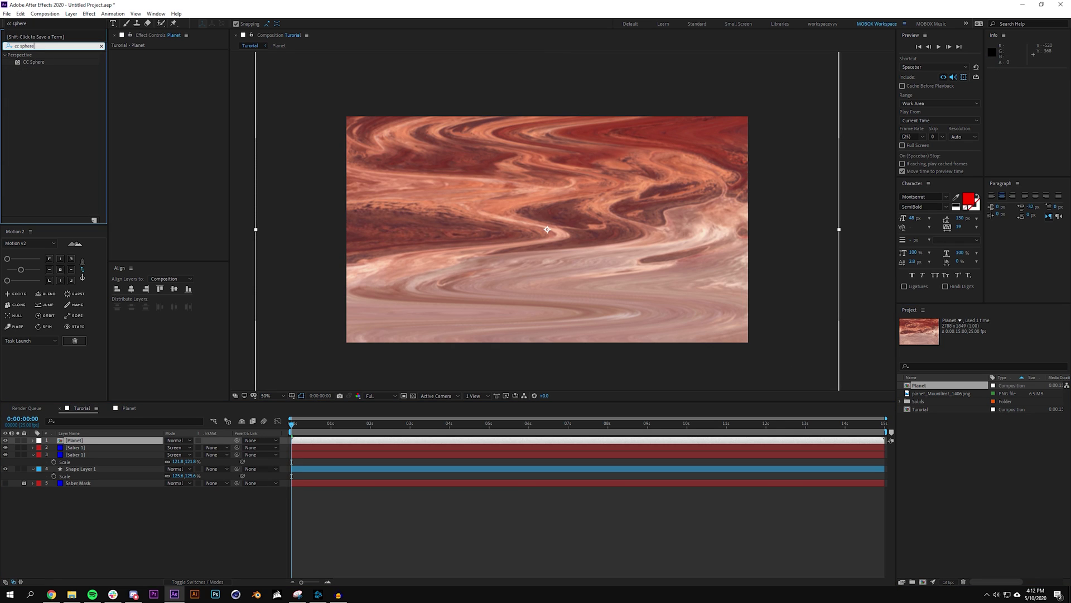
{"action": "left_click_drag", "start_coordinate": [33, 62], "coordinate": [426, 191]}
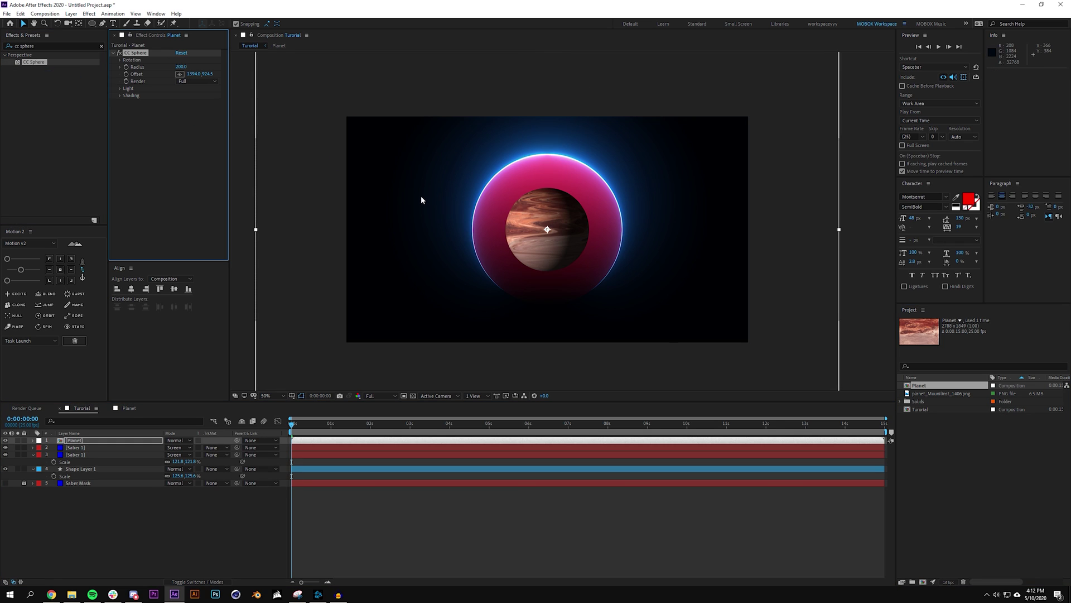
- Set the Planet layer's CC Sphere Light Direction to 0° and its Radius to 358 so it fills the circle
{"action": "left_click", "coordinate": [119, 88]}
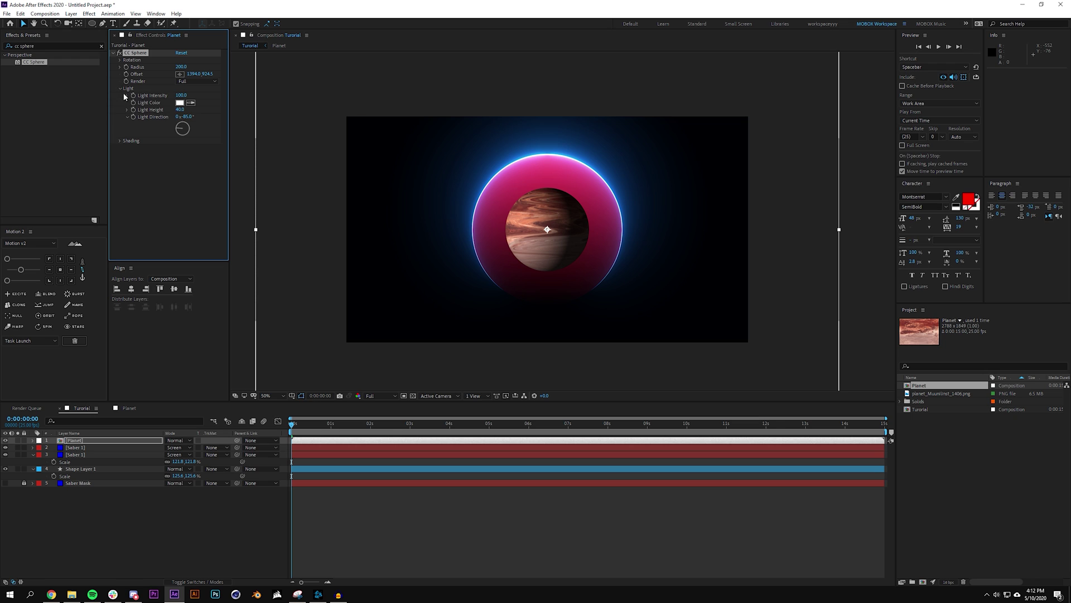
{"action": "left_click", "coordinate": [187, 117]}
{"action": "type", "text": "0"}
{"action": "key", "text": "Return"}
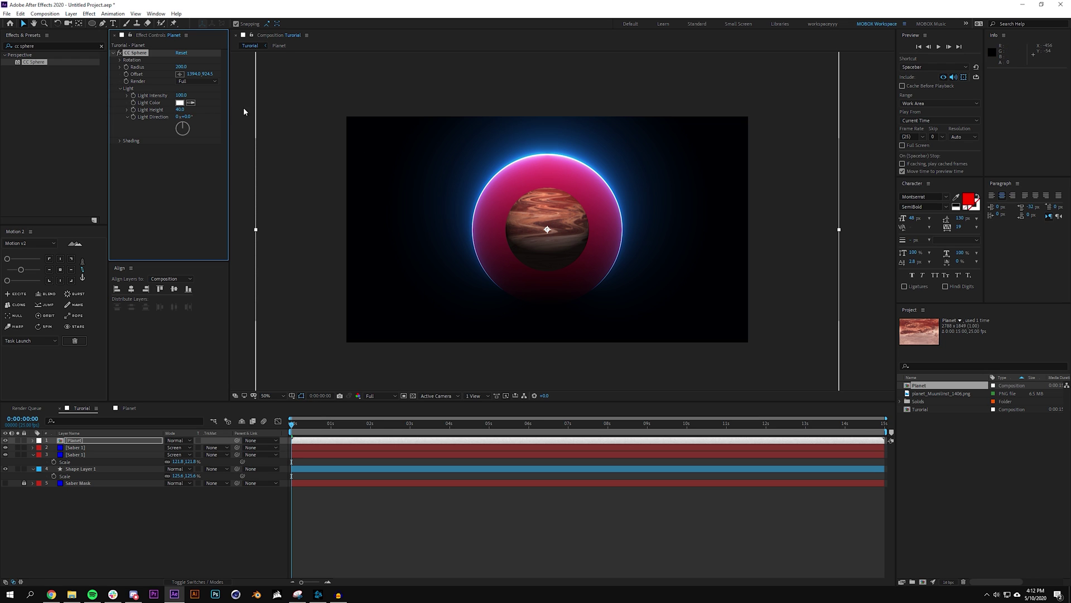
{"action": "left_click_drag", "start_coordinate": [183, 69], "coordinate": [246, 65]}
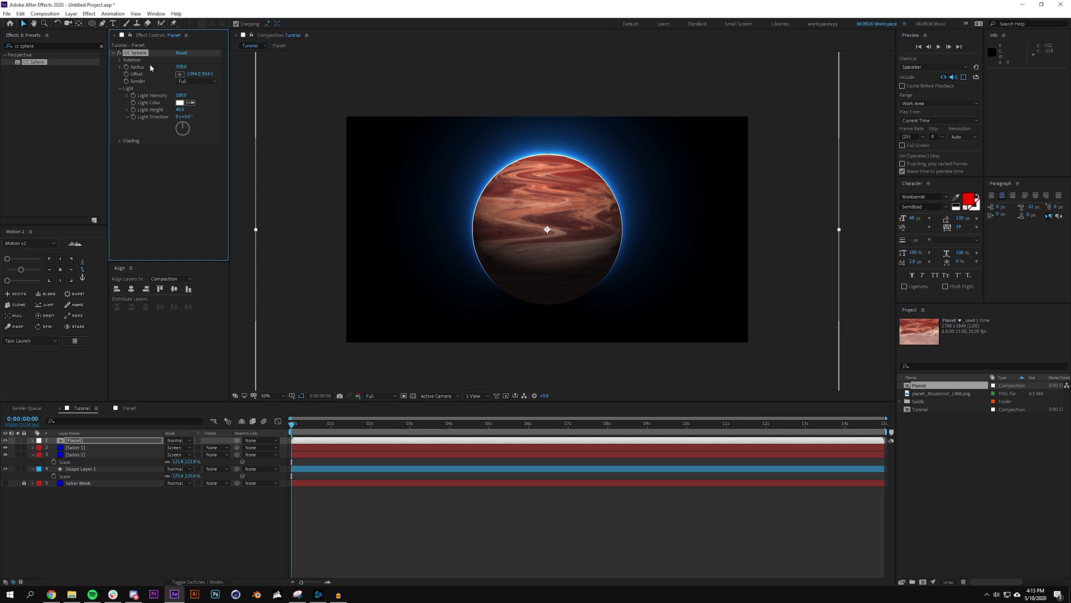
- Move the Planet layer directly below Shape Layer 1 and set Shape Layer 1's opacity to 82%
{"action": "left_click_drag", "start_coordinate": [75, 440], "coordinate": [80, 483]}
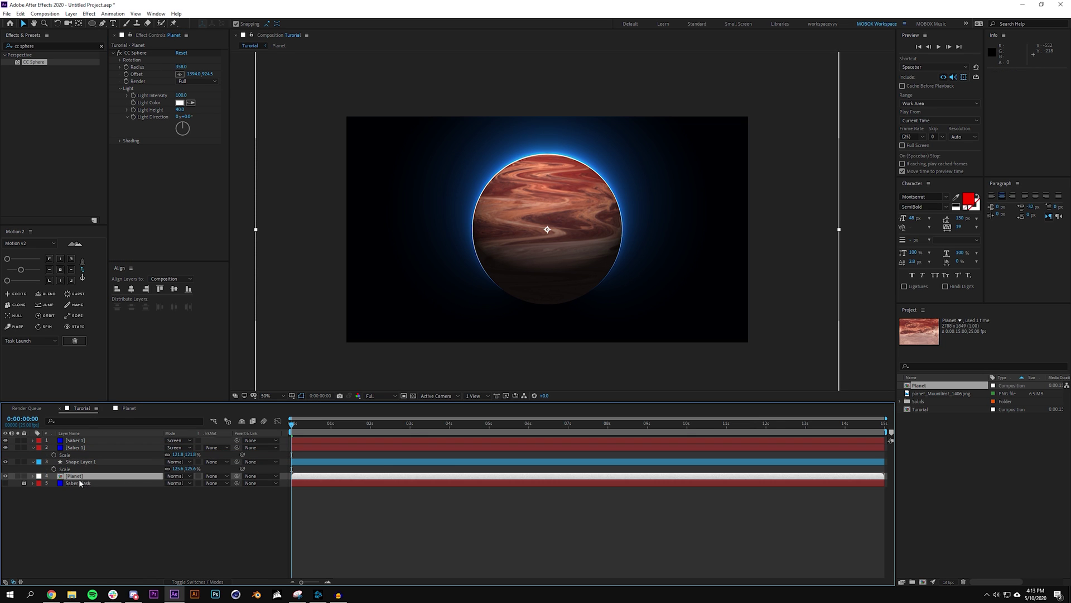
{"action": "left_click", "coordinate": [114, 538]}
{"action": "left_click", "coordinate": [81, 462]}
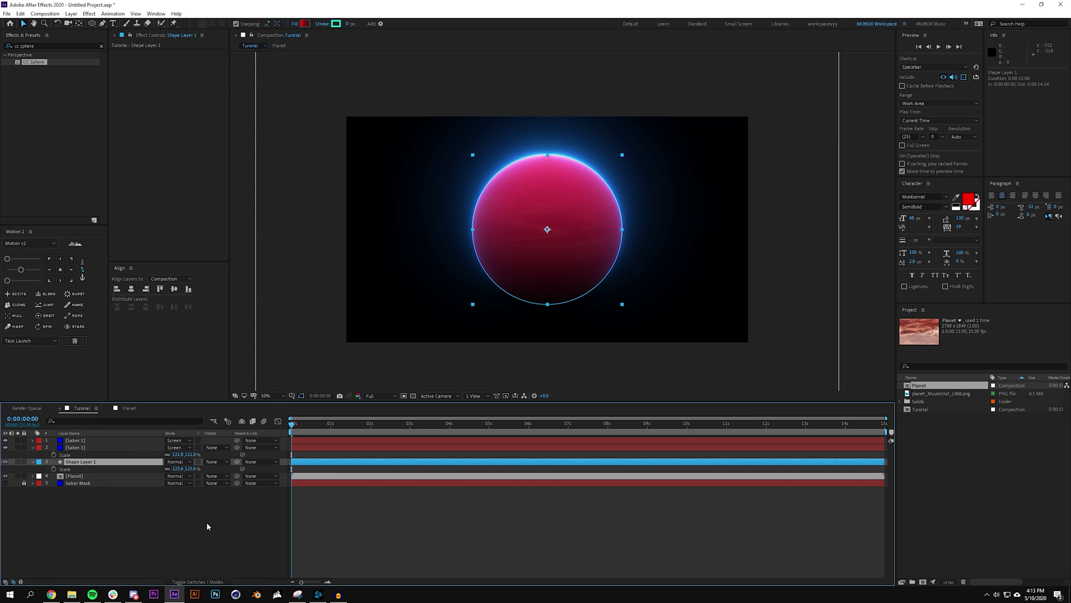
{"action": "key", "text": "t"}
{"action": "left_click_drag", "start_coordinate": [171, 468], "coordinate": [168, 473]}
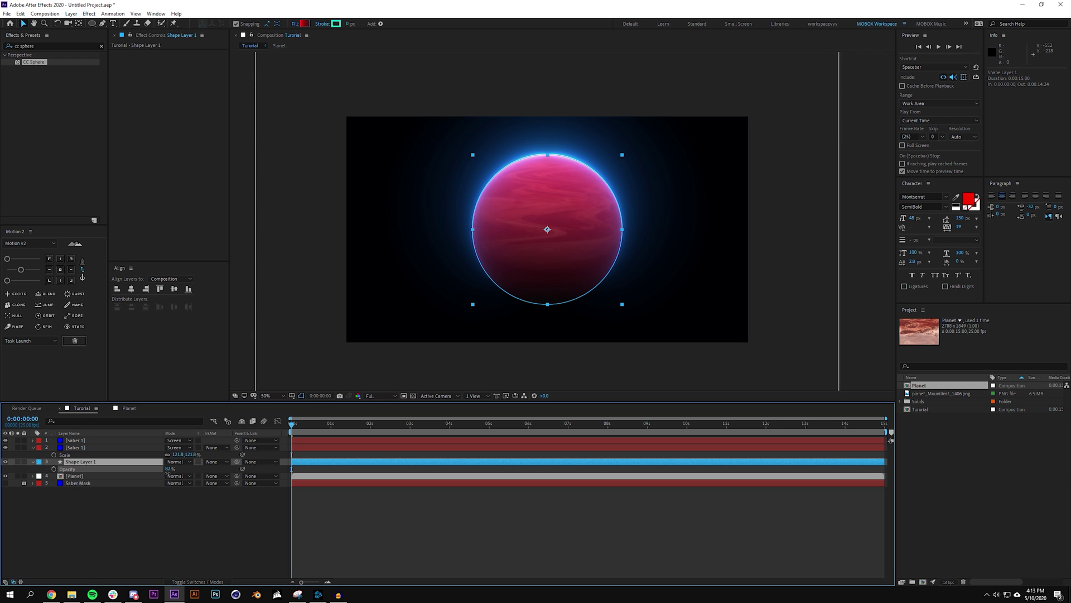
{"action": "left_click", "coordinate": [182, 540]}
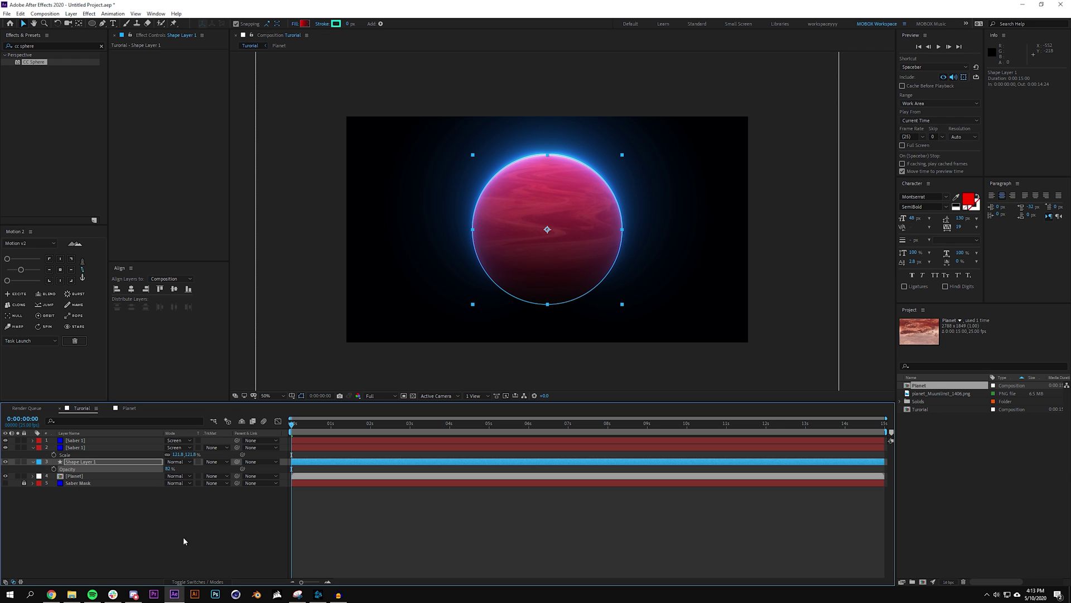
- Rename Shape Layer 1 as Pink Circle
{"action": "scroll", "coordinate": [545, 227], "scroll_direction": "up", "scroll_amount": 2}
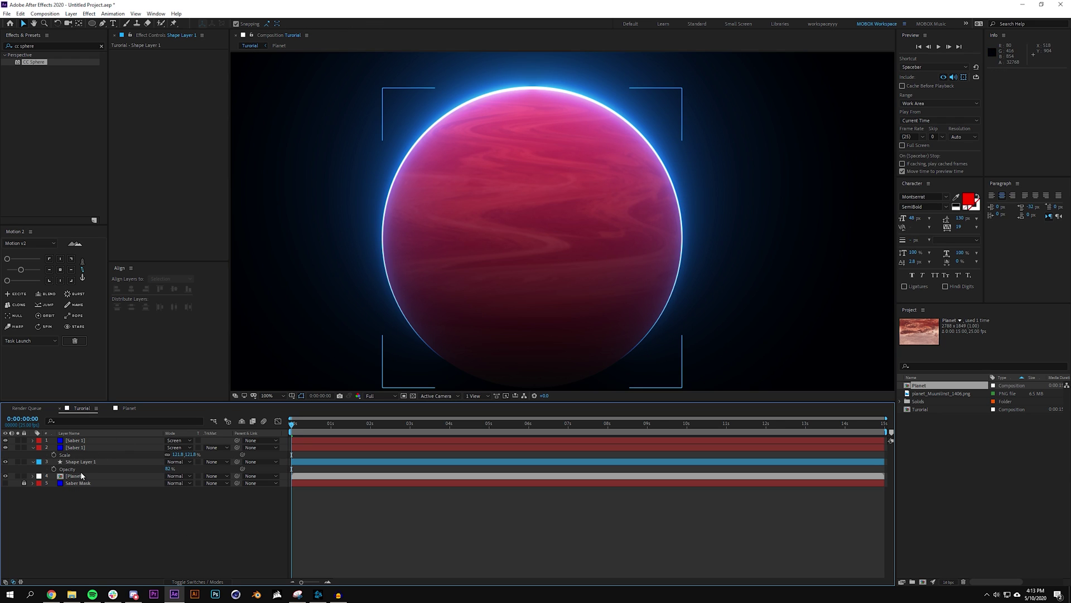
{"action": "left_click", "coordinate": [103, 461]}
{"action": "key", "text": "Return"}
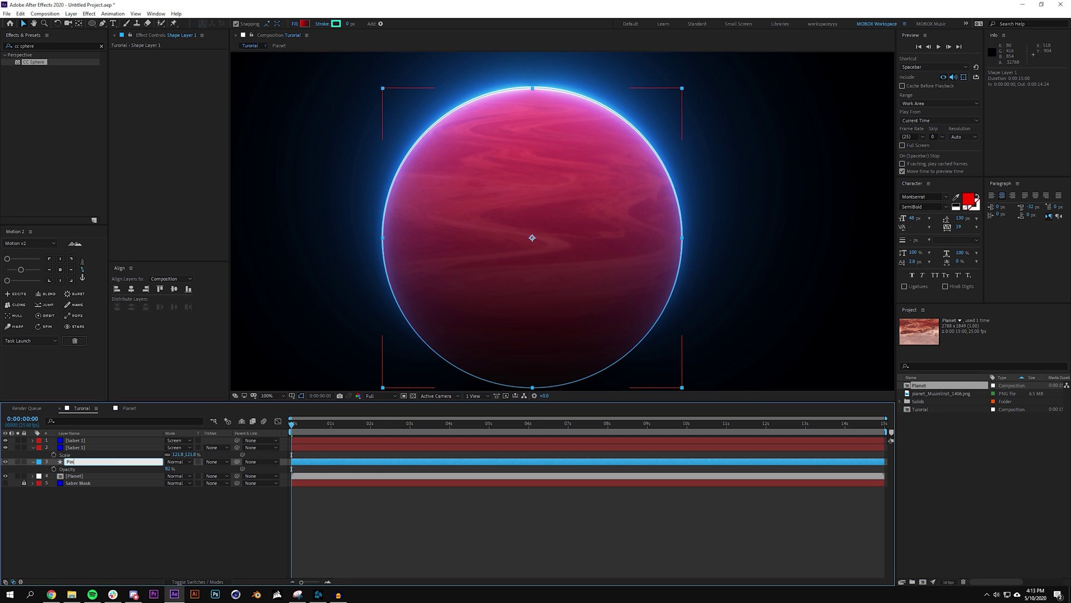
{"action": "type", "text": "le"}
{"action": "key", "text": "Return"}
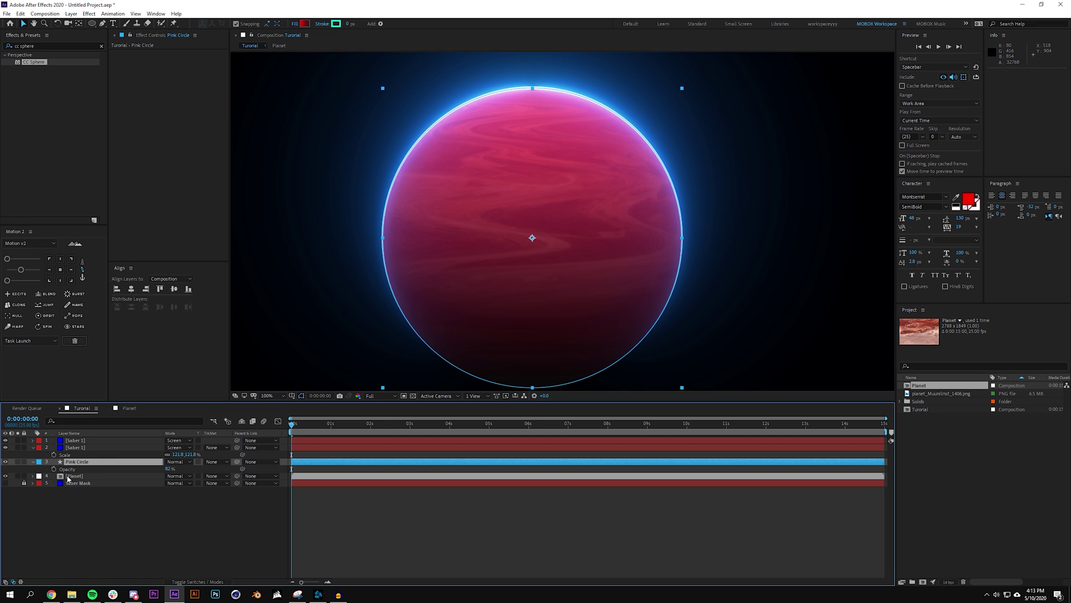
- Animate the Planet layer's CC Sphere Rotation Y from 89° at the start to a smaller angle at the composition's end, and preview the rotation
{"action": "left_click", "coordinate": [72, 475]}
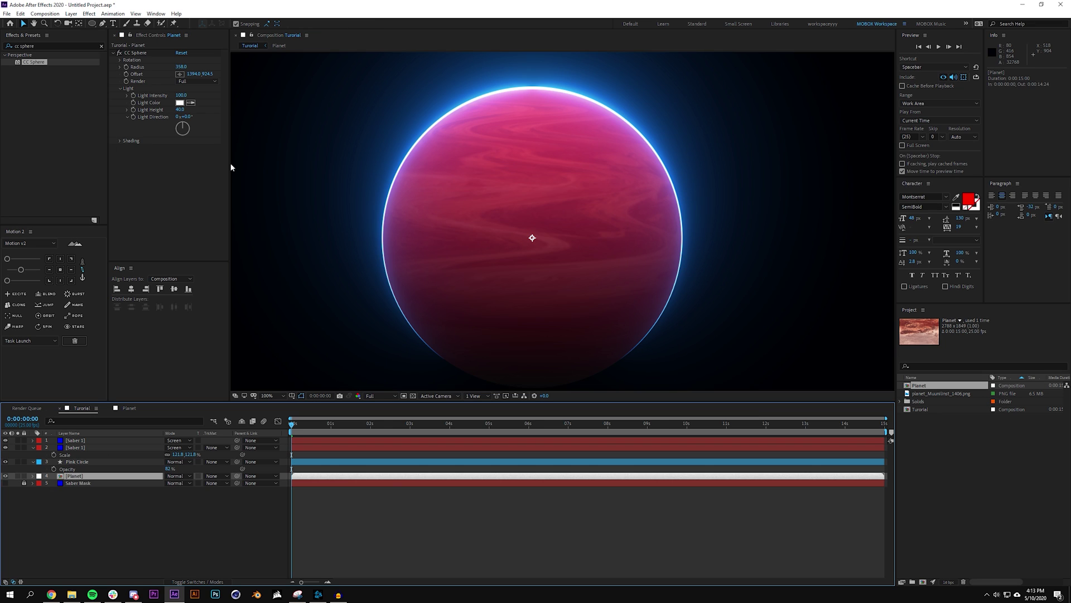
{"action": "left_click", "coordinate": [119, 59]}
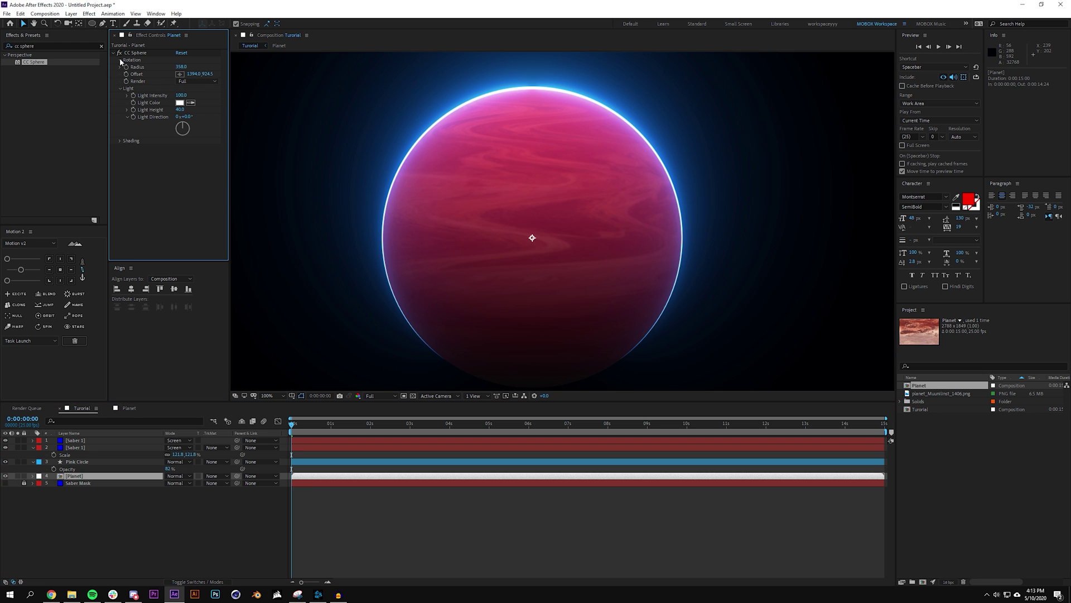
{"action": "left_click_drag", "start_coordinate": [184, 90], "coordinate": [243, 108]}
{"action": "left_click", "coordinate": [133, 90]}
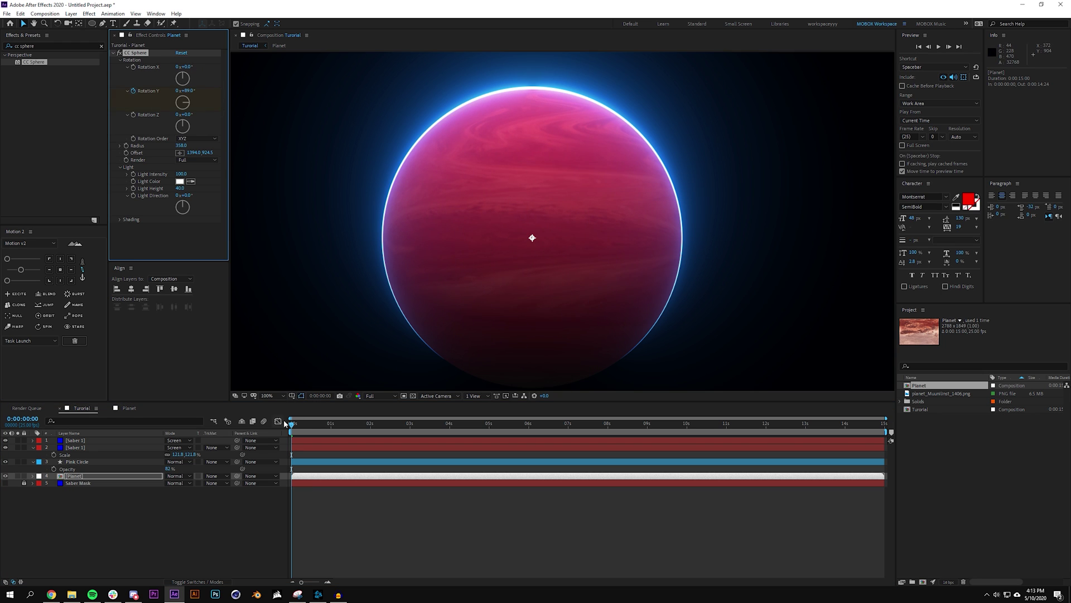
{"action": "left_click_drag", "start_coordinate": [291, 424], "coordinate": [884, 424]}
{"action": "left_click_drag", "start_coordinate": [179, 99], "coordinate": [36, 120]}
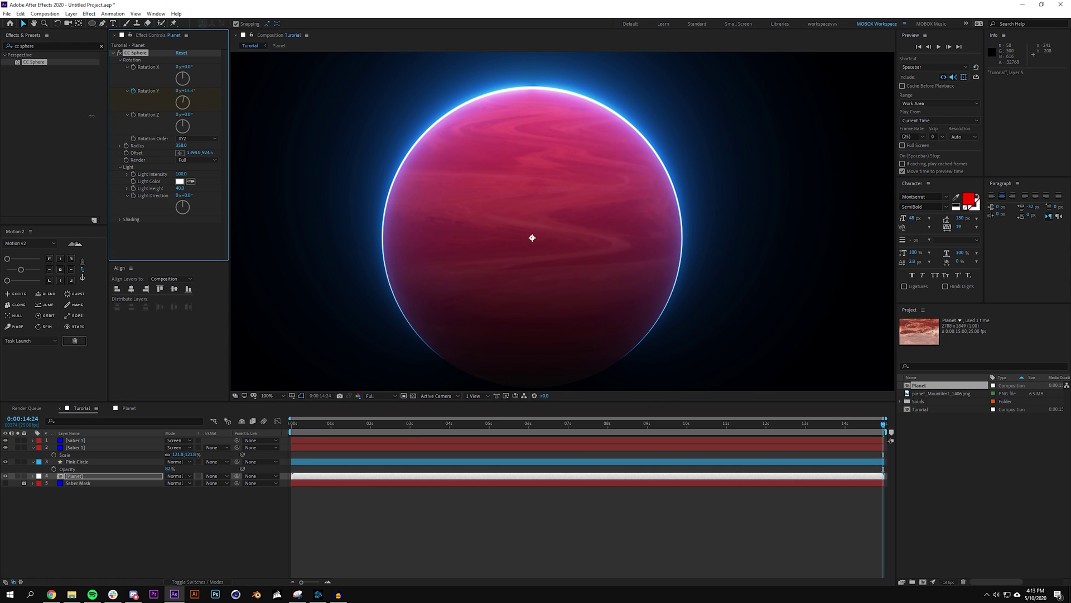
{"action": "left_click", "coordinate": [337, 438]}
{"action": "key", "text": "Home"}
{"action": "key", "text": "space"}
{"action": "key", "text": "space"}
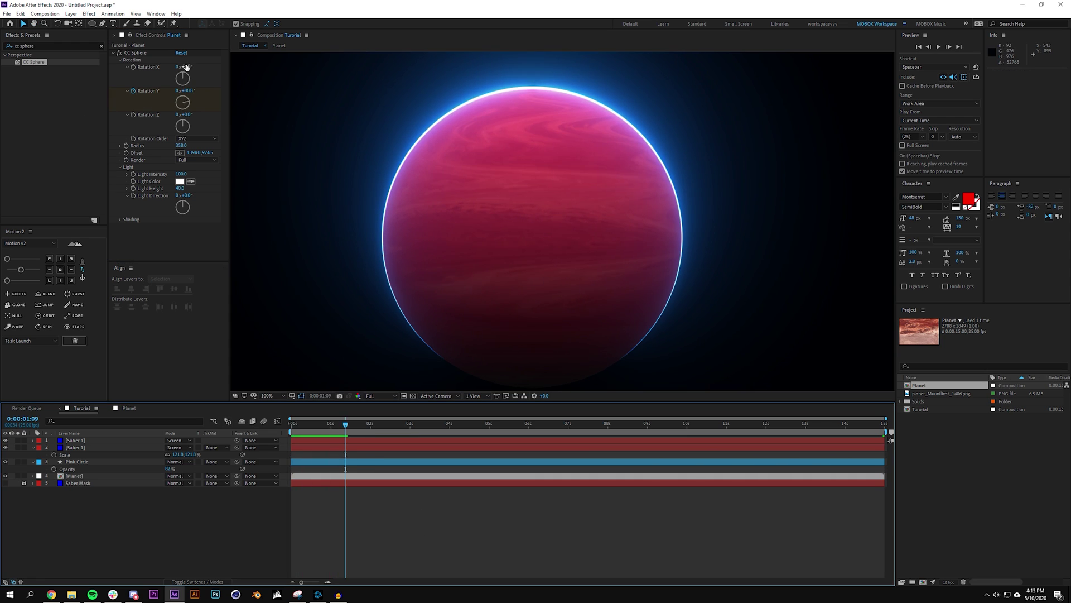
- Tilt the planet by setting CC Sphere Rotation X to 22° and Rotation Z to 6°, and preview it from the start
{"action": "left_click_drag", "start_coordinate": [184, 67], "coordinate": [196, 66]}
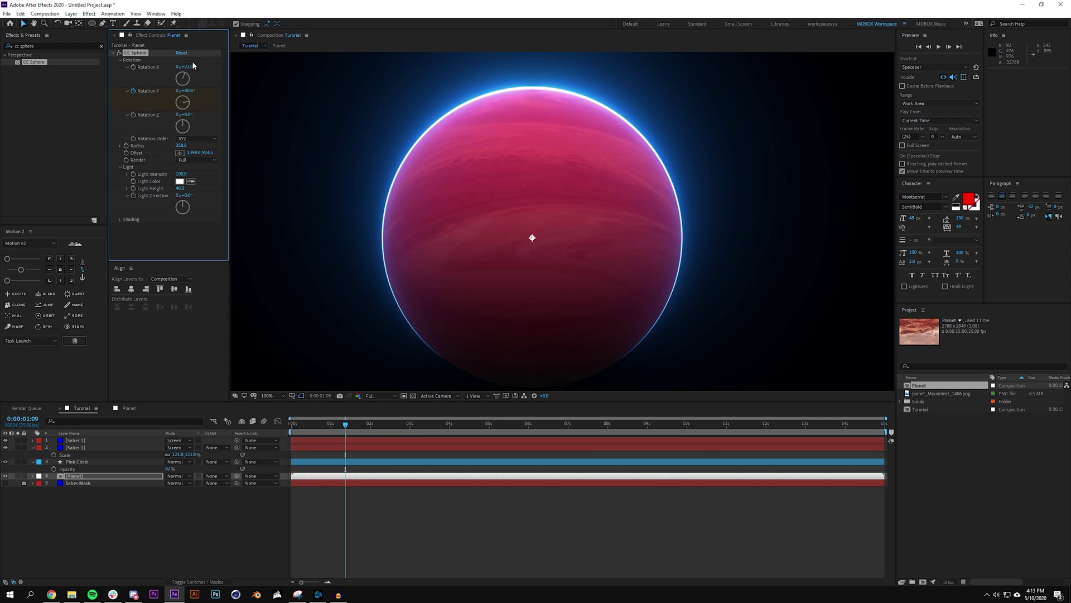
{"action": "left_click", "coordinate": [190, 115]}
{"action": "left_click_drag", "start_coordinate": [189, 116], "coordinate": [193, 114]}
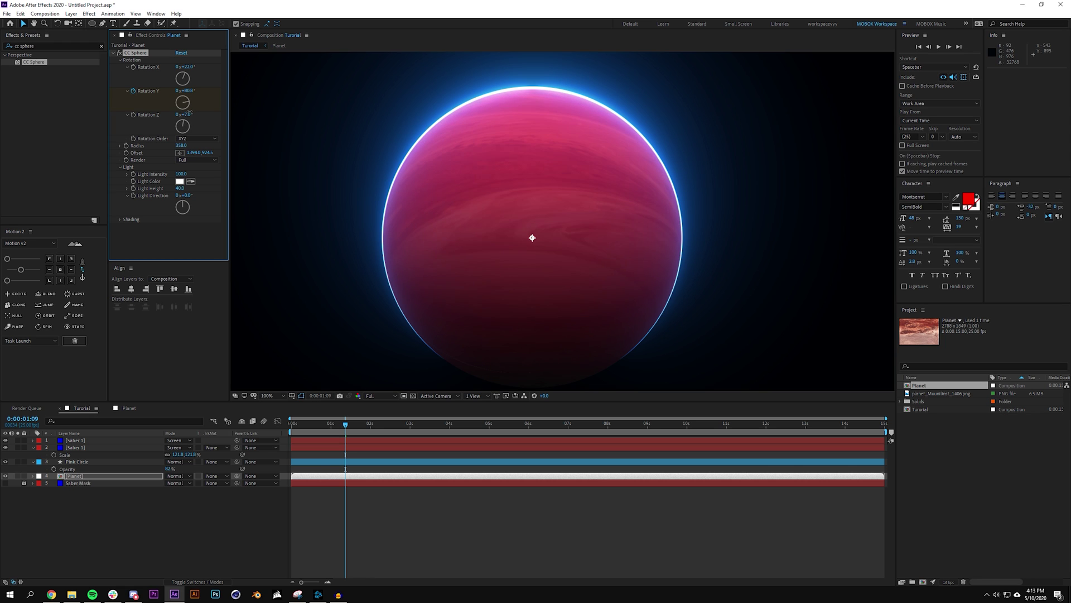
{"action": "left_click", "coordinate": [355, 496]}
{"action": "left_click_drag", "start_coordinate": [343, 424], "coordinate": [292, 418]}
{"action": "left_click", "coordinate": [291, 417]}
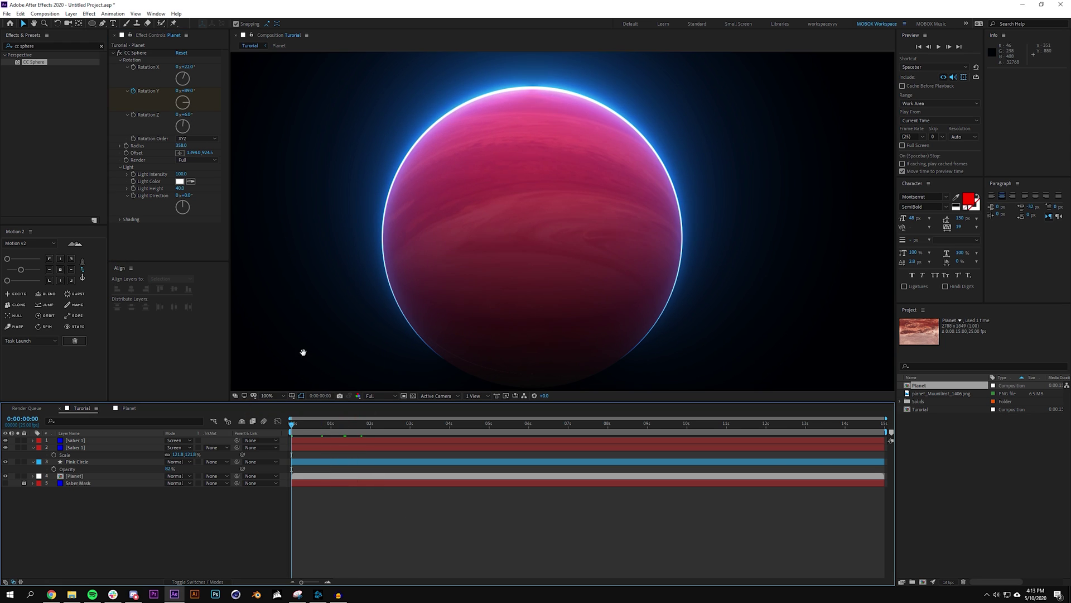
{"action": "key", "text": "space"}
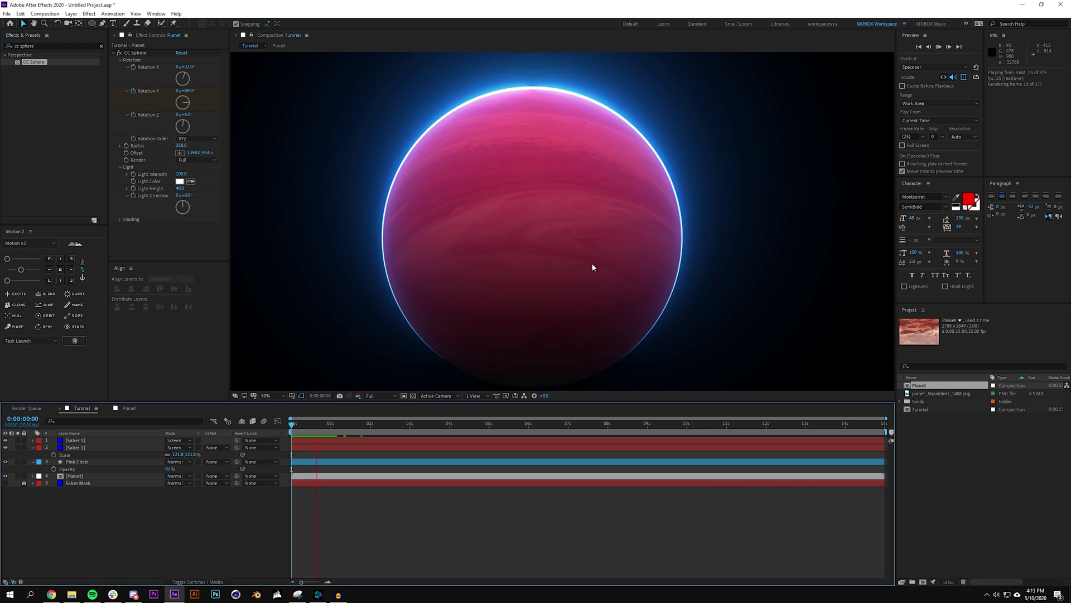
{"action": "key", "text": "comma"}
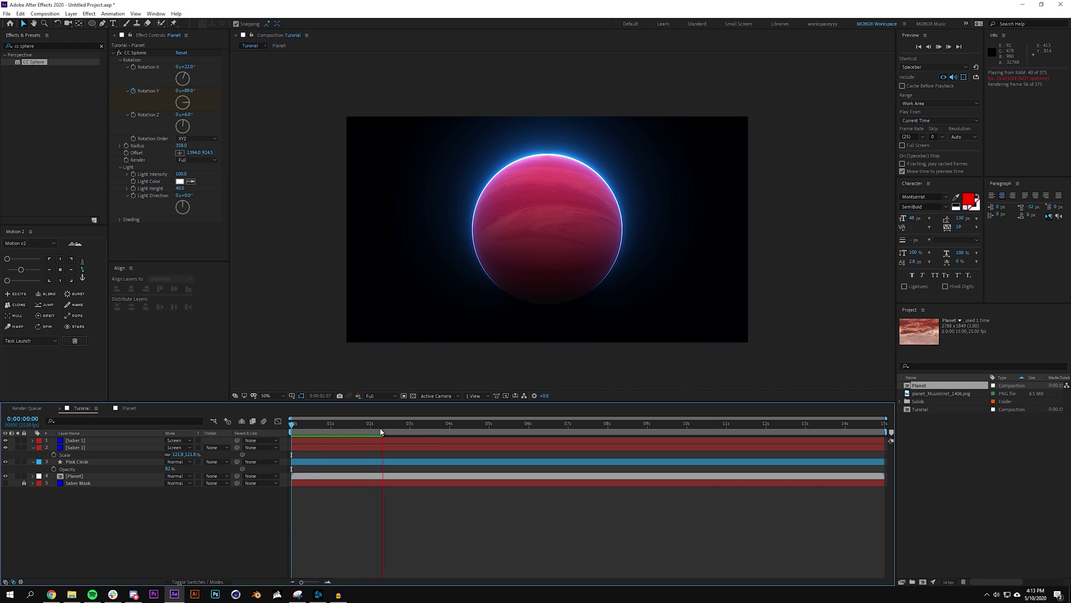
{"action": "key", "text": "space"}
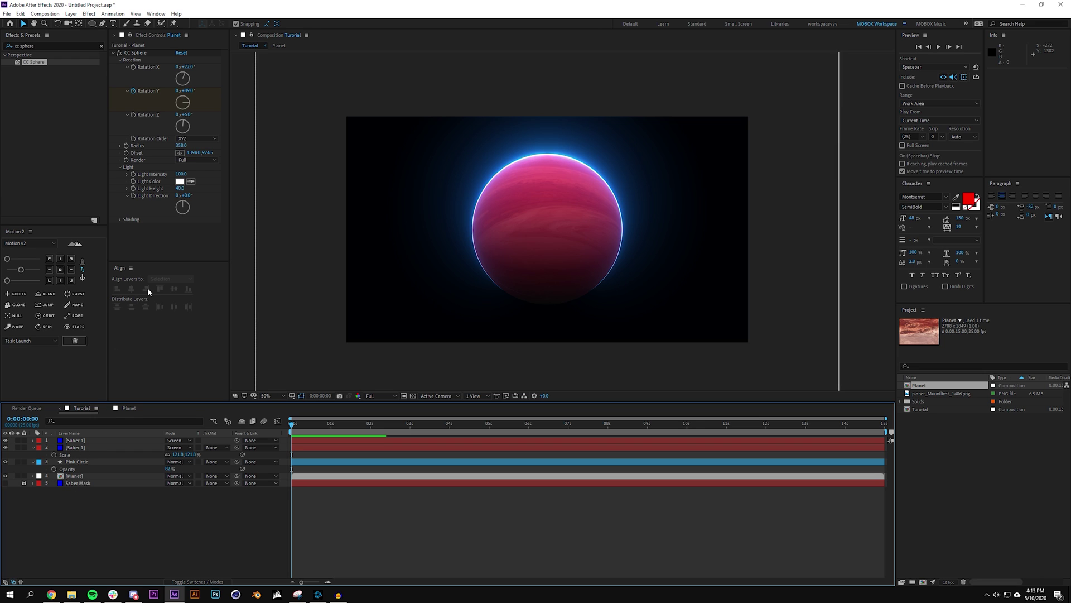
- Create a white (FFFFFF) solid named CC Ball Action
{"action": "left_click", "coordinate": [71, 13]}
{"action": "mouse_move", "coordinate": [83, 26]}
{"action": "left_click", "coordinate": [235, 32]}
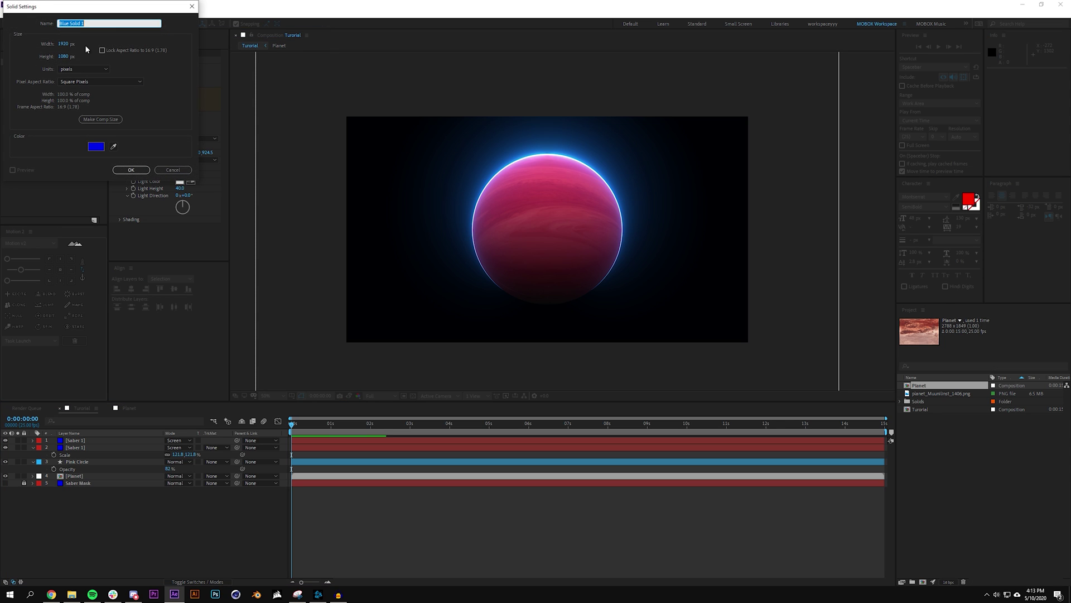
{"action": "type", "text": "CC Ball Action"}
{"action": "left_click", "coordinate": [96, 146]}
{"action": "left_click", "coordinate": [11, 22]}
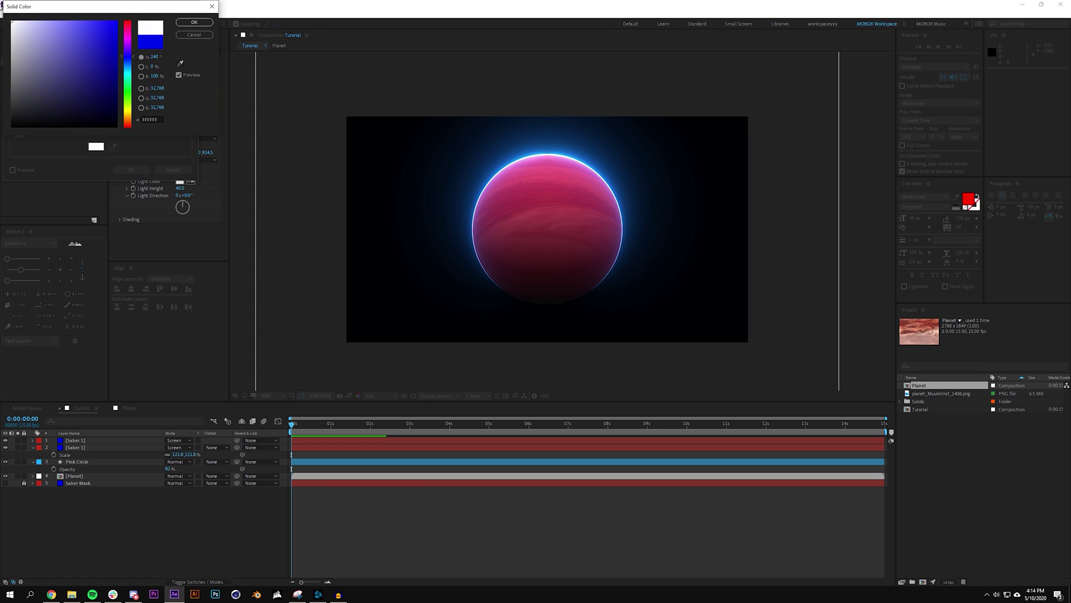
{"action": "left_click", "coordinate": [202, 22]}
{"action": "left_click", "coordinate": [130, 170]}
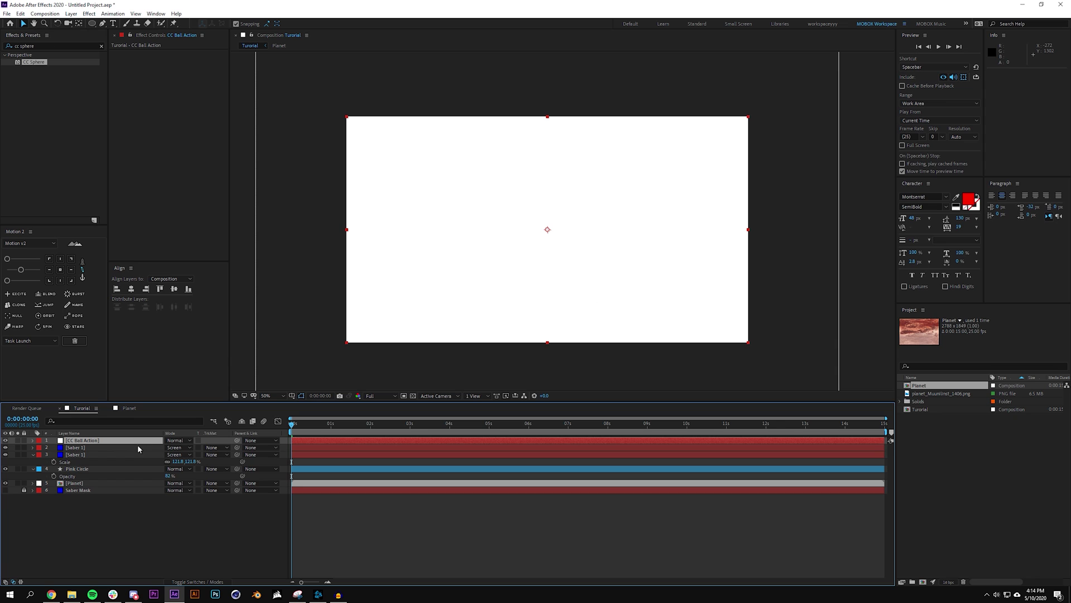
- Apply the CC Ball Action effect to the white solid and reduce its Ball Size to about 9
{"action": "left_click", "coordinate": [52, 47]}
{"action": "type", "text": "c"}
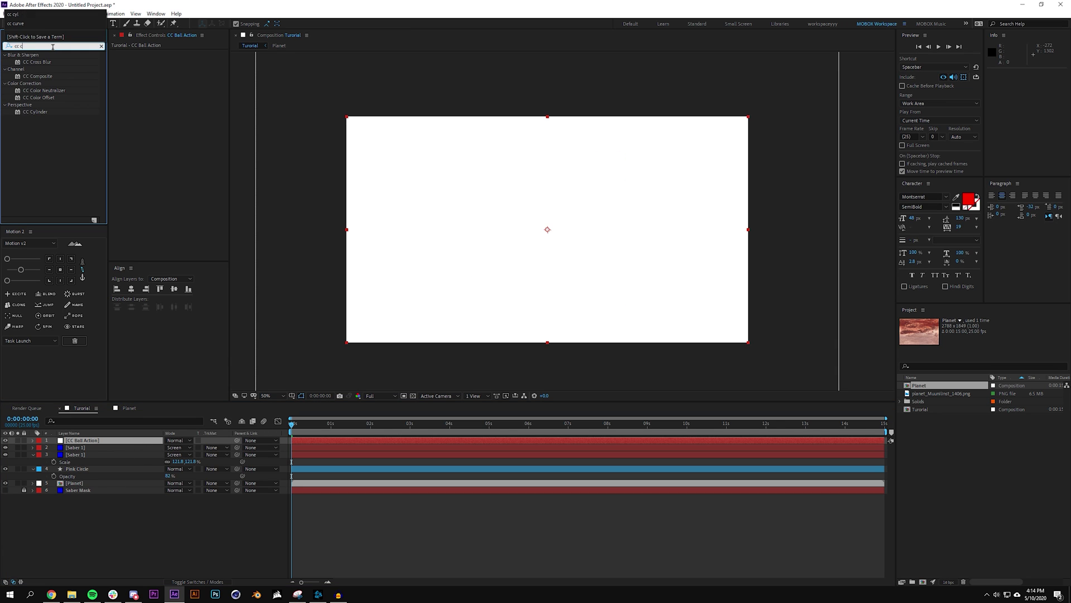
{"action": "key", "text": "BackSpace"}
{"action": "type", "text": "ball"}
{"action": "left_click_drag", "start_coordinate": [47, 62], "coordinate": [447, 175]}
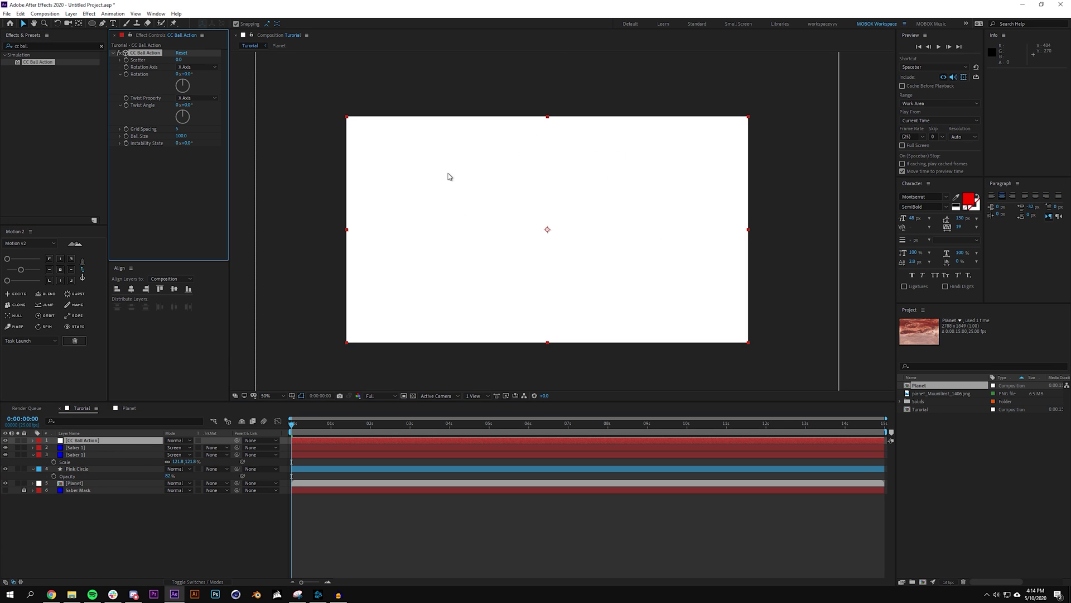
{"action": "left_click_drag", "start_coordinate": [177, 136], "coordinate": [147, 143]}
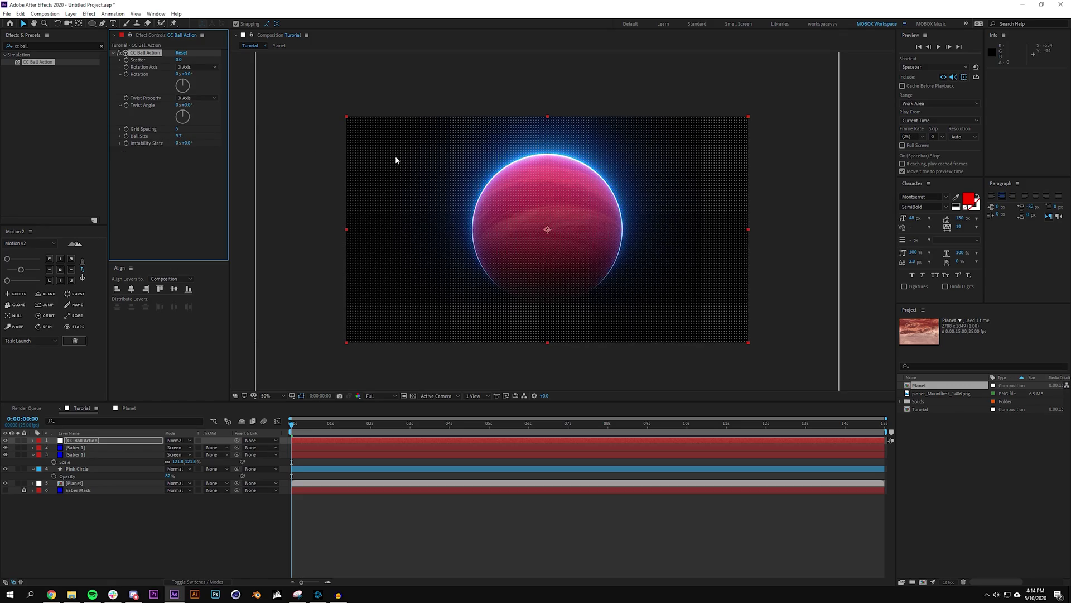
- Try a higher Scatter value in CC Ball Action and undo the change
{"action": "key", "text": "period"}
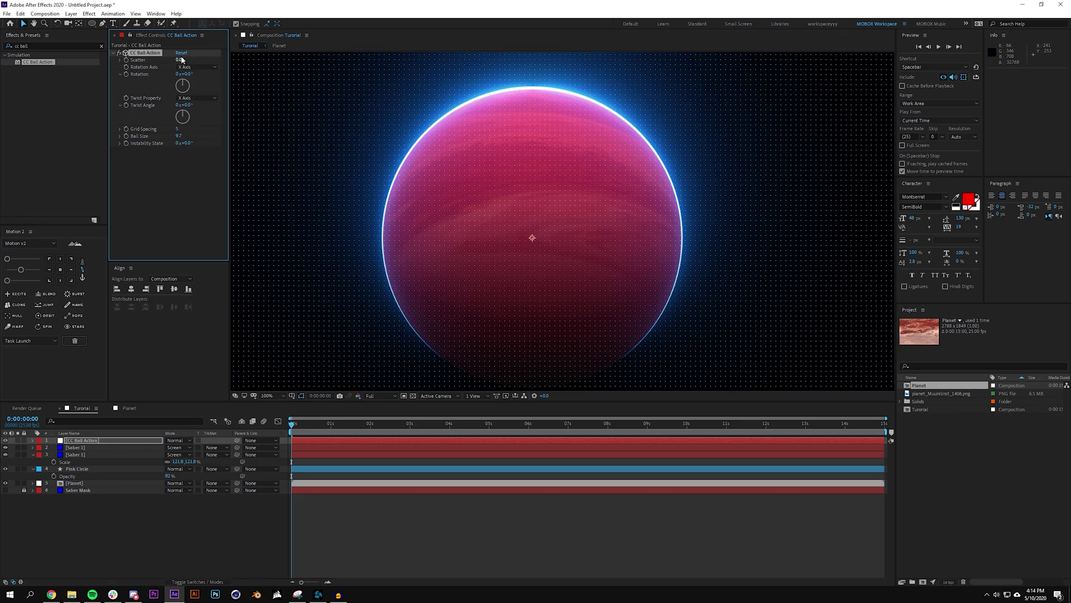
{"action": "left_click_drag", "start_coordinate": [181, 60], "coordinate": [282, 168]}
{"action": "key", "text": "ctrl+z"}
{"action": "key", "text": "comma"}
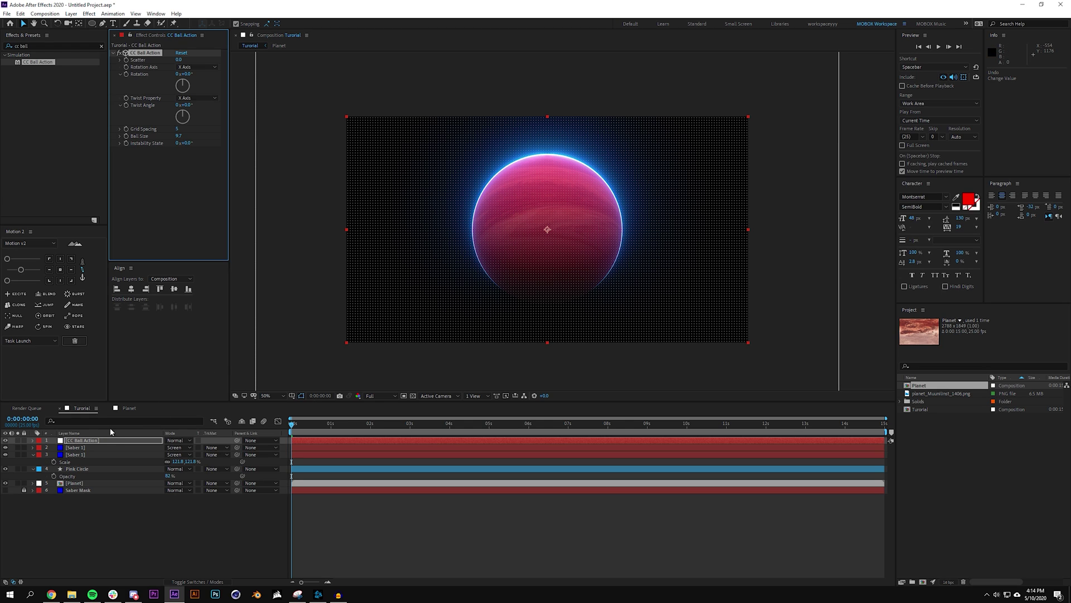
- Move the CC Ball Action layer to the bottom of the layer stack and create a black solid
{"action": "left_click_drag", "start_coordinate": [92, 440], "coordinate": [106, 502]}
{"action": "left_click", "coordinate": [115, 526]}
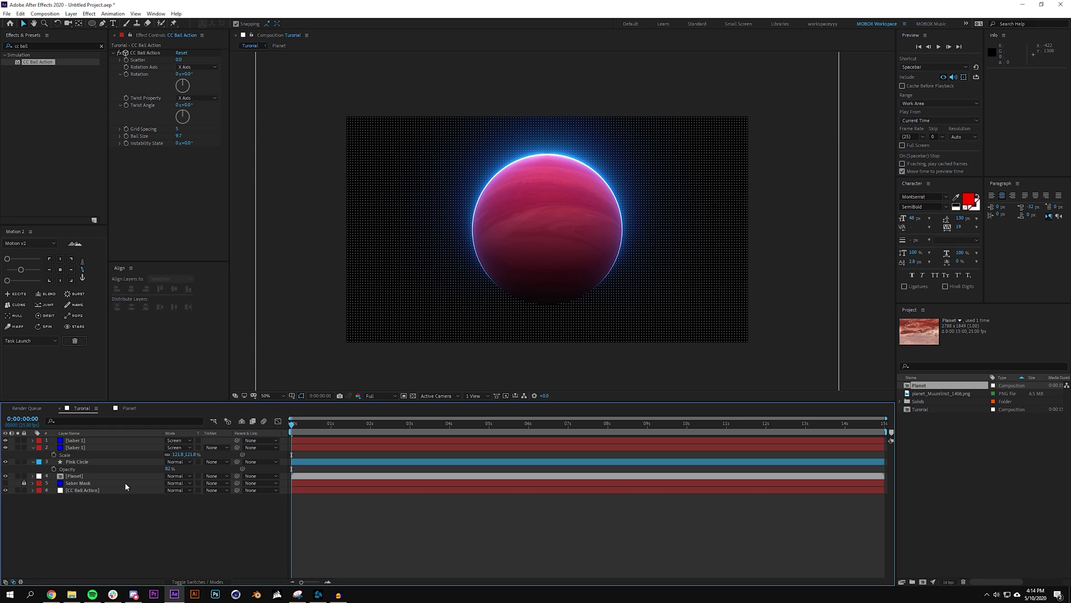
{"action": "left_click", "coordinate": [71, 14]}
{"action": "mouse_move", "coordinate": [112, 23]}
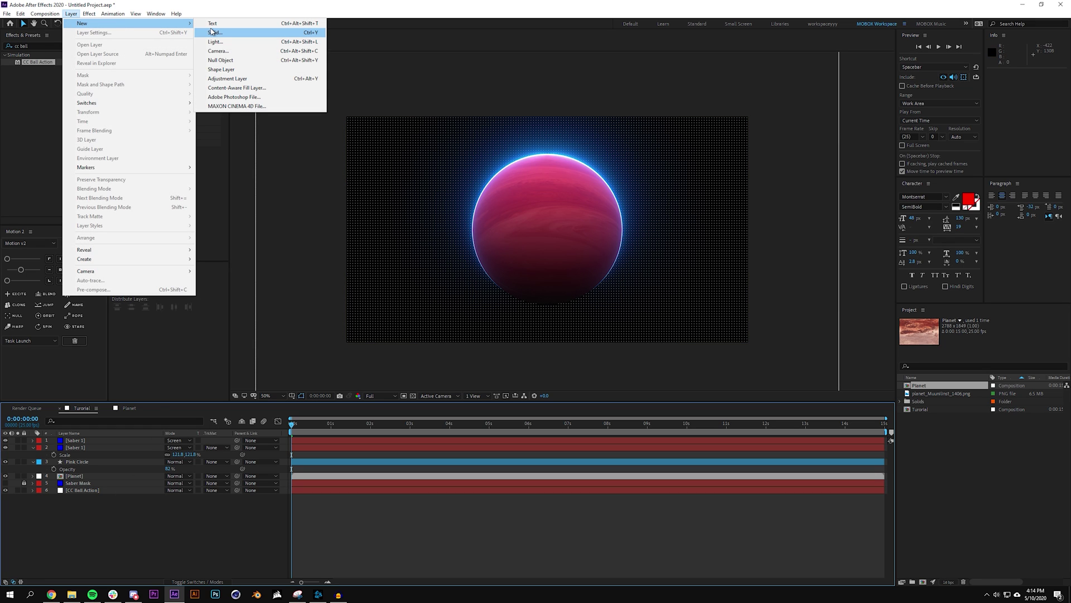
{"action": "left_click", "coordinate": [212, 32]}
{"action": "left_click", "coordinate": [95, 146]}
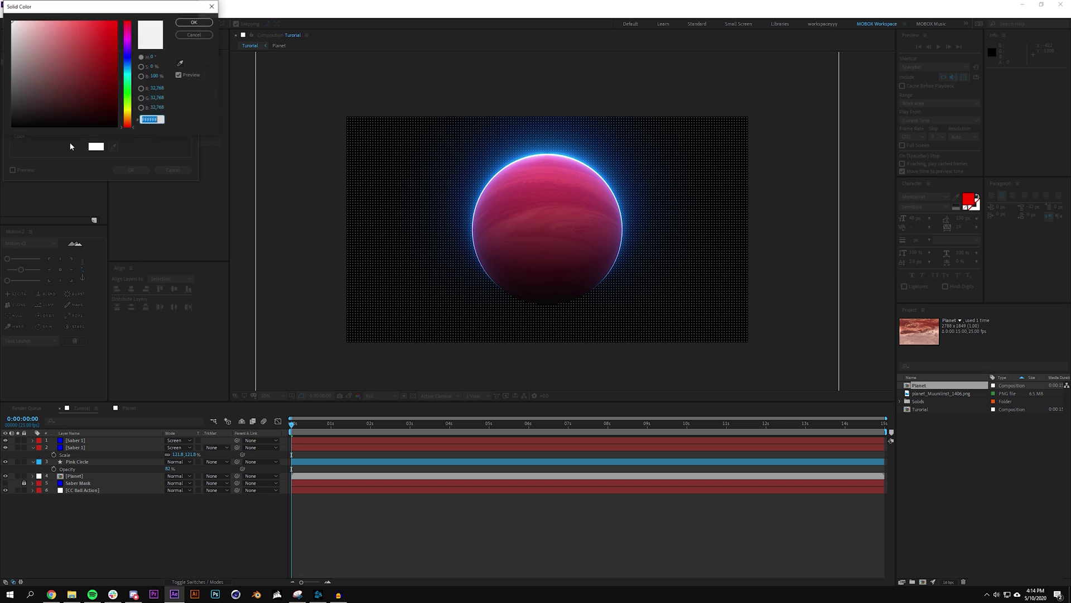
{"action": "left_click_drag", "start_coordinate": [39, 108], "coordinate": [12, 129]}
{"action": "left_click", "coordinate": [186, 26]}
{"action": "left_click", "coordinate": [131, 172]}
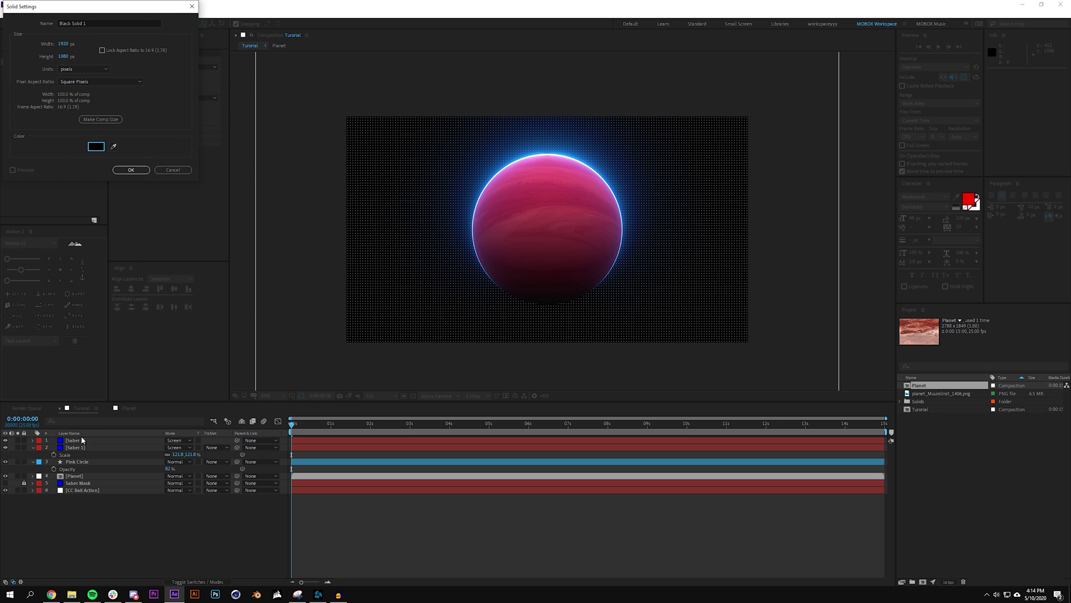
{"action": "left_click", "coordinate": [129, 170]}
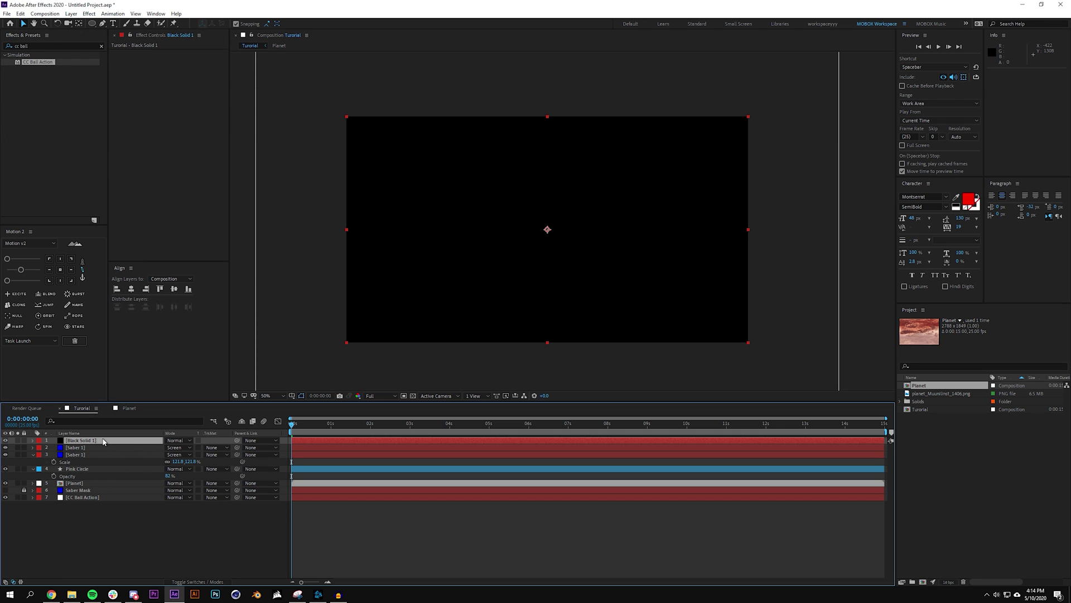
- Move the black solid to the bottom of the layer stack and rename it Background
{"action": "left_click_drag", "start_coordinate": [104, 441], "coordinate": [99, 510]}
{"action": "key", "text": "Return"}
{"action": "type", "text": "Backg"}
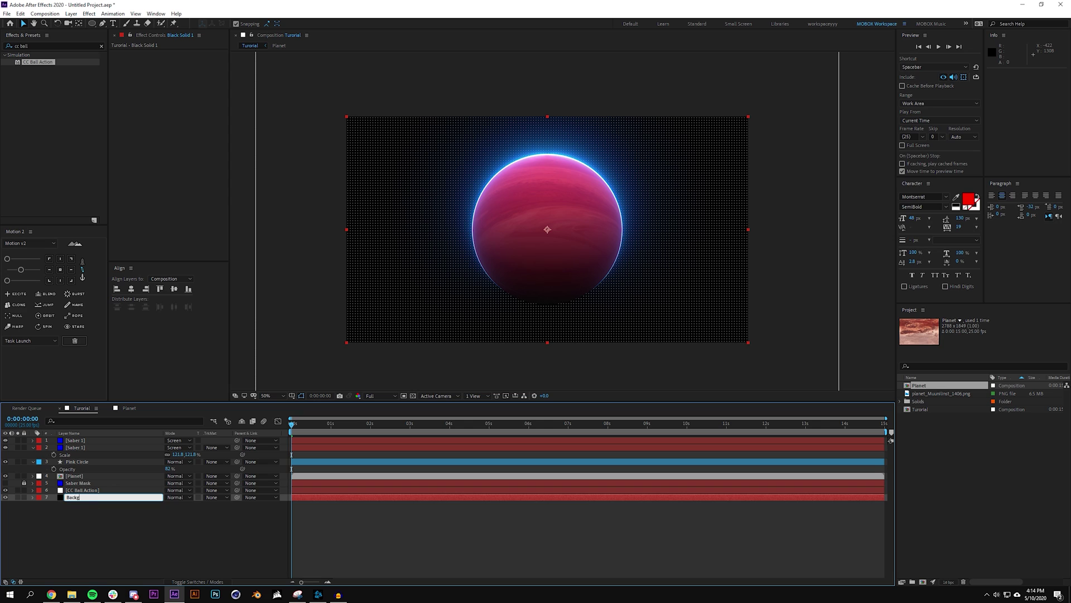
{"action": "type", "text": "round"}
{"action": "key", "text": "Return"}
{"action": "left_click", "coordinate": [96, 515]}
- Set the CC Ball Action layer's track matte to Luma Matte "Saber Mask"
{"action": "left_click", "coordinate": [83, 490]}
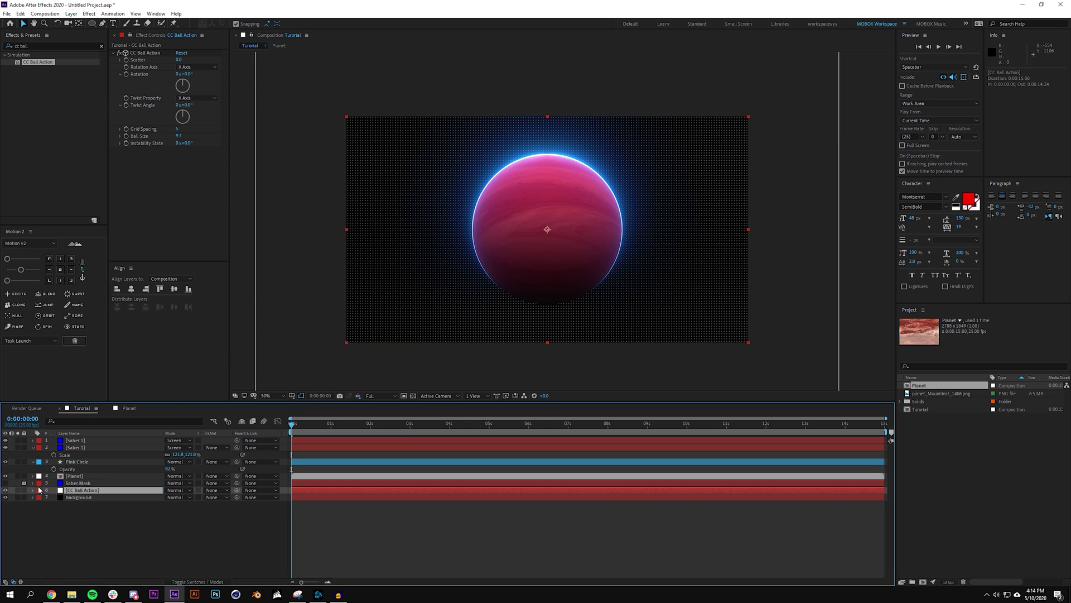
{"action": "left_click", "coordinate": [215, 490]}
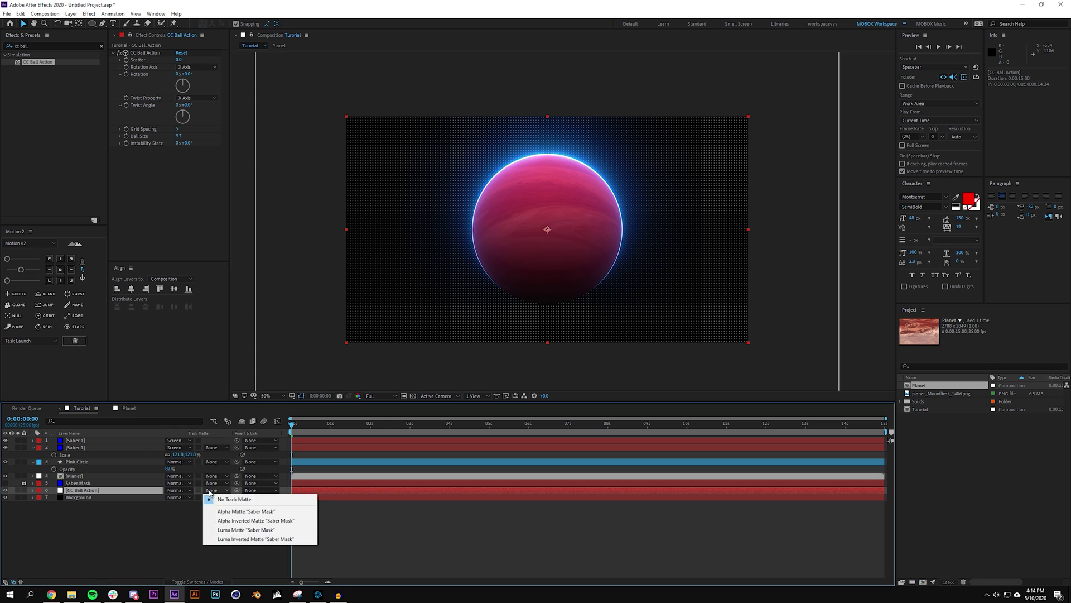
{"action": "left_click", "coordinate": [229, 529]}
{"action": "key", "text": "period"}
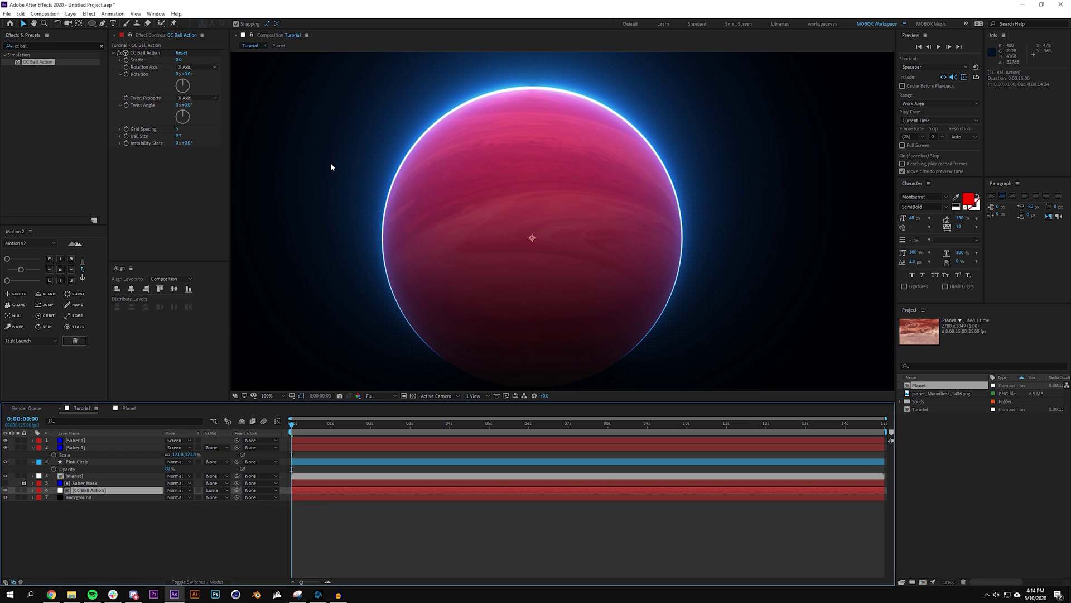
{"action": "left_click_drag", "start_coordinate": [331, 162], "coordinate": [357, 221]}
{"action": "key", "text": "v"}
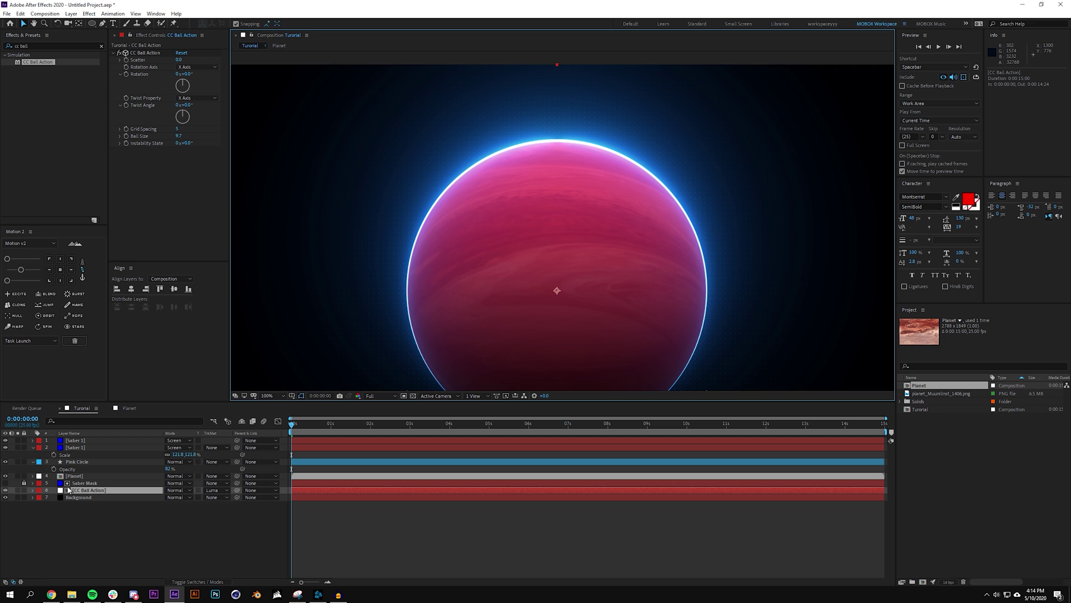
- Unlock the Saber Mask layer, scale it up to about 122% to match the planet's rim, and lock it again
{"action": "left_click", "coordinate": [24, 483]}
{"action": "left_click", "coordinate": [89, 483]}
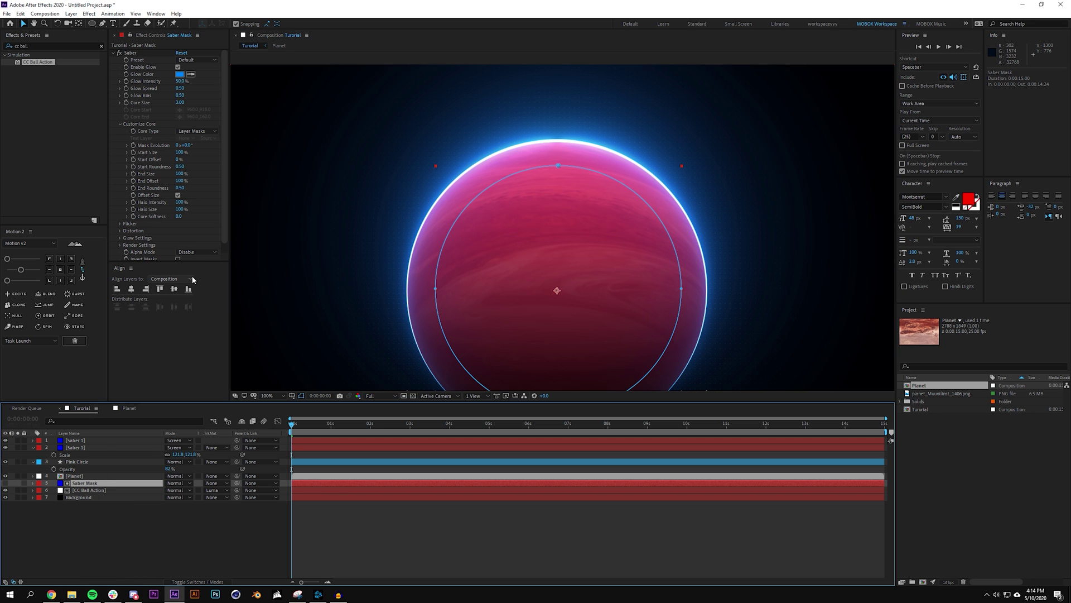
{"action": "key", "text": "s"}
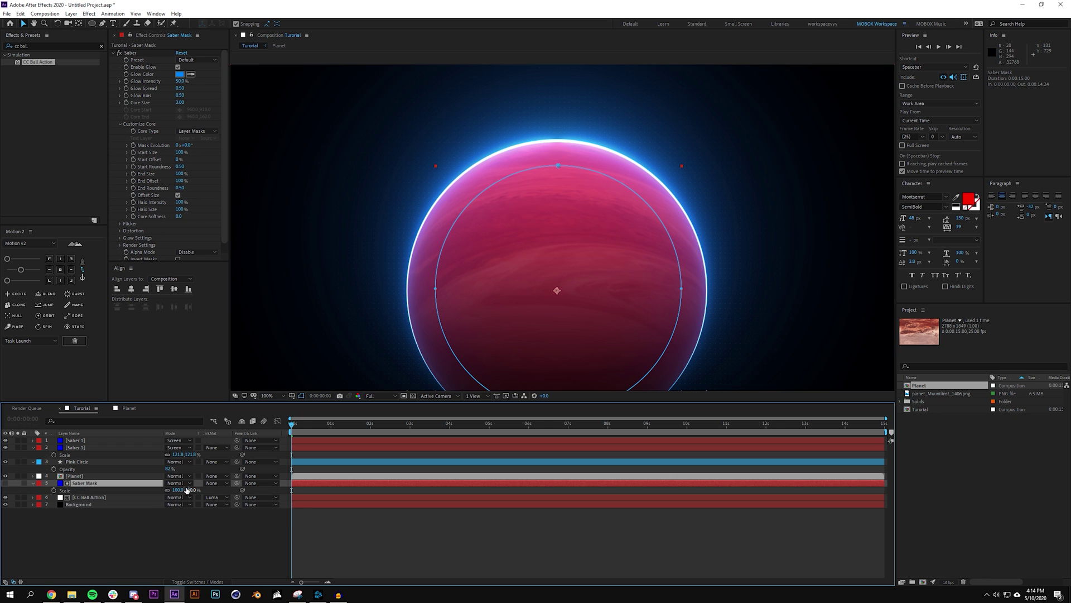
{"action": "left_click_drag", "start_coordinate": [188, 490], "coordinate": [266, 476]}
{"action": "key", "text": "F2"}
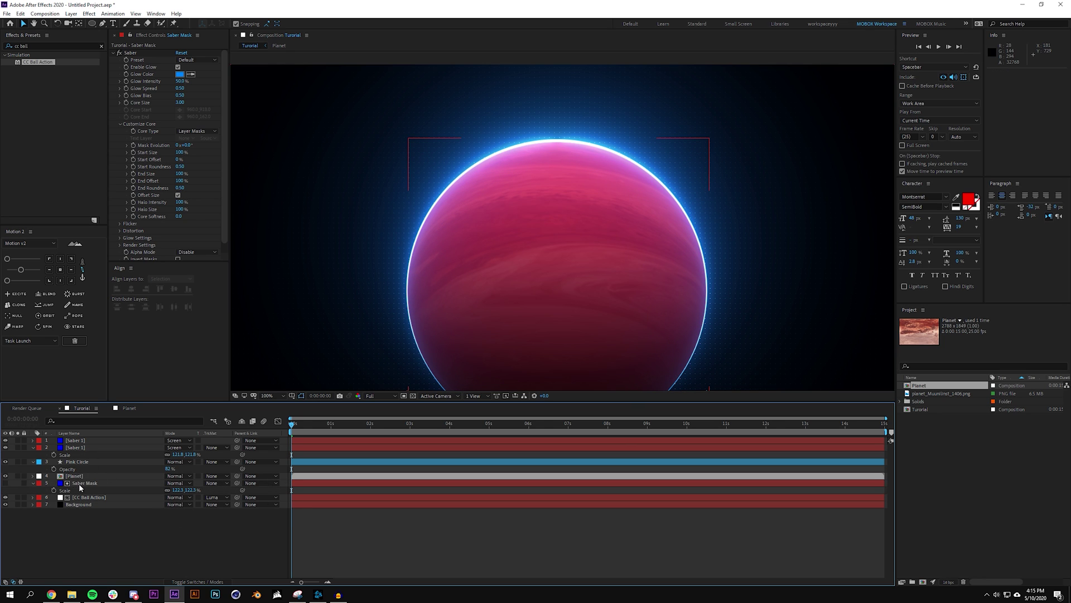
{"action": "left_click", "coordinate": [79, 483]}
{"action": "left_click", "coordinate": [24, 483]}
{"action": "scroll", "coordinate": [582, 215], "scroll_direction": "down", "scroll_amount": 3}
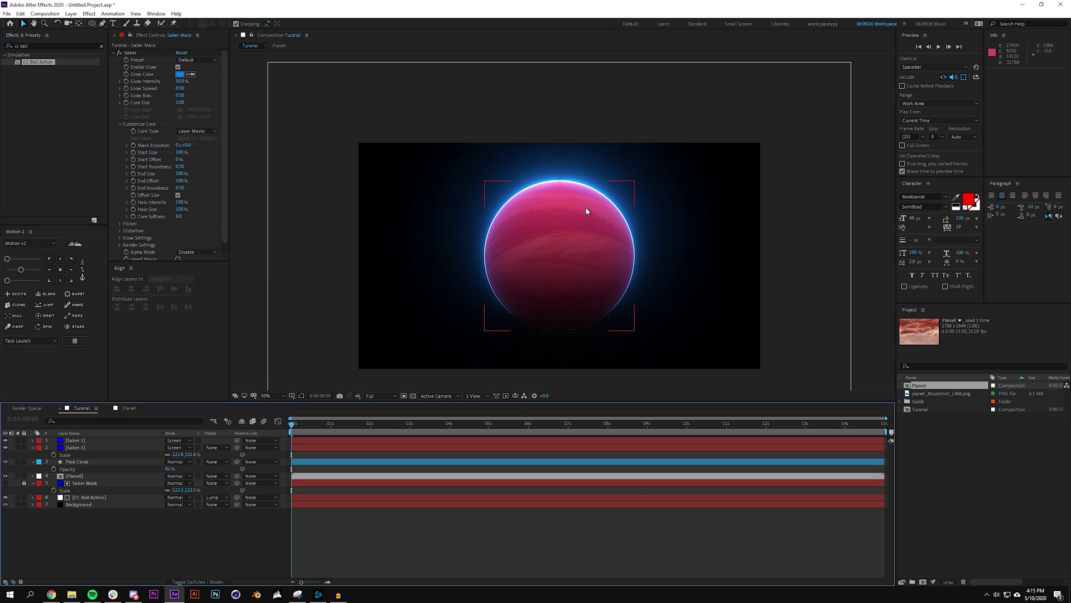
{"action": "scroll", "coordinate": [579, 220], "scroll_direction": "up", "scroll_amount": 3}
{"action": "left_click_drag", "start_coordinate": [579, 220], "coordinate": [581, 143]}
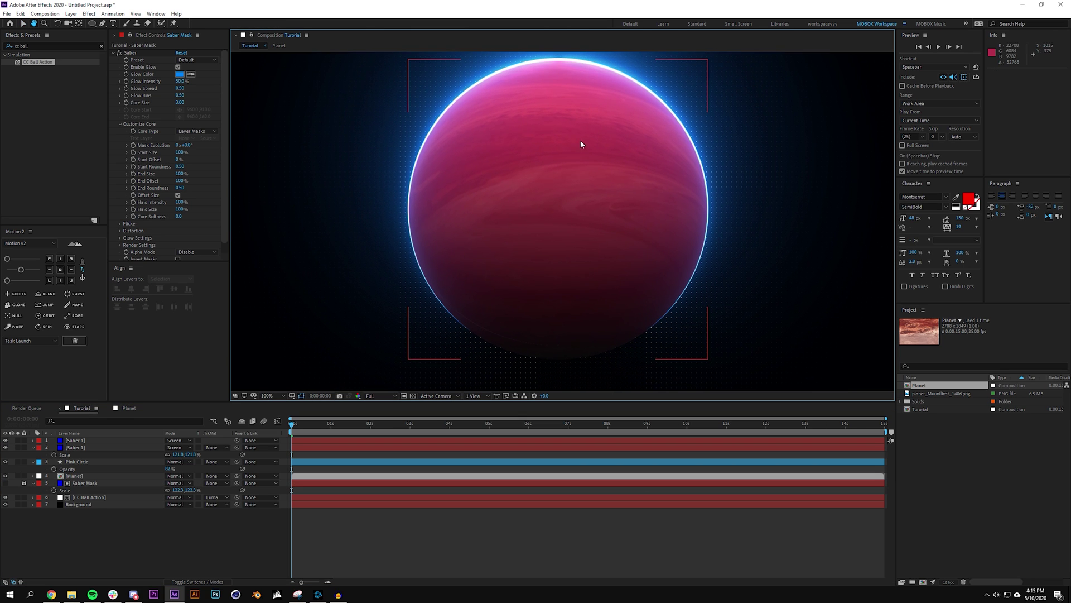
- Find the Slider Control effect and apply it to the CC Ball Action layer
{"action": "left_click", "coordinate": [43, 47]}
{"action": "type", "text": "slider"}
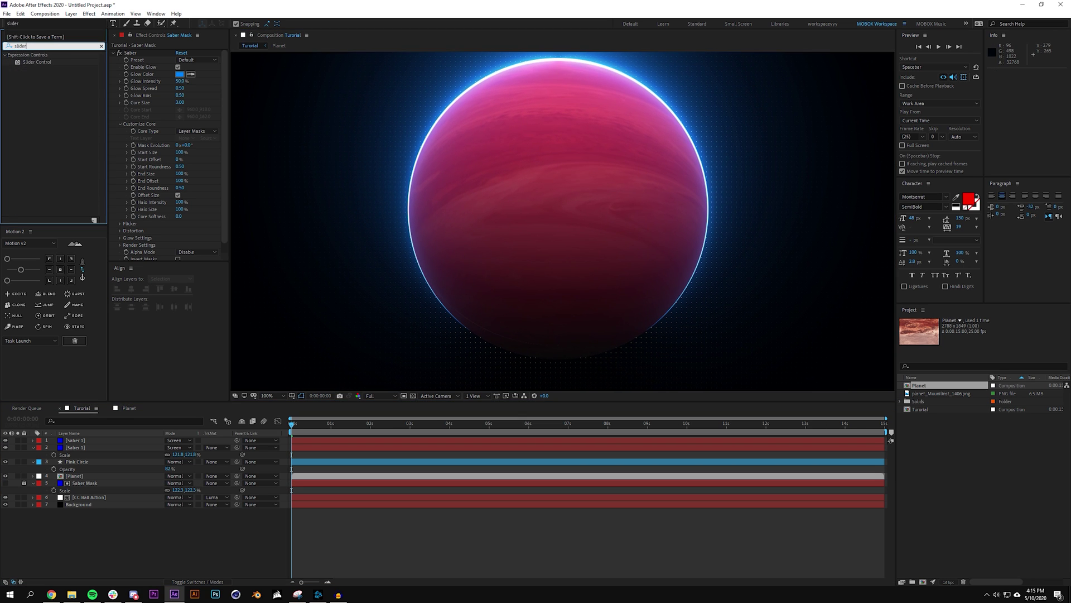
{"action": "left_click_drag", "start_coordinate": [36, 62], "coordinate": [106, 499]}
{"action": "left_click", "coordinate": [113, 515]}
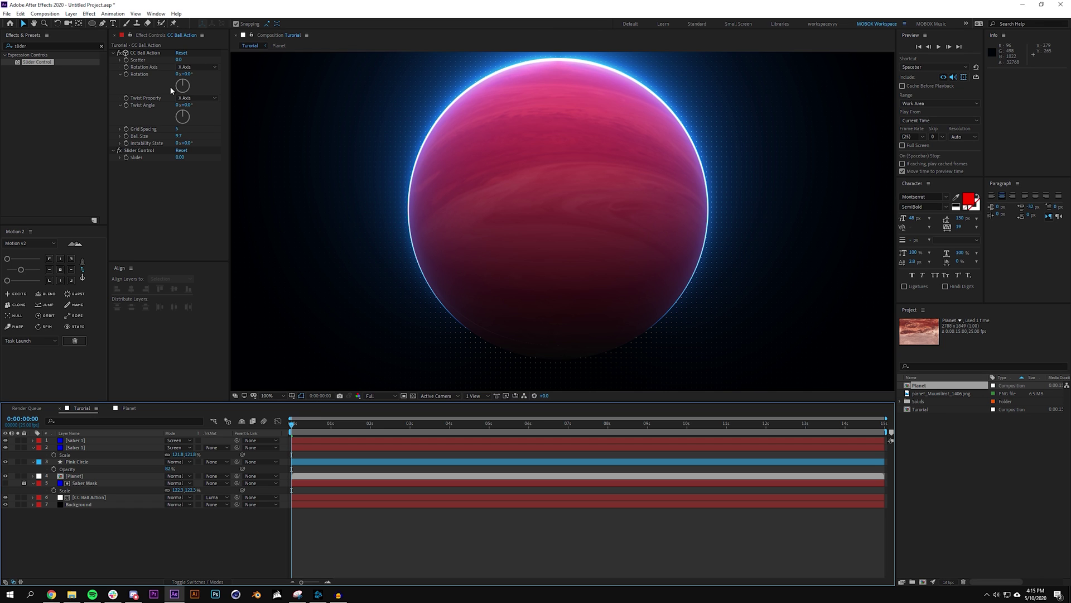
- Add a wiggle expression to CC Ball Action's Scatter with frequency 1 and its amplitude linked to the Slider Control's Slider
{"action": "left_click", "coordinate": [126, 60], "text": "alt"}
{"action": "type", "text": "w"}
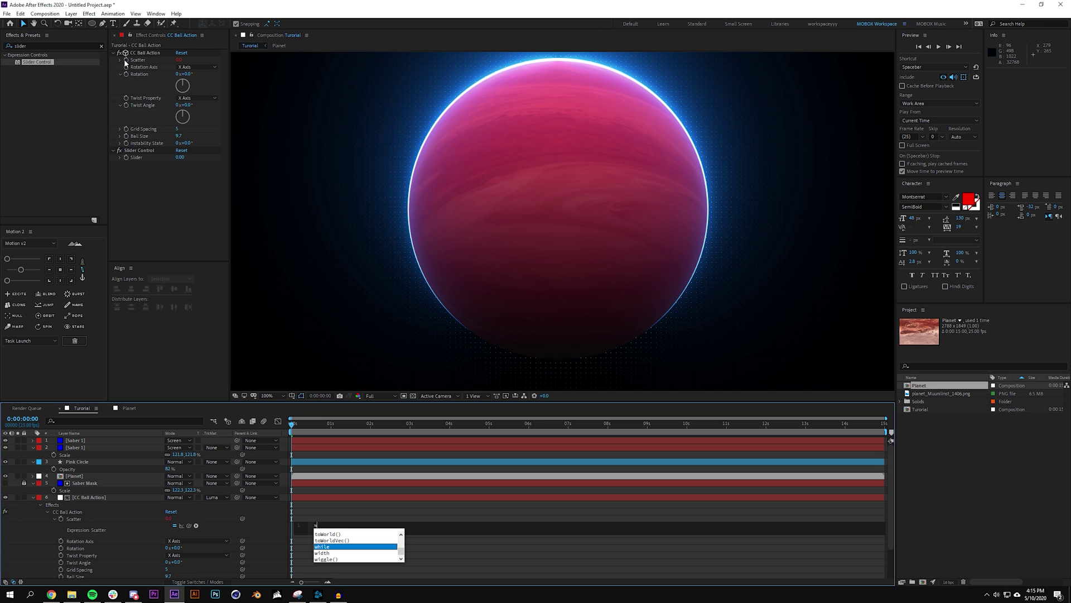
{"action": "type", "text": "iggle"}
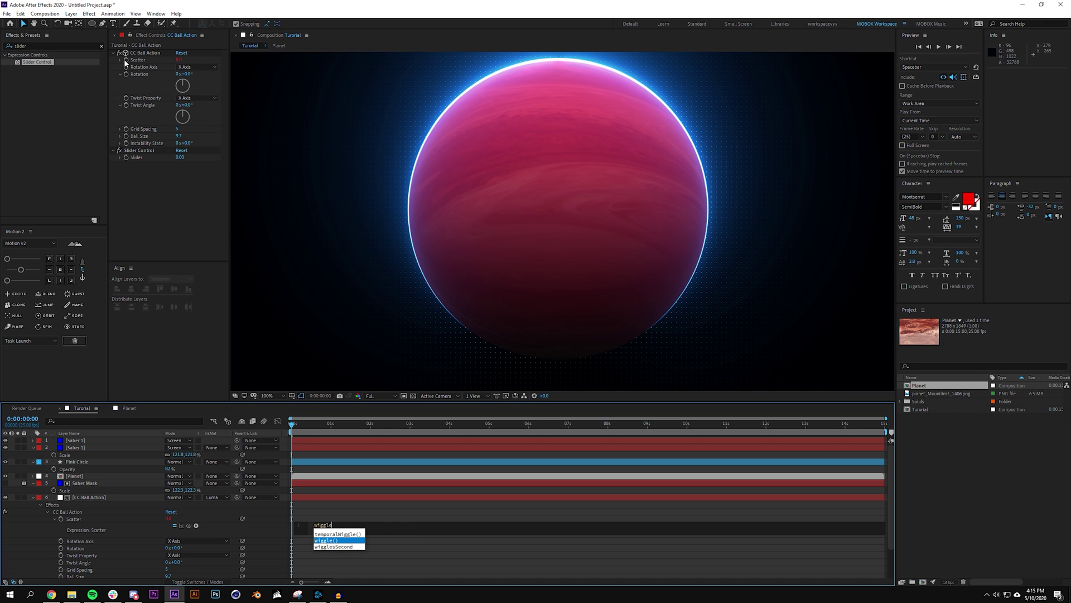
{"action": "type", "text": "(1,"}
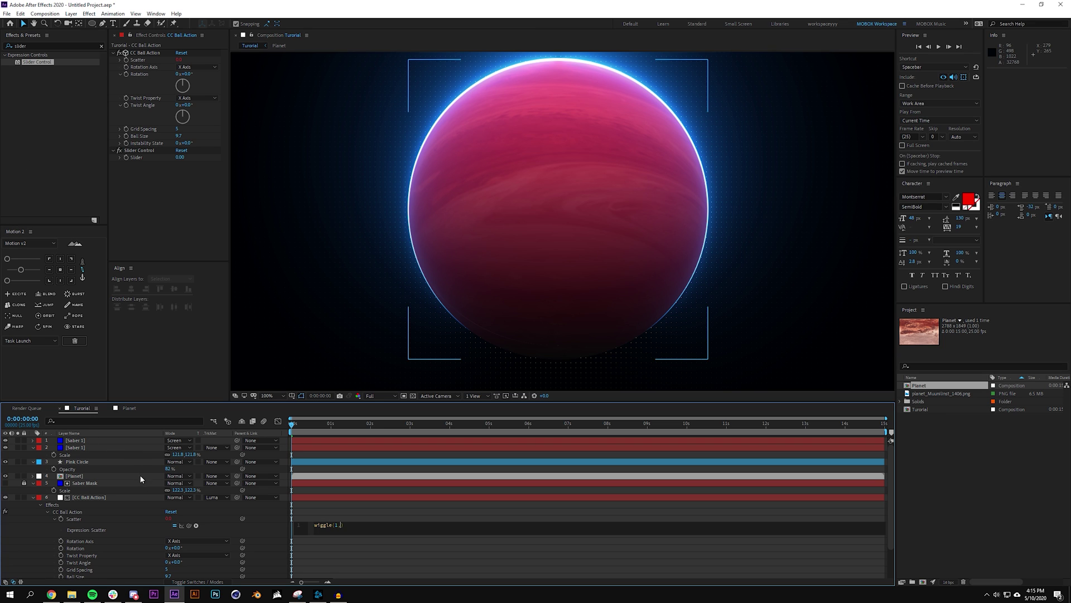
{"action": "left_click_drag", "start_coordinate": [189, 525], "coordinate": [143, 159]}
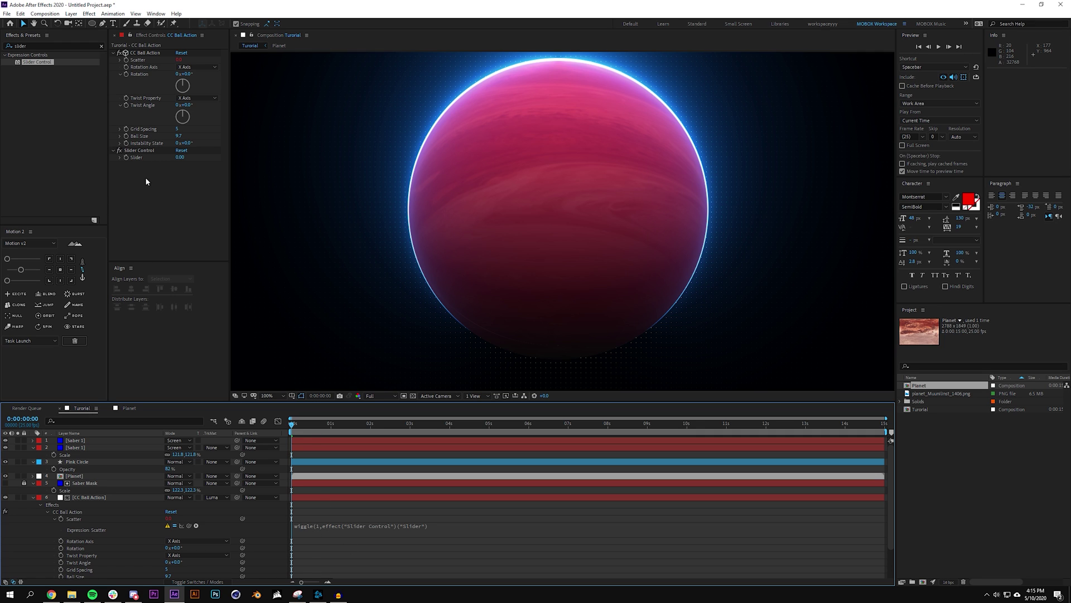
- Keyframe the Slider at 0 on the first frame and at 5 at 1 second, and reveal the layer's keyframes
{"action": "left_click", "coordinate": [125, 157]}
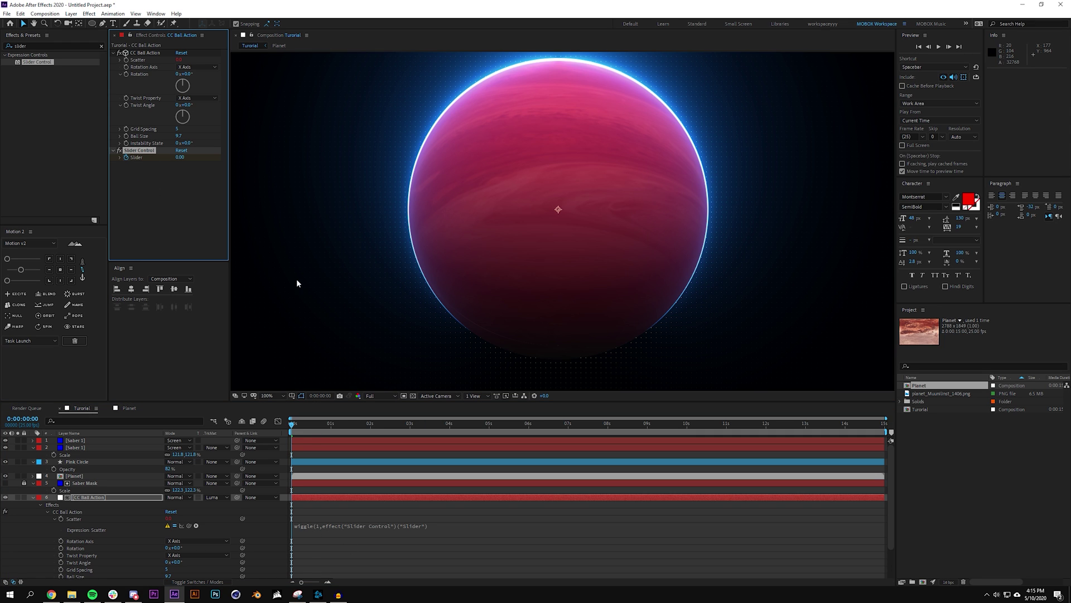
{"action": "left_click", "coordinate": [331, 428]}
{"action": "left_click", "coordinate": [181, 157]}
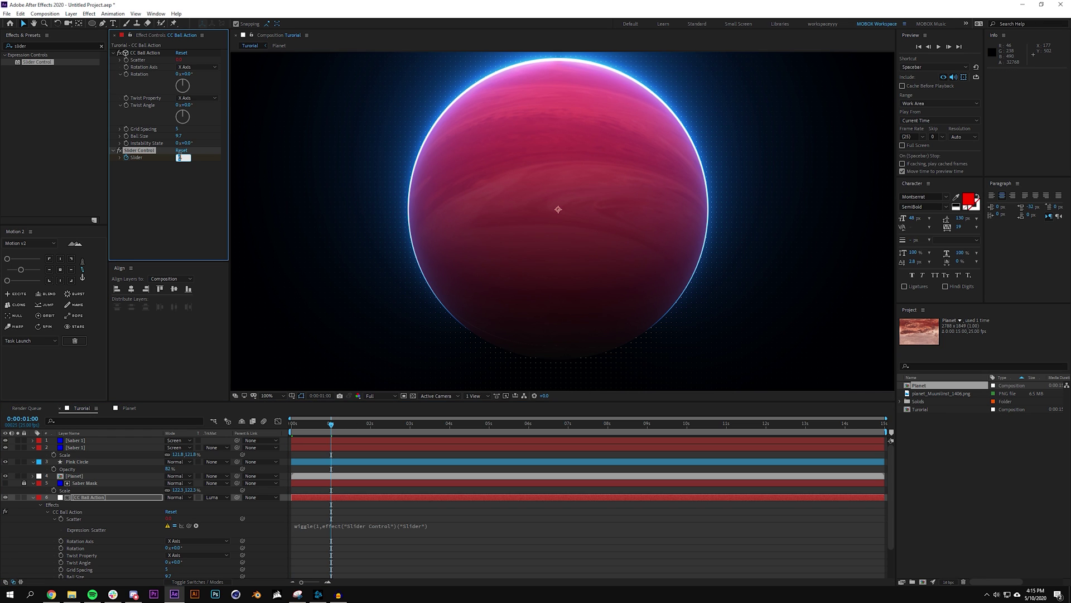
{"action": "type", "text": "5"}
{"action": "key", "text": "Return"}
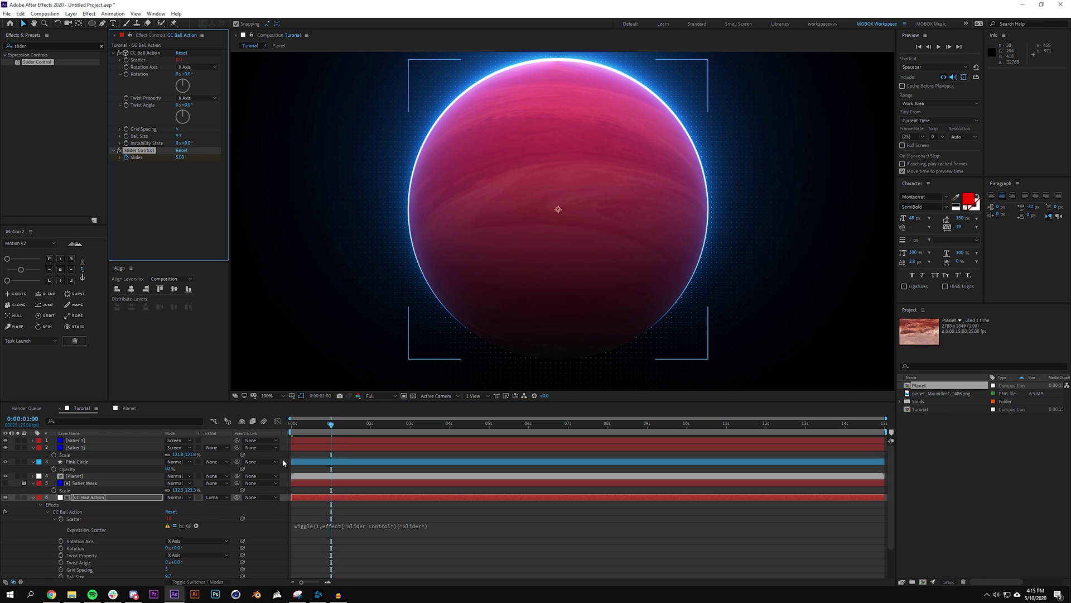
{"action": "key", "text": "u"}
- Add a Slider keyframe with value 0 at 0:00:01:12
{"action": "left_click", "coordinate": [368, 424]}
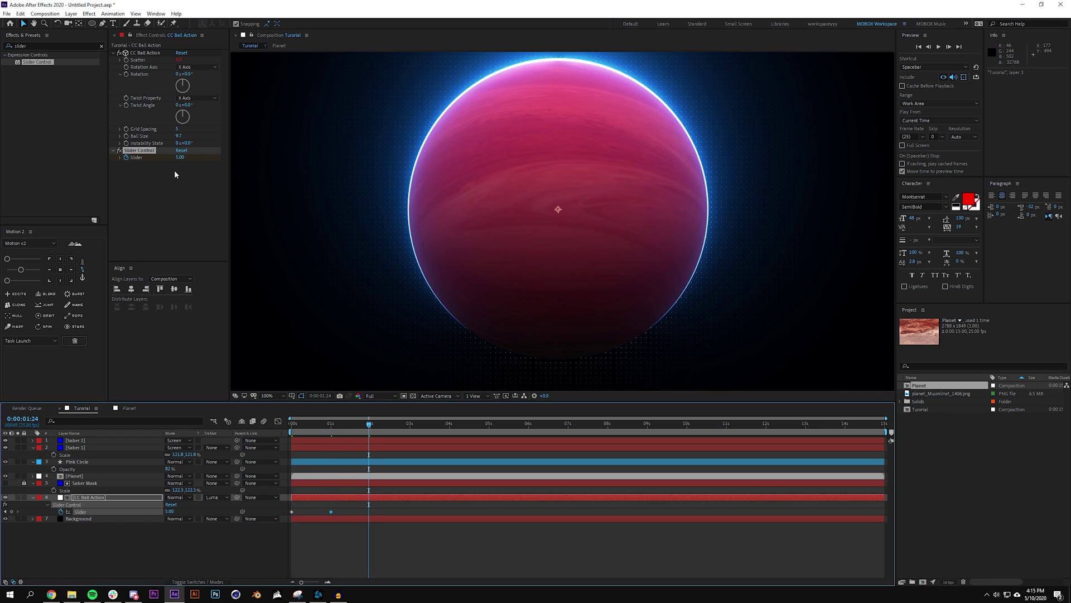
{"action": "left_click", "coordinate": [351, 424]}
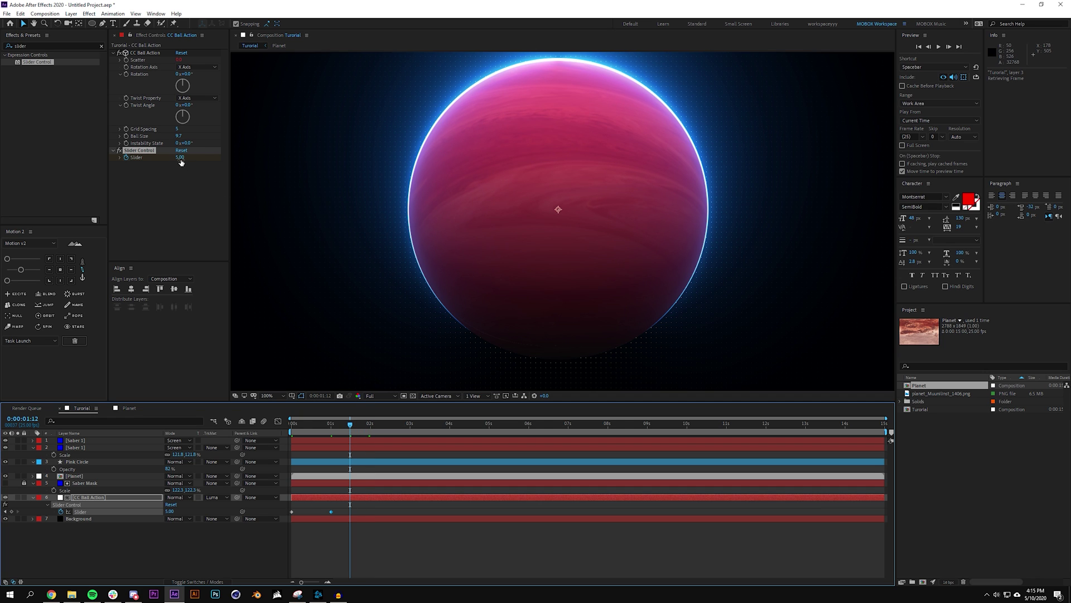
{"action": "left_click", "coordinate": [180, 157]}
{"action": "type", "text": "0"}
{"action": "key", "text": "Return"}
{"action": "left_click", "coordinate": [343, 447]}
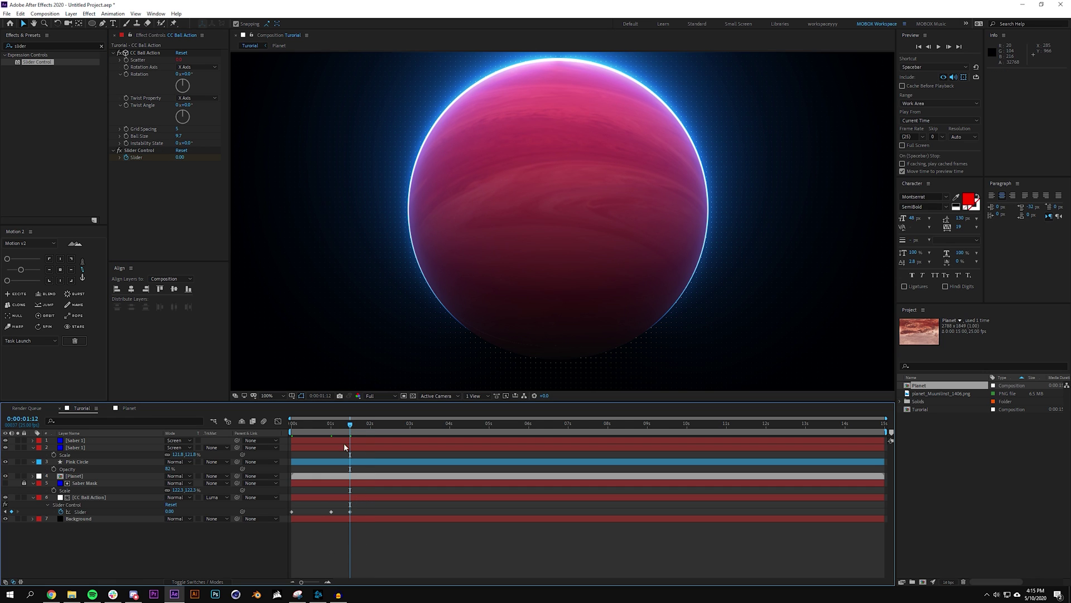
- Correct the Scatter expression to wiggle(1,effect("Slider Control")("Slider")) and collapse the CC Ball Action layer
{"action": "left_click_drag", "start_coordinate": [349, 425], "coordinate": [323, 427]}
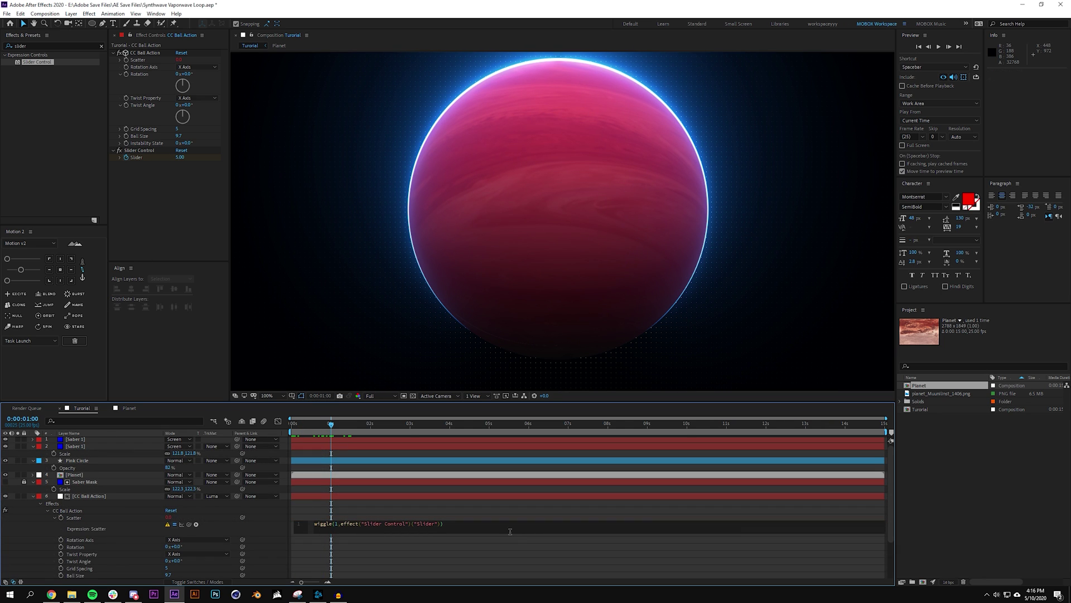
{"action": "left_click", "coordinate": [470, 507]}
{"action": "left_click", "coordinate": [470, 527]}
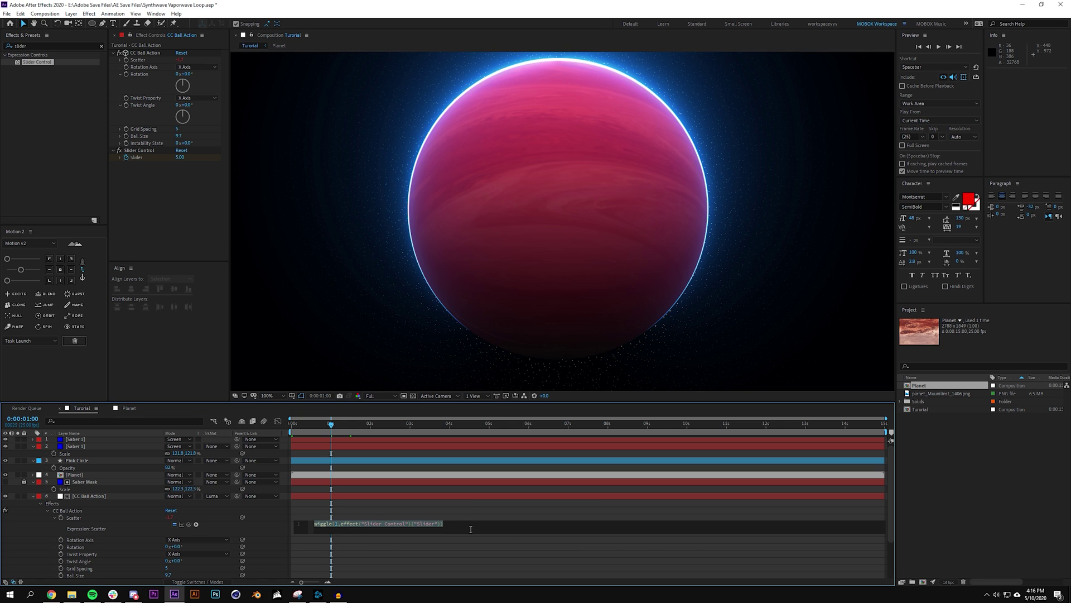
{"action": "left_click", "coordinate": [470, 520]}
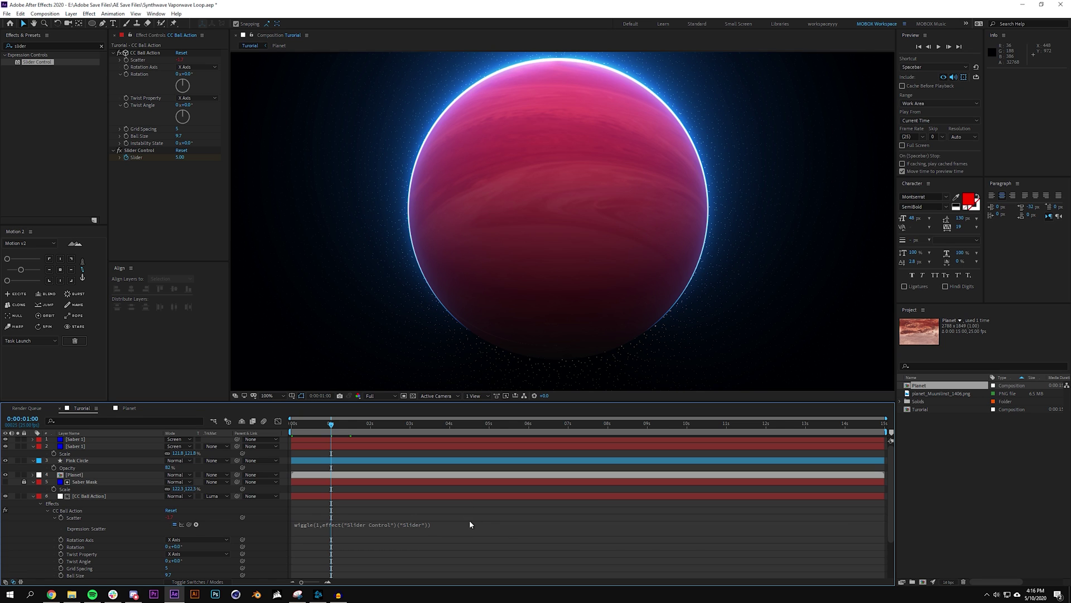
{"action": "left_click", "coordinate": [33, 496]}
- Preview the particle scatter animation from the first frame
{"action": "key", "text": "Home"}
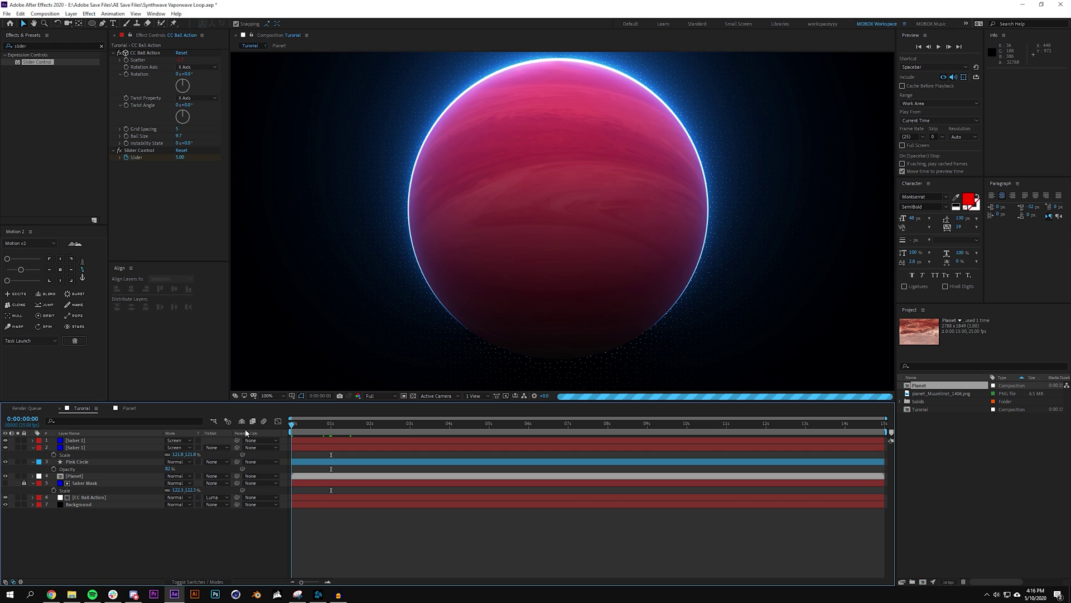
{"action": "key", "text": "space"}
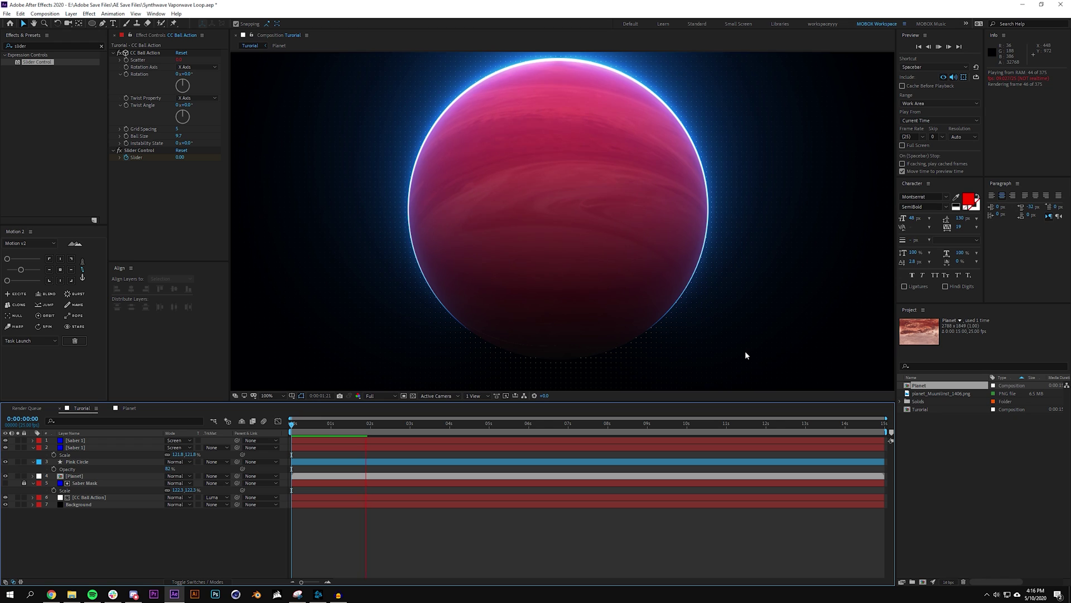
{"action": "key", "text": "space"}
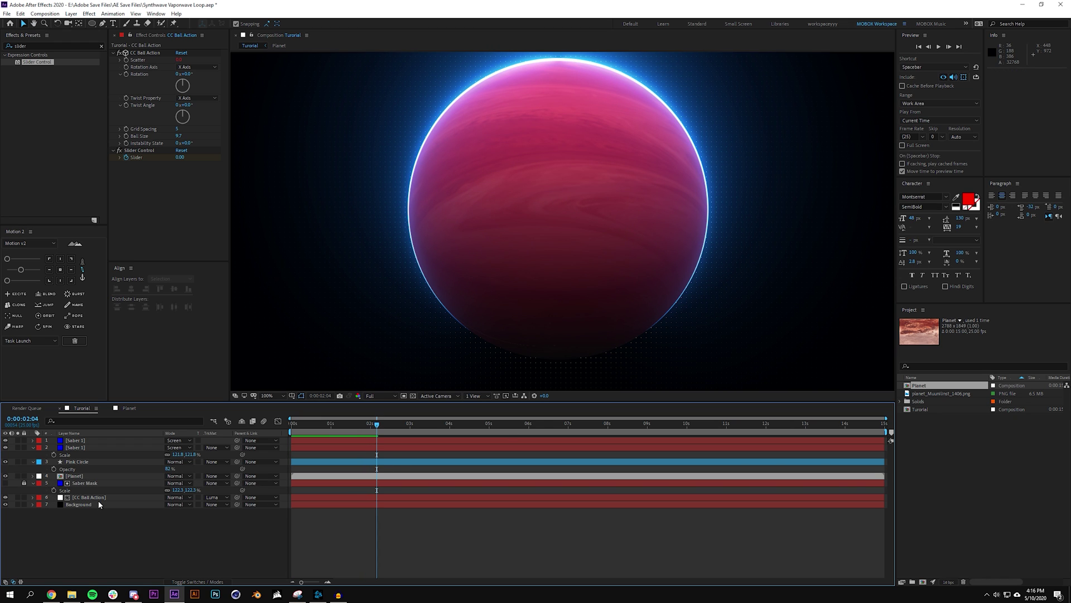
- Reveal the CC Ball Action layer's keyframes and add a loopOut() expression to the Slider property
{"action": "left_click", "coordinate": [98, 502]}
{"action": "left_click", "coordinate": [106, 497]}
{"action": "key", "text": "u"}
{"action": "left_click", "coordinate": [313, 545]}
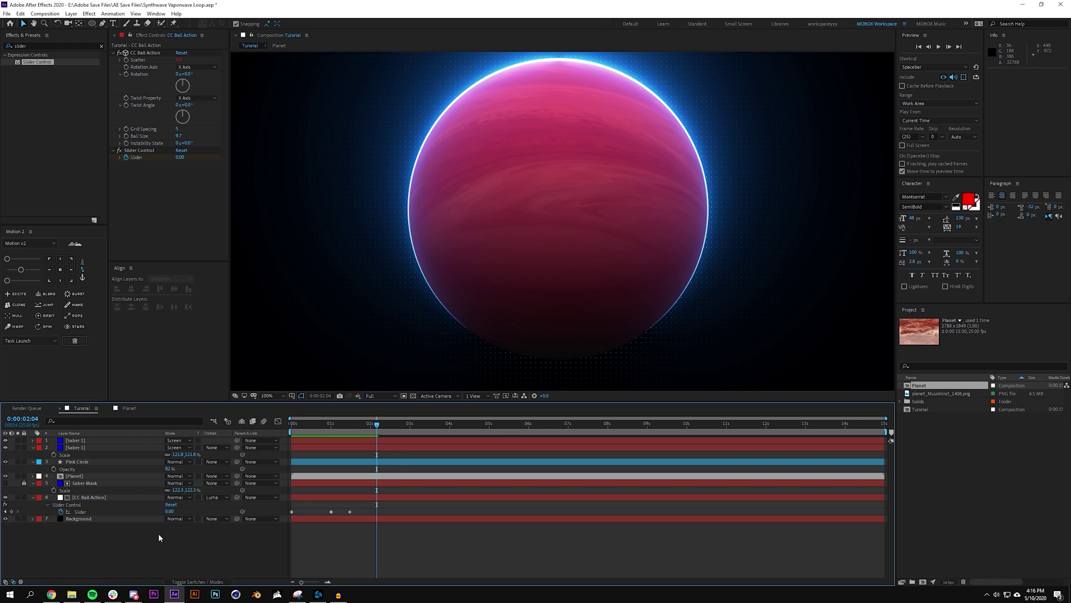
{"action": "left_click", "coordinate": [61, 511], "text": "alt"}
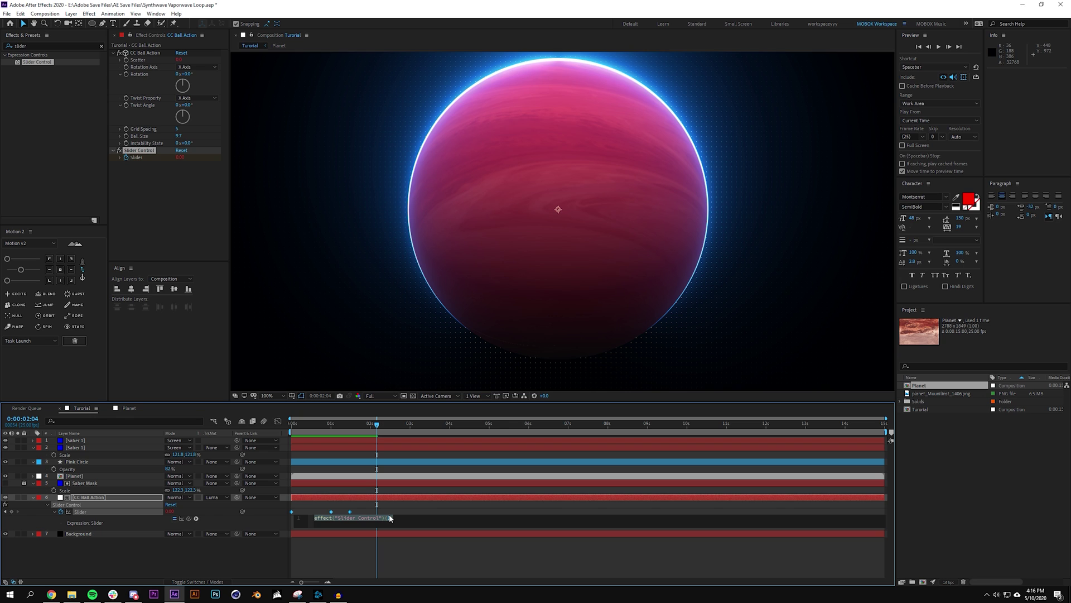
{"action": "type", "text": "loopO"}
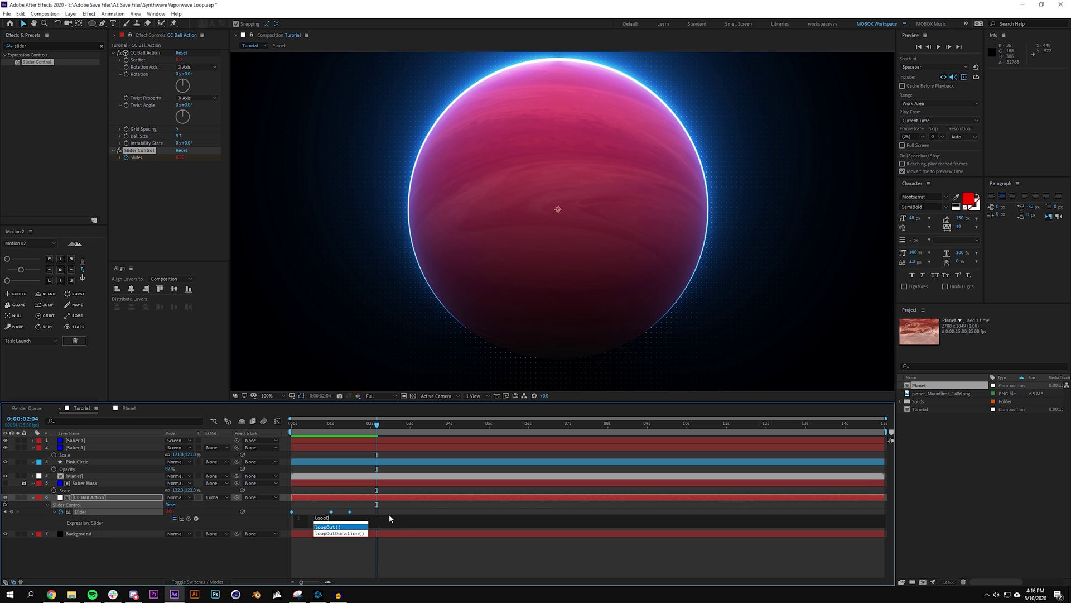
{"action": "type", "text": "ut()\""}
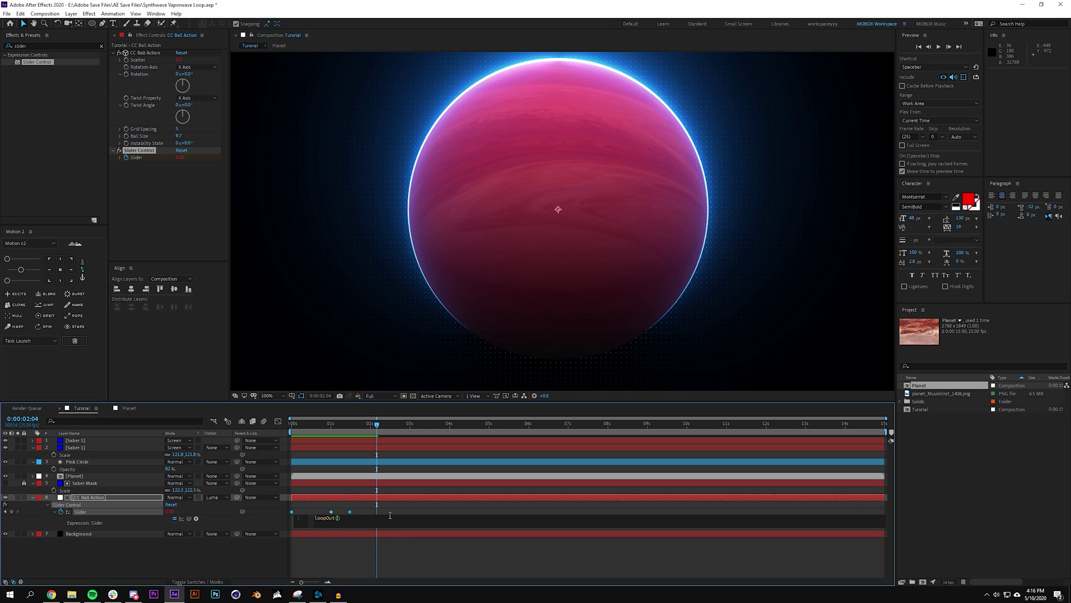
{"action": "left_click", "coordinate": [403, 552]}
- Preview the looped Slider animation from the first frame, and clear the Slider's loopOut() expression at 0:00:03:00
{"action": "left_click_drag", "start_coordinate": [385, 425], "coordinate": [291, 425]}
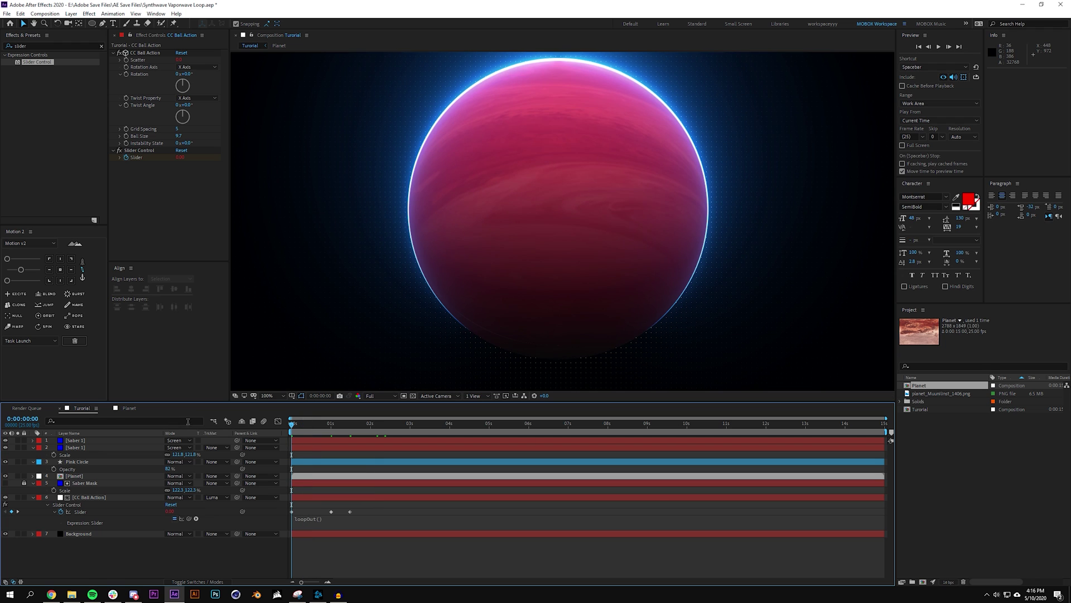
{"action": "key", "text": "space"}
{"action": "left_click_drag", "start_coordinate": [370, 430], "coordinate": [409, 428]}
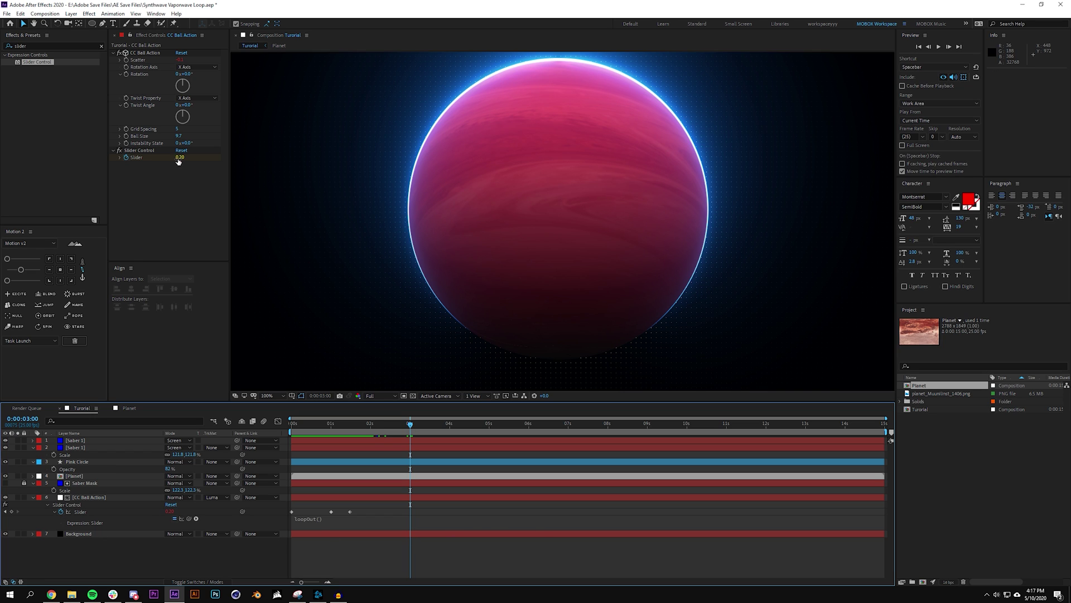
{"action": "left_click", "coordinate": [333, 522]}
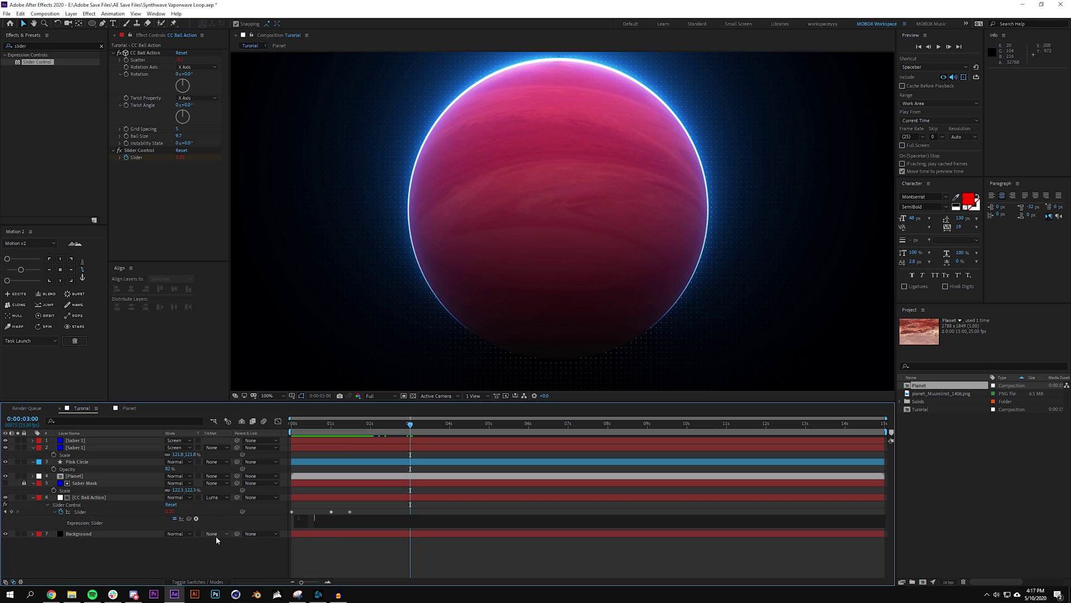
{"action": "left_click", "coordinate": [203, 556]}
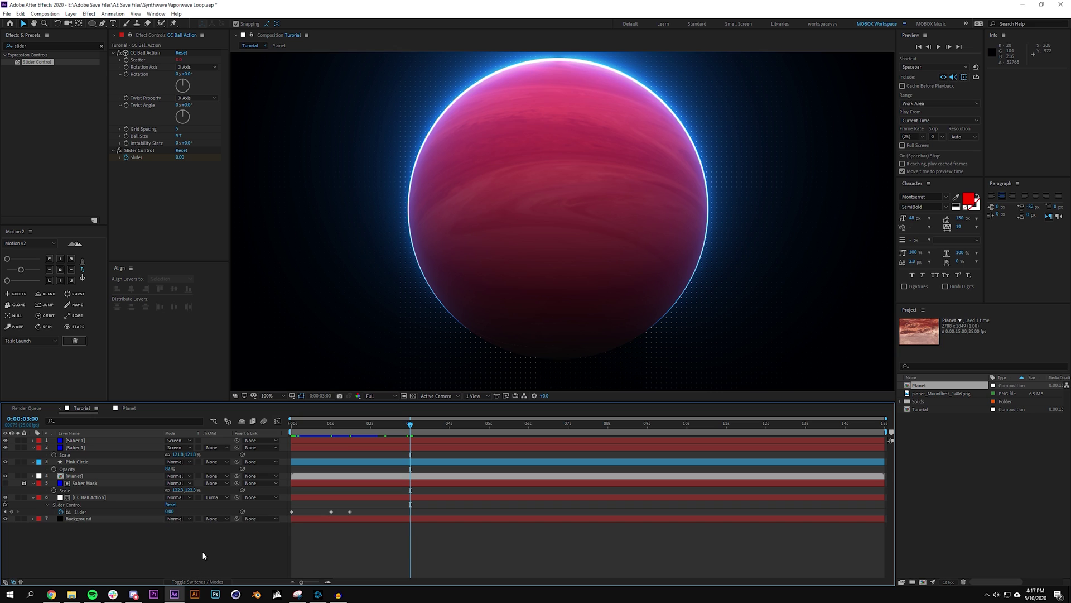
- Add a Slider keyframe with value 0 at 0:00:03:00 and apply the expression loopOut() to the Slider again
{"action": "left_click", "coordinate": [12, 511]}
{"action": "left_click", "coordinate": [61, 511], "text": "alt"}
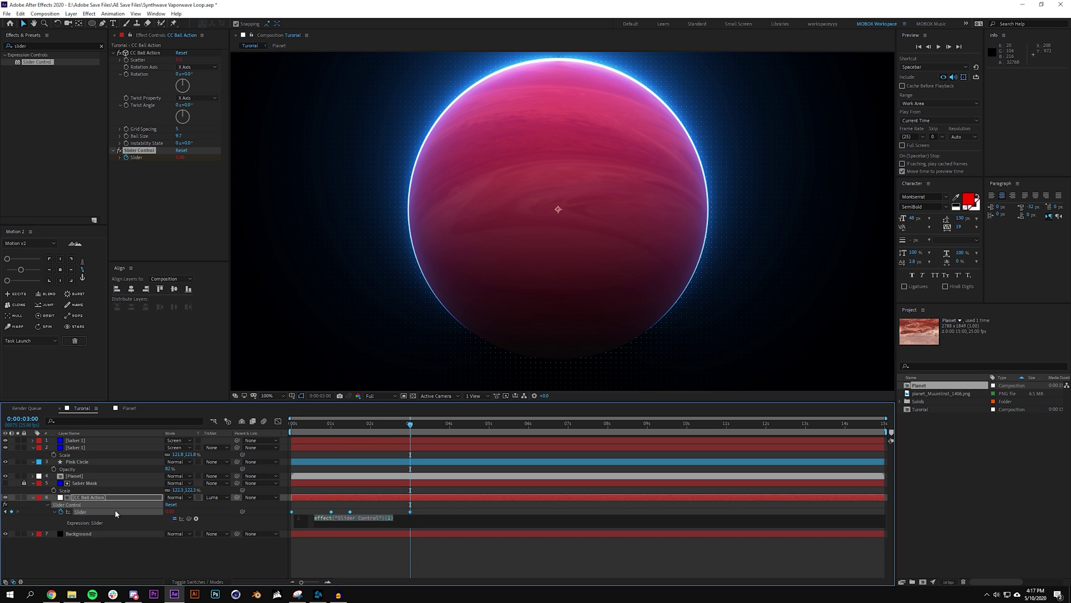
{"action": "type", "text": "loopOut()"}
{"action": "left_click", "coordinate": [213, 567]}
- Preview the particle scatter from near the start and move the third Slider keyframe to about 0:00:02:00
{"action": "mouse_move", "coordinate": [292, 426]}
{"action": "left_mouse_down"}
{"action": "mouse_move", "coordinate": [342, 427]}
{"action": "mouse_move", "coordinate": [301, 436]}
{"action": "left_mouse_up"}
{"action": "key", "text": "space"}
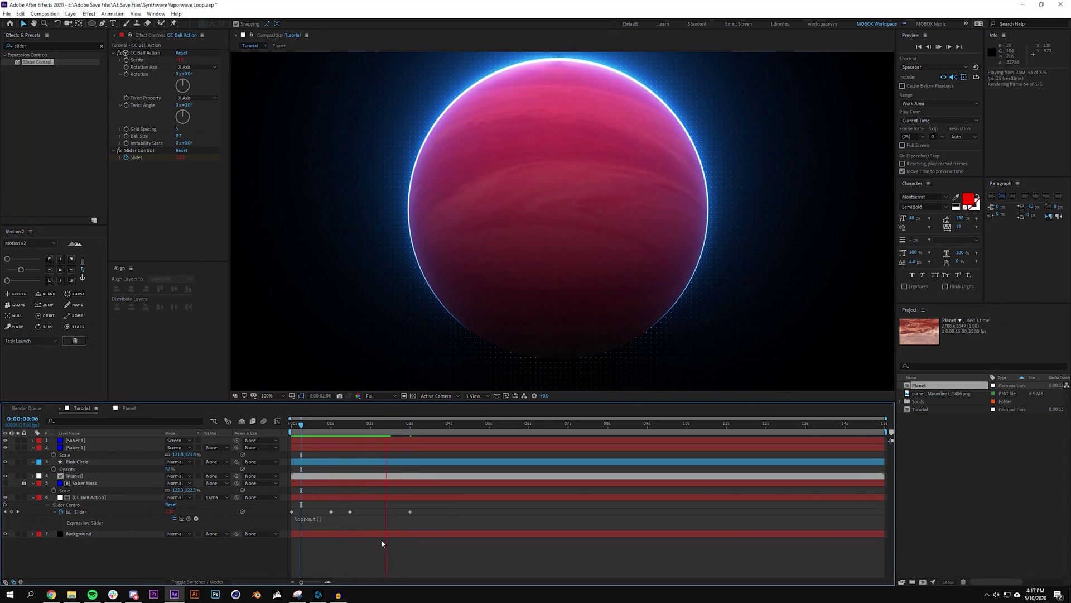
{"action": "left_click_drag", "start_coordinate": [350, 511], "coordinate": [372, 511]}
{"action": "scroll", "coordinate": [602, 328], "scroll_direction": "down", "scroll_amount": 2}
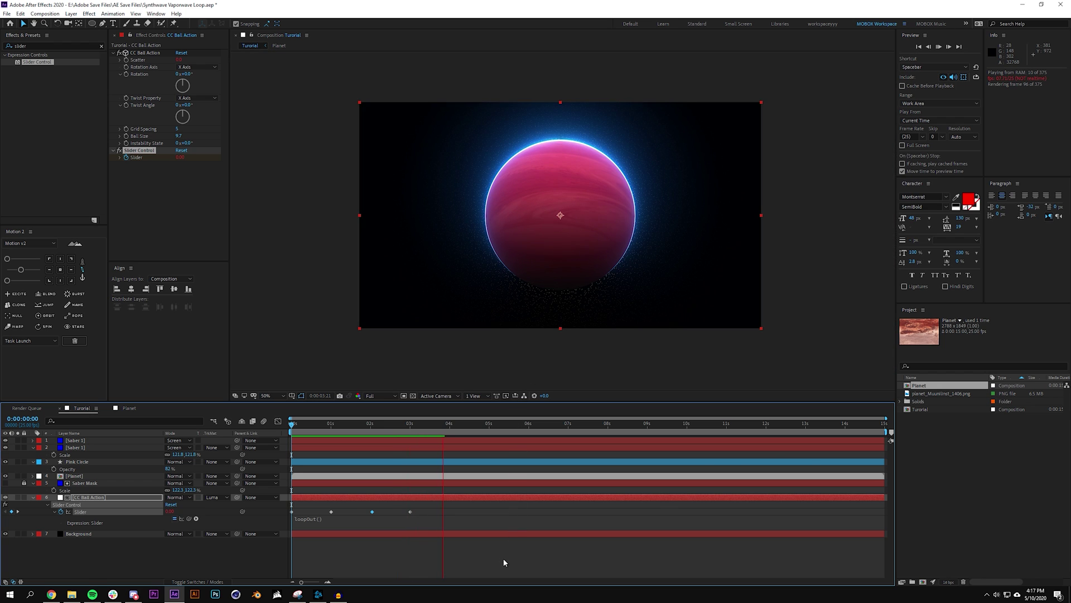
- Stop the preview at 0:00:03:16 and inspect the scattered particles around the planet's upper rim up close
{"action": "key", "text": "space"}
{"action": "scroll", "coordinate": [554, 176], "scroll_direction": "up", "scroll_amount": 2}
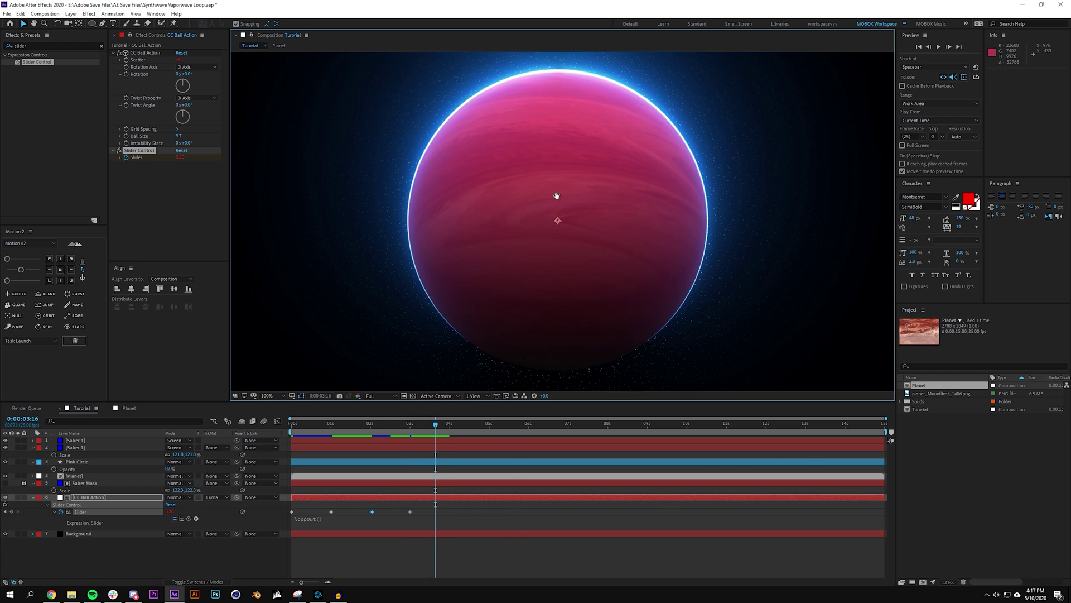
{"action": "left_click_drag", "start_coordinate": [556, 195], "coordinate": [539, 244]}
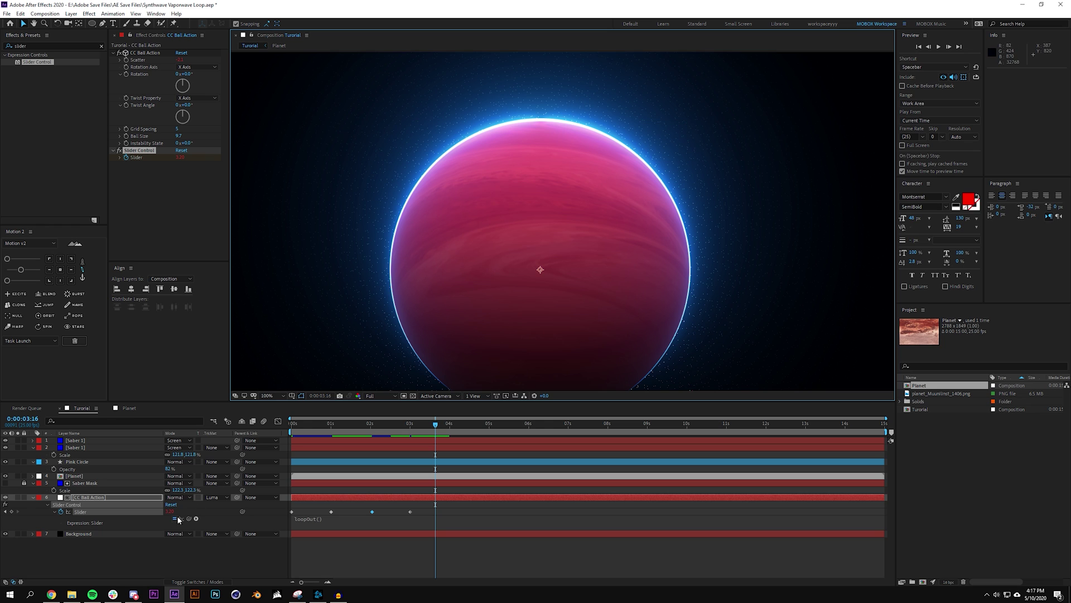
{"action": "scroll", "coordinate": [534, 168], "scroll_direction": "up", "scroll_amount": 1}
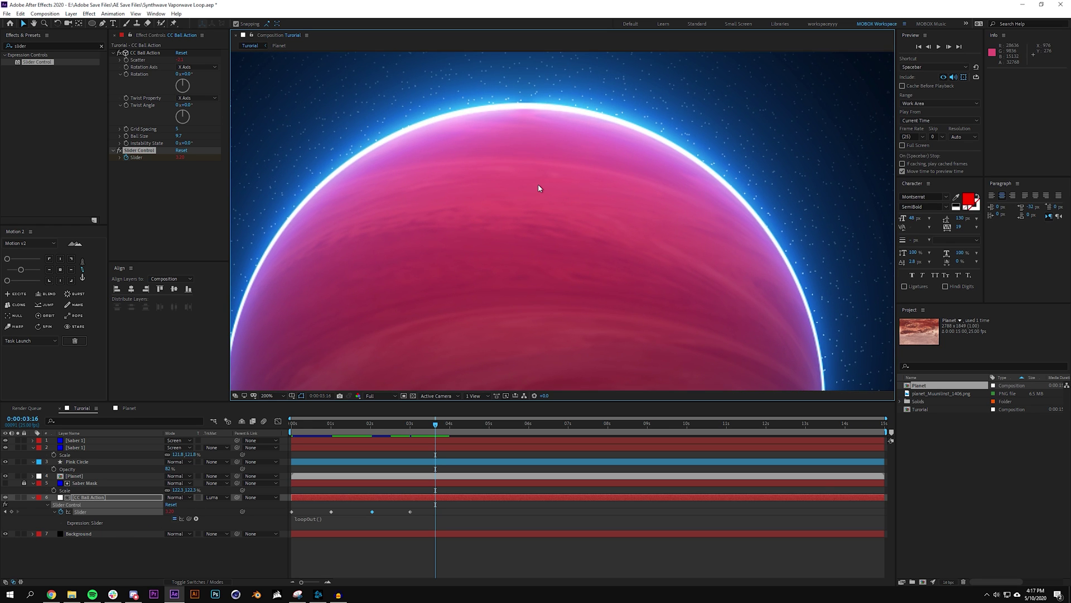
{"action": "scroll", "coordinate": [539, 185], "scroll_direction": "down", "scroll_amount": 1}
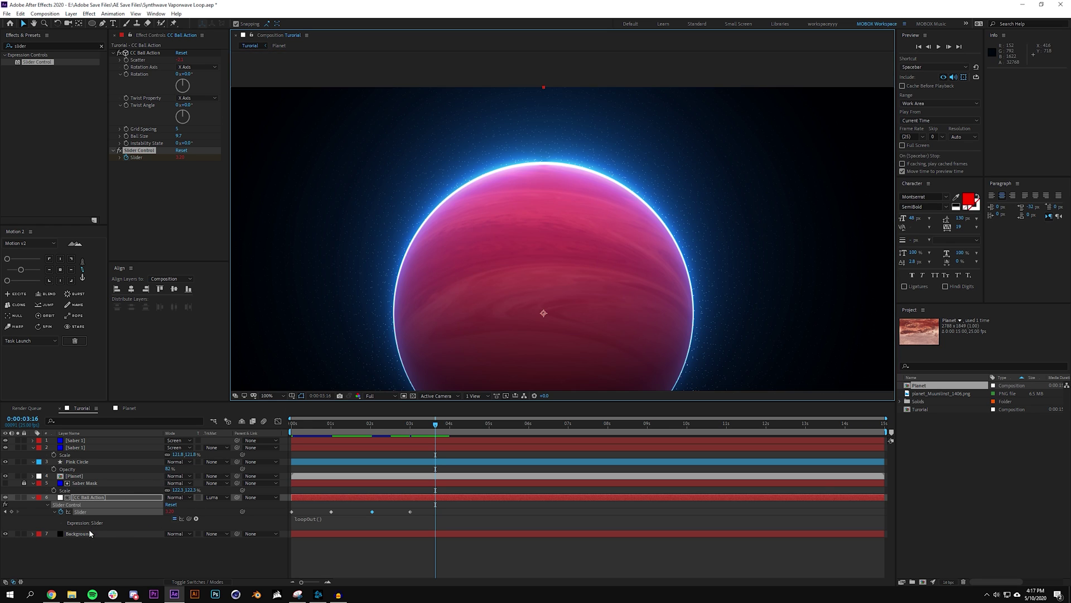
- Duplicate the Saber Mask layer, place the copy at the top of the layer stack and lock the original
{"action": "left_click", "coordinate": [64, 555]}
{"action": "left_click", "coordinate": [78, 482]}
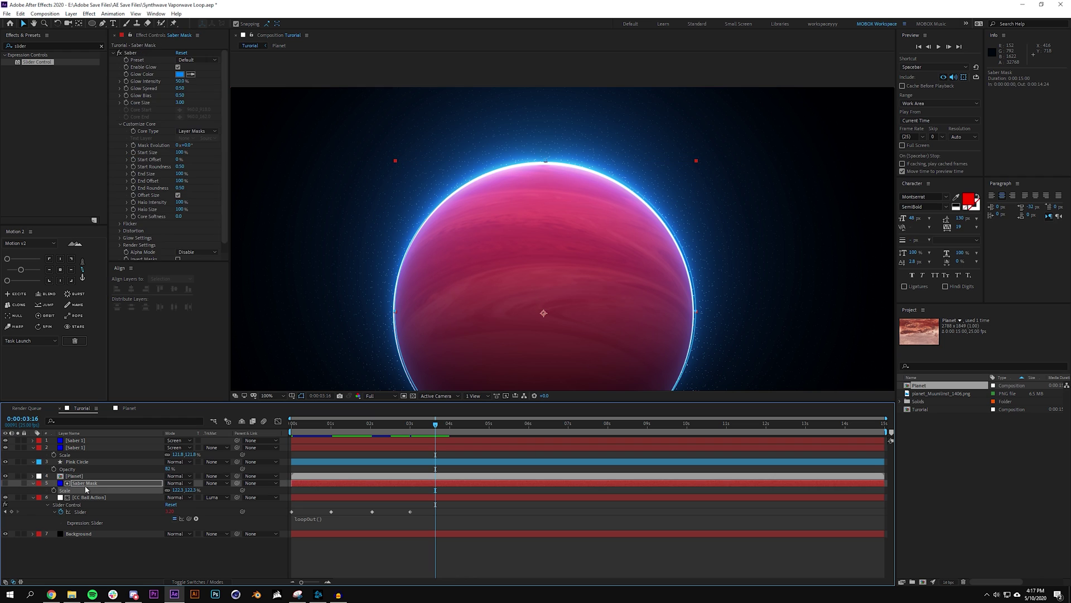
{"action": "key", "text": "ctrl+d"}
{"action": "left_click_drag", "start_coordinate": [89, 485], "coordinate": [98, 441]}
{"action": "left_click", "coordinate": [33, 491]}
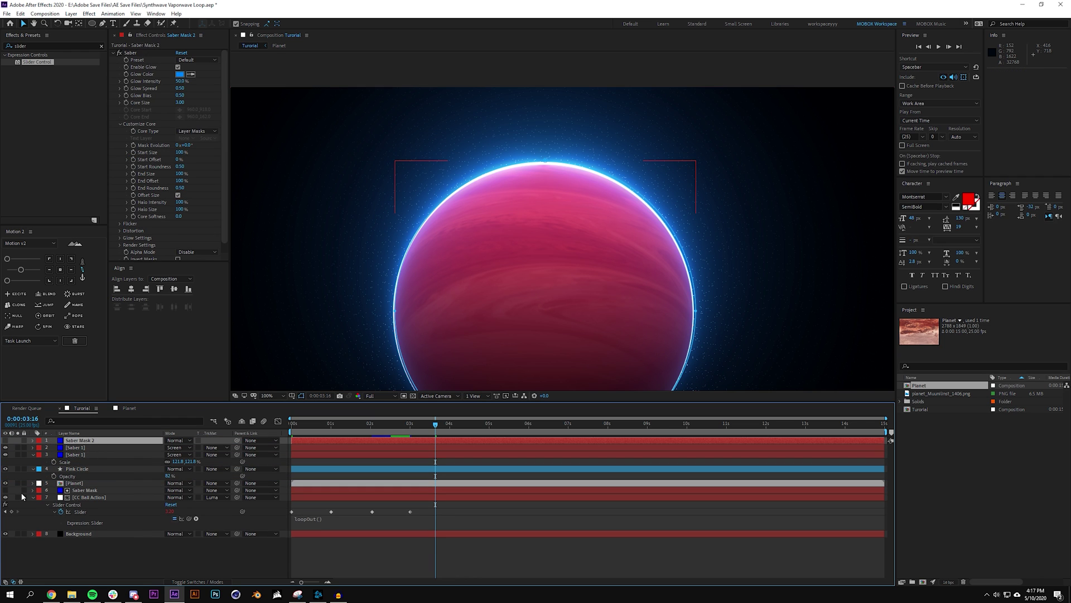
{"action": "left_click", "coordinate": [24, 490]}
- Set Saber Mask 2's blending mode to Screen and its Saber preset to Cellular
{"action": "left_click", "coordinate": [175, 441]}
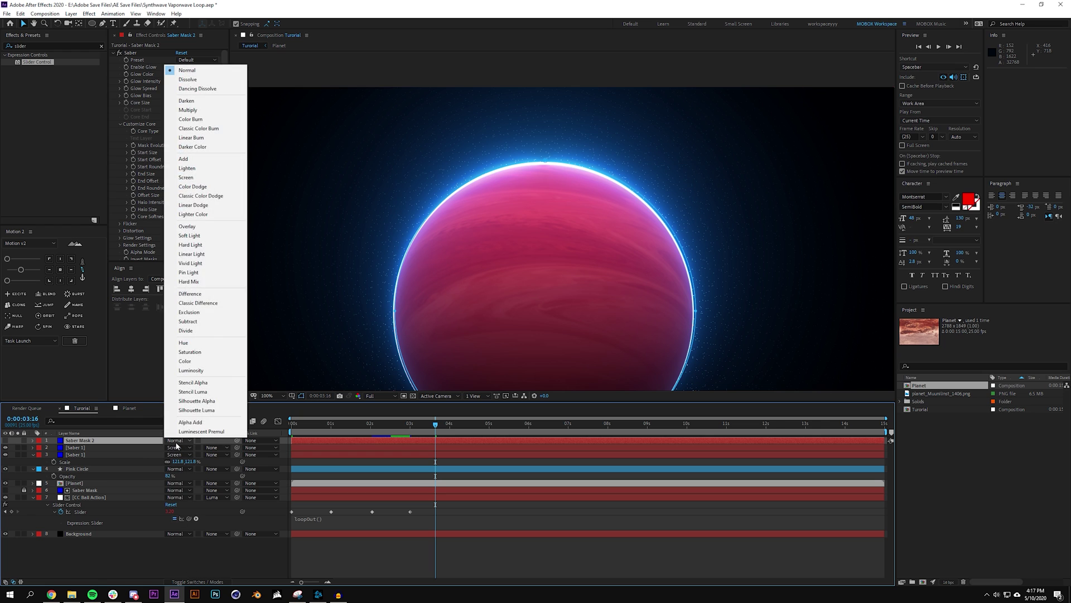
{"action": "left_click", "coordinate": [203, 177]}
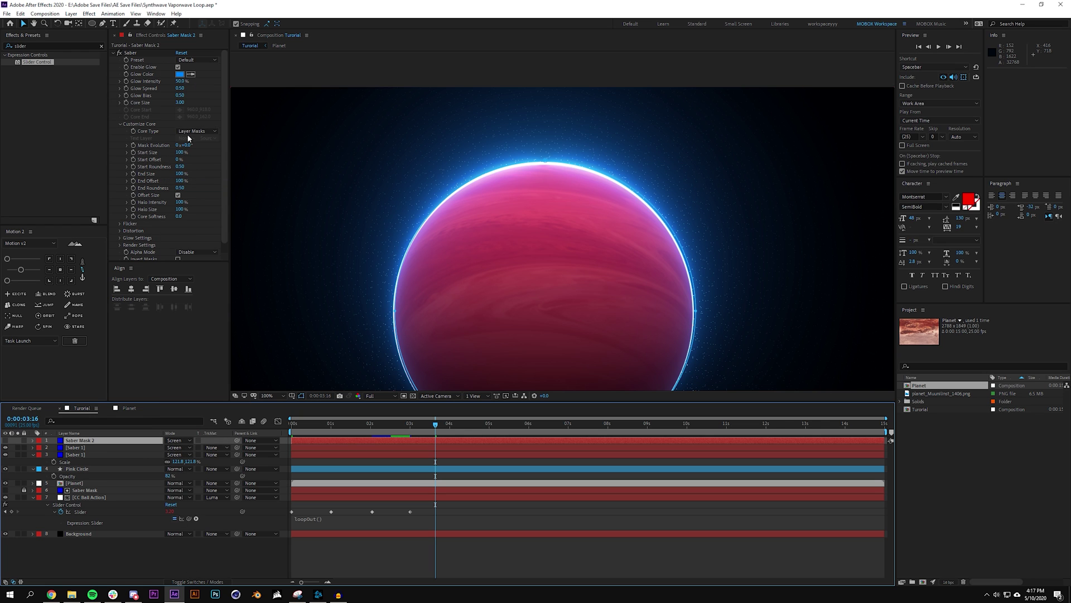
{"action": "left_click", "coordinate": [197, 59]}
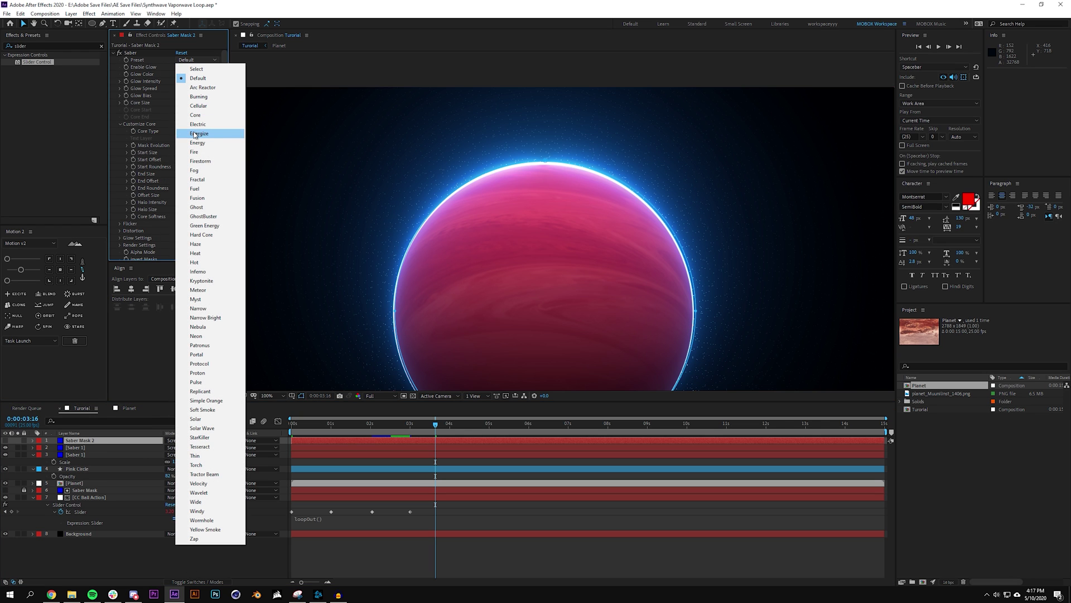
{"action": "left_click", "coordinate": [218, 105]}
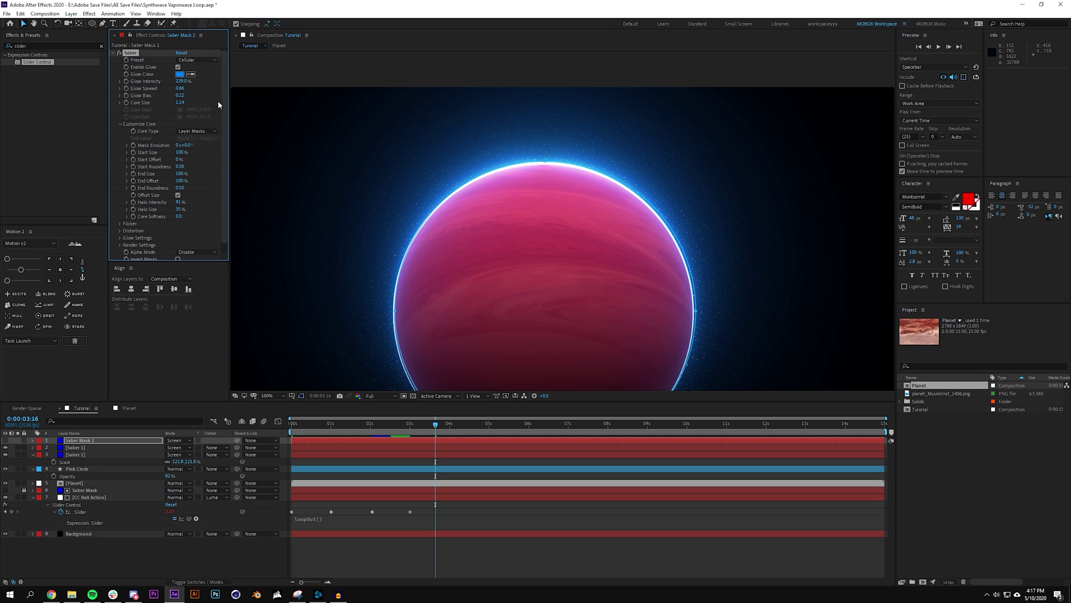
- Make the Saber Mask 2 layer visible and check its glow around the whole planet
{"action": "left_click", "coordinate": [5, 440]}
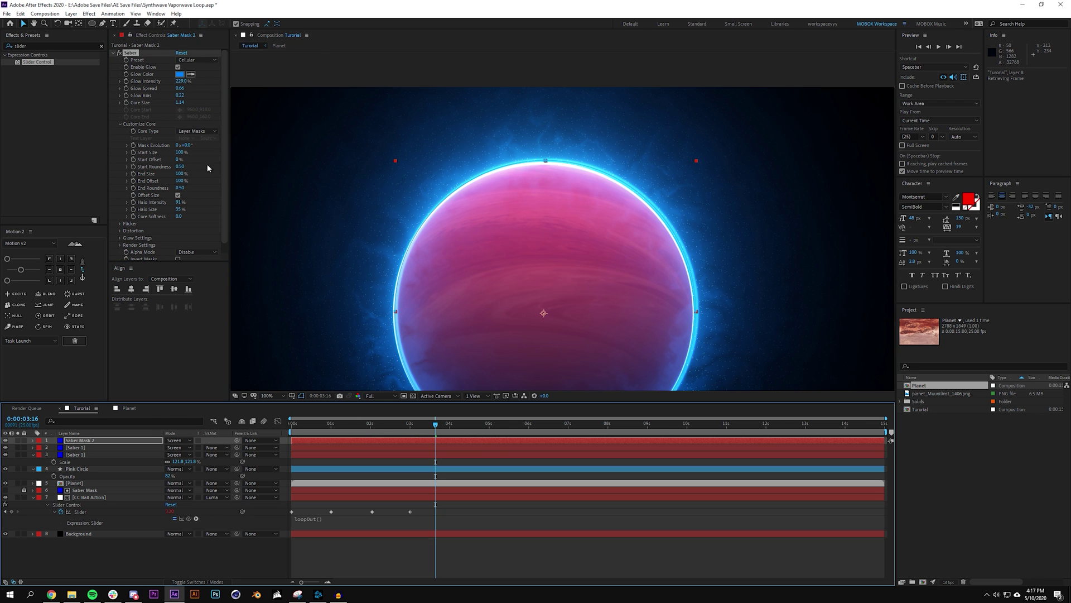
{"action": "scroll", "coordinate": [586, 257], "scroll_direction": "down", "scroll_amount": 2}
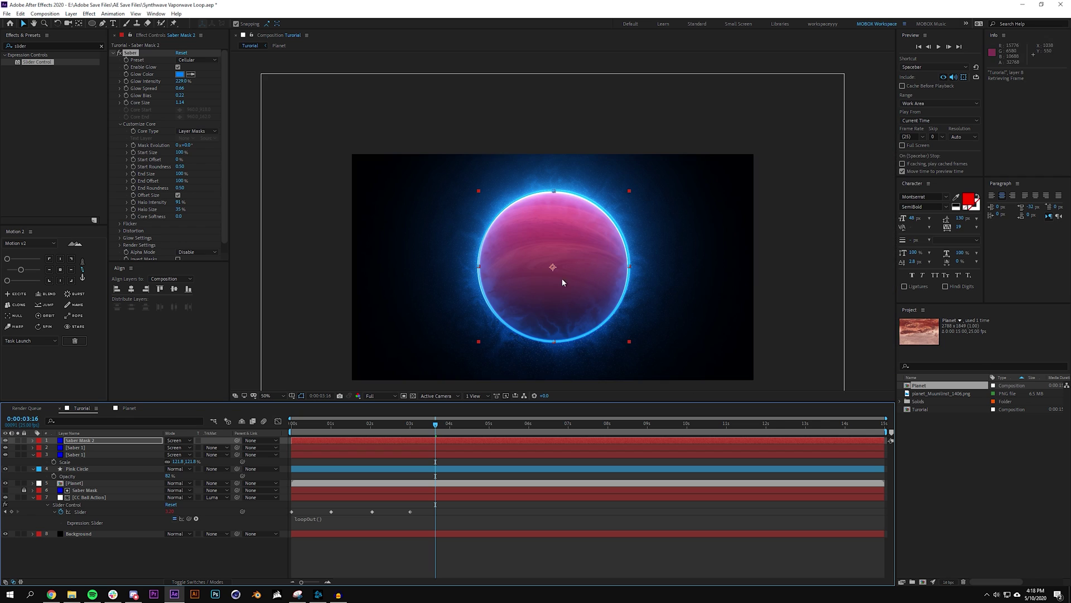
{"action": "left_click", "coordinate": [565, 557]}
{"action": "scroll", "coordinate": [631, 269], "scroll_direction": "up", "scroll_amount": 2}
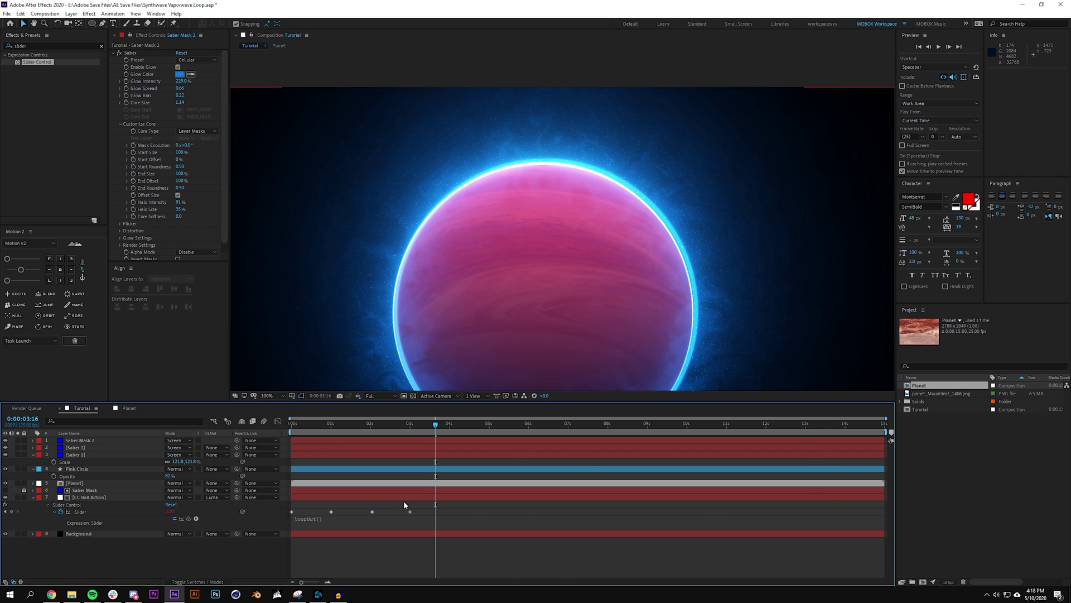
- Centre Saber Mask 2's anchor point and align the layer to the centre of the composition
{"action": "left_click", "coordinate": [89, 440]}
{"action": "left_click", "coordinate": [60, 269]}
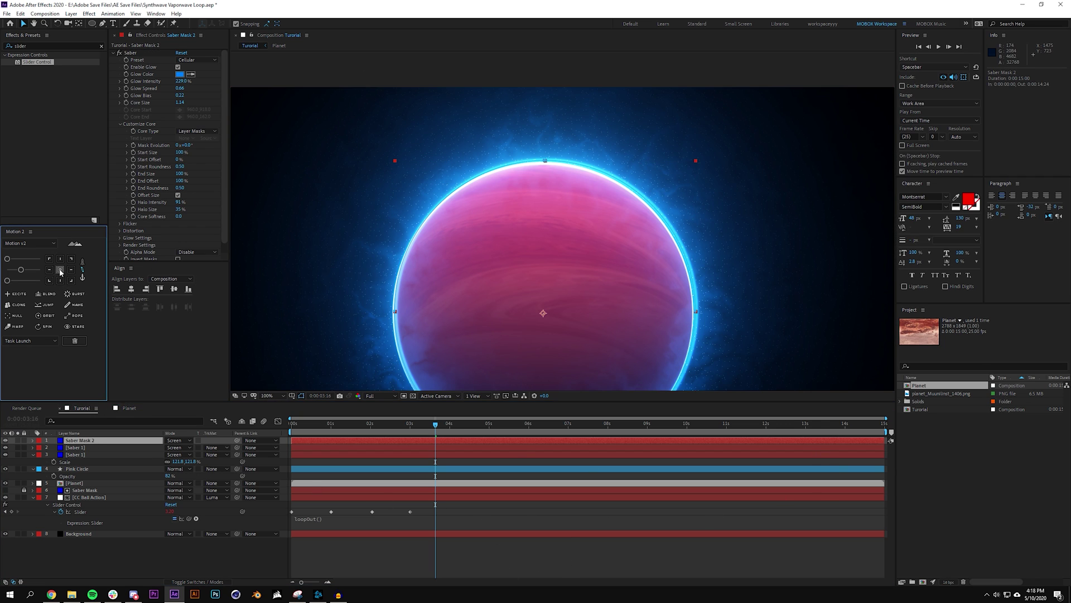
{"action": "left_click", "coordinate": [160, 288]}
{"action": "left_click", "coordinate": [174, 289]}
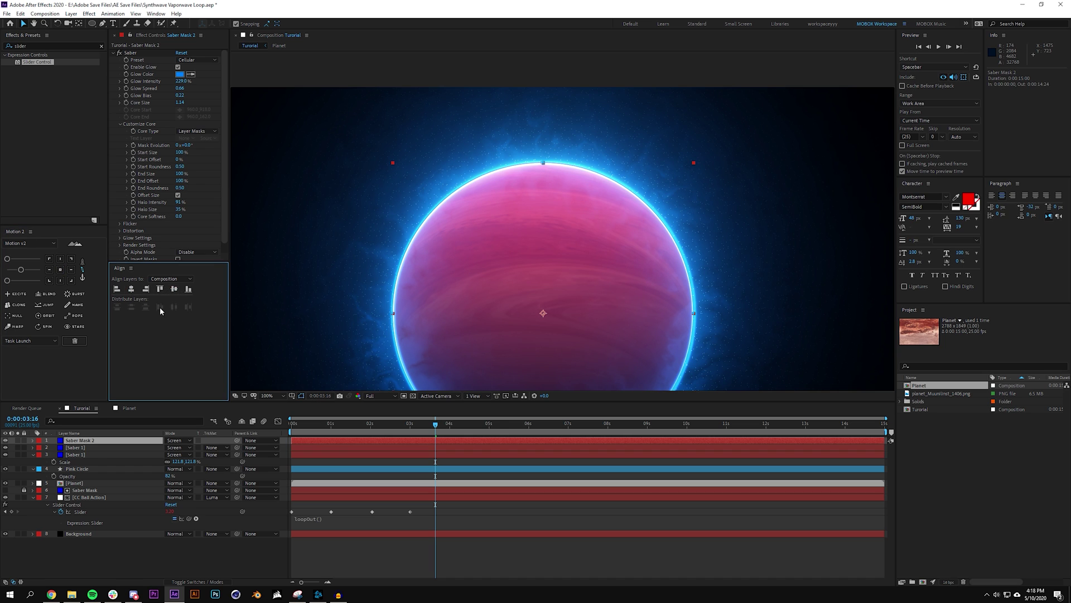
- Centre the original Saber Mask layer's anchor point, align it to the composition's centre and lock it again
{"action": "left_click", "coordinate": [85, 490]}
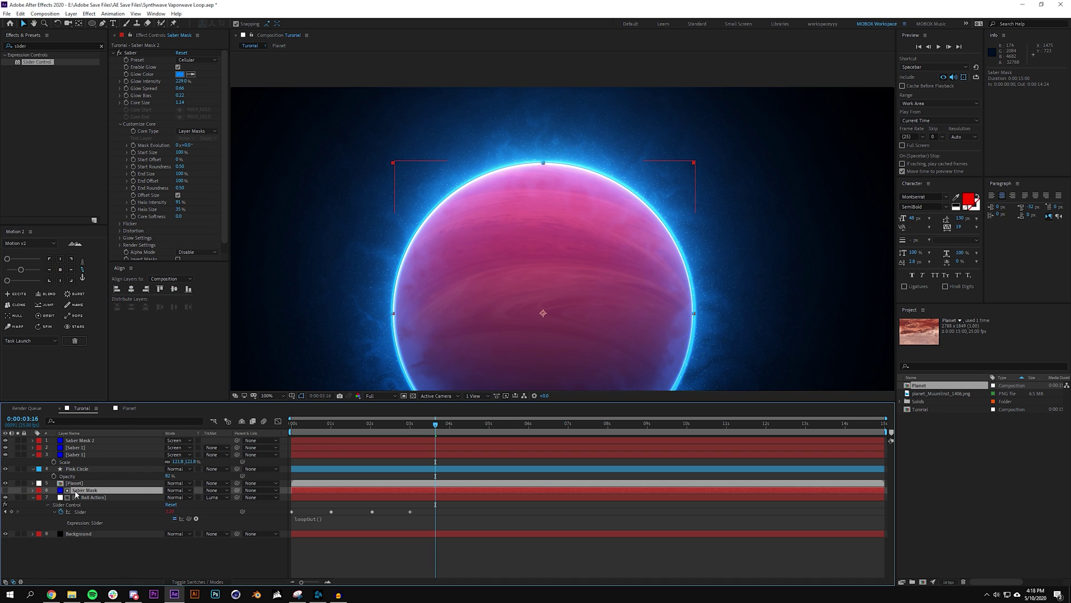
{"action": "left_click", "coordinate": [61, 270]}
{"action": "left_click", "coordinate": [131, 288]}
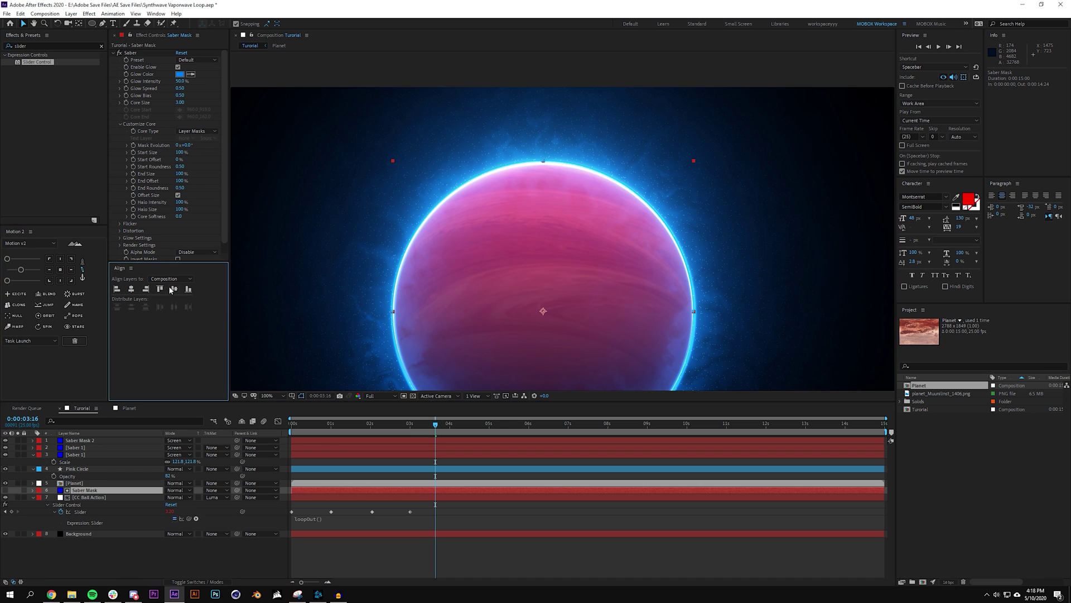
{"action": "left_click", "coordinate": [174, 289]}
{"action": "left_click", "coordinate": [24, 490]}
- Change Saber Mask 2's glow color to pink FF005A
{"action": "left_click", "coordinate": [84, 441]}
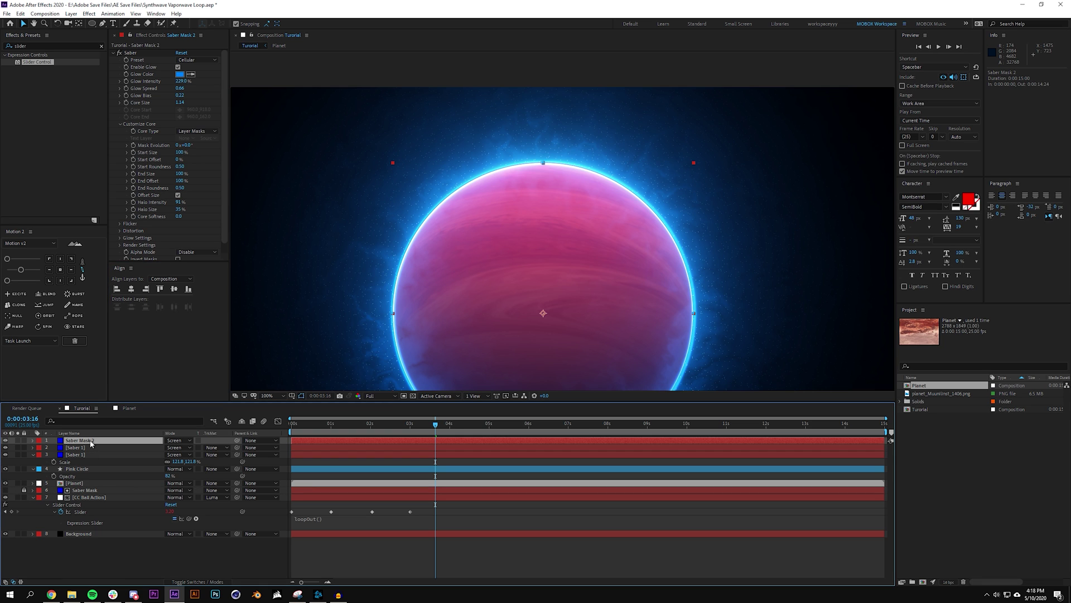
{"action": "left_click", "coordinate": [179, 75]}
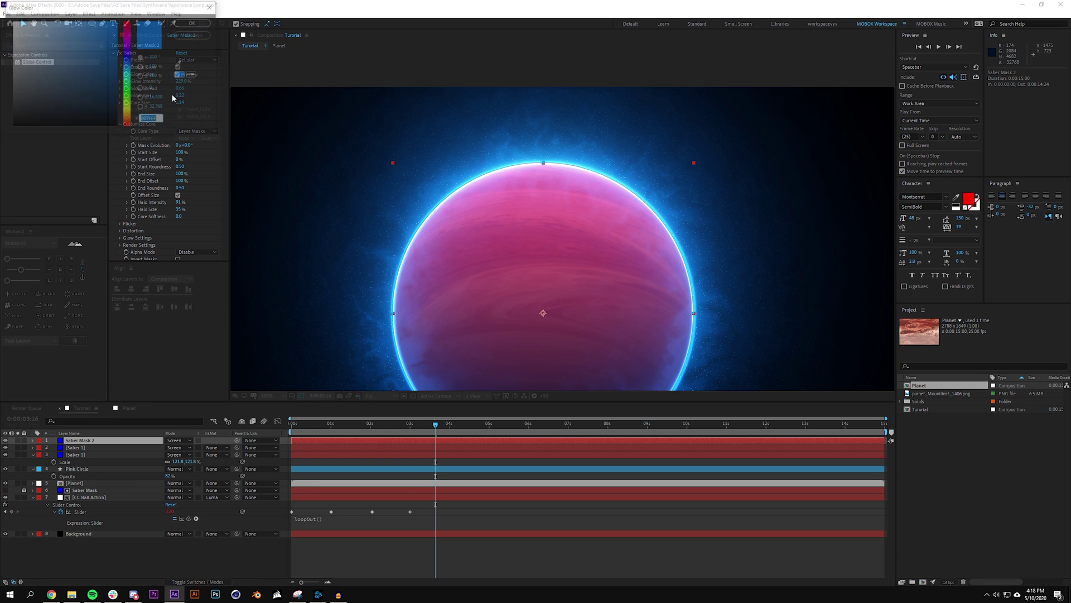
{"action": "left_click_drag", "start_coordinate": [130, 36], "coordinate": [132, 29]}
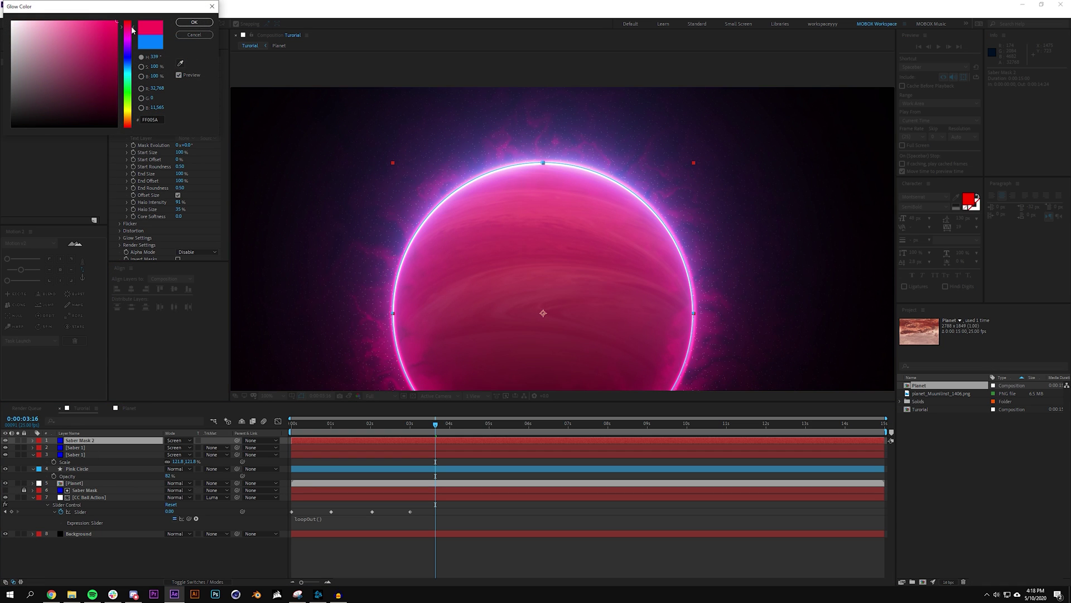
{"action": "left_click", "coordinate": [191, 23]}
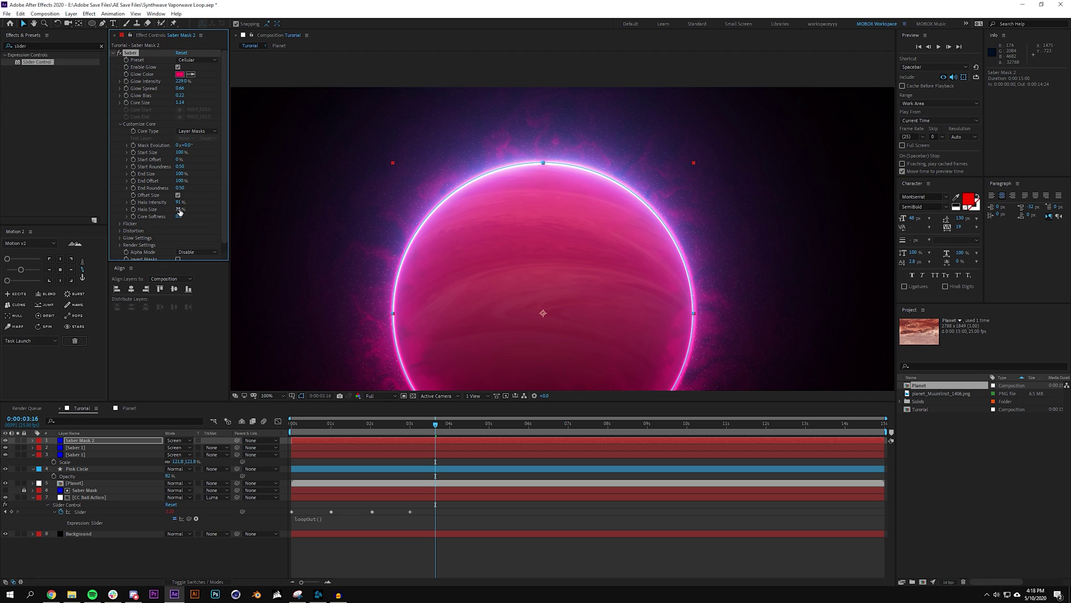
- Try a different Halo Size on Saber Mask 2, and set the intensity multiplier in its Glow Settings to 51
{"action": "left_click_drag", "start_coordinate": [179, 208], "coordinate": [210, 200]}
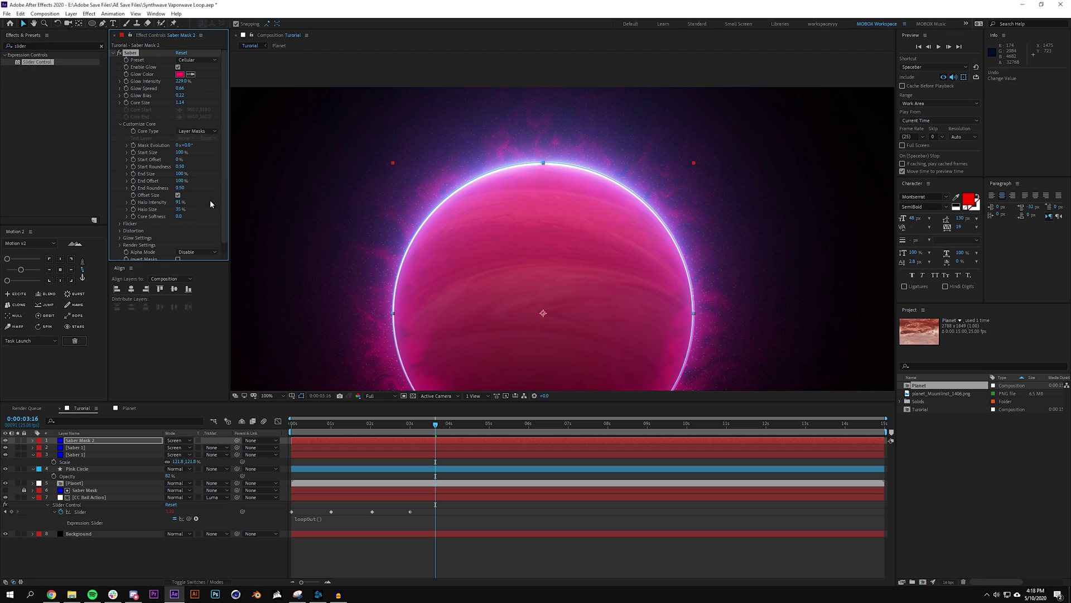
{"action": "left_click", "coordinate": [120, 238]}
{"action": "scroll", "coordinate": [120, 240], "scroll_direction": "down", "scroll_amount": 4}
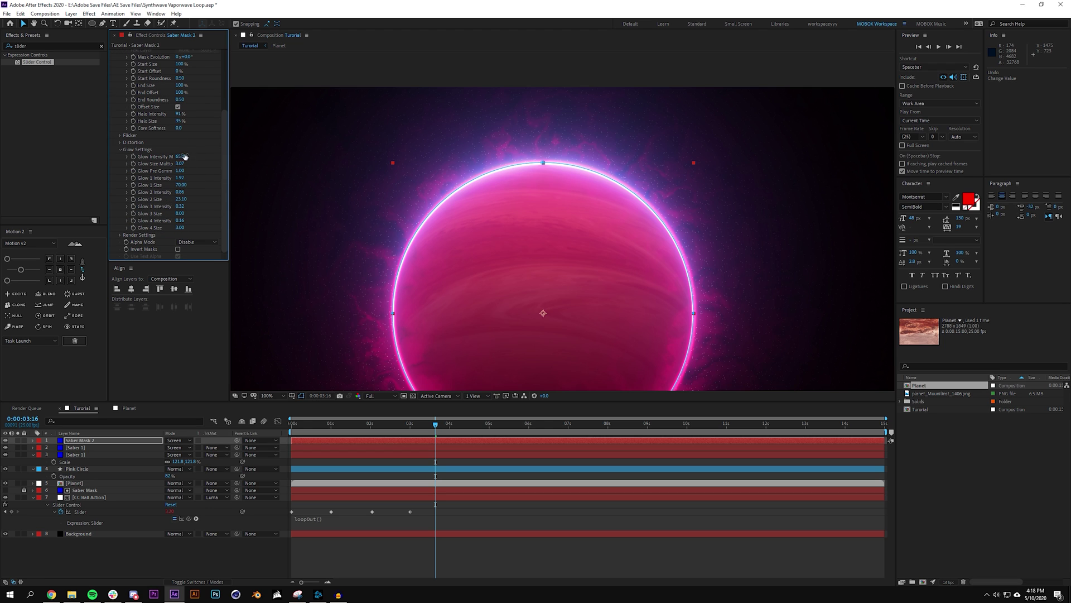
{"action": "left_click_drag", "start_coordinate": [140, 171], "coordinate": [138, 171]}
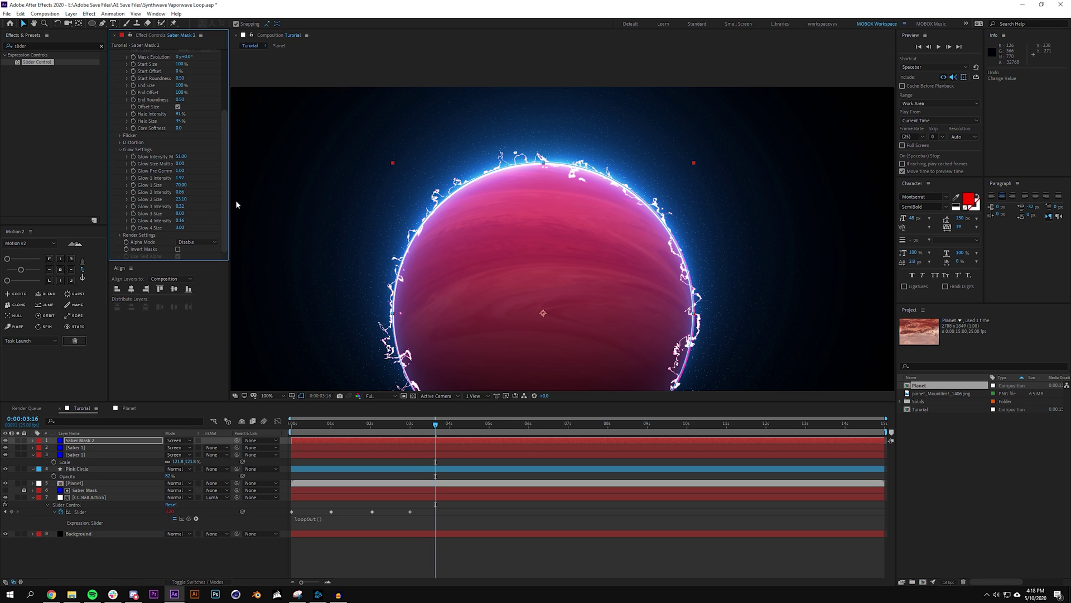
- Try a different glow size multiplier on Saber Mask 2 and undo the change
{"action": "left_click_drag", "start_coordinate": [180, 164], "coordinate": [193, 164]}
{"action": "key", "text": "ctrl+z"}
{"action": "scroll", "coordinate": [491, 282], "scroll_direction": "down", "scroll_amount": 1}
{"action": "left_click", "coordinate": [149, 550]}
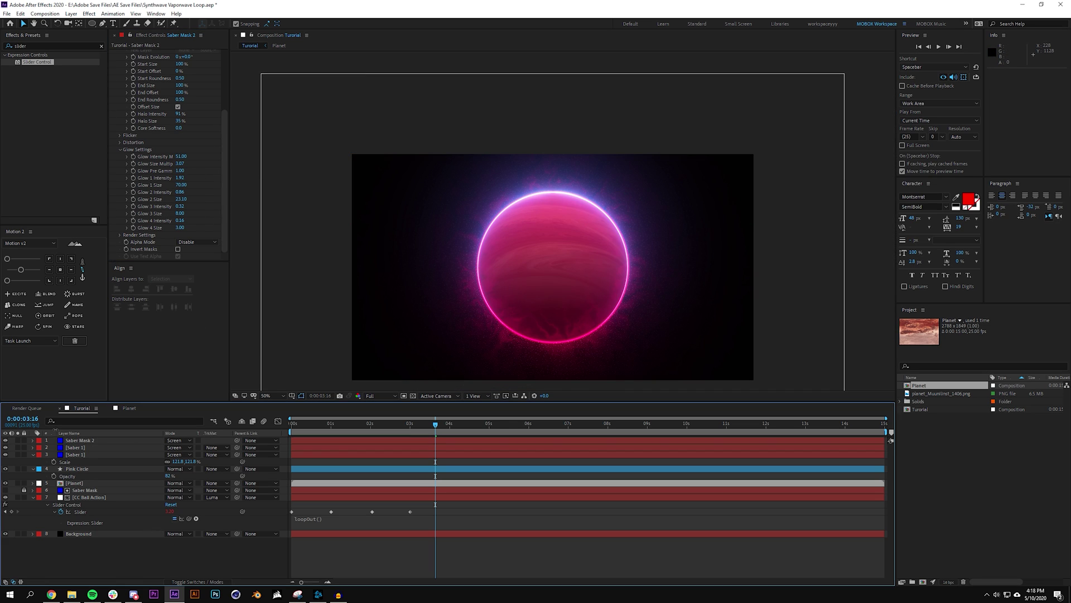
- Lower Saber Mask 2's opacity and reduce its scale to about 120%
{"action": "left_click", "coordinate": [81, 440]}
{"action": "key", "text": "t"}
{"action": "mouse_move", "coordinate": [172, 447]}
{"action": "left_mouse_down"}
{"action": "mouse_move", "coordinate": [143, 451]}
{"action": "mouse_move", "coordinate": [152, 447]}
{"action": "left_mouse_up"}
{"action": "left_click", "coordinate": [184, 550]}
- Check the softened pink glow around the planet, return to the first frame and save the project
{"action": "scroll", "coordinate": [600, 292], "scroll_direction": "up", "scroll_amount": 1}
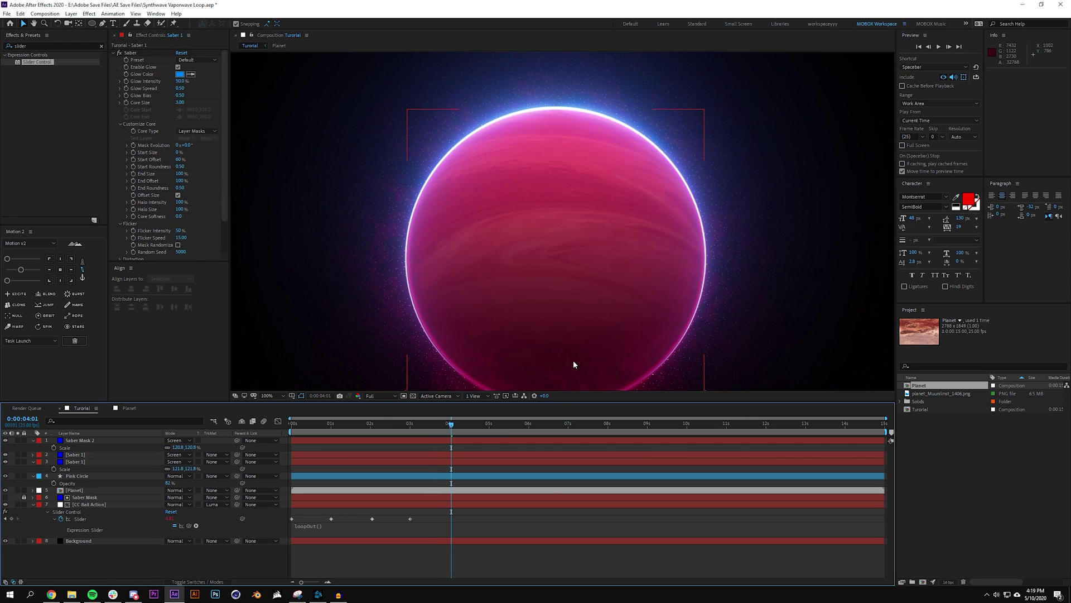
{"action": "scroll", "coordinate": [614, 230], "scroll_direction": "down", "scroll_amount": 2}
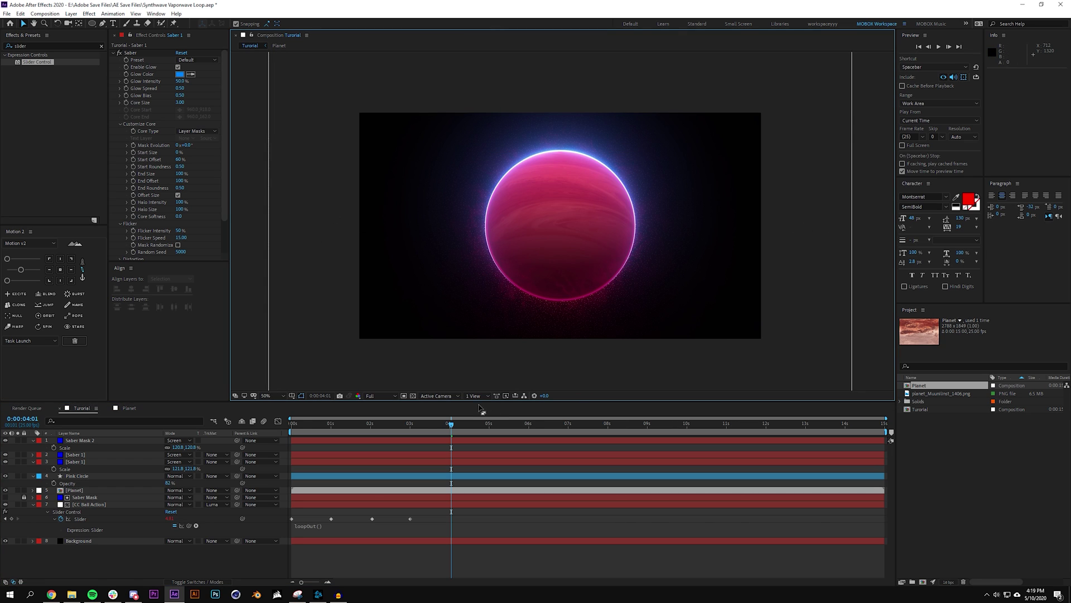
{"action": "key", "text": "Home"}
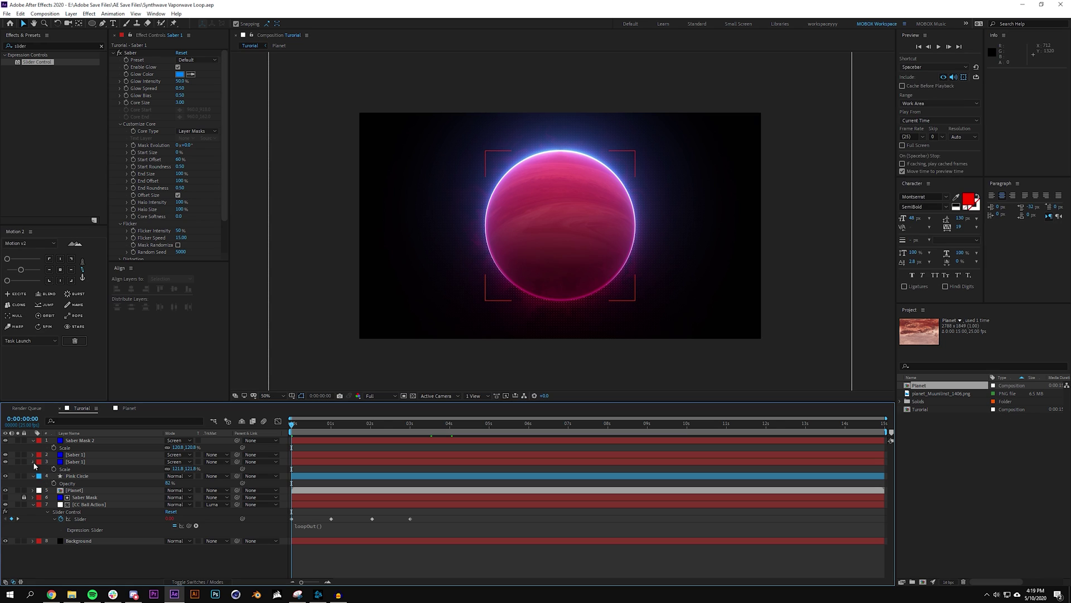
- Collapse the expanded properties of the Saber, Pink Circle, CC Ball Action and Saber Mask 2 layers
{"action": "left_click", "coordinate": [33, 462]}
{"action": "left_click", "coordinate": [33, 468]}
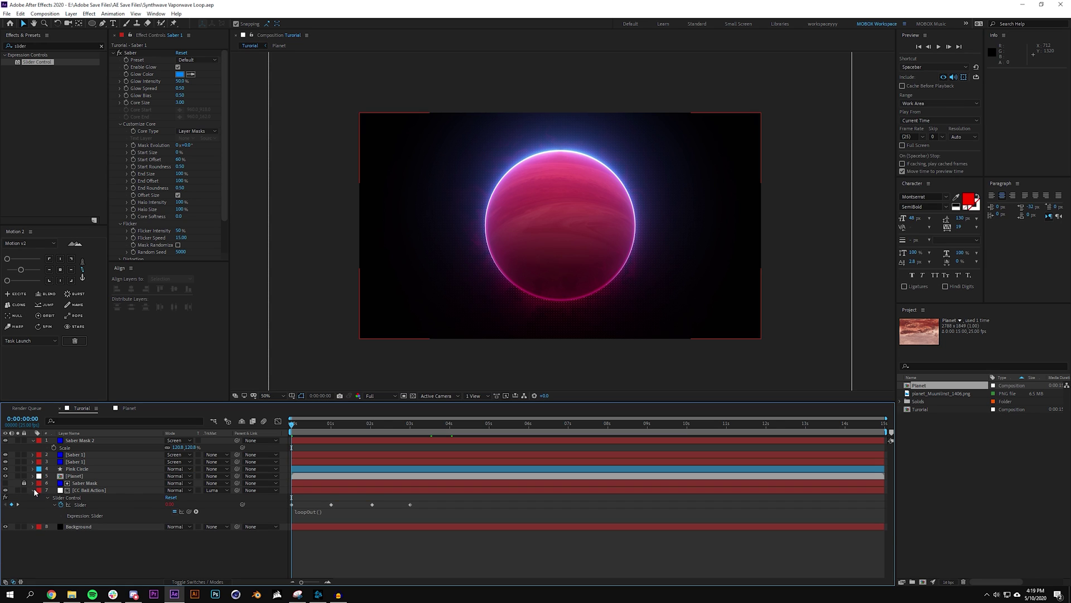
{"action": "left_click", "coordinate": [33, 490]}
{"action": "left_click", "coordinate": [33, 440]}
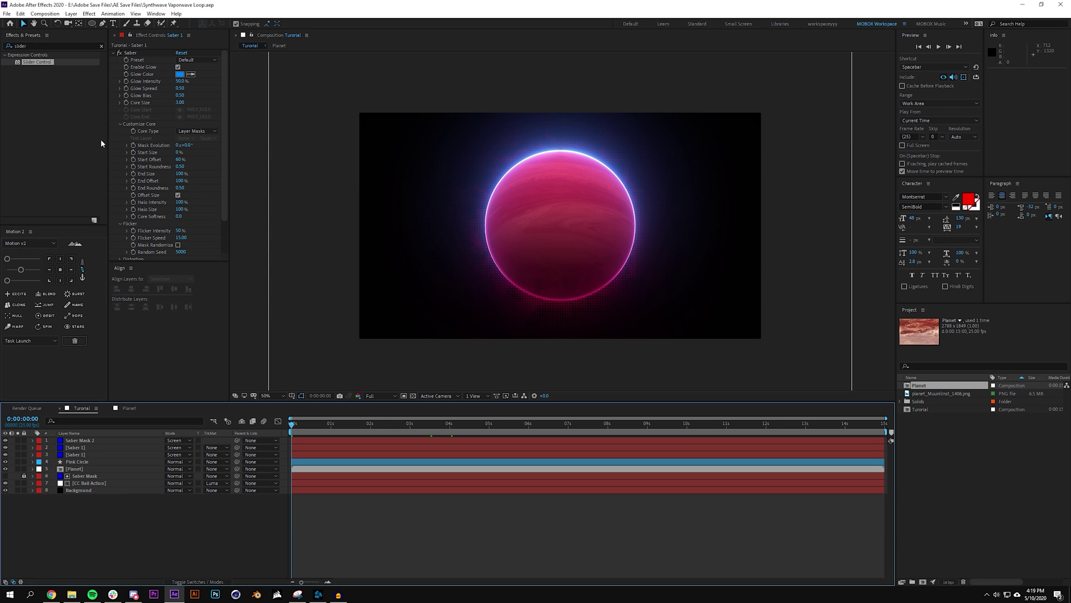
- Add an adjustment layer with its anchor point at its top centre and move it down to cover the composition's lower half
{"action": "left_click", "coordinate": [70, 13]}
{"action": "mouse_move", "coordinate": [112, 22]}
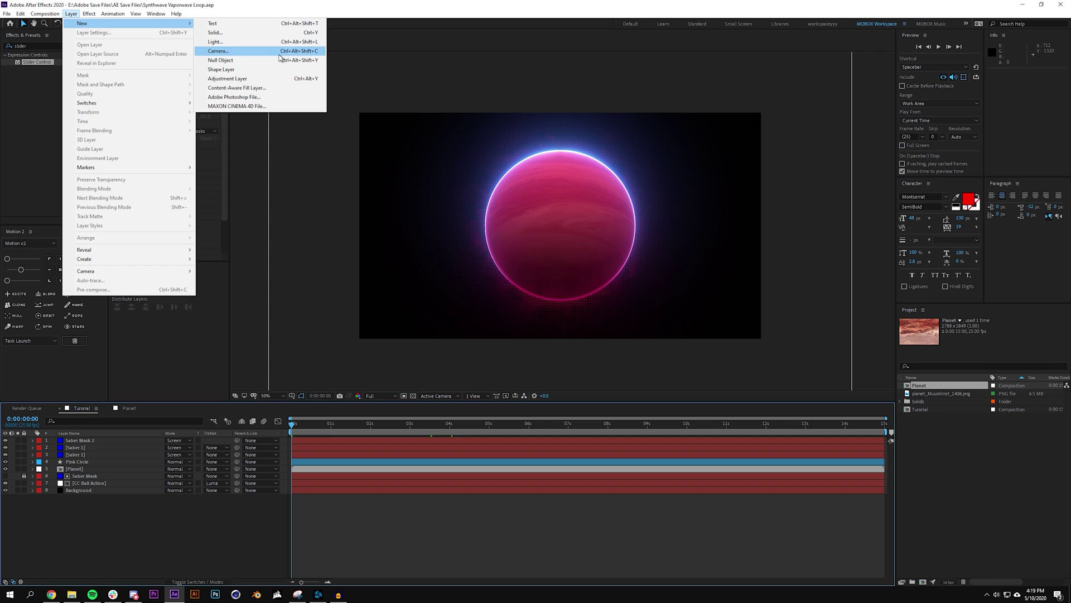
{"action": "left_click", "coordinate": [242, 78]}
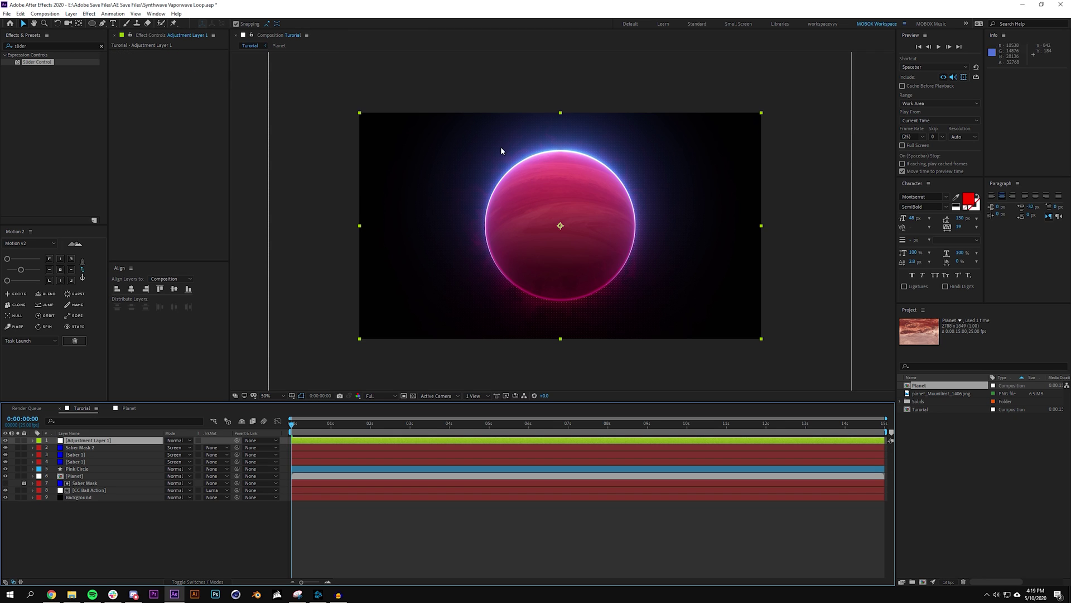
{"action": "left_click", "coordinate": [60, 258]}
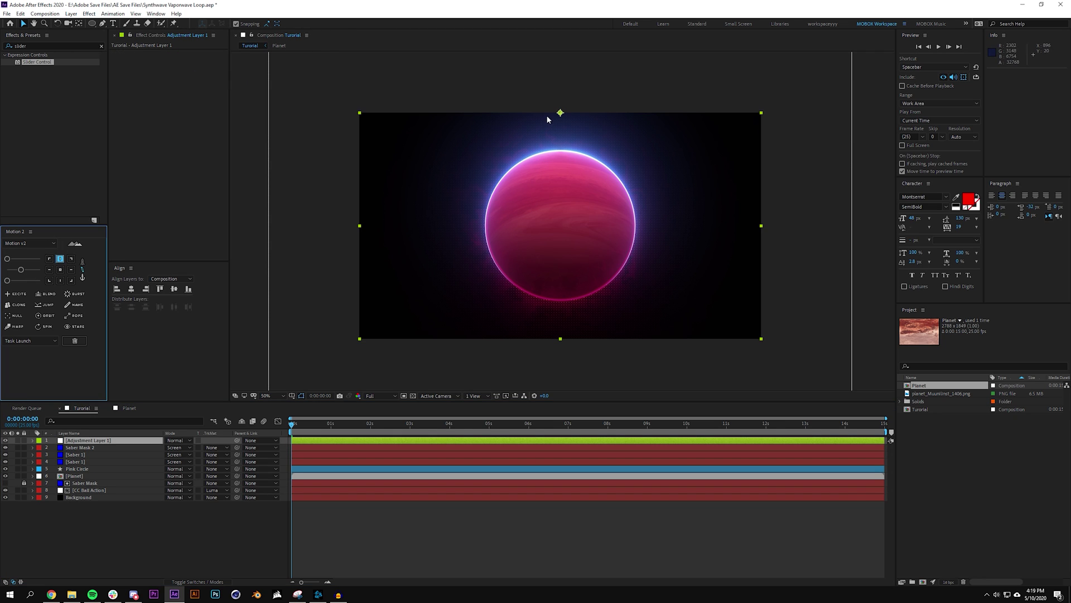
{"action": "left_click_drag", "start_coordinate": [546, 118], "coordinate": [568, 223]}
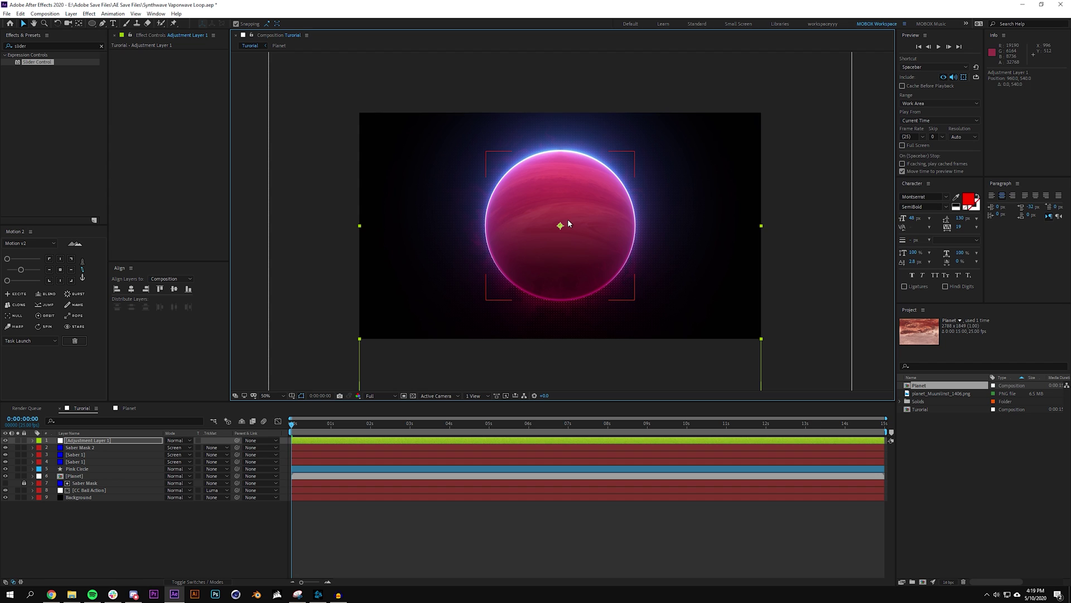
{"action": "left_click", "coordinate": [153, 516]}
- Apply Turbulent Displace to the adjustment layer with Horizontal Displacement, an amount of 204 and a size of 13
{"action": "left_click", "coordinate": [47, 46]}
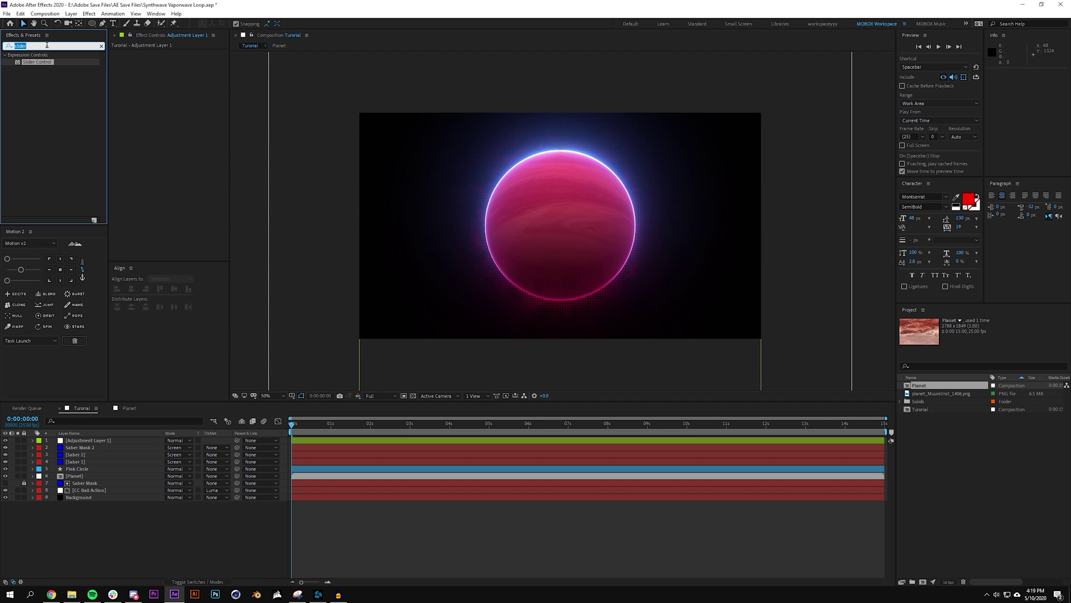
{"action": "type", "text": "turb"}
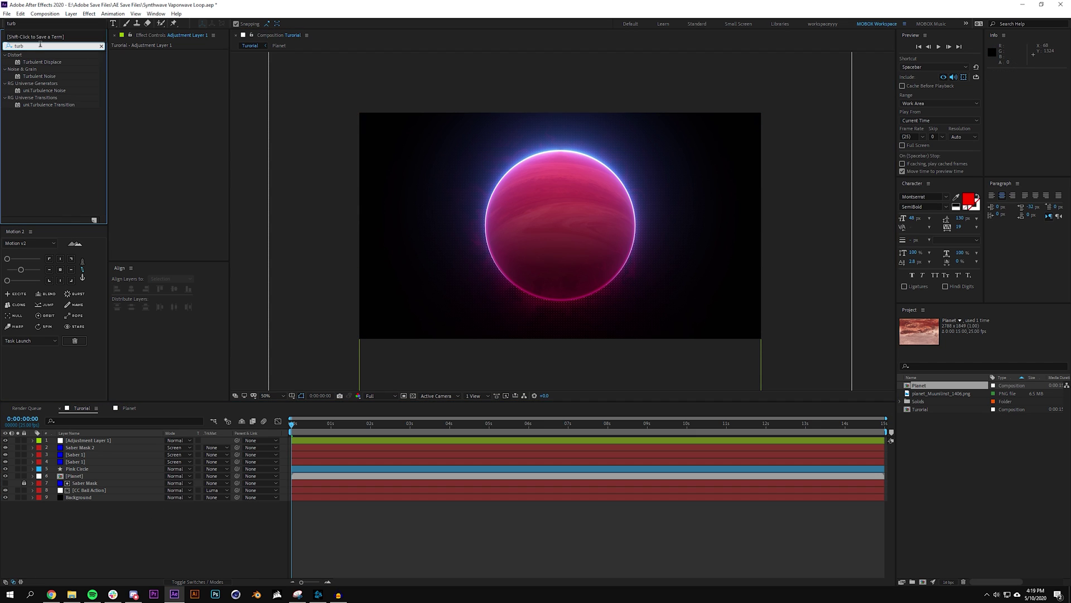
{"action": "left_click_drag", "start_coordinate": [40, 63], "coordinate": [111, 441]}
{"action": "left_click", "coordinate": [198, 60]}
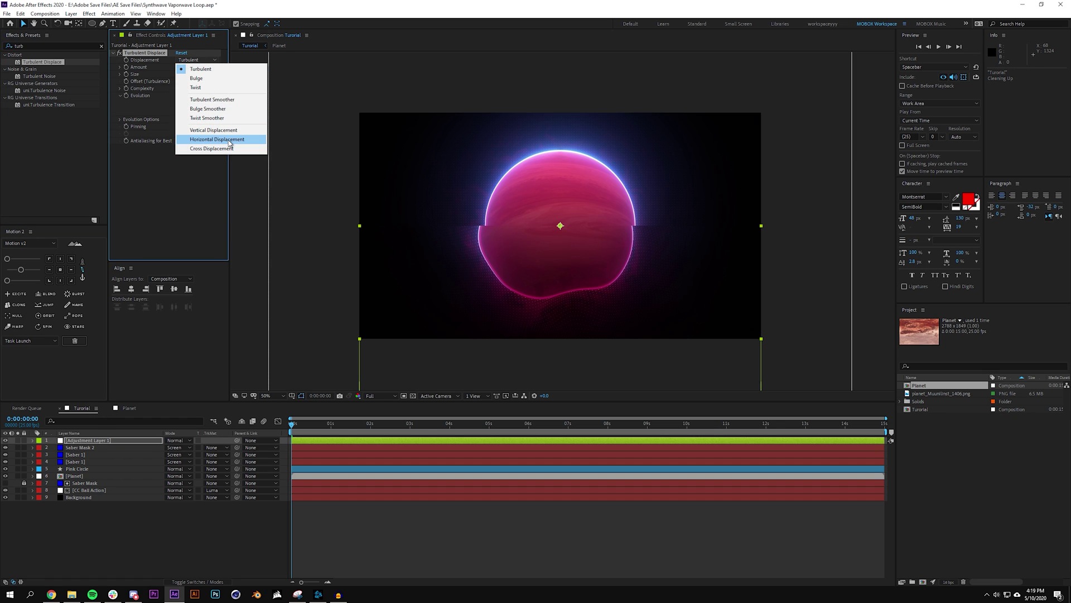
{"action": "left_click", "coordinate": [229, 143]}
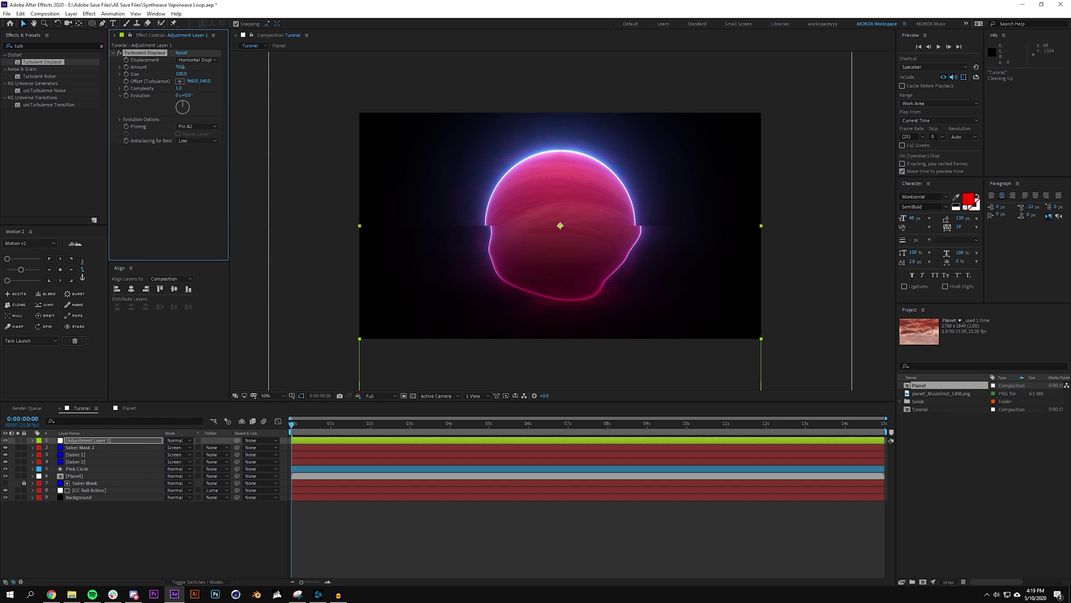
{"action": "left_click_drag", "start_coordinate": [180, 74], "coordinate": [247, 68]}
{"action": "key", "text": "ctrl+shift+a"}
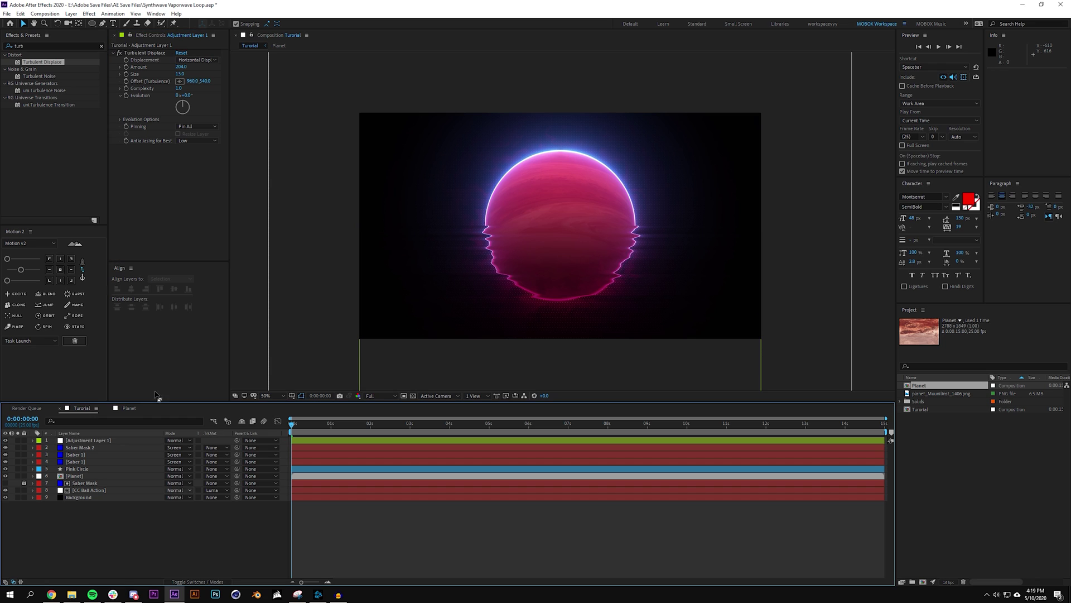
- Apply the Mirror effect above Turbulent Displace on the adjustment layer and set its Reflection Center X to 960
{"action": "double_click", "coordinate": [36, 46]}
{"action": "type", "text": "mirror"}
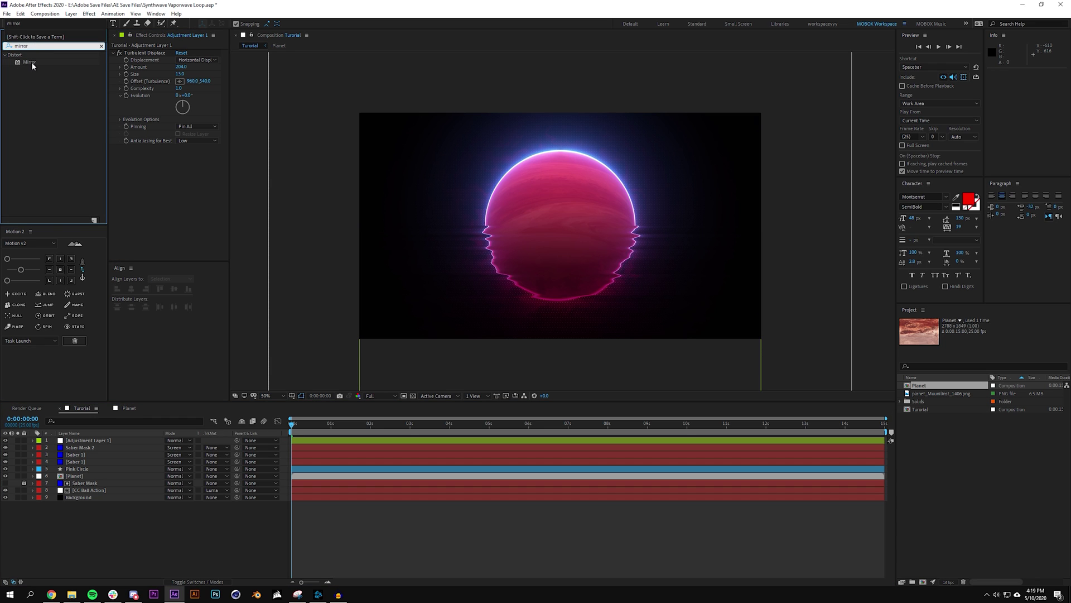
{"action": "left_click_drag", "start_coordinate": [31, 62], "coordinate": [163, 50]}
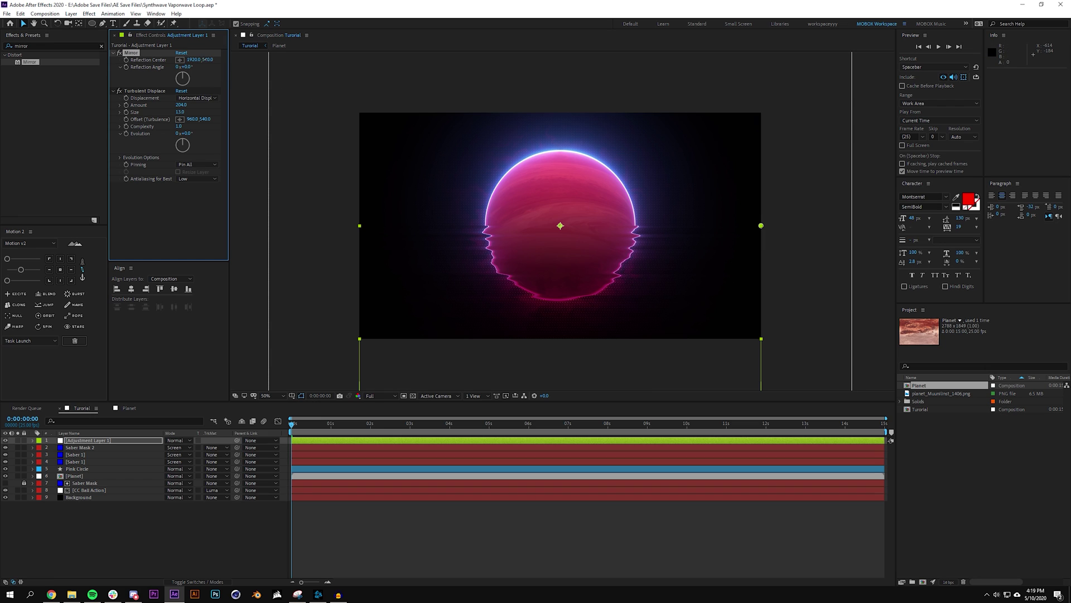
{"action": "left_click", "coordinate": [195, 60]}
{"action": "type", "text": "960"}
{"action": "key", "text": "Tab"}
{"action": "key", "text": "Return"}
- Set the Mirror effect's Reflection Angle to 90° so the planet's upper half is reflected downward
{"action": "left_click", "coordinate": [187, 67]}
{"action": "key", "text": "Return"}
{"action": "left_click_drag", "start_coordinate": [190, 64], "coordinate": [211, 58]}
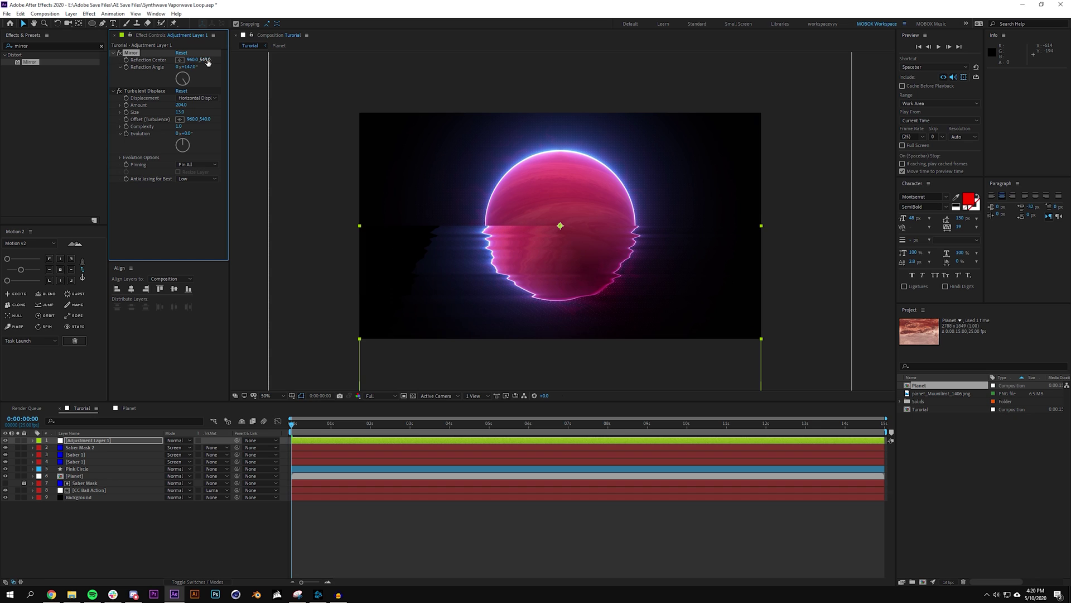
{"action": "key", "text": "ctrl+z"}
{"action": "left_click", "coordinate": [250, 529]}
{"action": "left_click", "coordinate": [549, 274]}
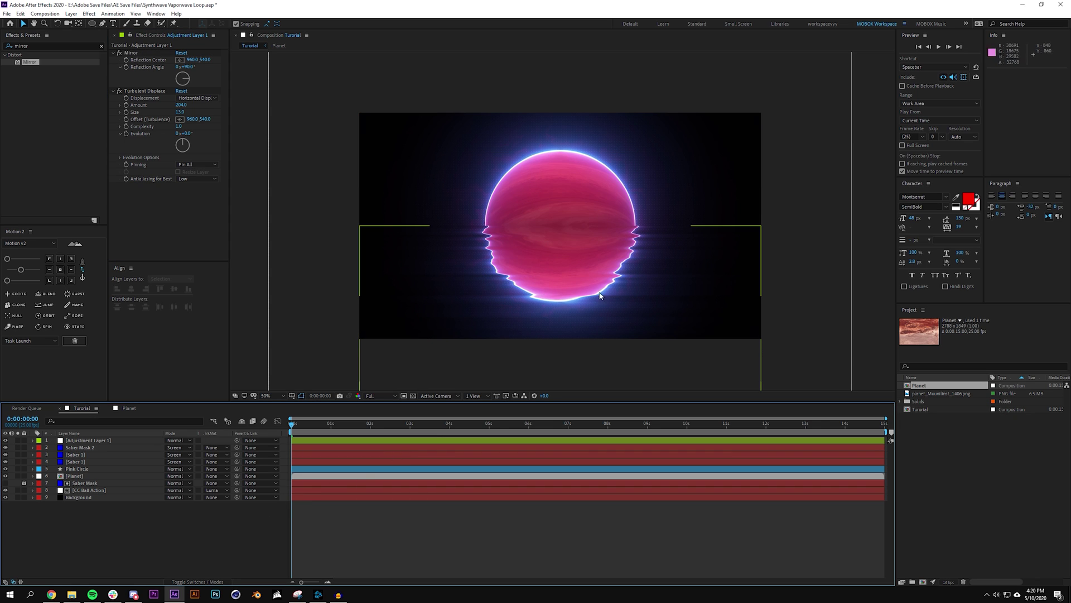
- Examine the mirrored and displaced lower half of the planet up close
{"action": "left_click", "coordinate": [523, 120]}
{"action": "left_click", "coordinate": [568, 218]}
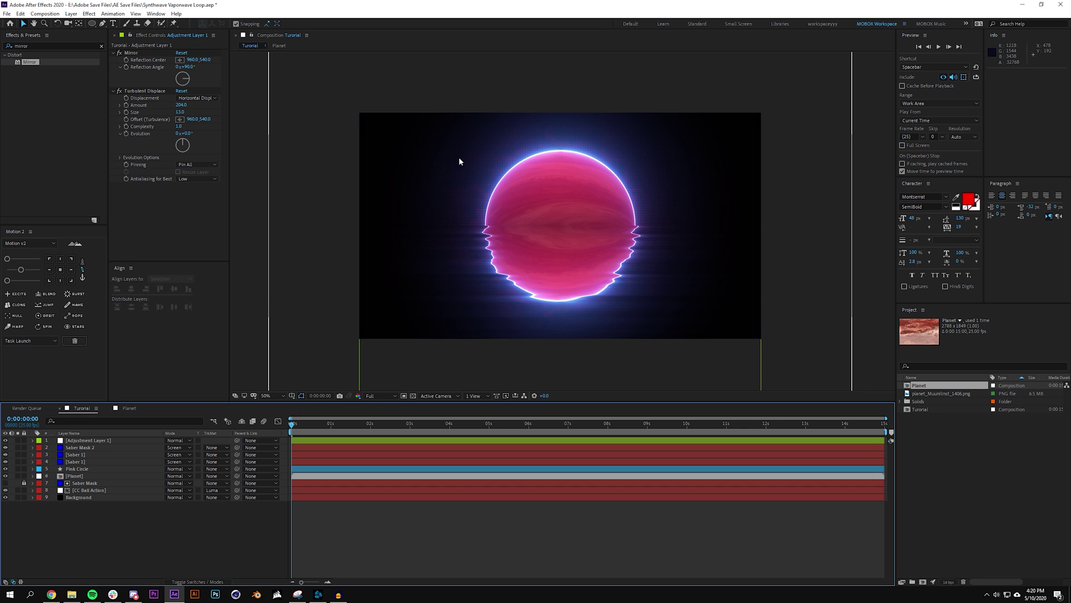
{"action": "left_click", "coordinate": [480, 251]}
{"action": "scroll", "coordinate": [547, 202], "scroll_direction": "up", "scroll_amount": 1}
{"action": "left_click_drag", "start_coordinate": [569, 310], "coordinate": [570, 280]}
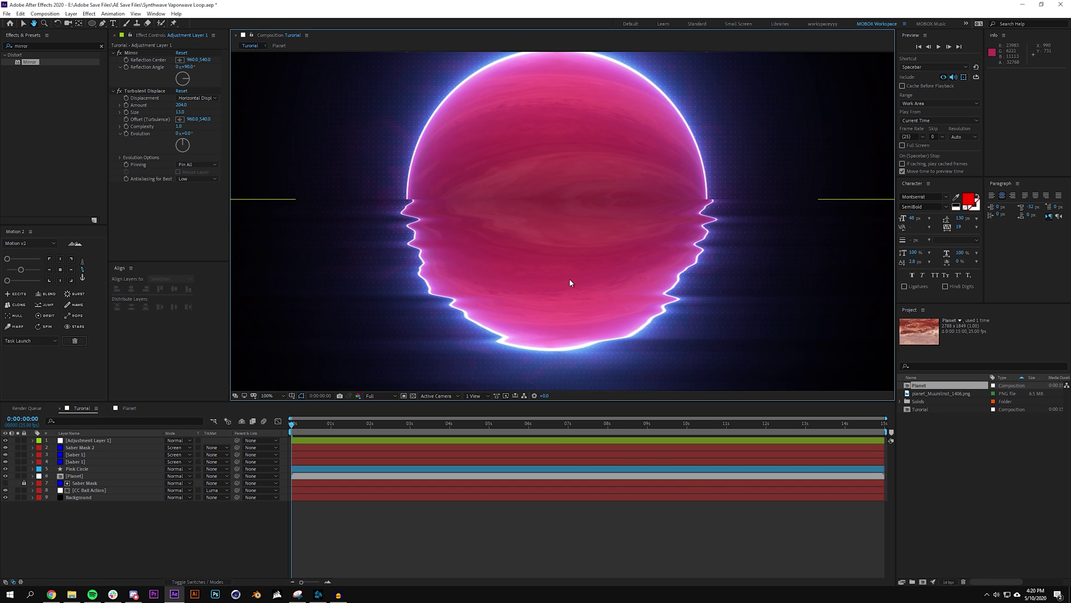
{"action": "scroll", "coordinate": [569, 279], "scroll_direction": "down", "scroll_amount": 2}
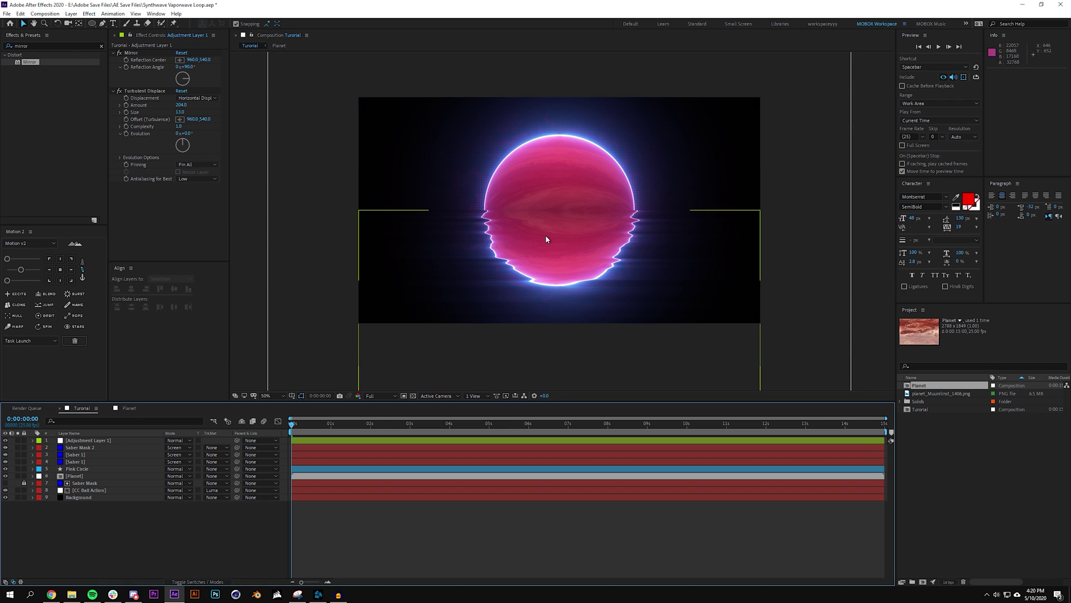
{"action": "left_click", "coordinate": [28, 40]}
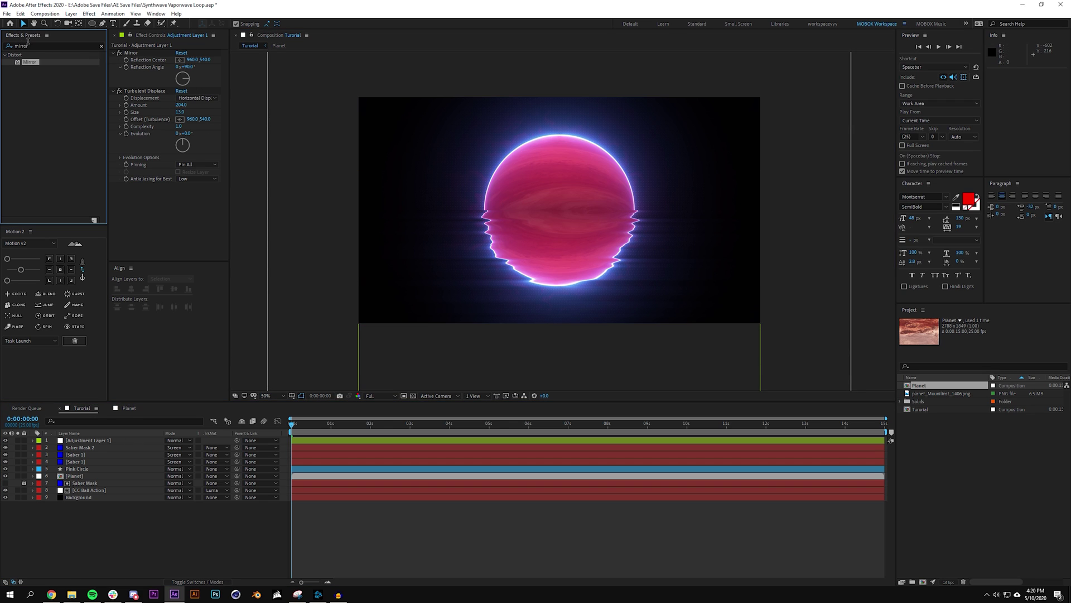
{"action": "left_click", "coordinate": [139, 496]}
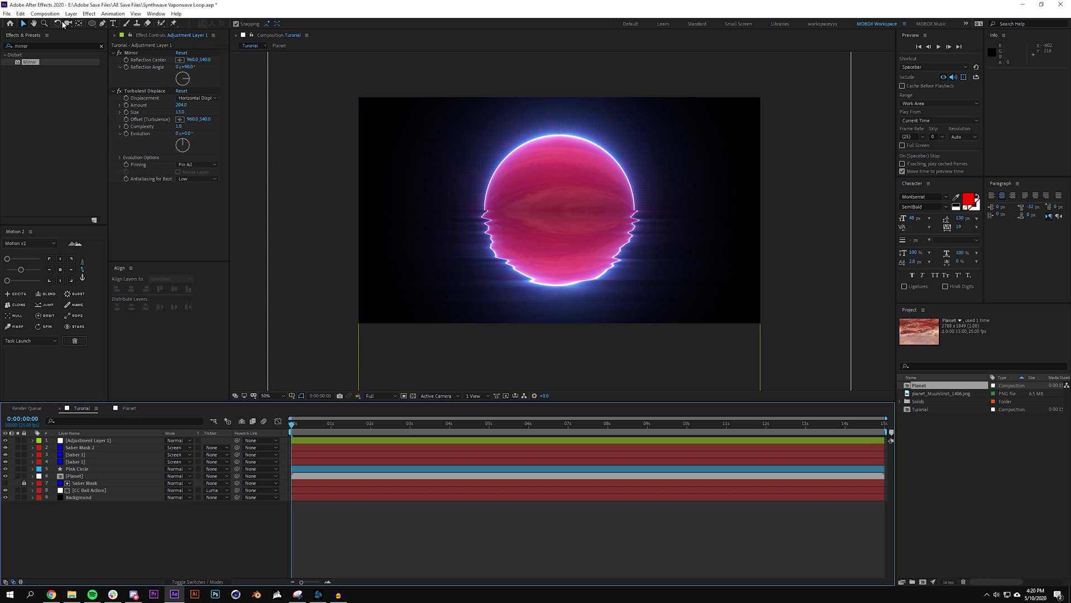
- Set the Rectangle tool's linear gradient fill to run from white to black and raise the end stop's opacity
{"action": "left_click_drag", "start_coordinate": [90, 25], "coordinate": [129, 27]}
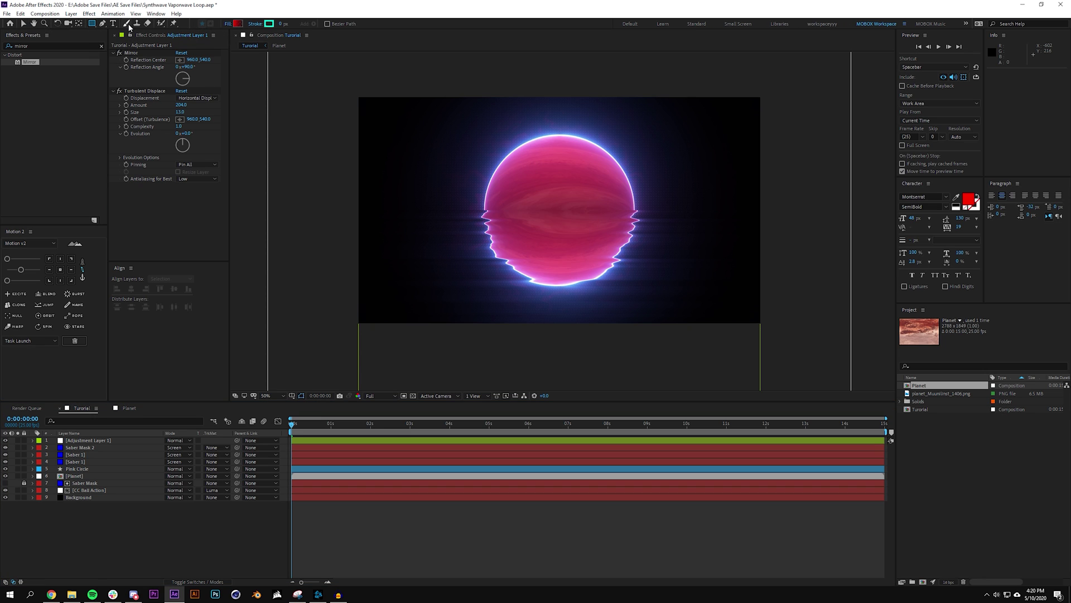
{"action": "left_click", "coordinate": [238, 23]}
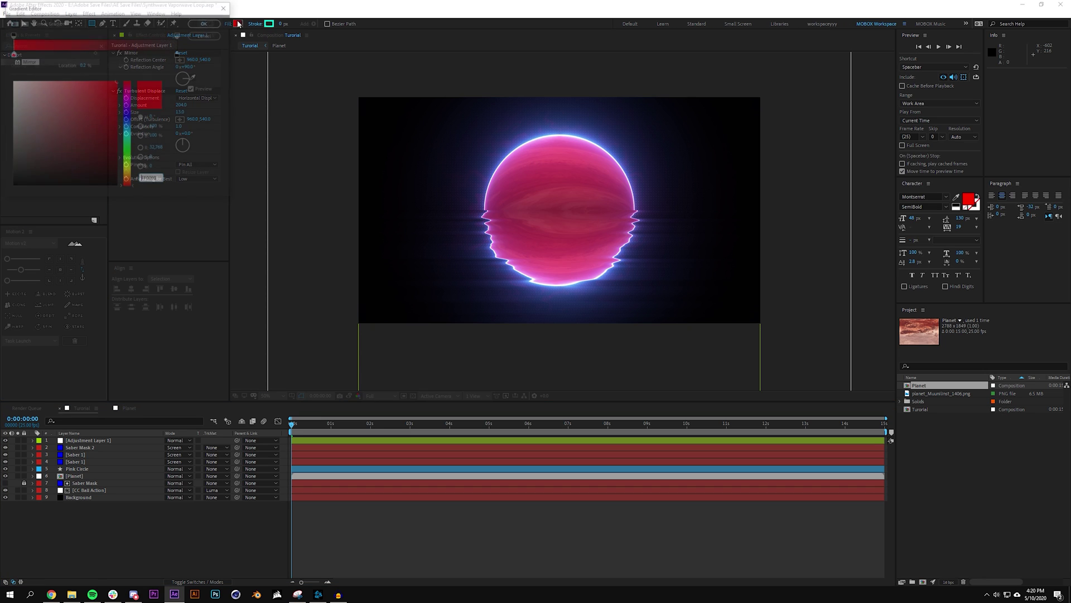
{"action": "left_click", "coordinate": [12, 54]}
{"action": "left_click_drag", "start_coordinate": [34, 105], "coordinate": [11, 81]}
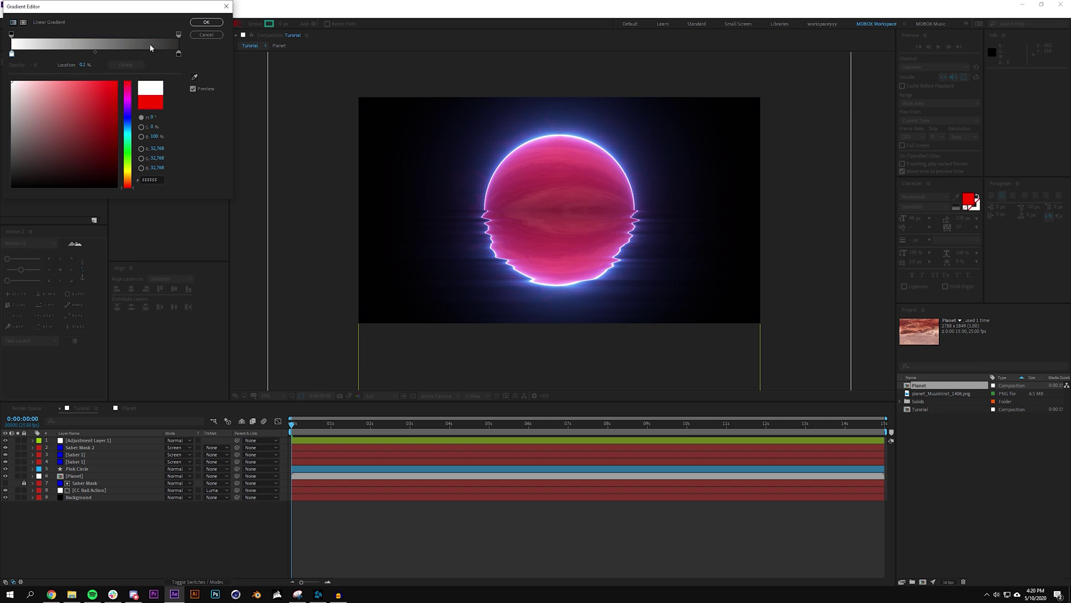
{"action": "left_click", "coordinate": [179, 53]}
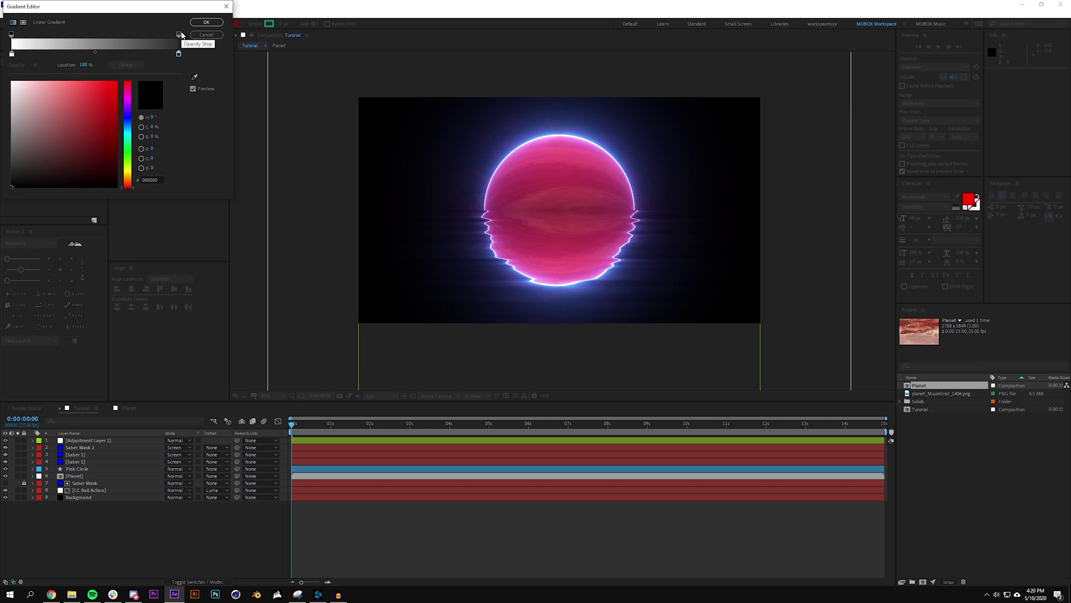
{"action": "left_click", "coordinate": [179, 35]}
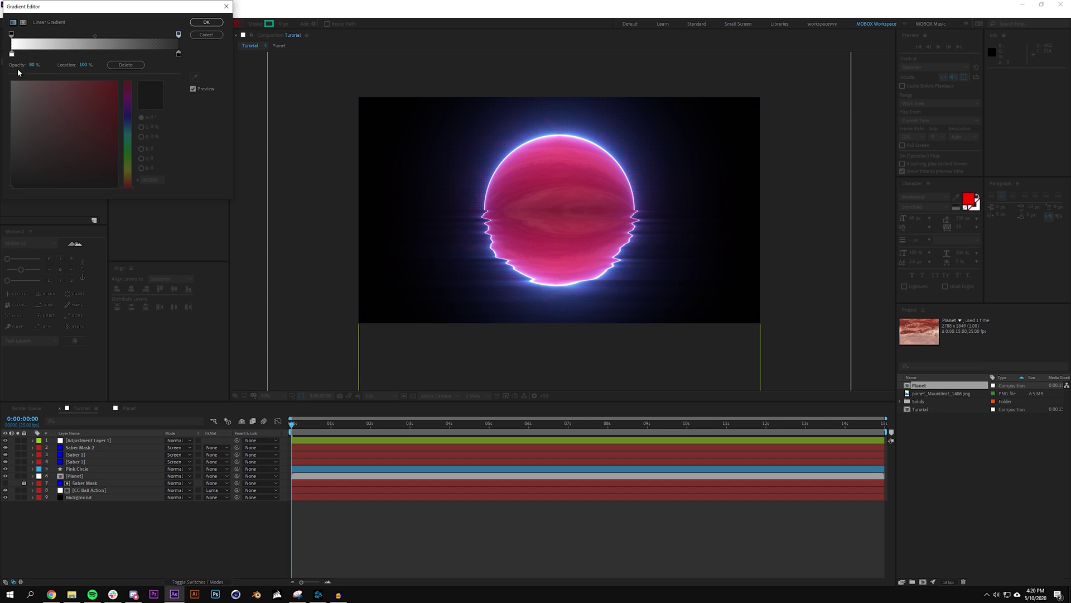
{"action": "left_click_drag", "start_coordinate": [33, 67], "coordinate": [45, 66]}
{"action": "left_click", "coordinate": [205, 22]}
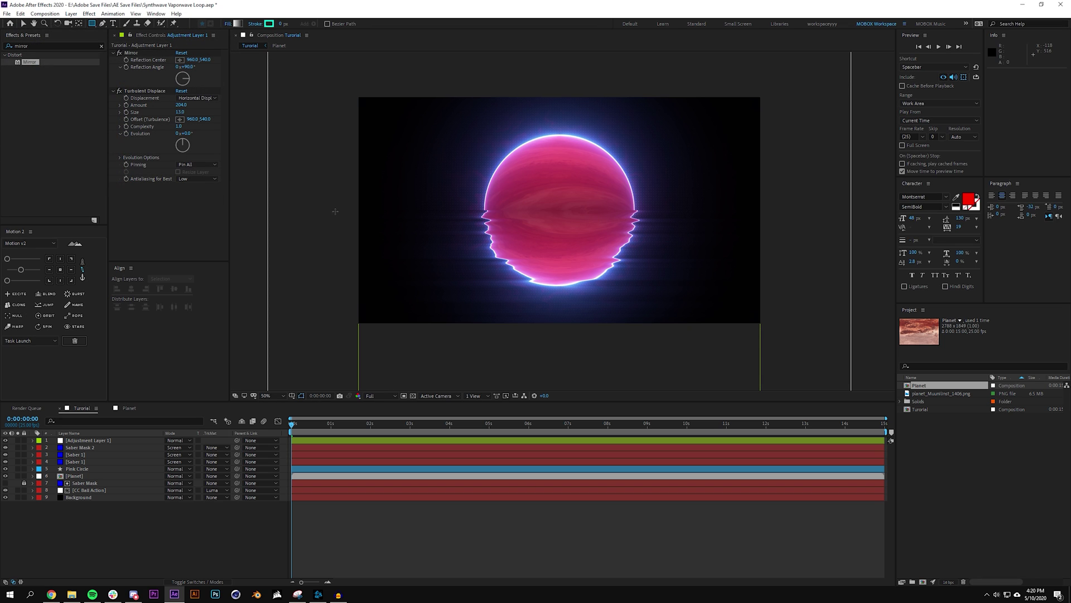
- Draw a rectangle over the composition's lower half, from its vertical centre down, with the gradient running from black at its top to white at its bottom
{"action": "left_click_drag", "start_coordinate": [347, 195], "coordinate": [770, 334]}
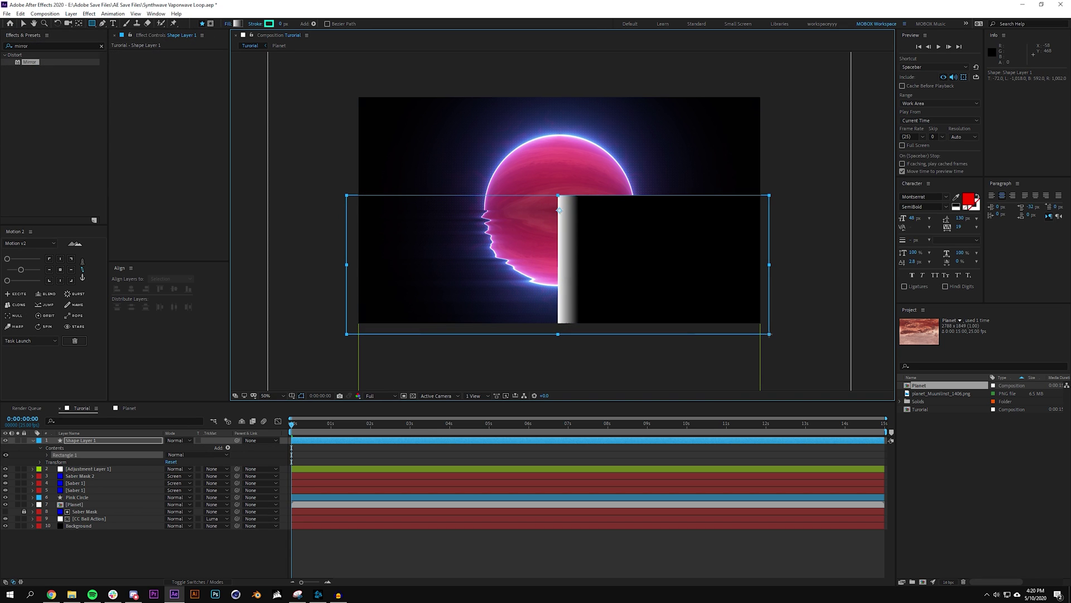
{"action": "left_click", "coordinate": [23, 23]}
{"action": "left_click_drag", "start_coordinate": [579, 264], "coordinate": [558, 334]}
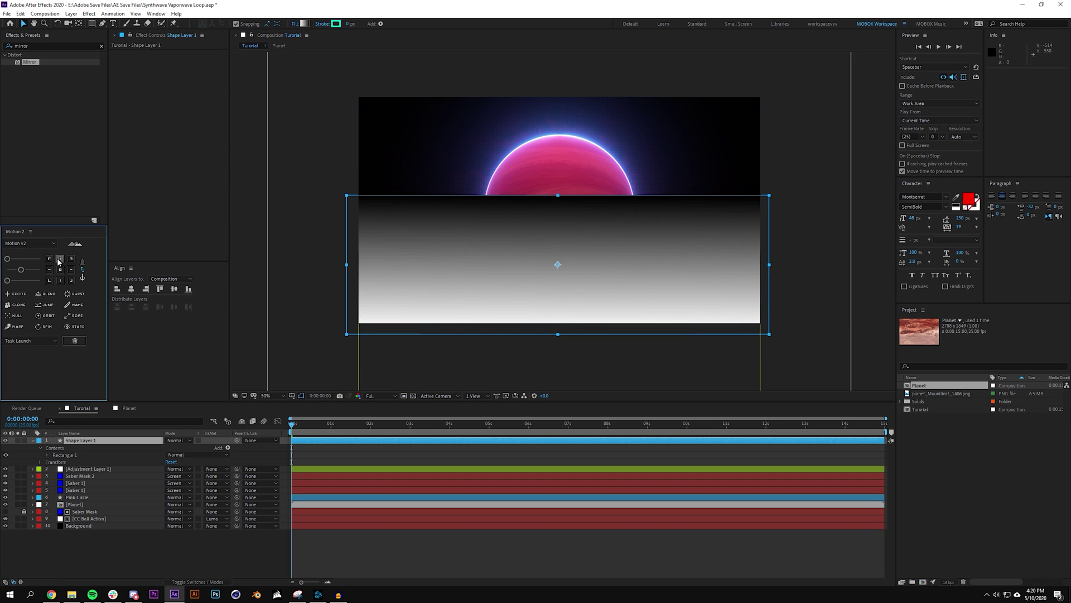
{"action": "left_click_drag", "start_coordinate": [558, 196], "coordinate": [557, 210]}
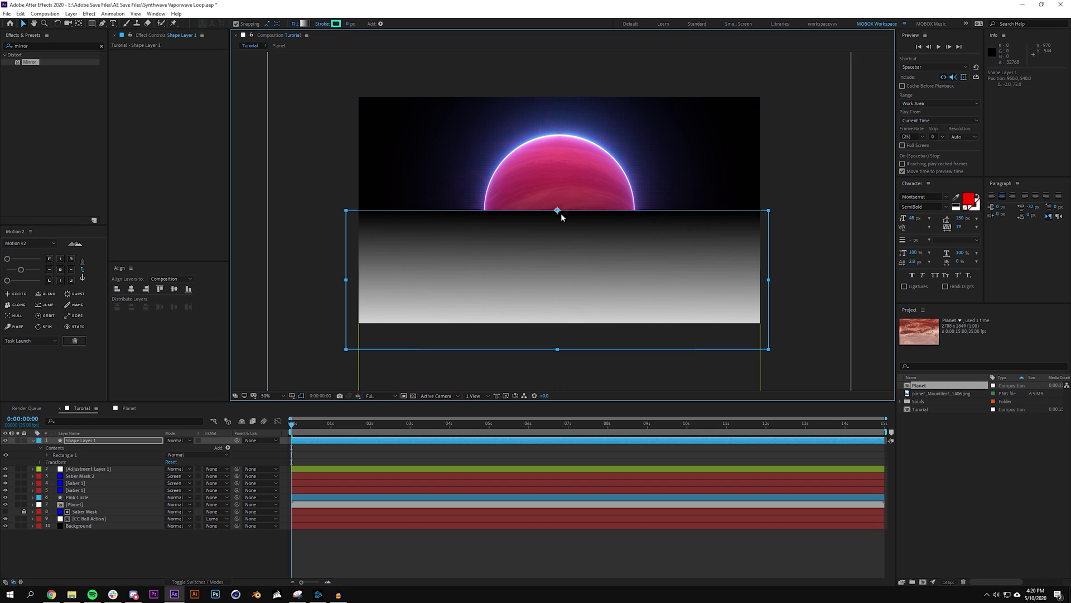
{"action": "left_click", "coordinate": [244, 534]}
- Rename the gradient shape layer as Camera Lens Blur Map, then lock and hide it
{"action": "left_click", "coordinate": [84, 441]}
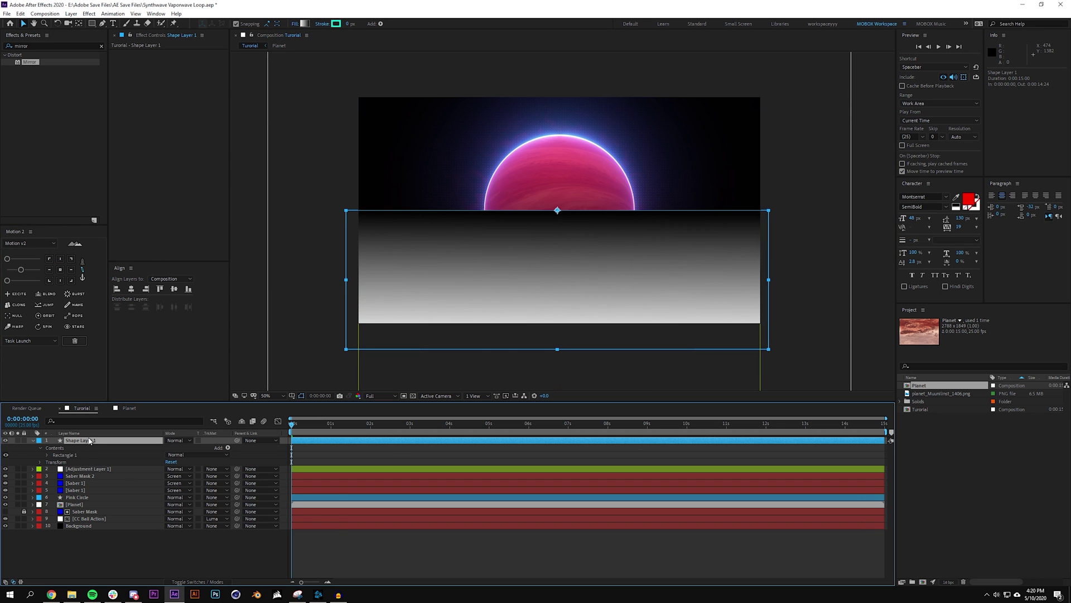
{"action": "key", "text": "Return"}
{"action": "type", "text": "Camera"}
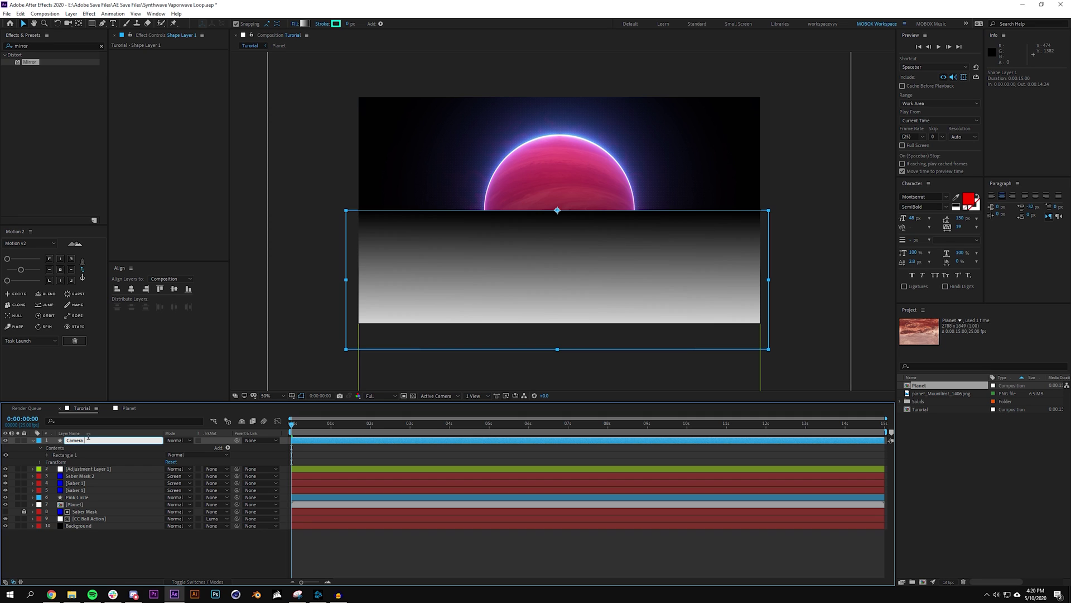
{"action": "type", "text": " Lens Blur Map"}
{"action": "key", "text": "Return"}
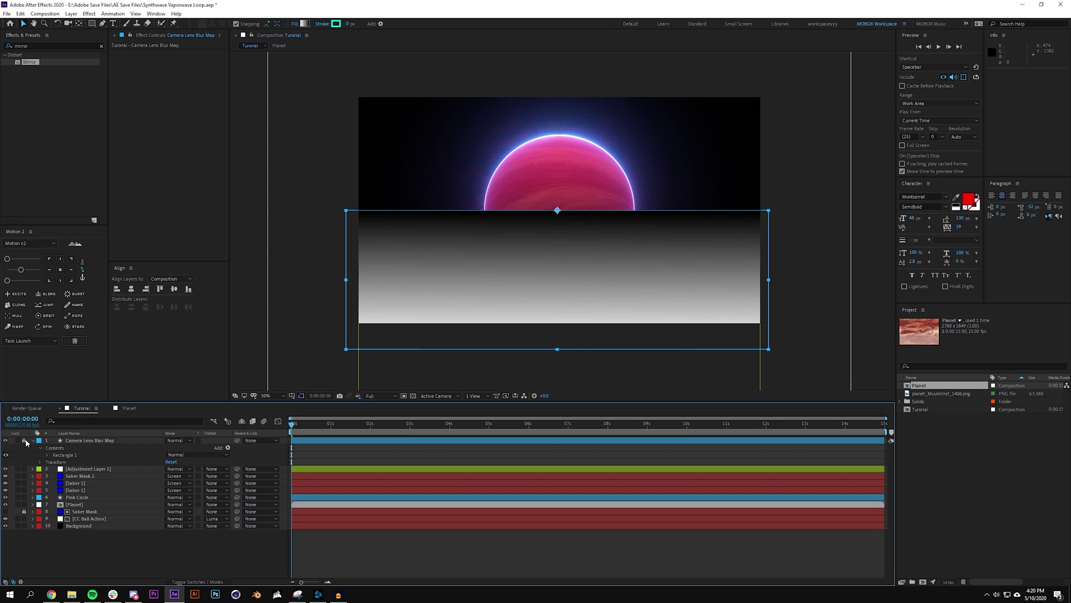
{"action": "left_click", "coordinate": [6, 441]}
- Find the Camera Lens Blur effect and apply it to Adjustment Layer 1
{"action": "double_click", "coordinate": [22, 46]}
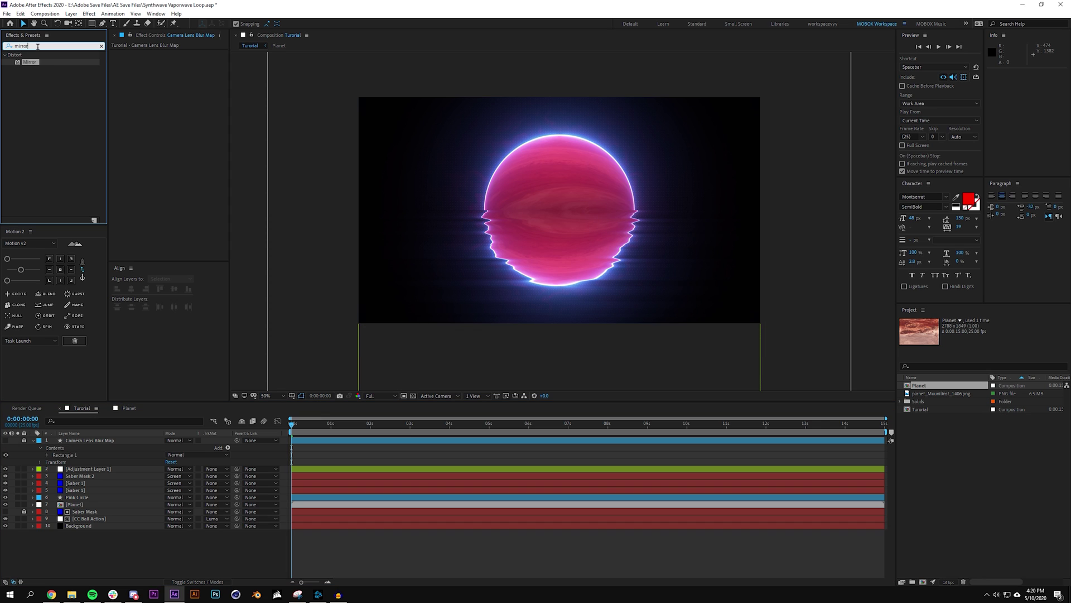
{"action": "type", "text": "camera"}
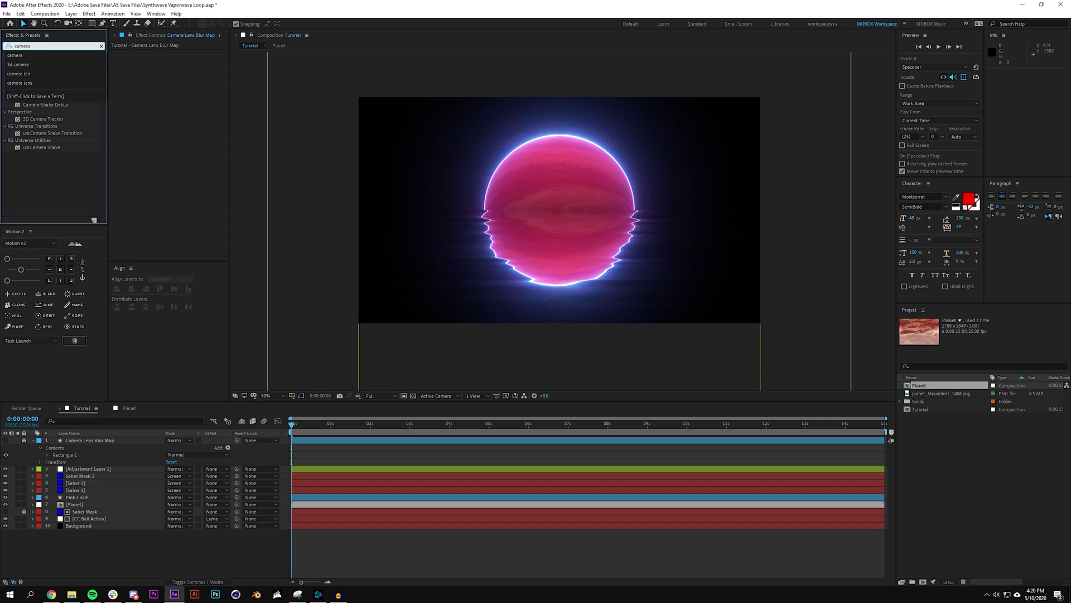
{"action": "left_click", "coordinate": [68, 166]}
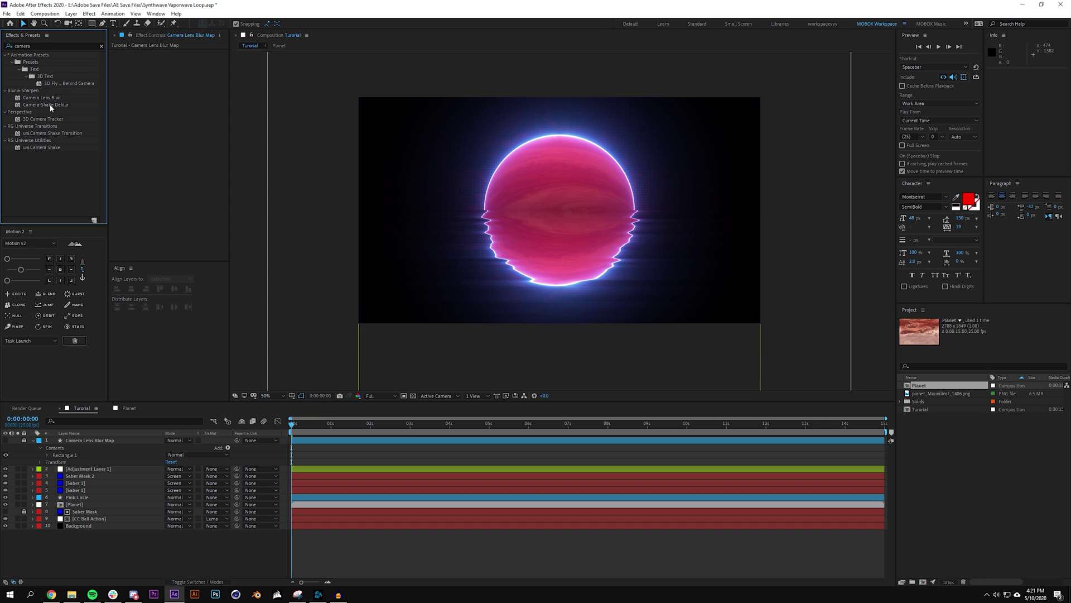
{"action": "left_click_drag", "start_coordinate": [52, 97], "coordinate": [116, 467]}
{"action": "scroll", "coordinate": [117, 66], "scroll_direction": "up", "scroll_amount": 3}
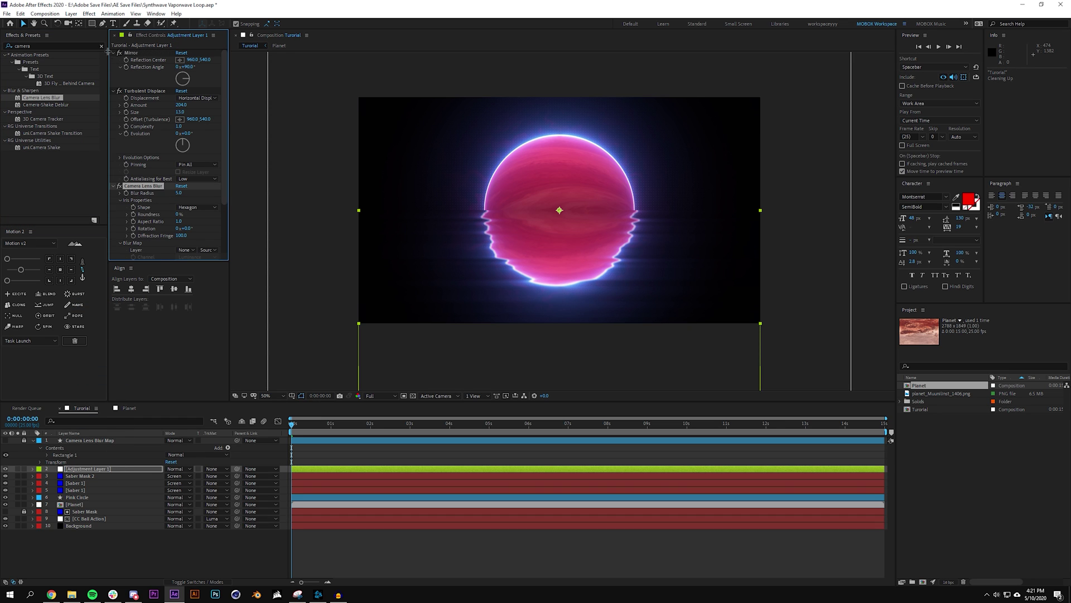
- Use the Camera Lens Blur Map layer with Effects & Masks as the lens blur's map, and set the Blur Radius to 39
{"action": "left_click", "coordinate": [113, 52]}
{"action": "left_click", "coordinate": [113, 60]}
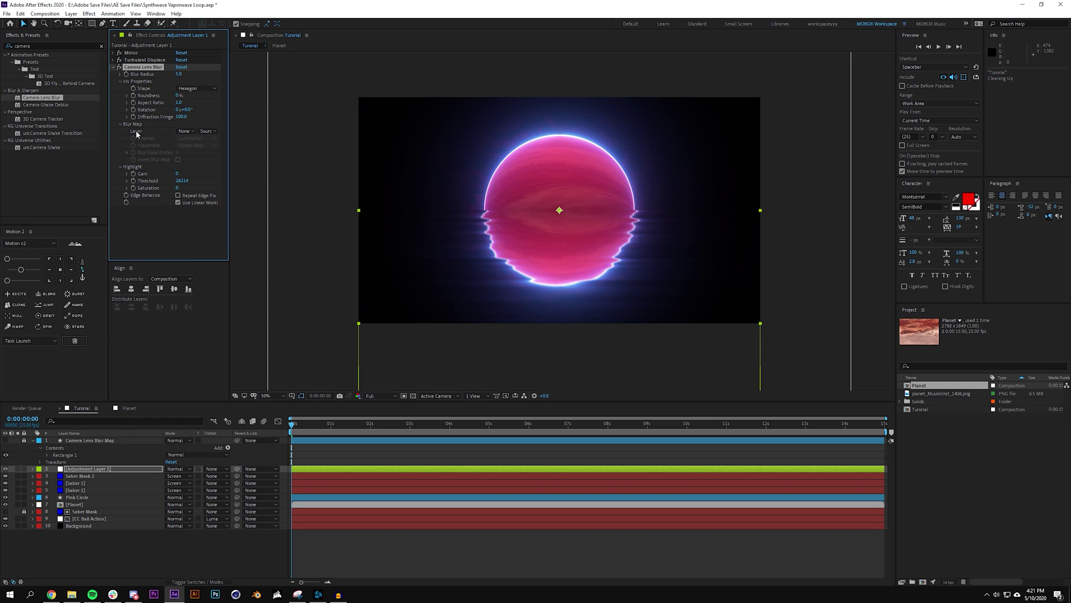
{"action": "left_click", "coordinate": [192, 132]}
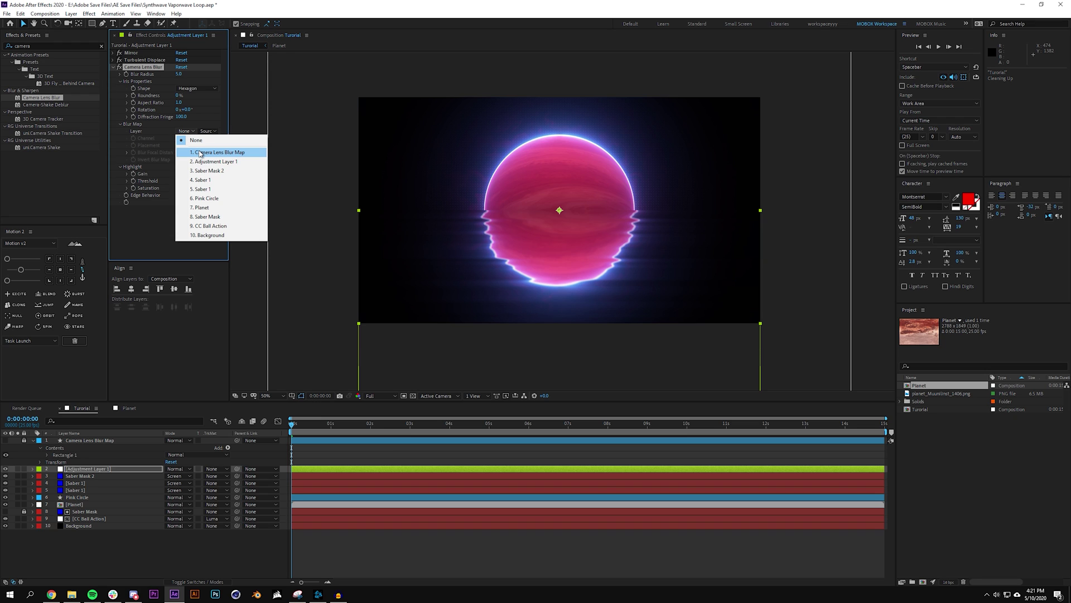
{"action": "left_click", "coordinate": [201, 153]}
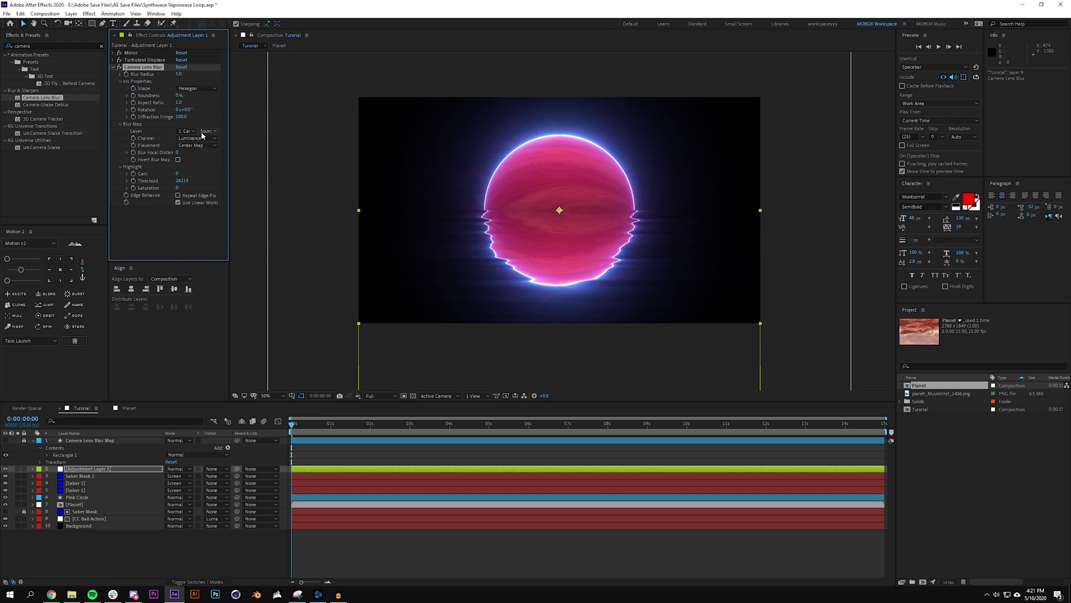
{"action": "left_click", "coordinate": [207, 132]}
{"action": "left_click", "coordinate": [217, 158]}
{"action": "left_click_drag", "start_coordinate": [190, 73], "coordinate": [192, 73]}
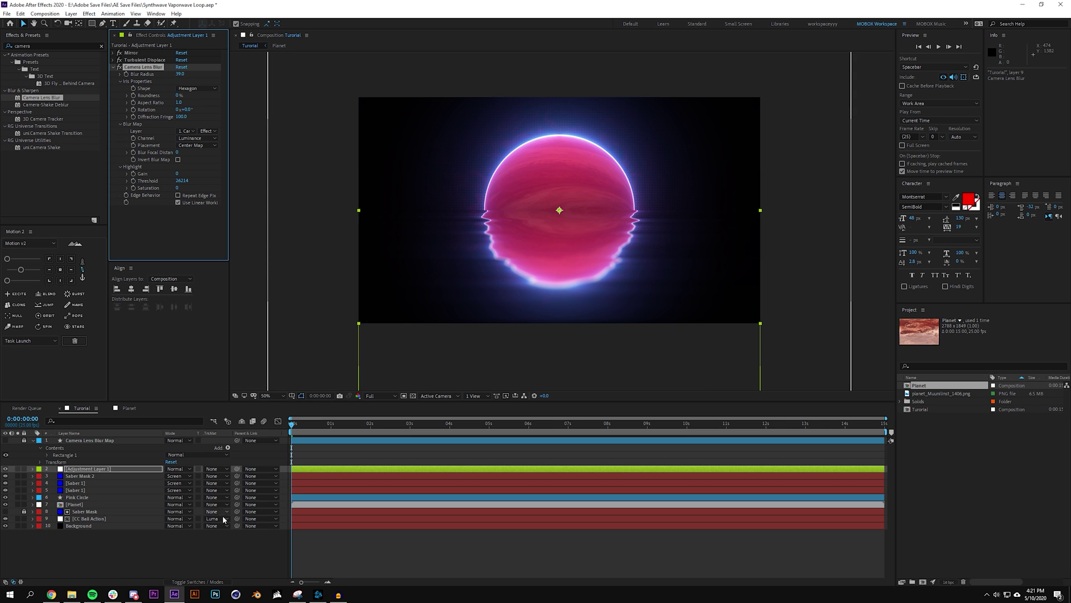
- Examine the blurred planet reflection up close and compare it with the gradient of the Camera Lens Blur Map layer
{"action": "left_click", "coordinate": [223, 544]}
{"action": "scroll", "coordinate": [590, 231], "scroll_direction": "up", "scroll_amount": 1}
{"action": "left_click_drag", "start_coordinate": [595, 210], "coordinate": [621, 175]}
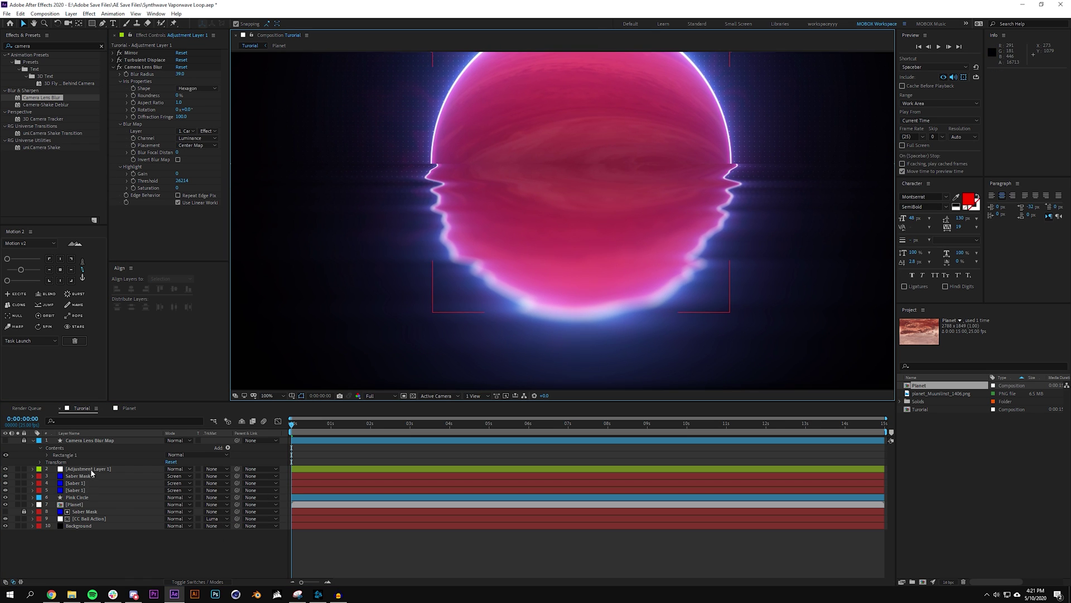
{"action": "left_click", "coordinate": [6, 440]}
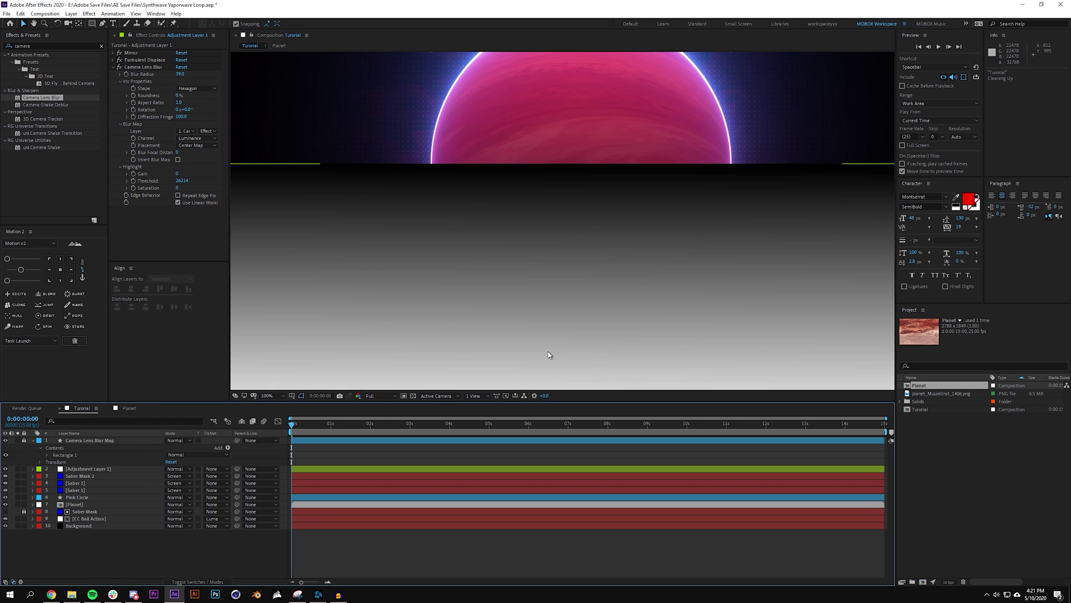
{"action": "left_click", "coordinate": [6, 440]}
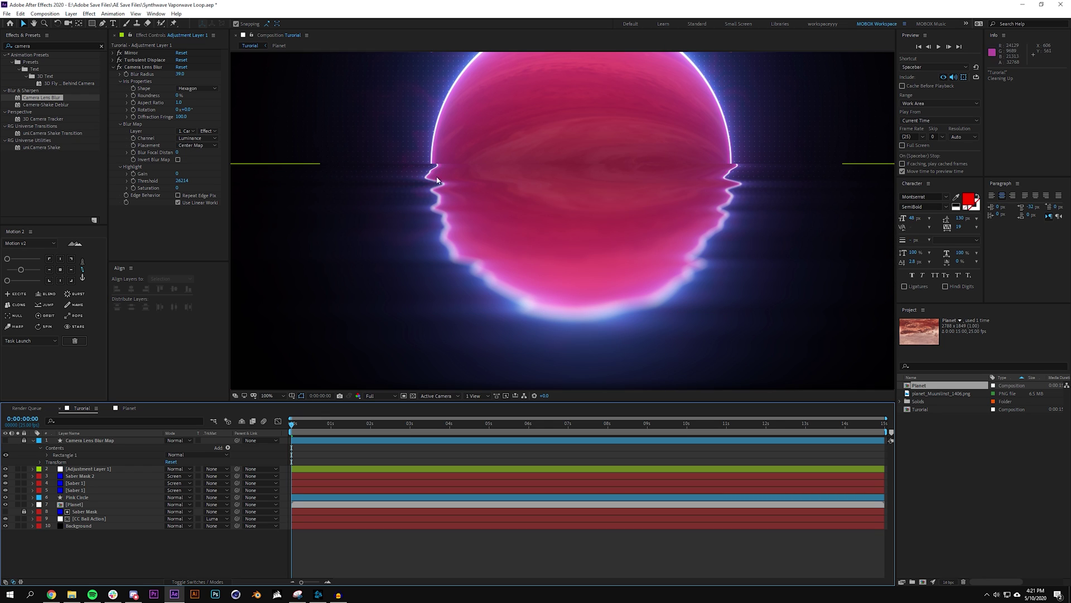
{"action": "key", "text": "comma"}
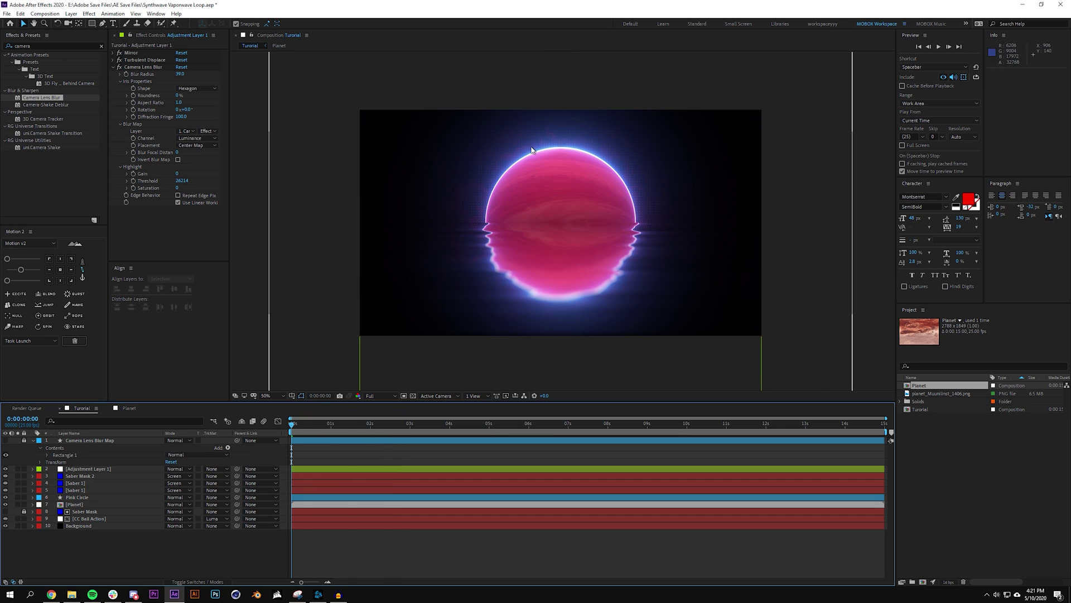
{"action": "scroll", "coordinate": [524, 144], "scroll_direction": "up", "scroll_amount": 1}
{"action": "scroll", "coordinate": [510, 217], "scroll_direction": "up", "scroll_amount": 1}
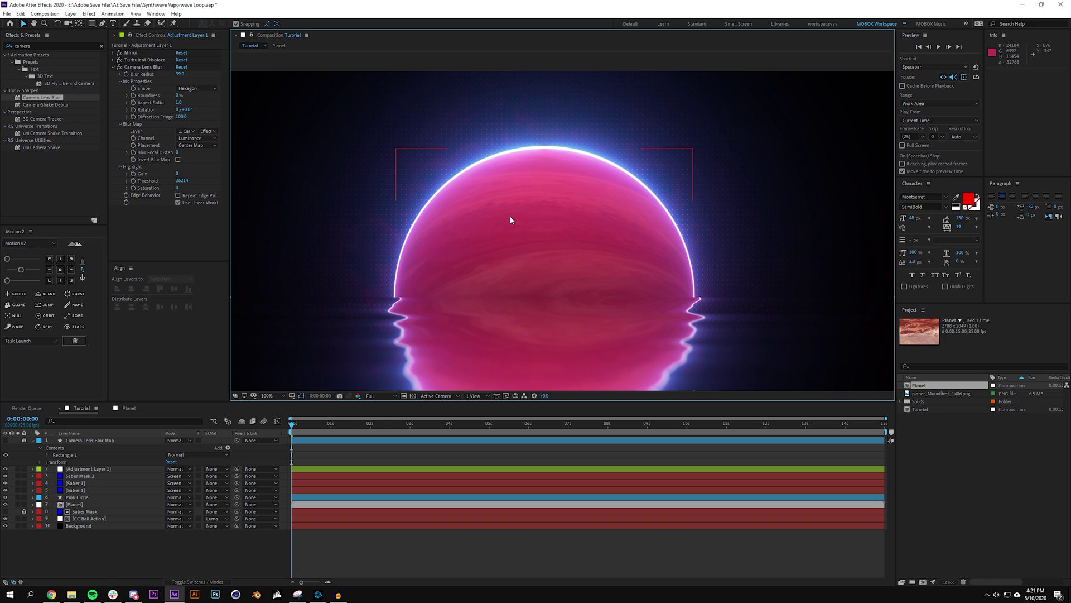
{"action": "scroll", "coordinate": [510, 216], "scroll_direction": "down", "scroll_amount": 2}
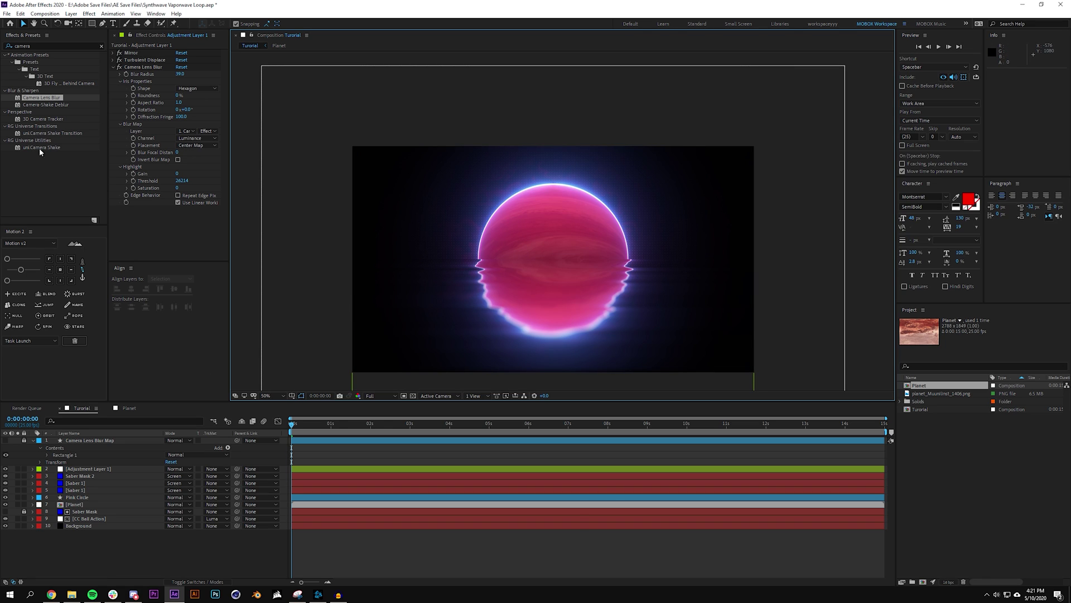
- Add the expression time*10 to the Evolution of the Turbulent Displace effect on Adjustment Layer 1
{"action": "left_click", "coordinate": [113, 66]}
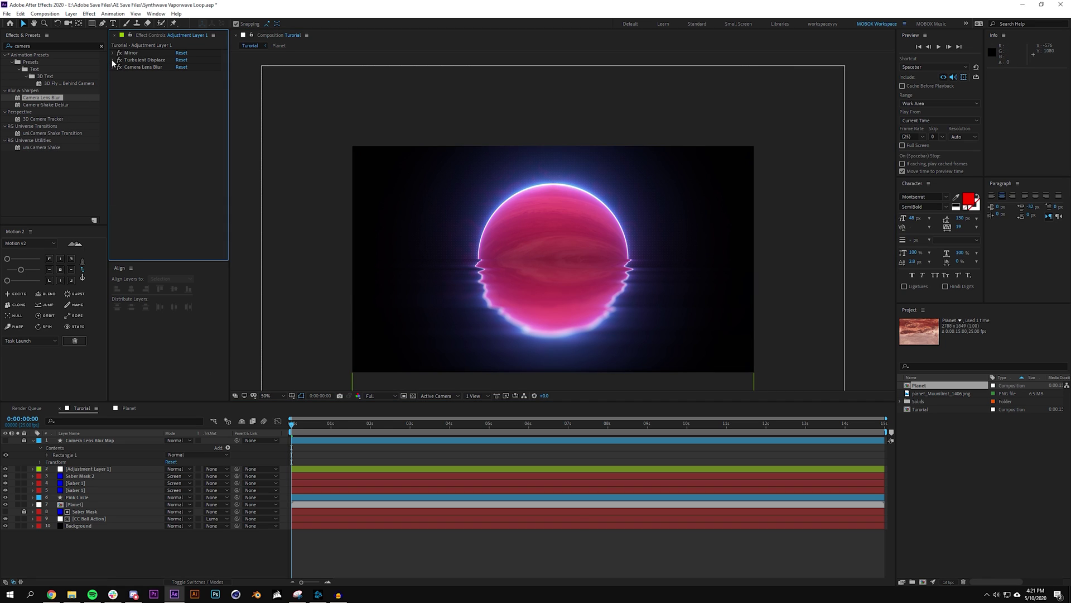
{"action": "left_click", "coordinate": [113, 60]}
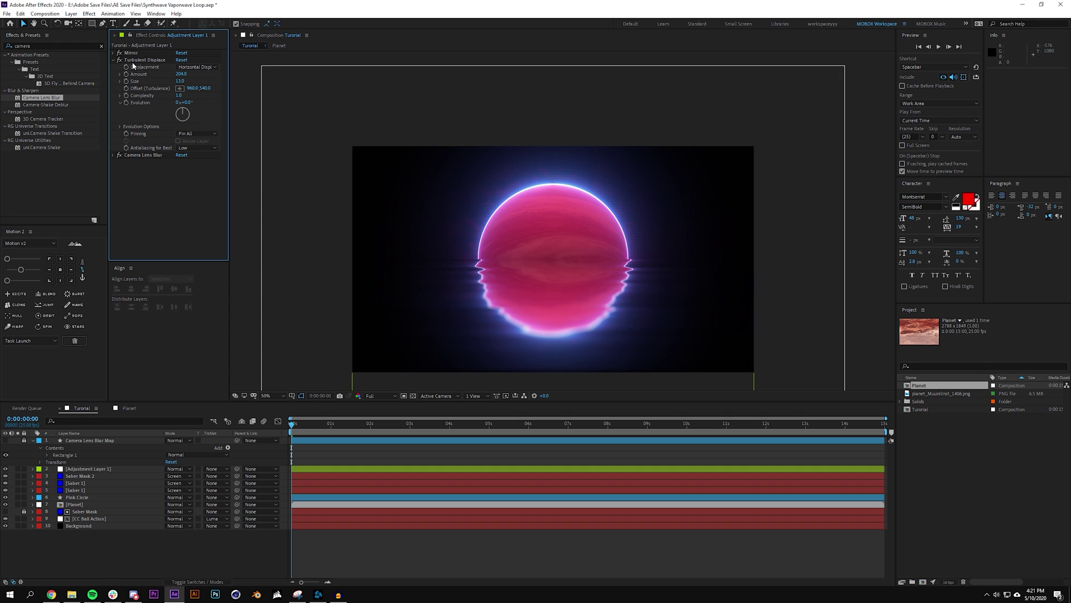
{"action": "left_click", "coordinate": [126, 102], "text": "alt"}
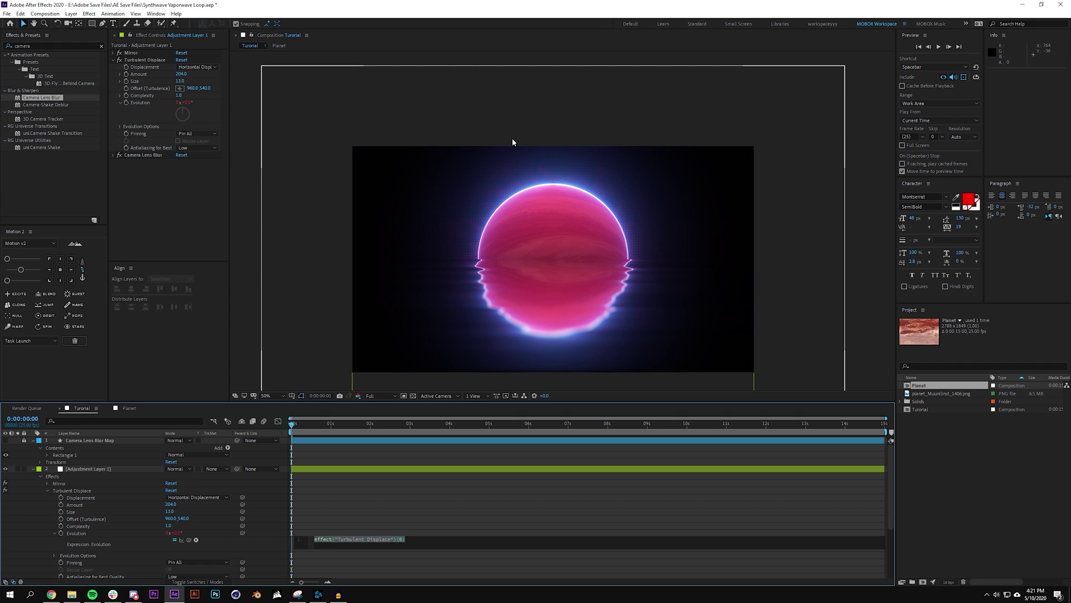
{"action": "type", "text": "time*10"}
{"action": "left_click", "coordinate": [421, 474]}
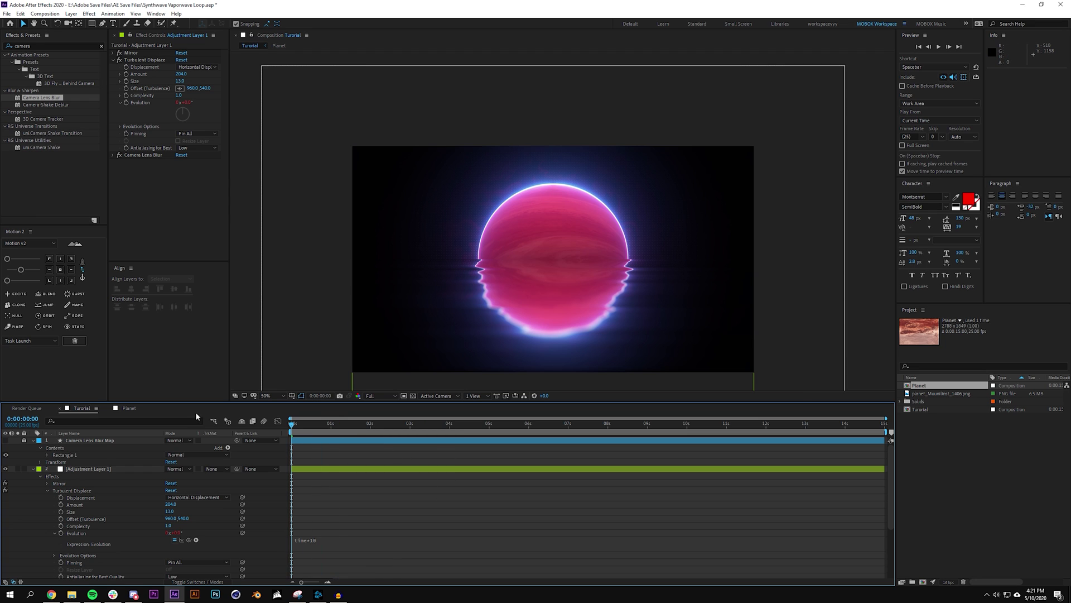
- Reduce the preview resolution to Quarter and preview the rippling reflection from the start of the timeline
{"action": "key", "text": "space"}
{"action": "left_click", "coordinate": [380, 396]}
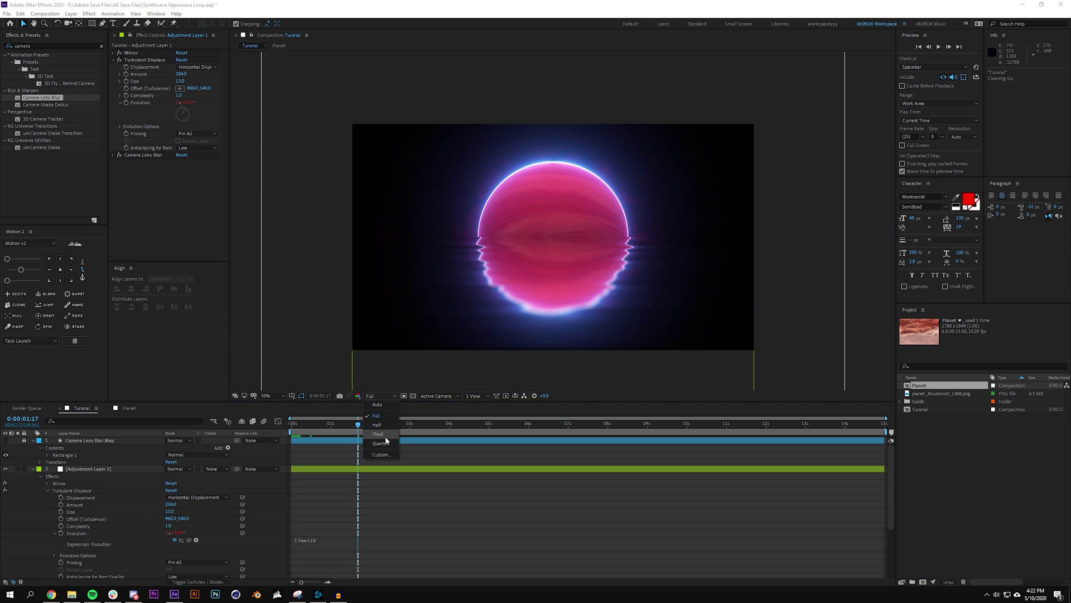
{"action": "left_click", "coordinate": [381, 443]}
{"action": "left_click_drag", "start_coordinate": [351, 423], "coordinate": [202, 413]}
{"action": "key", "text": "space"}
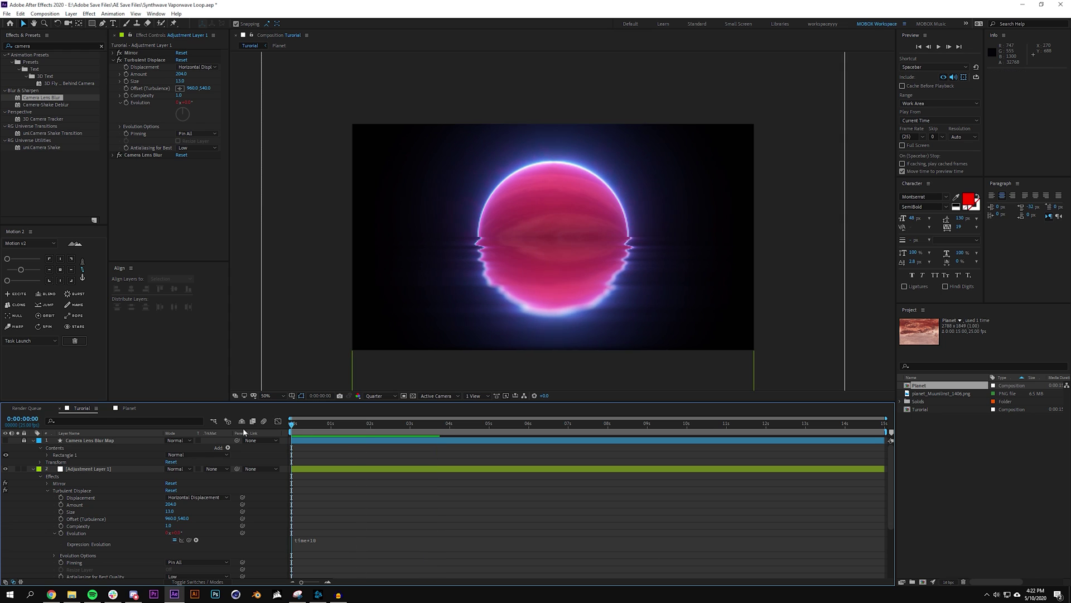
{"action": "left_click_drag", "start_coordinate": [393, 424], "coordinate": [467, 441]}
- Change the Turbulent Displace Evolution expression to time*20 and preview the ripple from the start
{"action": "left_click", "coordinate": [329, 541]}
{"action": "left_click", "coordinate": [332, 540]}
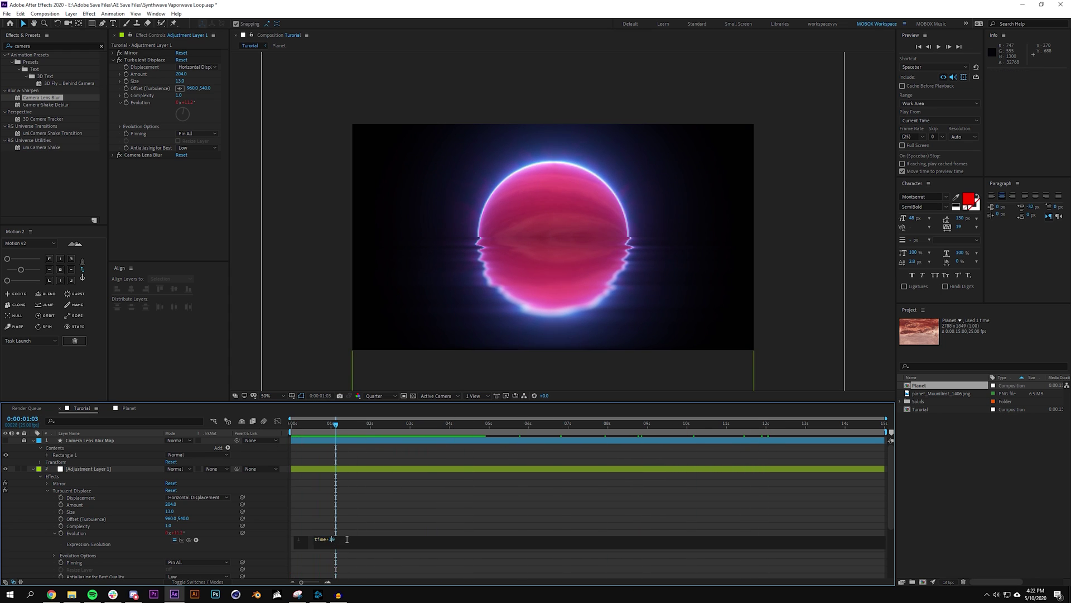
{"action": "left_click", "coordinate": [340, 443]}
{"action": "left_click_drag", "start_coordinate": [336, 425], "coordinate": [206, 427]}
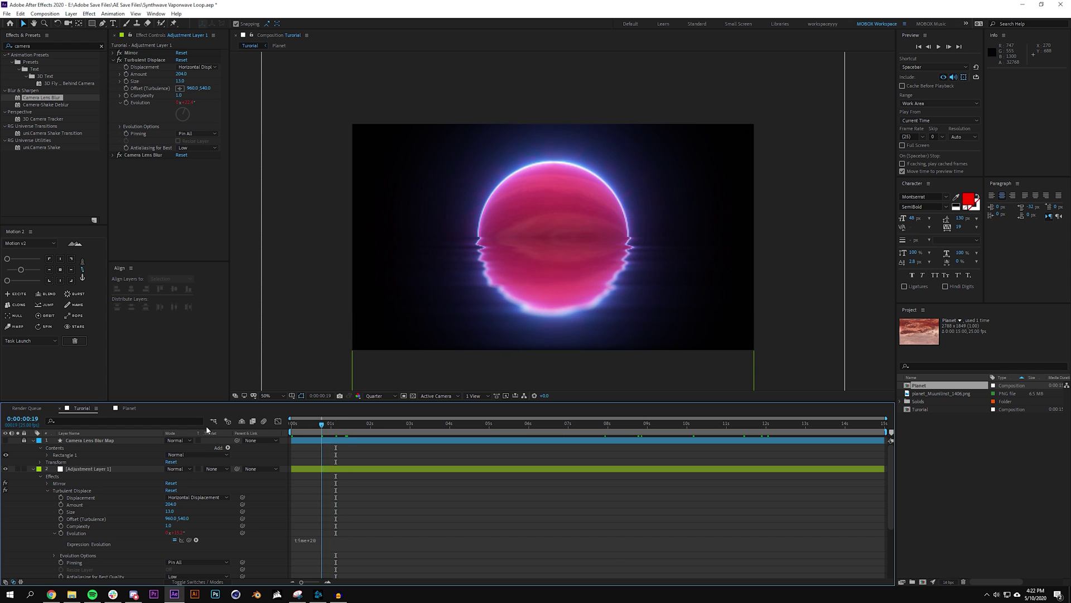
{"action": "key", "text": "space"}
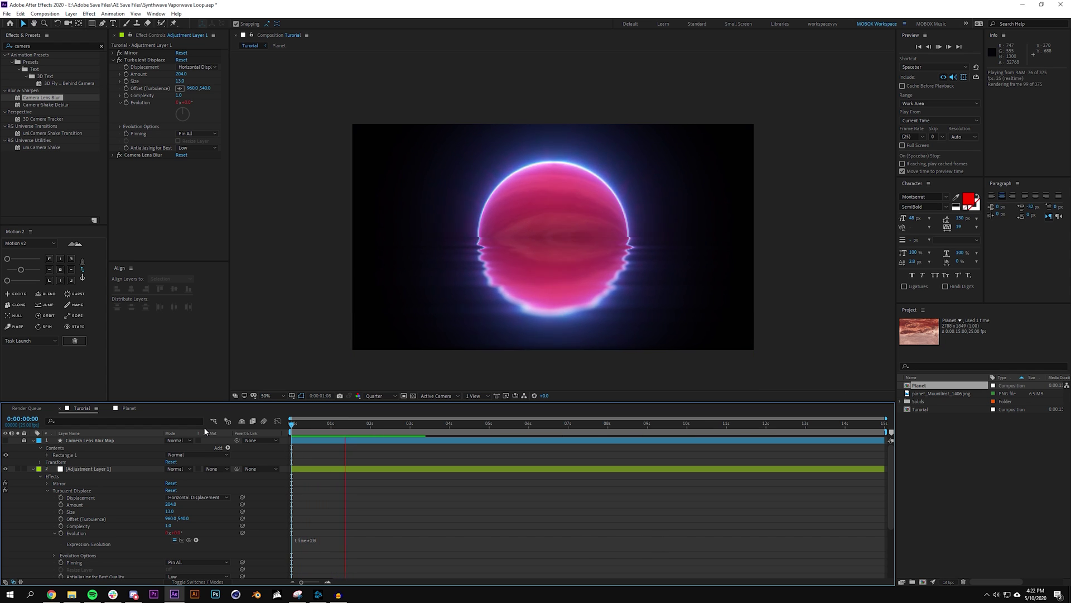
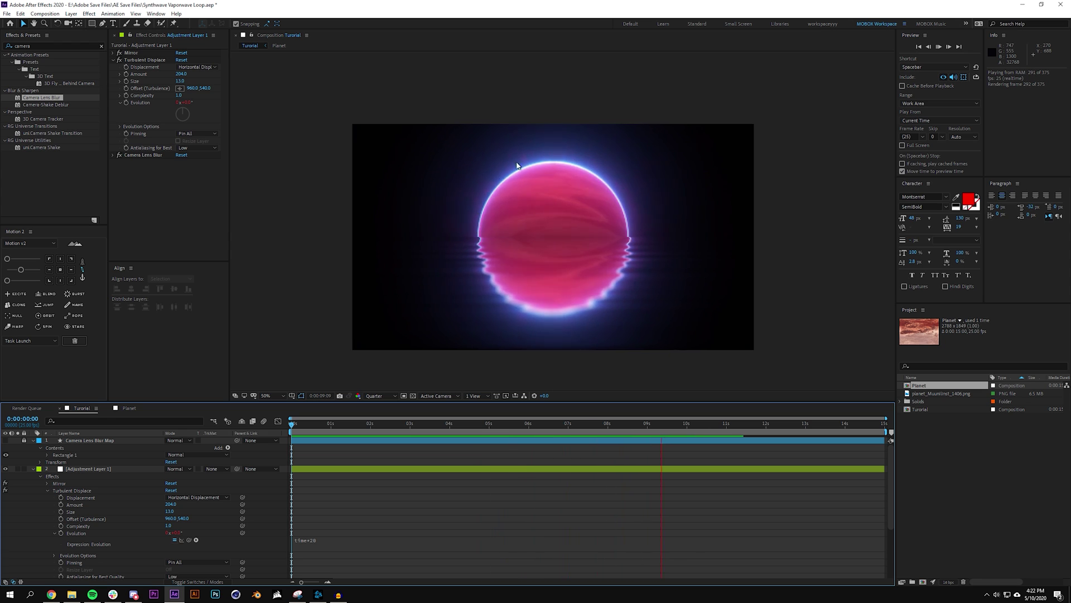
{"action": "left_click_drag", "start_coordinate": [525, 426], "coordinate": [263, 468]}
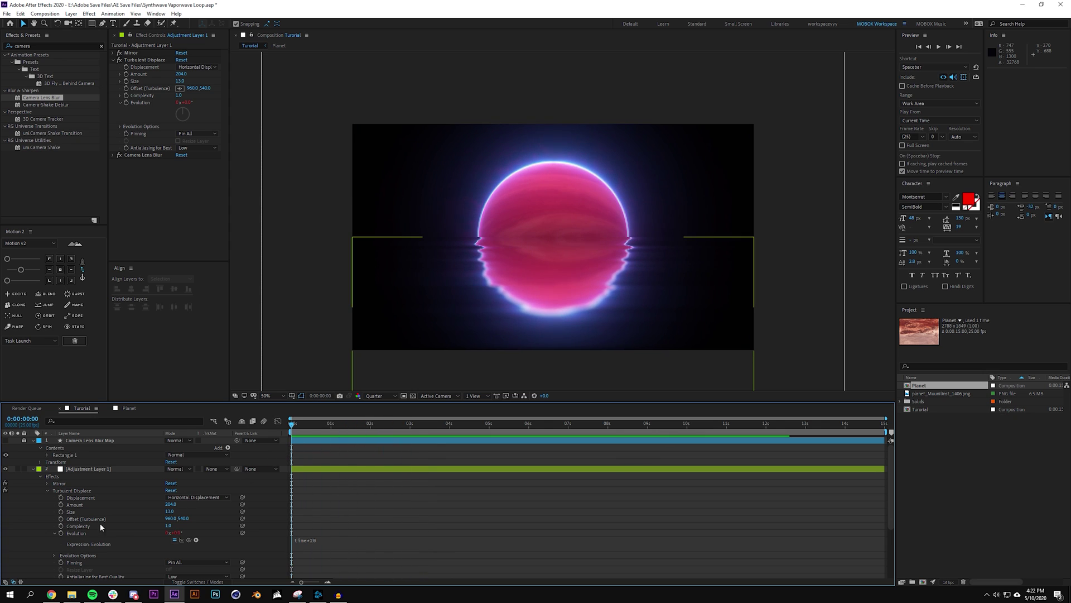
- Collapse the expanded layers in the timeline and rename the Saber Mask 2 layer as Saber Cell
{"action": "left_click", "coordinate": [33, 469]}
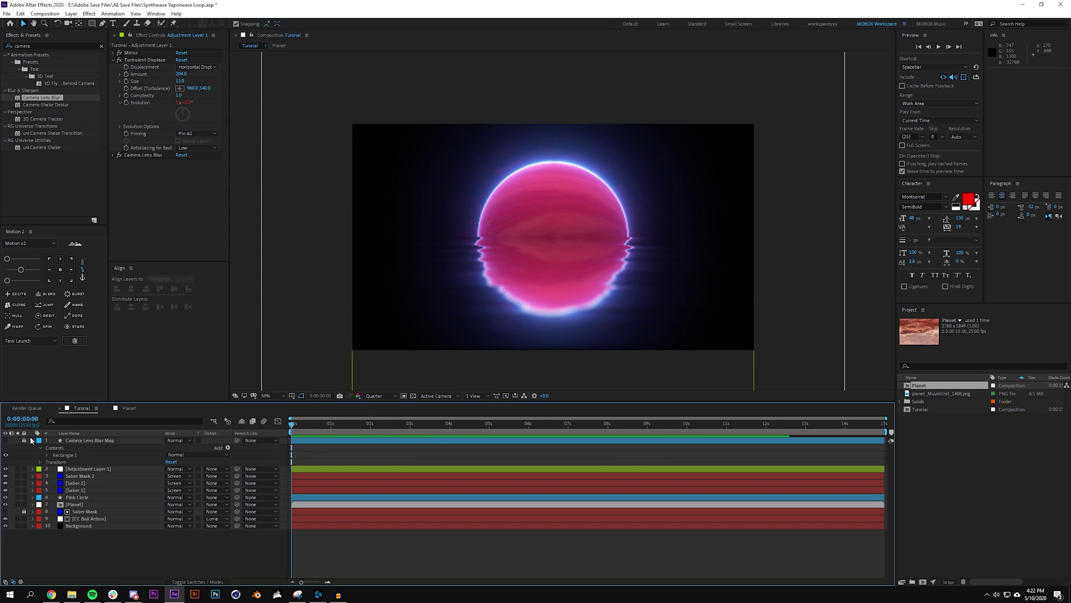
{"action": "left_click", "coordinate": [32, 440]}
{"action": "left_click", "coordinate": [78, 454]}
{"action": "key", "text": "Return"}
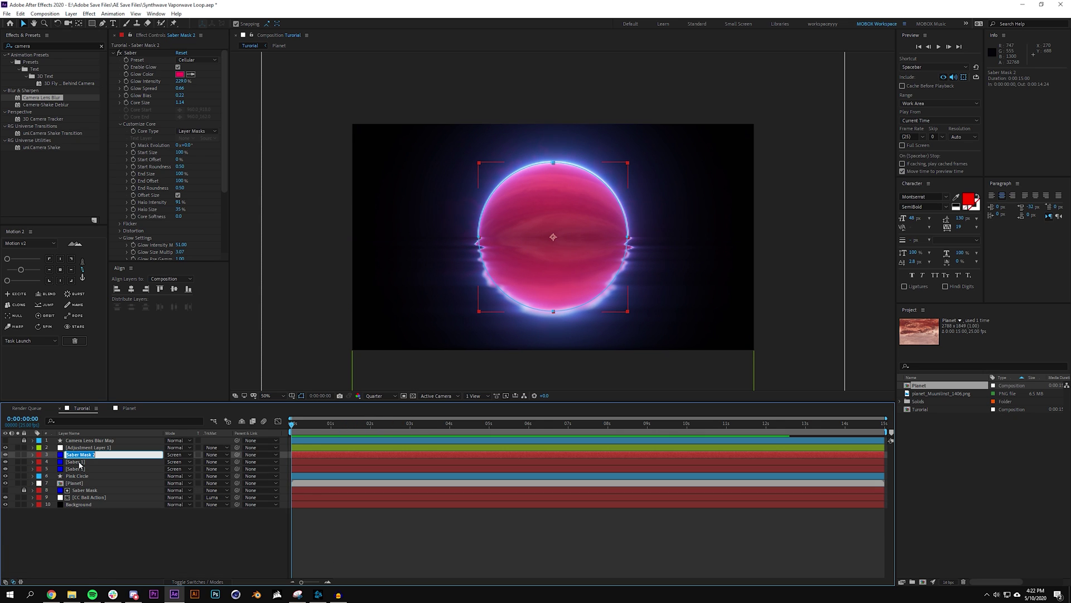
{"action": "key", "text": "End"}
{"action": "key", "text": "BackSpace"}
{"action": "key", "text": "BackSpace"}
{"action": "type", "text": "Cell"}
{"action": "key", "text": "Return"}
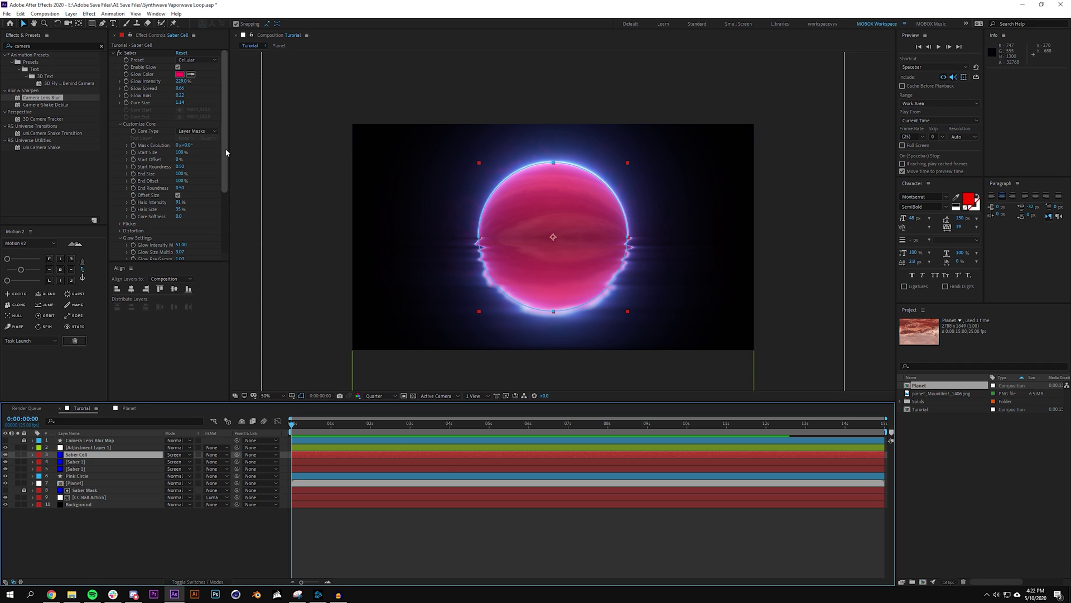
- Collapse the Glow Settings, Customize Core and Flicker groups of the Saber effect on the Saber Cell layer, then deselect the layer
{"action": "scroll", "coordinate": [200, 133], "scroll_direction": "down", "scroll_amount": 5}
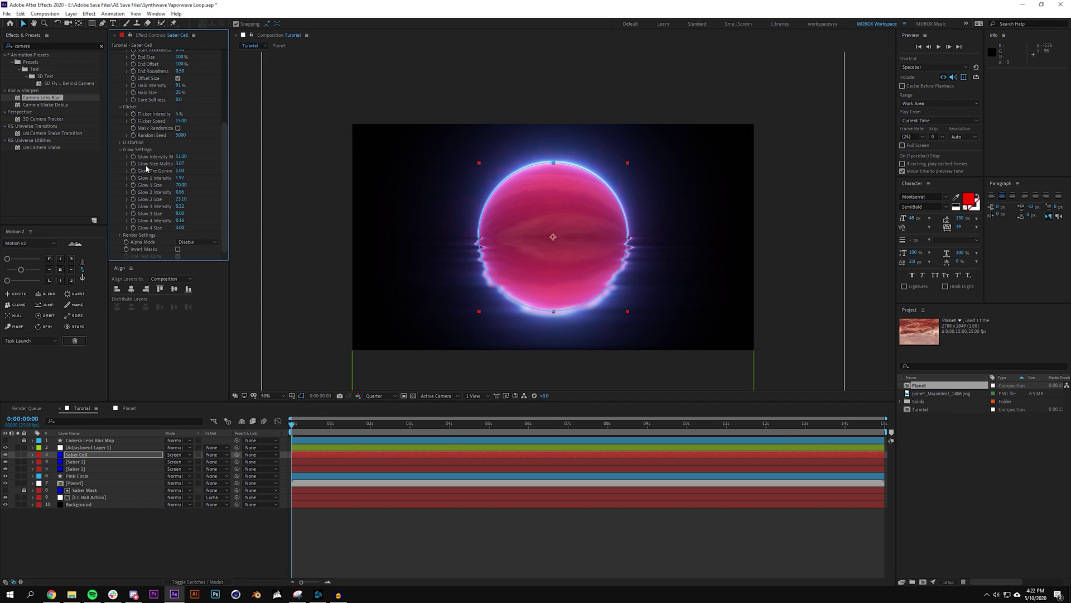
{"action": "left_click", "coordinate": [120, 150]}
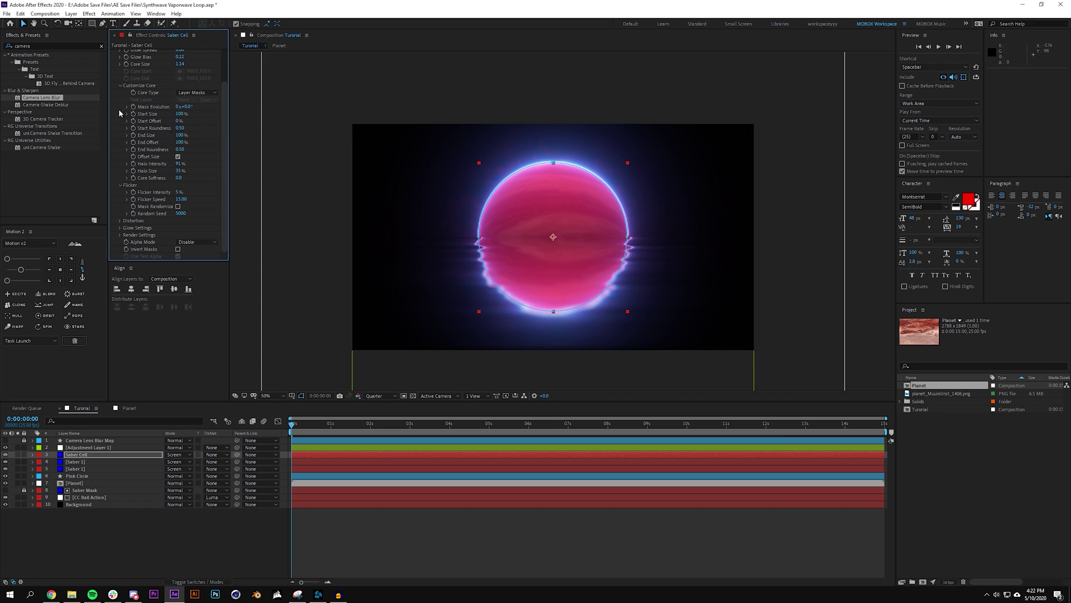
{"action": "left_click", "coordinate": [120, 86]}
{"action": "left_click", "coordinate": [121, 132]}
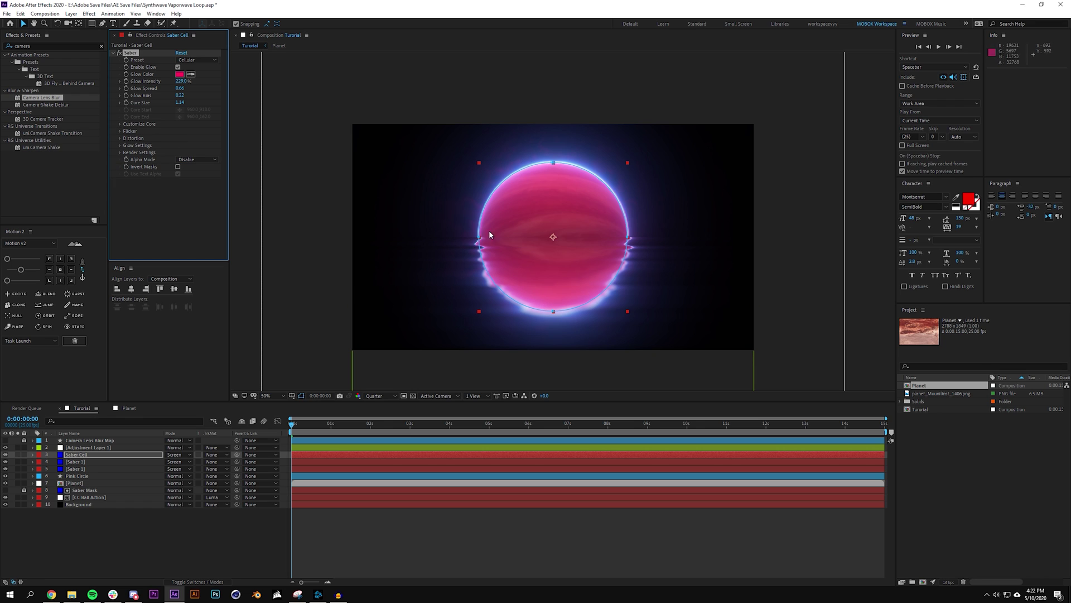
{"action": "left_click", "coordinate": [569, 535]}
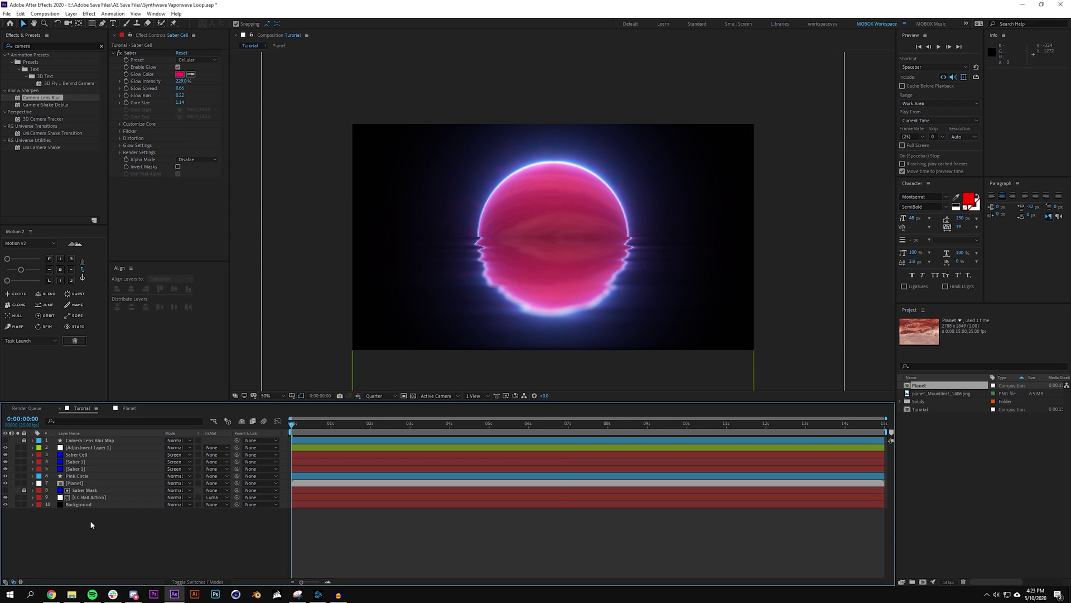
- Set the Saber effect's Flicker Intensity to 0% on the lower Saber 1 layer and 30% on the upper Saber 1 layer
{"action": "left_click", "coordinate": [78, 469]}
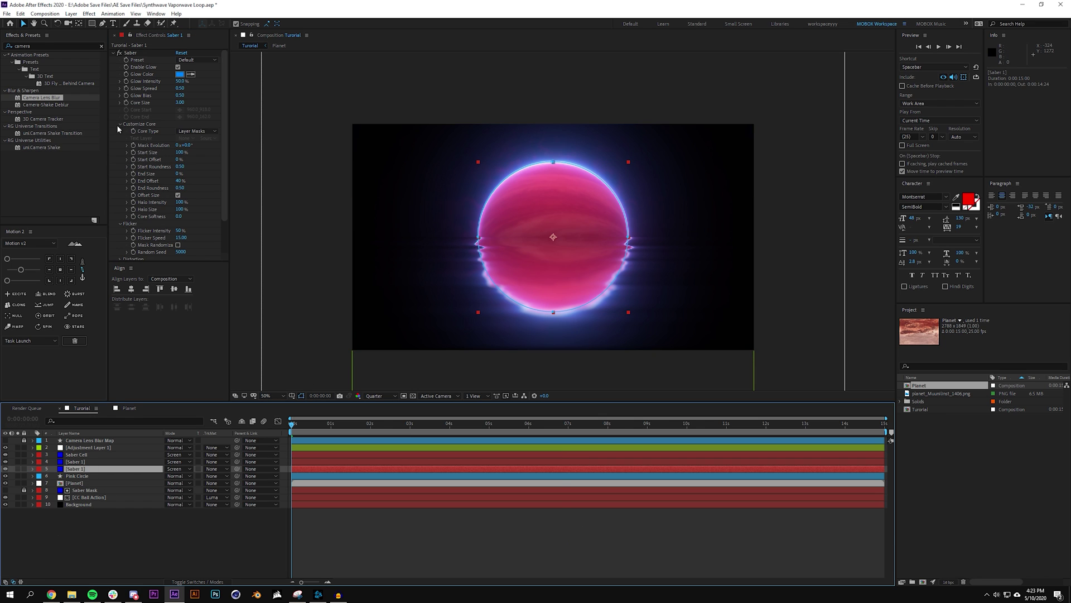
{"action": "left_click", "coordinate": [179, 231]}
{"action": "type", "text": "0"}
{"action": "key", "text": "Return"}
{"action": "left_click", "coordinate": [79, 460]}
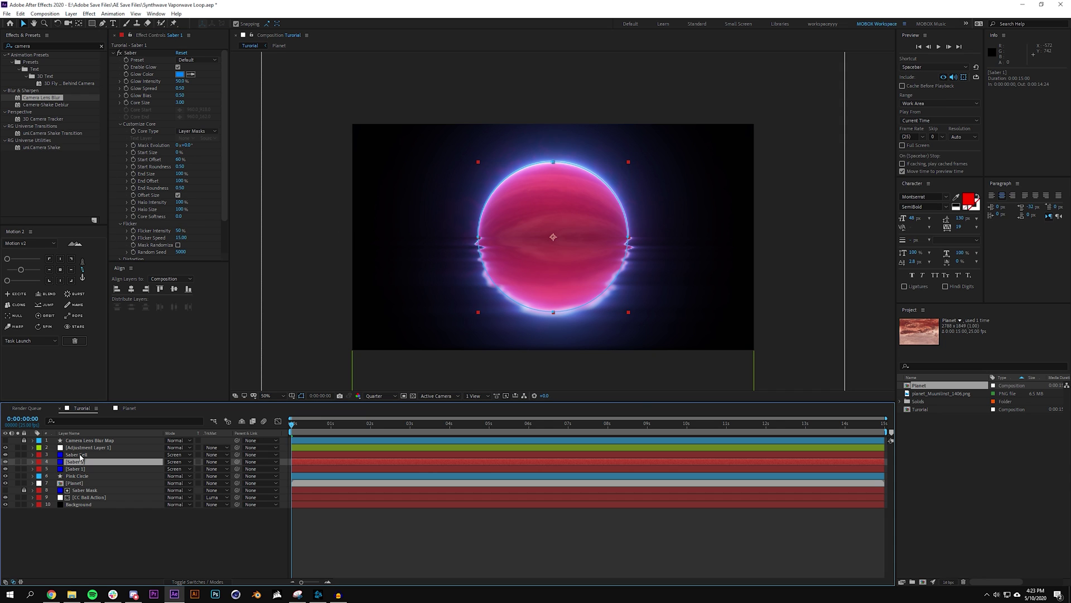
{"action": "left_click", "coordinate": [180, 231]}
{"action": "type", "text": "30"}
{"action": "left_click", "coordinate": [450, 516]}
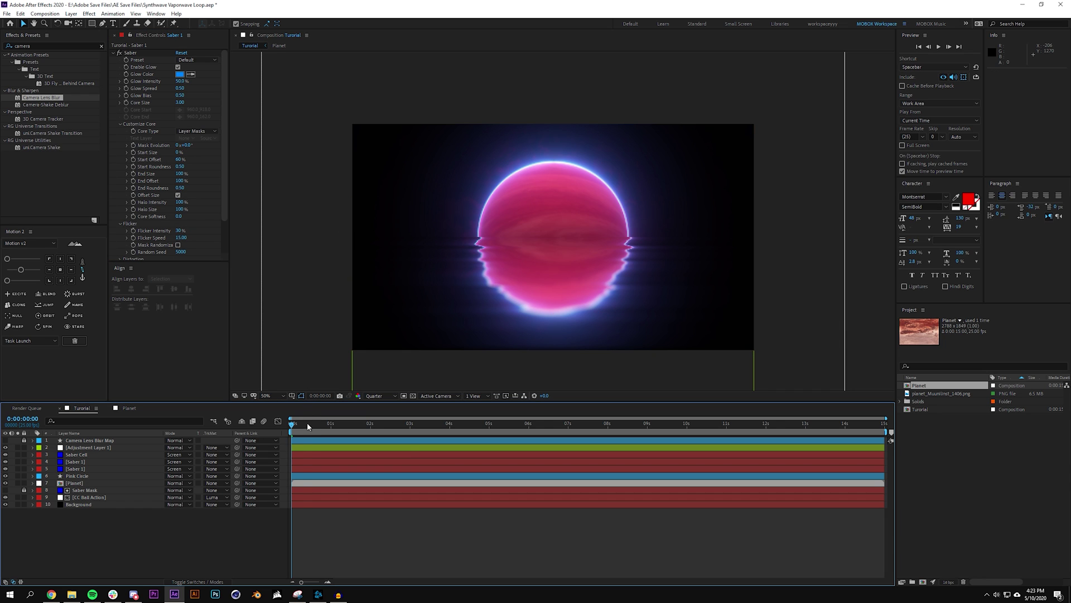
- Preview the glow flicker from the start and enable Repeat Edge Pixels in the Camera Lens Blur effect on Adjustment Layer 1
{"action": "key", "text": "space"}
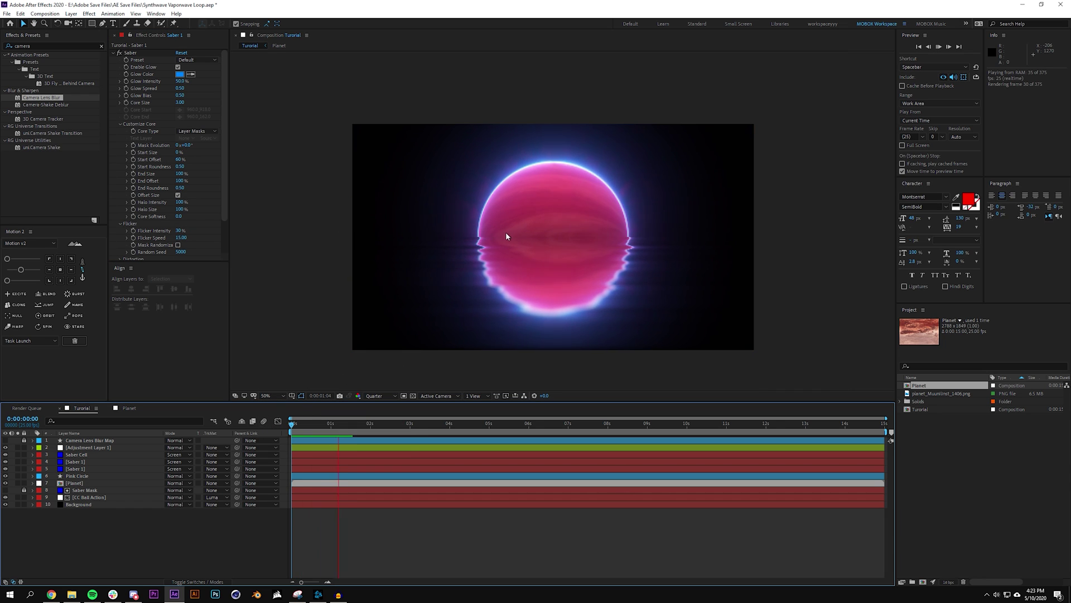
{"action": "left_click", "coordinate": [86, 447]}
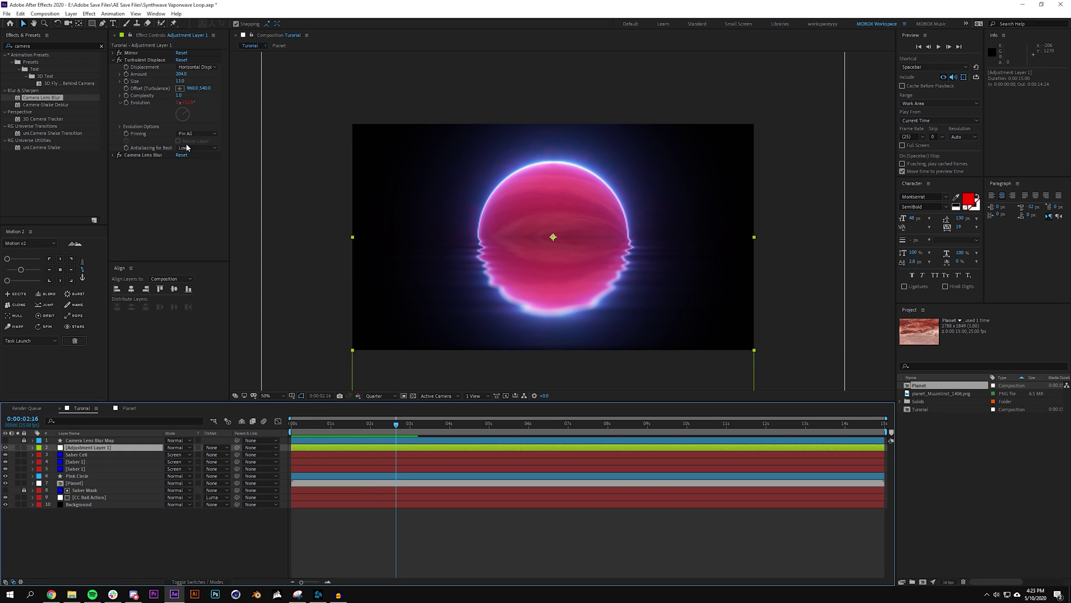
{"action": "left_click", "coordinate": [113, 155]}
{"action": "scroll", "coordinate": [158, 183], "scroll_direction": "down", "scroll_amount": 3}
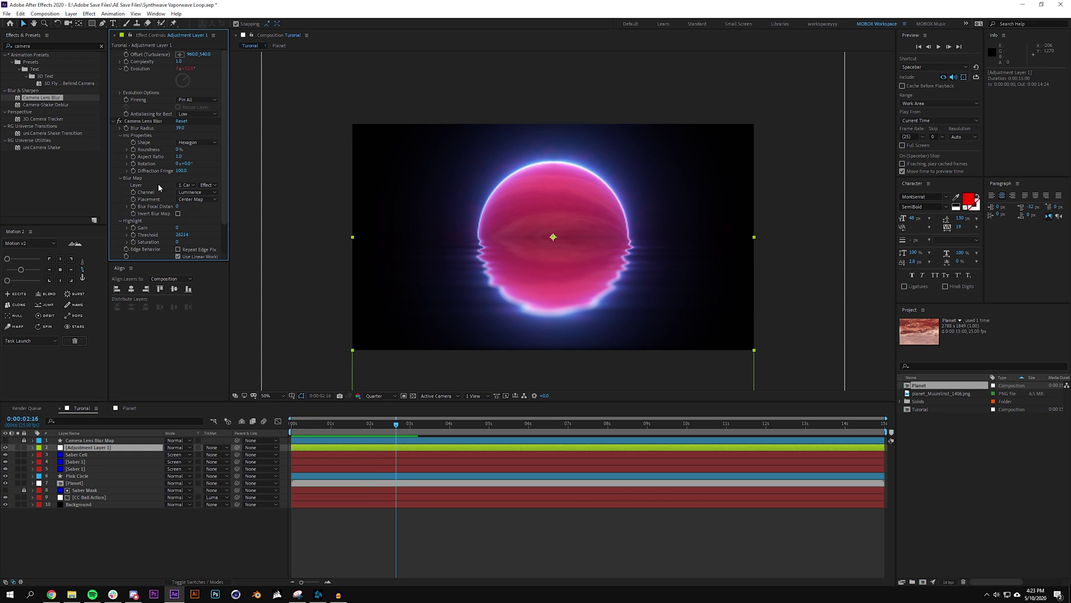
{"action": "left_click", "coordinate": [178, 250]}
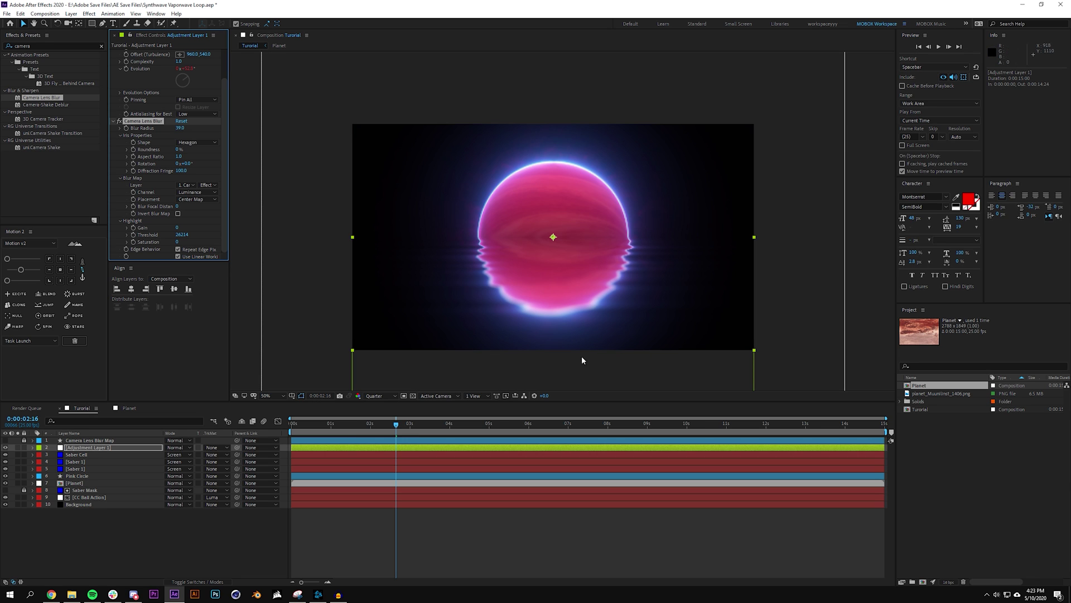
{"action": "left_click", "coordinate": [458, 513]}
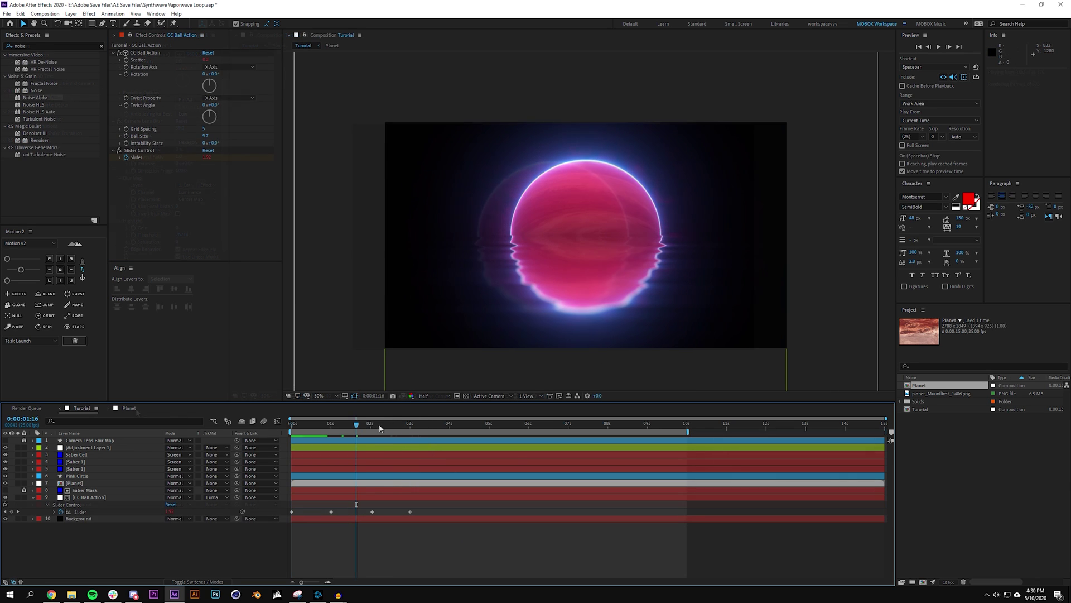
- Enable Cycle Evolution in the Evolution Options of the Turbulent Displace effect on Adjustment Layer 1
{"action": "key", "text": "Home"}
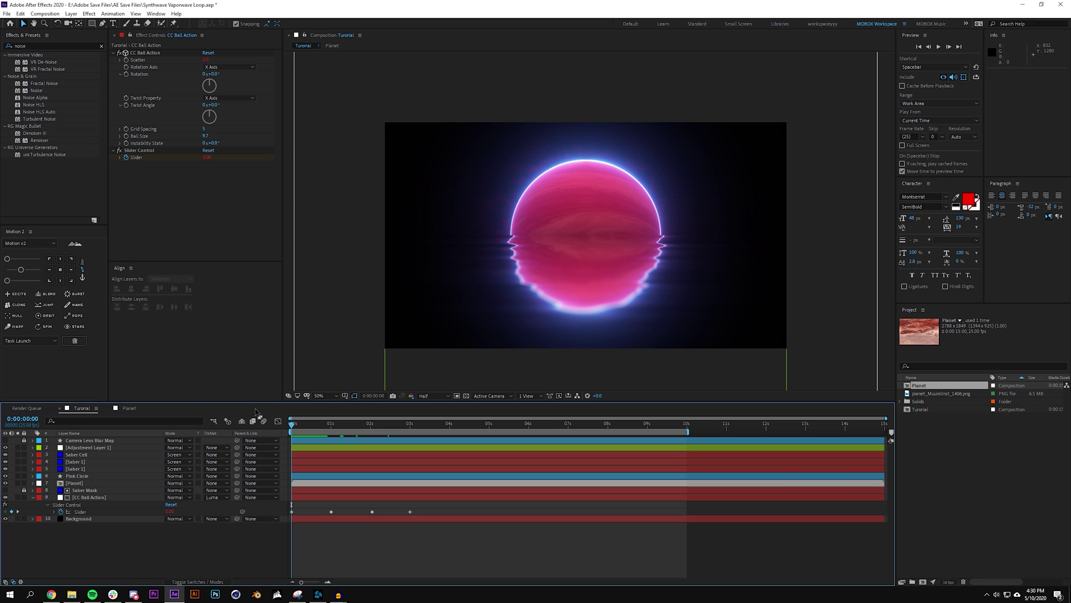
{"action": "left_click_drag", "start_coordinate": [310, 426], "coordinate": [248, 438]}
{"action": "left_click", "coordinate": [85, 448]}
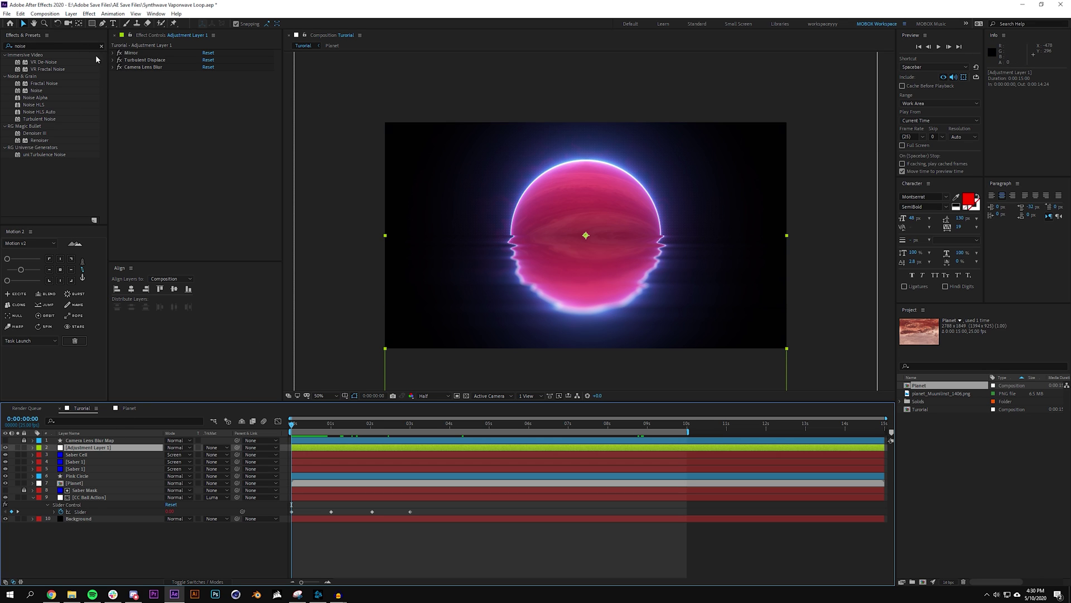
{"action": "left_click", "coordinate": [111, 60]}
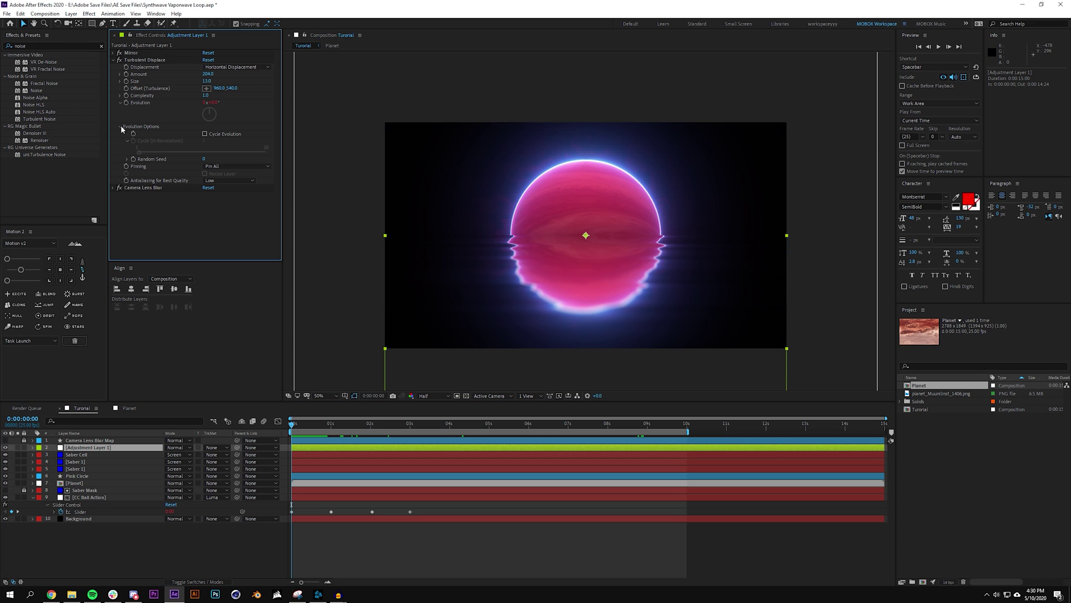
{"action": "left_click", "coordinate": [204, 135]}
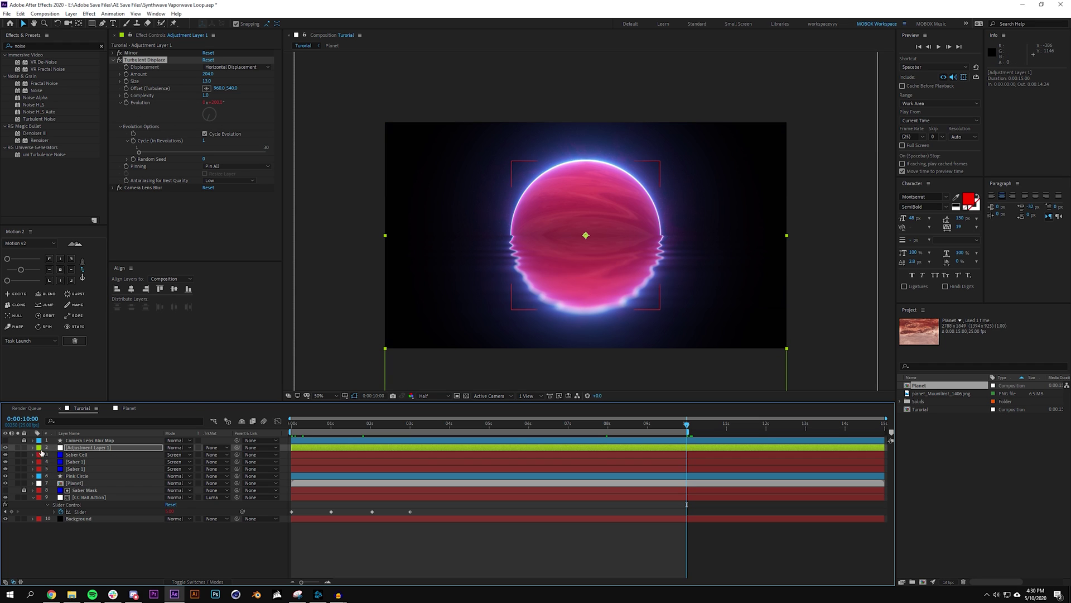
- Change the Turbulent Displace Evolution expression on Adjustment Layer 1 to time*36
{"action": "mouse_move", "coordinate": [686, 424]}
{"action": "left_mouse_down"}
{"action": "mouse_move", "coordinate": [655, 425]}
{"action": "mouse_move", "coordinate": [688, 437]}
{"action": "left_mouse_up"}
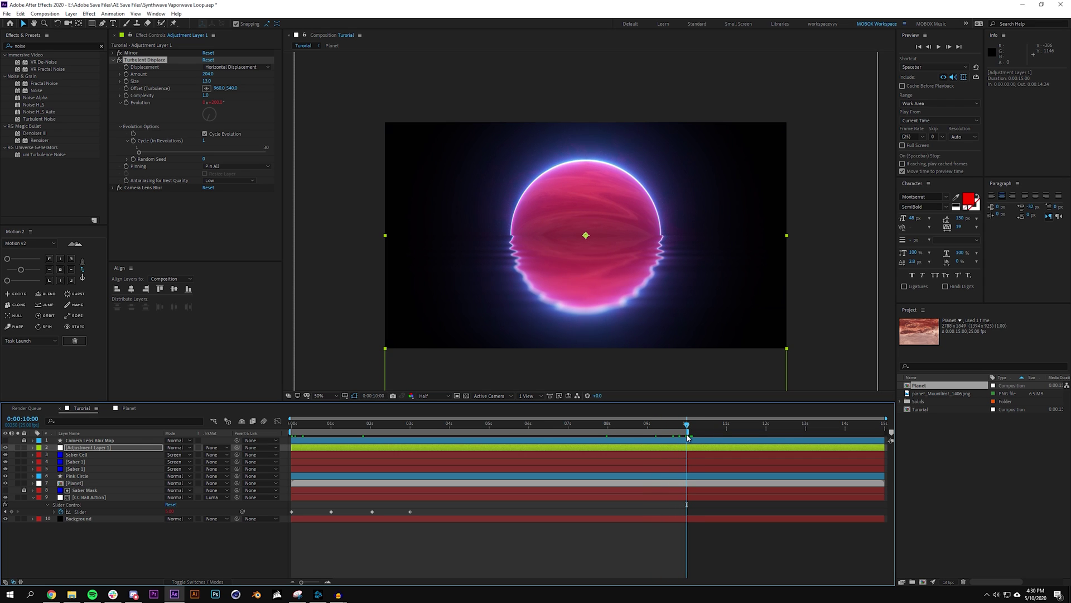
{"action": "left_click", "coordinate": [32, 448]}
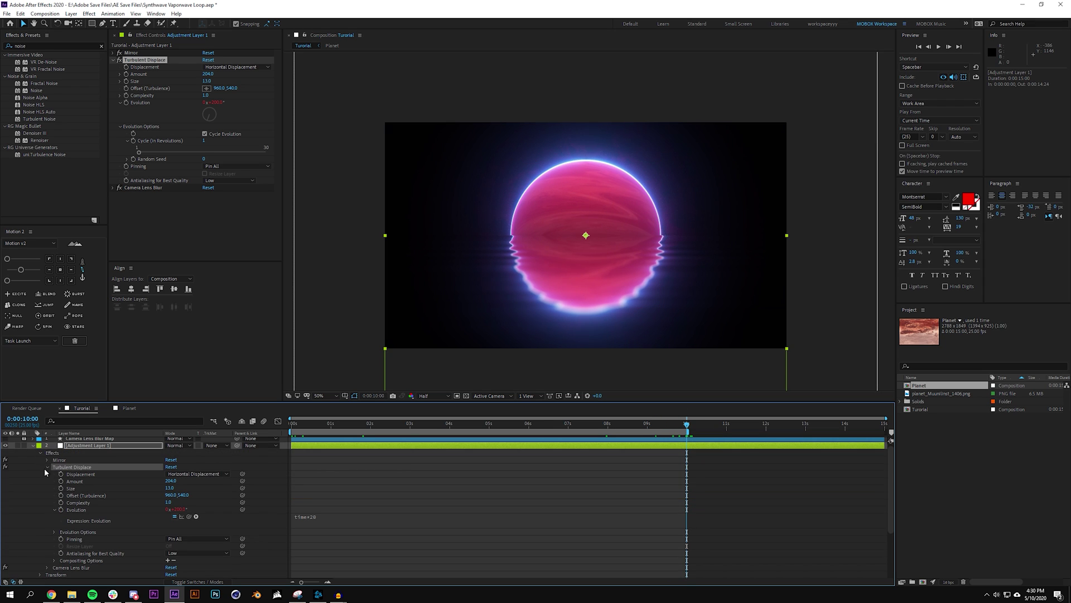
{"action": "left_click", "coordinate": [348, 518]}
{"action": "key", "text": "BackSpace"}
{"action": "type", "text": "36"}
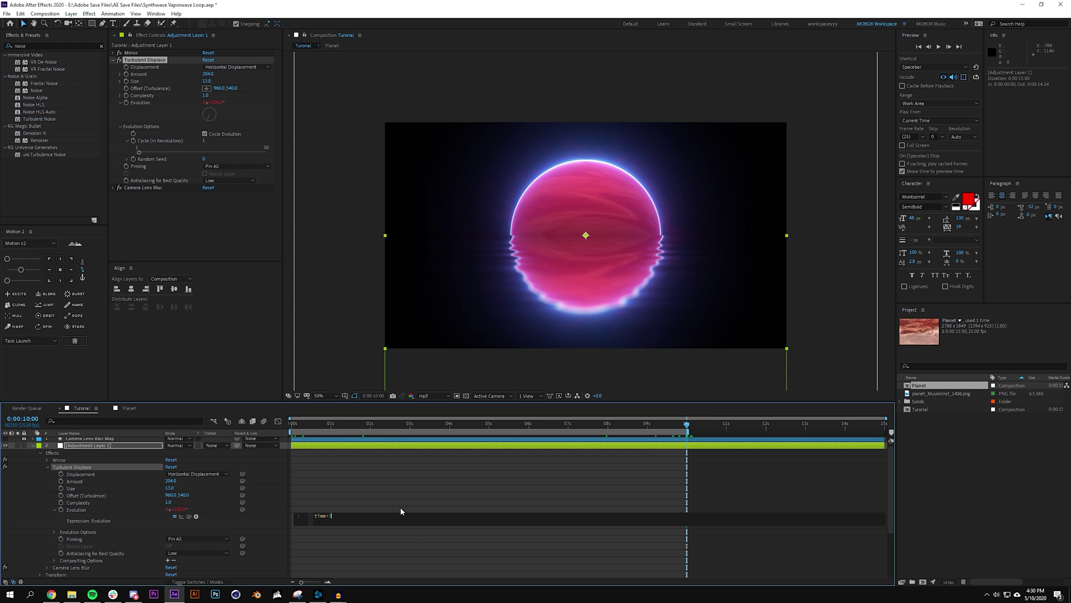
{"action": "key", "text": "KP_Enter"}
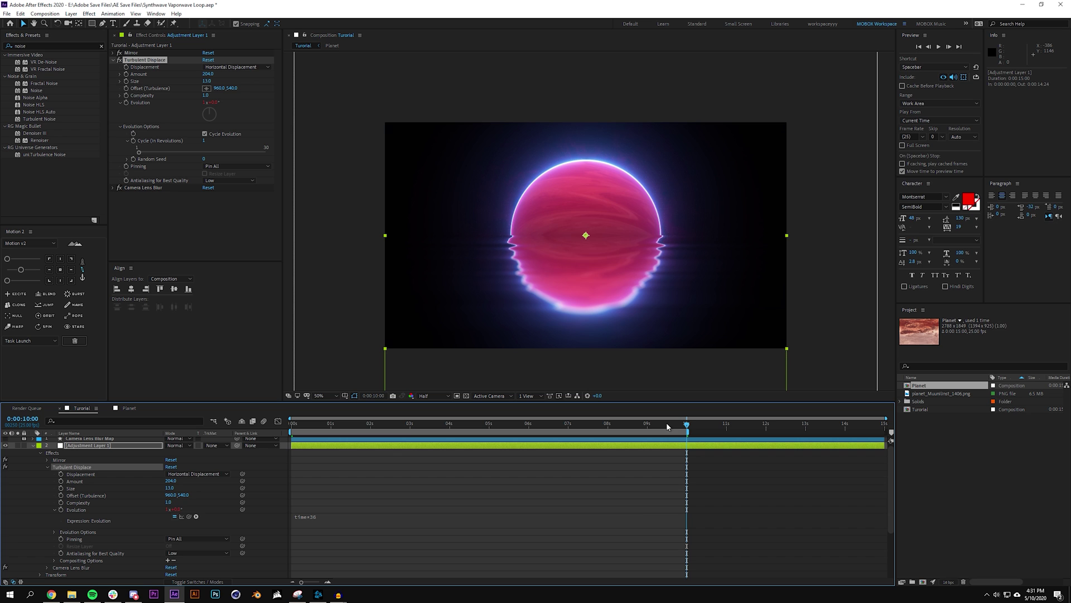
- Preview the ripple across the 10-second loop point and examine the reflected edge and planet up close
{"action": "left_click_drag", "start_coordinate": [668, 426], "coordinate": [657, 426]}
{"action": "key", "text": "space"}
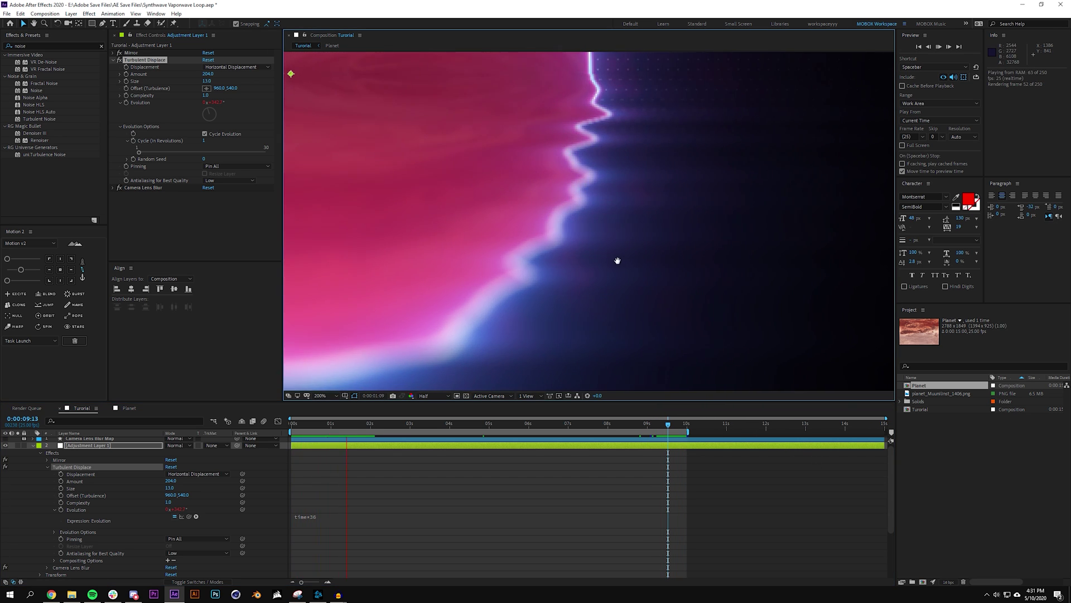
{"action": "key", "text": "space"}
{"action": "scroll", "coordinate": [579, 221], "scroll_direction": "down", "scroll_amount": 1}
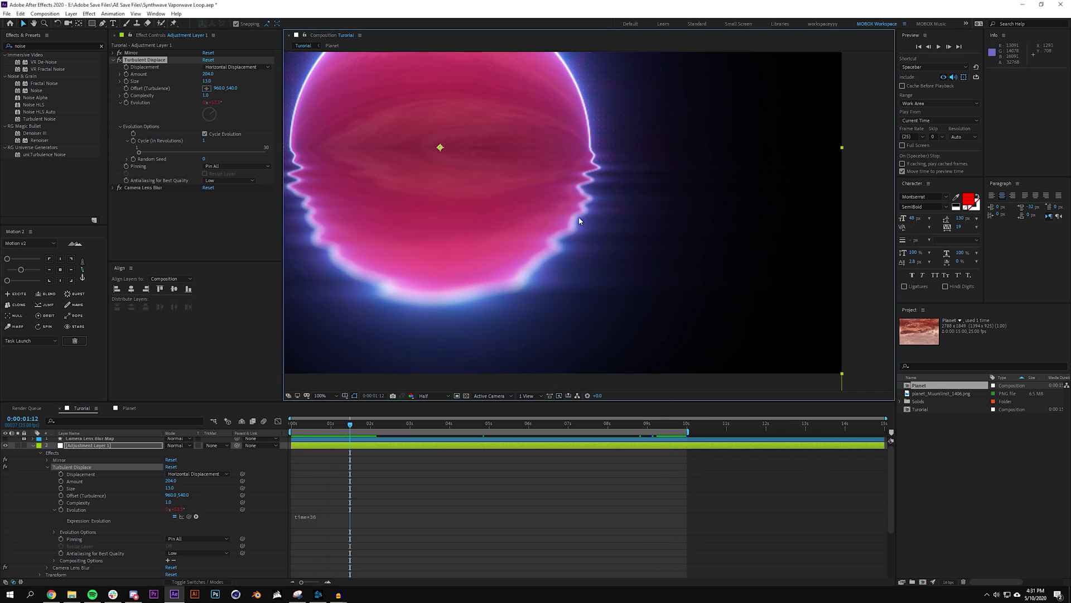
{"action": "left_click_drag", "start_coordinate": [579, 221], "coordinate": [704, 302]}
{"action": "scroll", "coordinate": [512, 148], "scroll_direction": "up", "scroll_amount": 1}
{"action": "scroll", "coordinate": [580, 141], "scroll_direction": "down", "scroll_amount": 1}
{"action": "left_click_drag", "start_coordinate": [580, 141], "coordinate": [598, 174]}
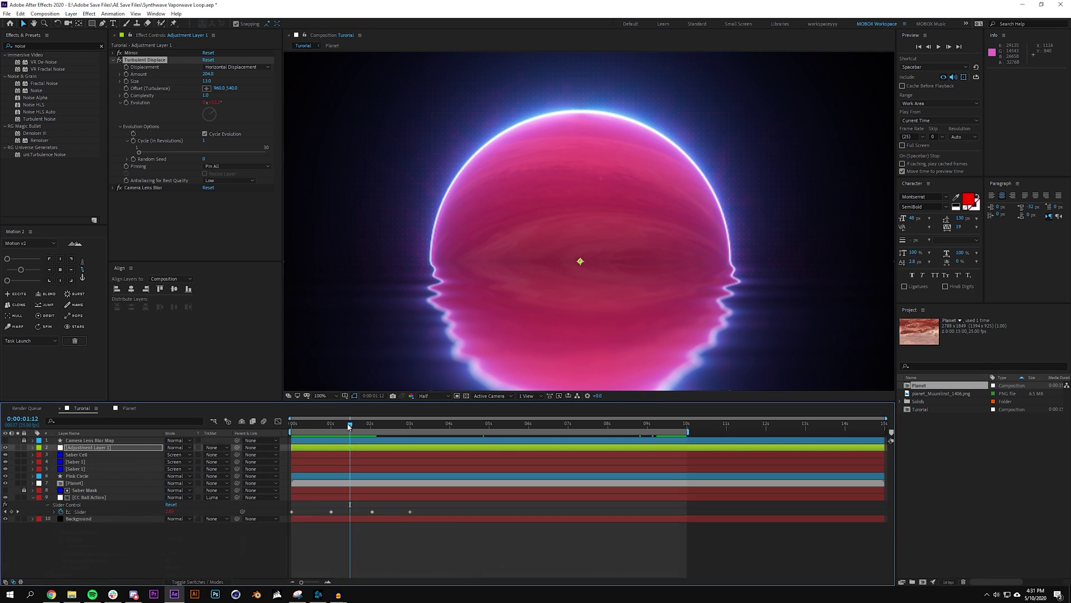
{"action": "left_click_drag", "start_coordinate": [350, 425], "coordinate": [190, 423]}
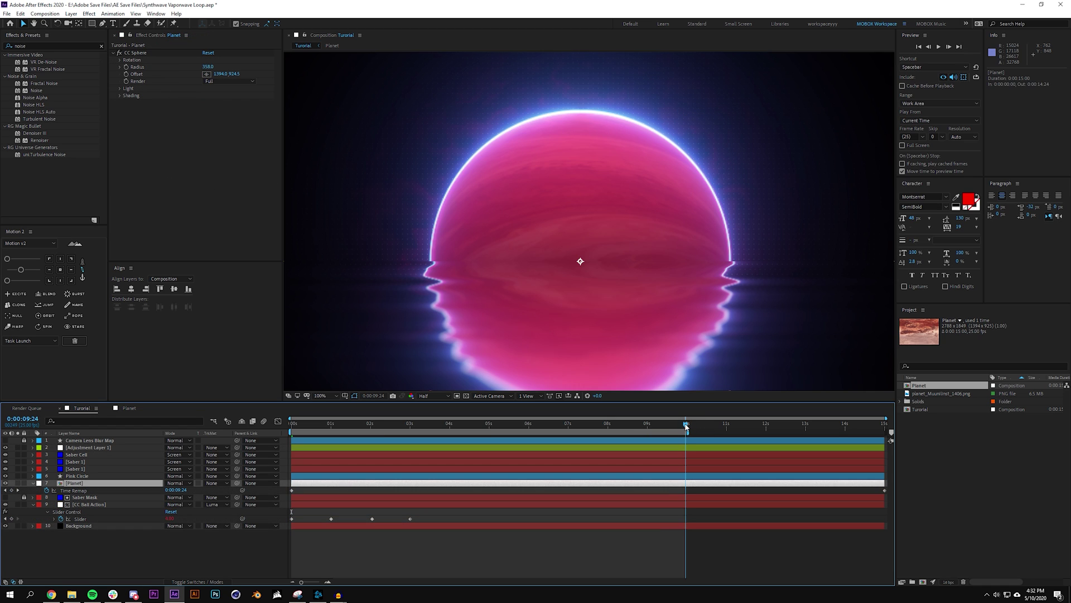
- Add a Time Remap keyframe at 10 seconds on the Planet layer, trim the layer there and delete its final keyframe
{"action": "key", "text": "Page_Down"}
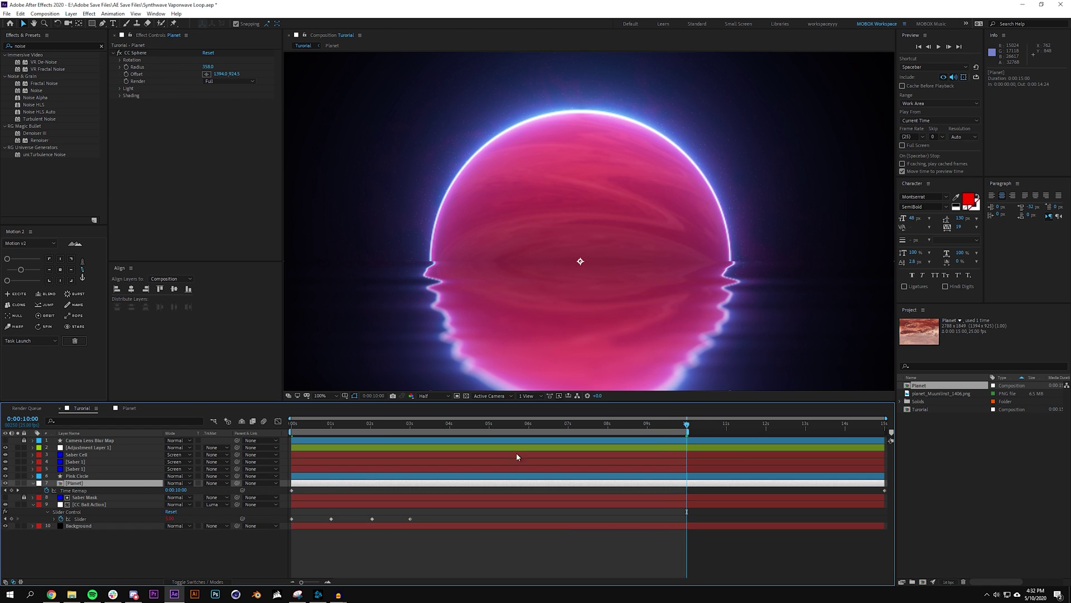
{"action": "left_click", "coordinate": [12, 490]}
{"action": "key", "text": "alt+]"}
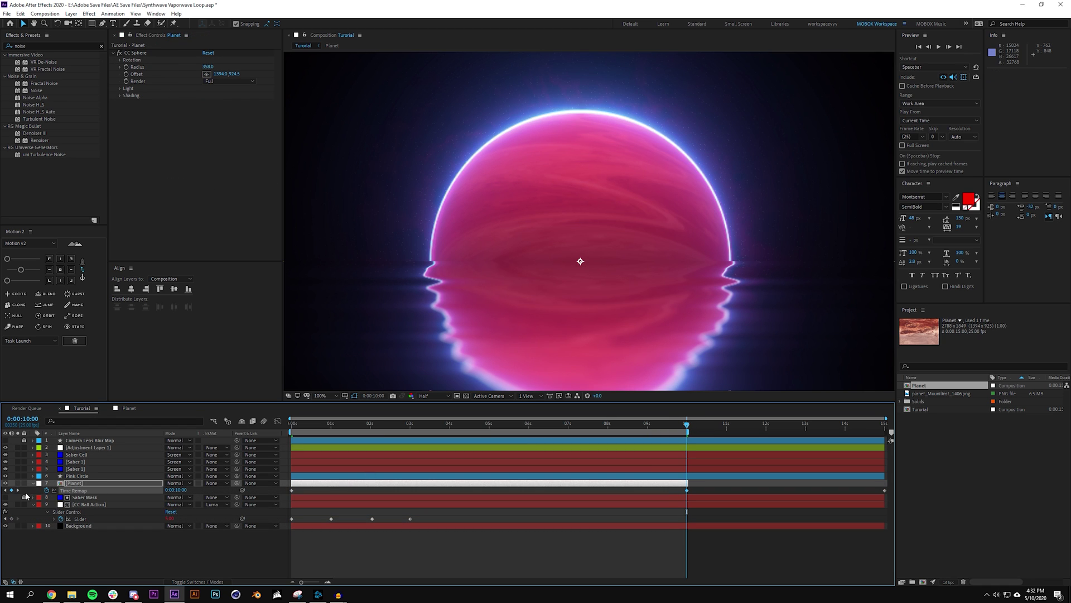
{"action": "left_click_drag", "start_coordinate": [688, 482], "coordinate": [686, 482]}
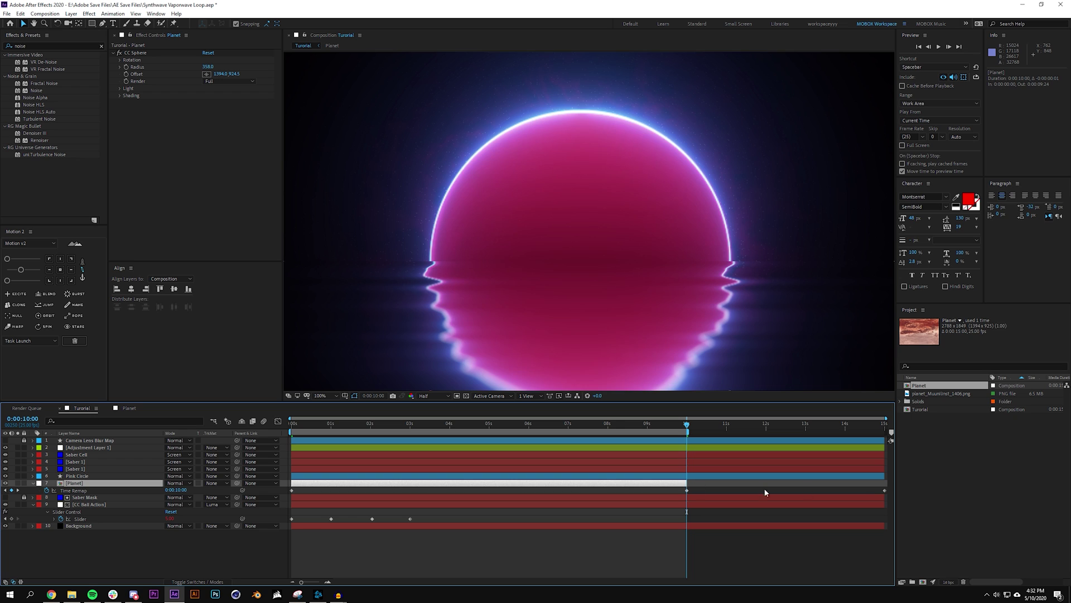
{"action": "left_click", "coordinate": [884, 490]}
{"action": "key", "text": "Delete"}
- Extend the Planet layer's end by one frame and slide the whole layer so it starts at 5 seconds
{"action": "left_click", "coordinate": [334, 566]}
{"action": "left_click", "coordinate": [321, 581]}
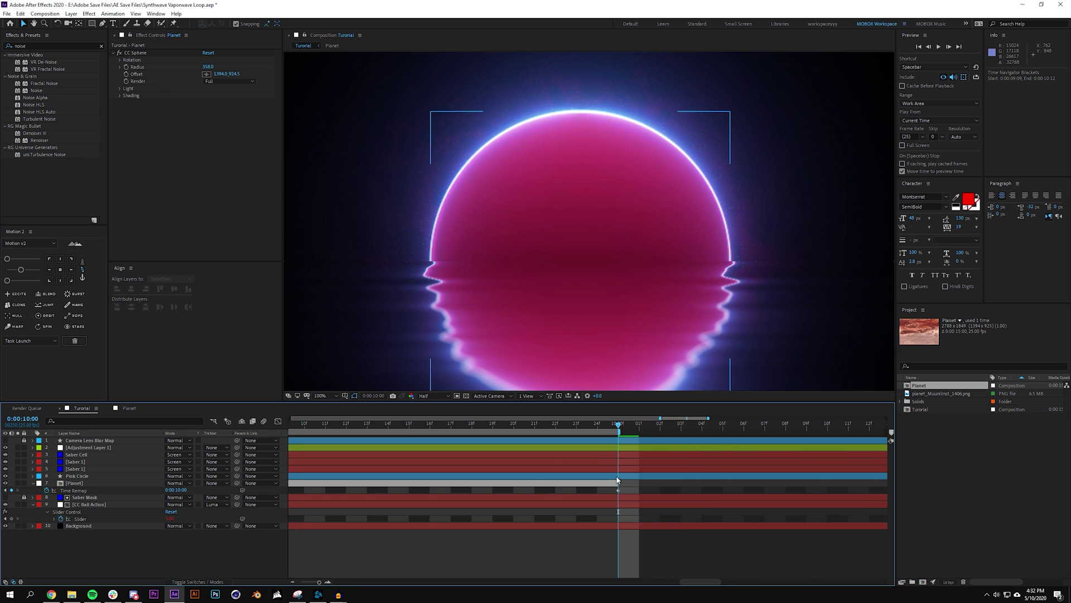
{"action": "left_click", "coordinate": [618, 479]}
{"action": "key", "text": "semicolon"}
{"action": "left_click_drag", "start_coordinate": [301, 485], "coordinate": [513, 487]}
{"action": "left_click", "coordinate": [489, 425]}
{"action": "left_click", "coordinate": [687, 425]}
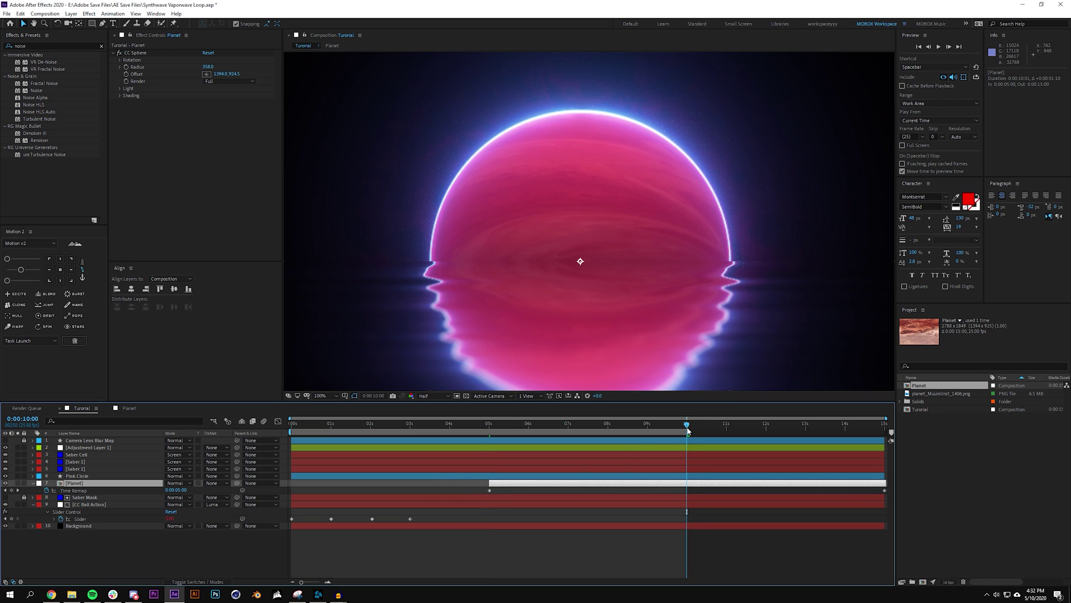
- Duplicate the Planet layer with both copies ending at 10 seconds, then shift the upper copy earlier to cover 0 to about 8:14
{"action": "key", "text": "ctrl+shift+d"}
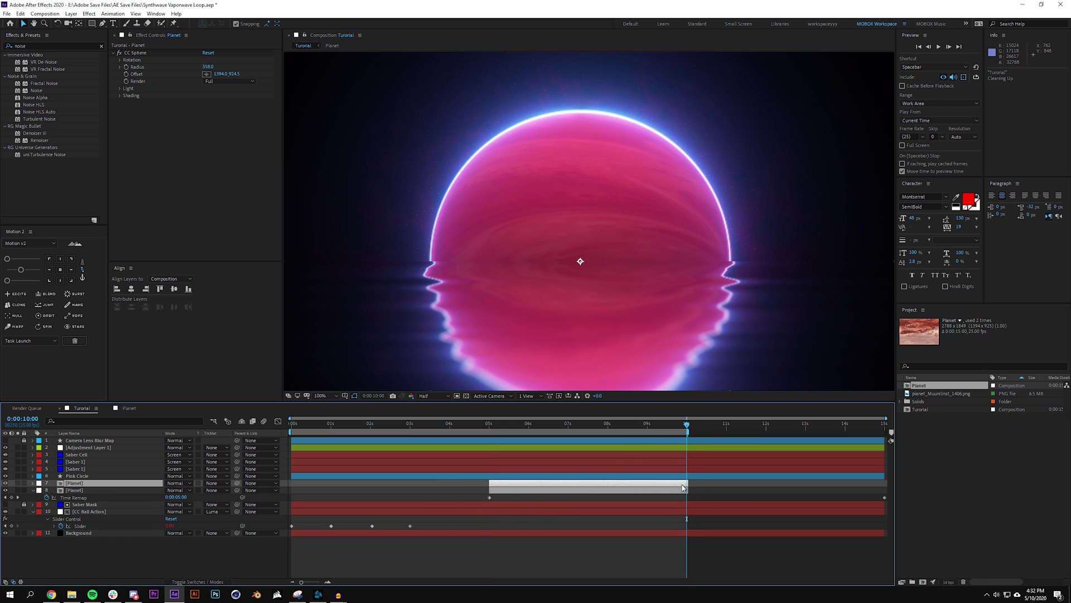
{"action": "left_click_drag", "start_coordinate": [683, 487], "coordinate": [631, 483]}
{"action": "key", "text": "Home"}
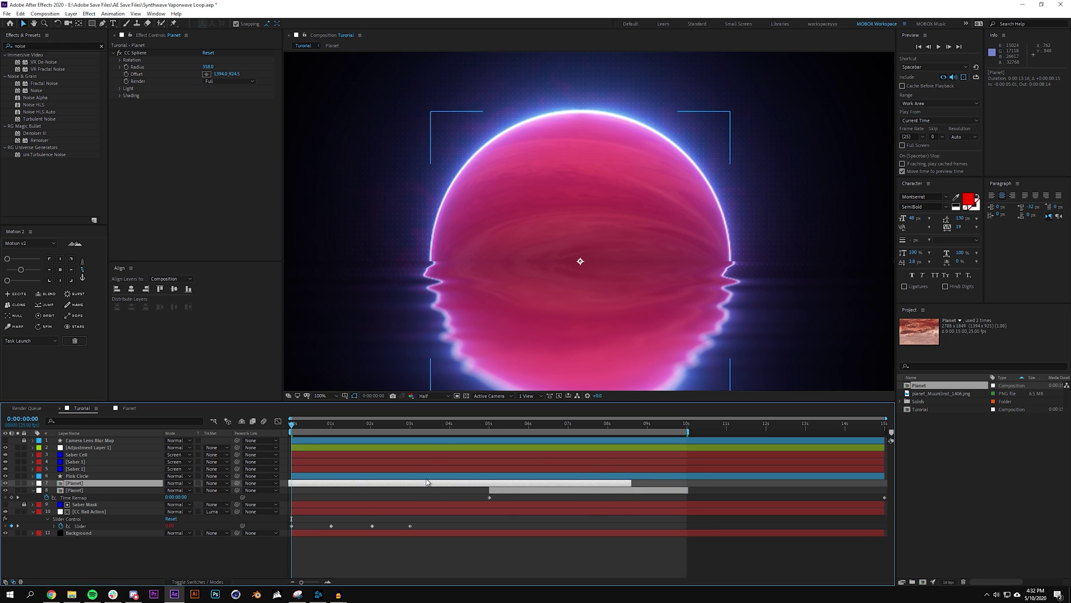
{"action": "key", "text": "u"}
{"action": "left_click_drag", "start_coordinate": [295, 424], "coordinate": [225, 467]}
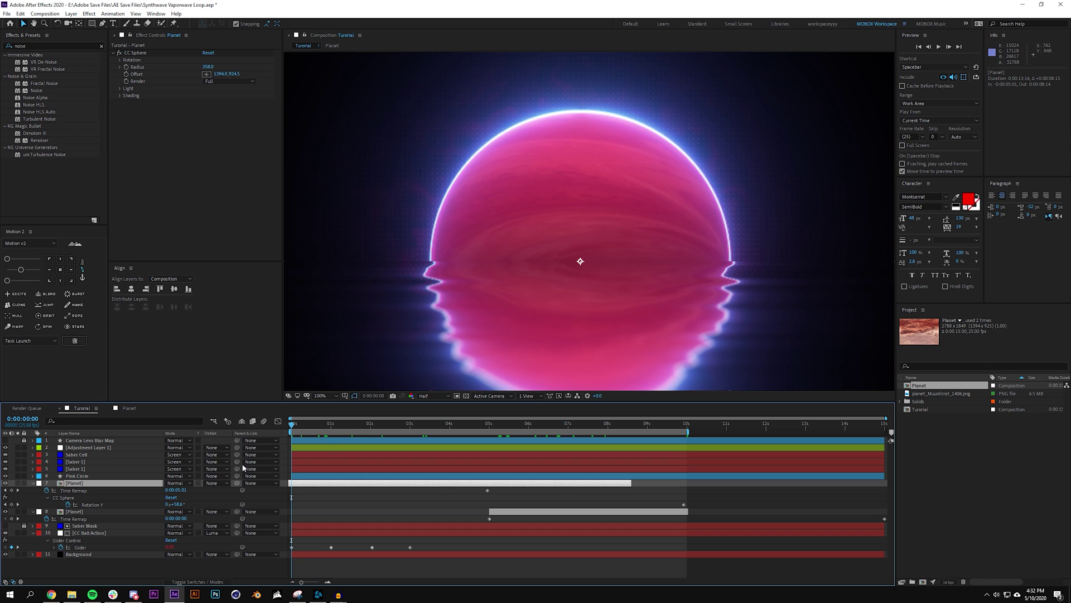
- Fade out the upper Planet layer with Opacity keyframes of 100% at 6:11 and 0% at 8:07
{"action": "left_click_drag", "start_coordinate": [291, 458], "coordinate": [546, 452]}
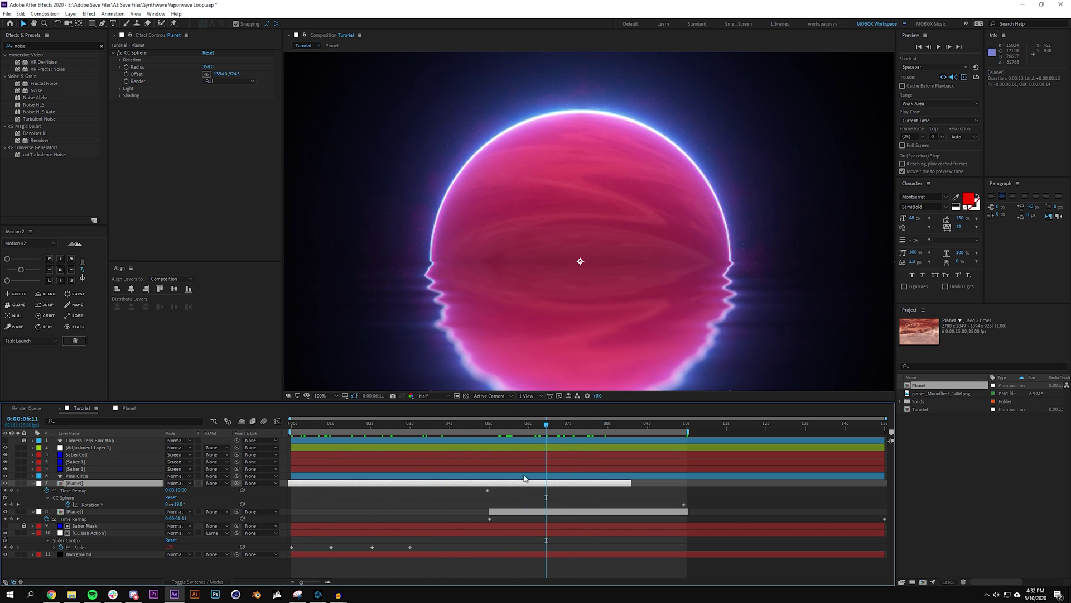
{"action": "key", "text": "t"}
{"action": "left_click", "coordinate": [53, 490]}
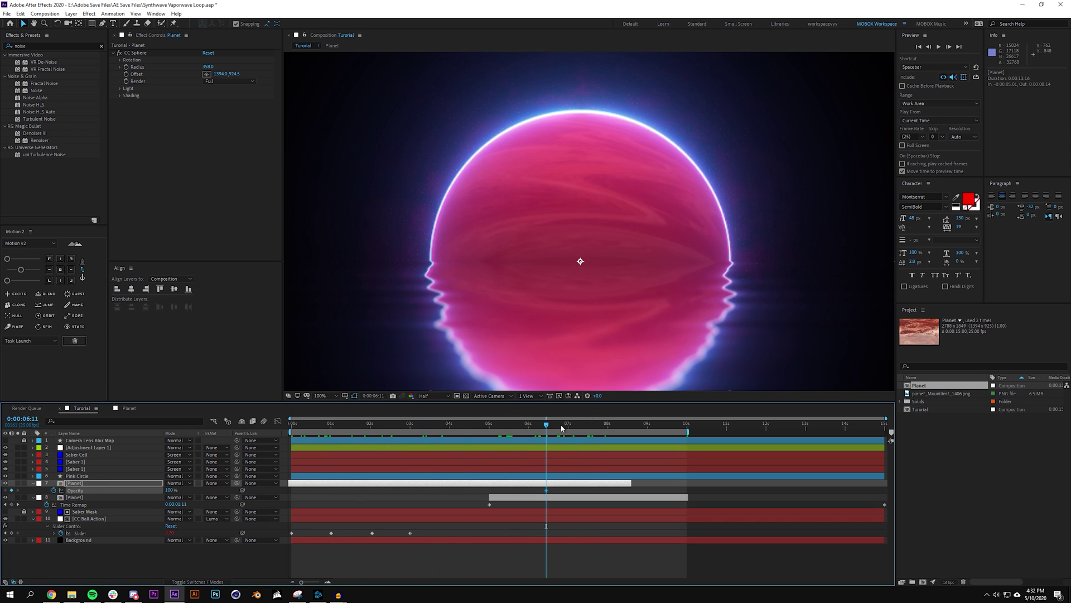
{"action": "left_click", "coordinate": [619, 425]}
{"action": "left_click_drag", "start_coordinate": [167, 490], "coordinate": [112, 489]}
{"action": "key", "text": "F2"}
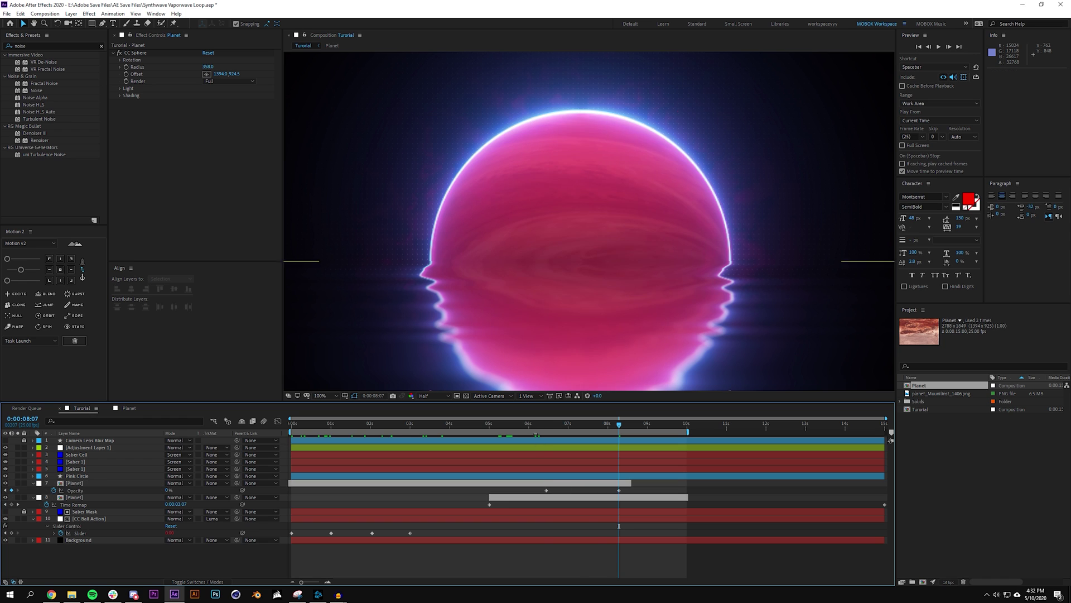
- Preview the crossfade between the two Planet layers and return to the start of the composition
{"action": "left_click", "coordinate": [544, 425]}
{"action": "key", "text": "space"}
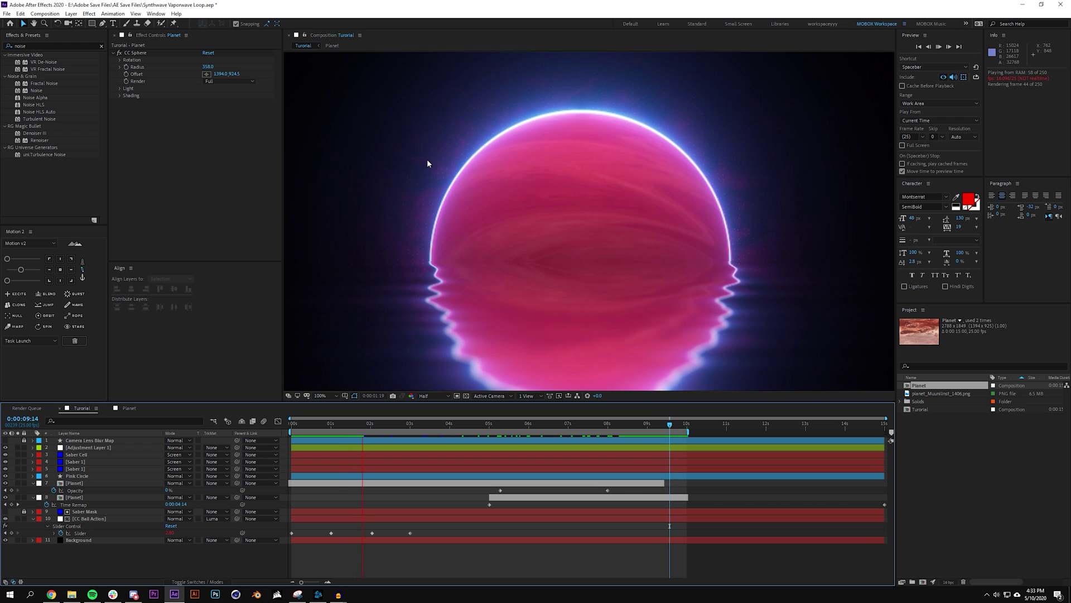
{"action": "left_click", "coordinate": [292, 424]}
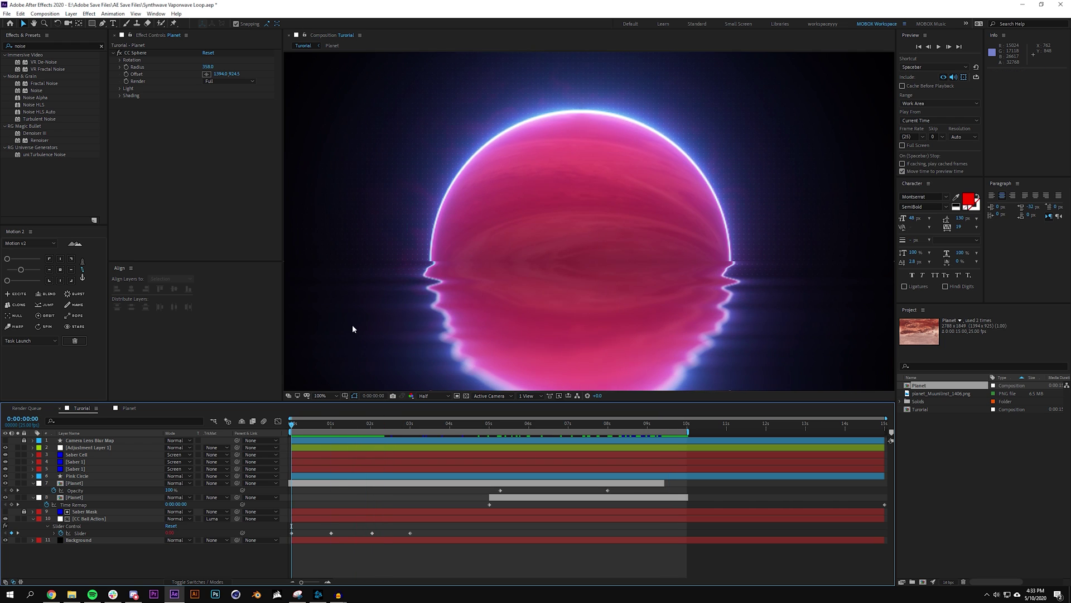
{"action": "key", "text": "Home"}
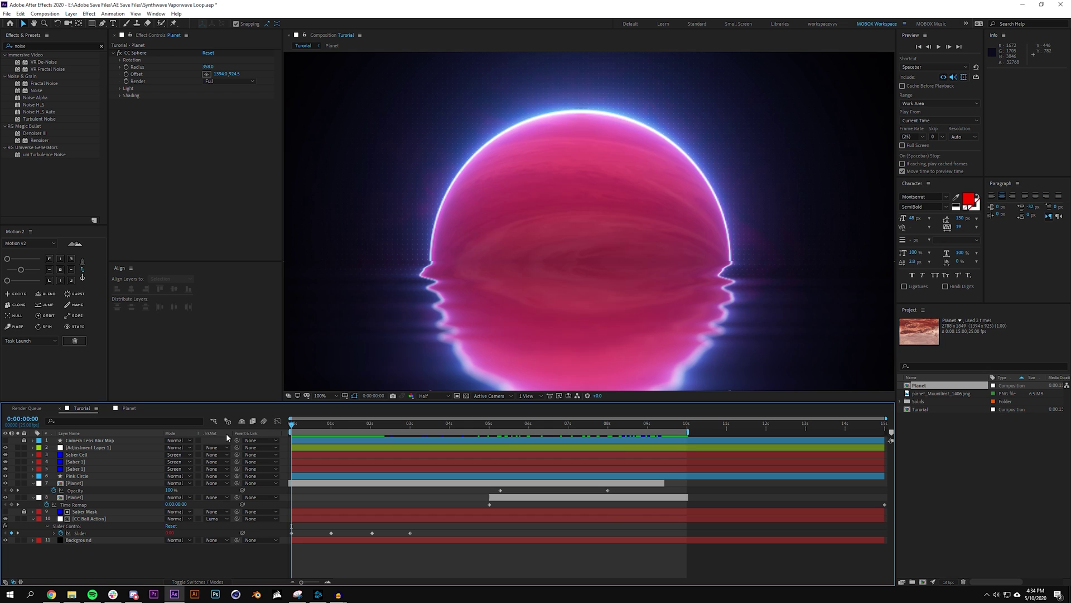
- Try to spread the four Slider keyframes on the CC Ball Action layer over a longer span, and undo the keyframe move
{"action": "left_click_drag", "start_coordinate": [687, 428], "coordinate": [687, 427]}
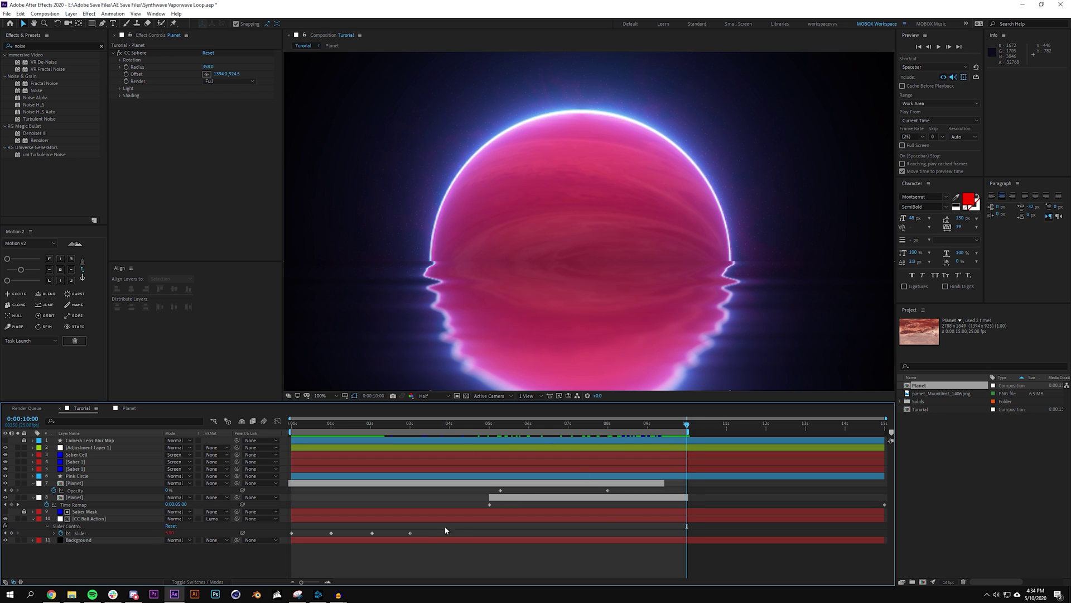
{"action": "left_click_drag", "start_coordinate": [421, 527], "coordinate": [280, 549]}
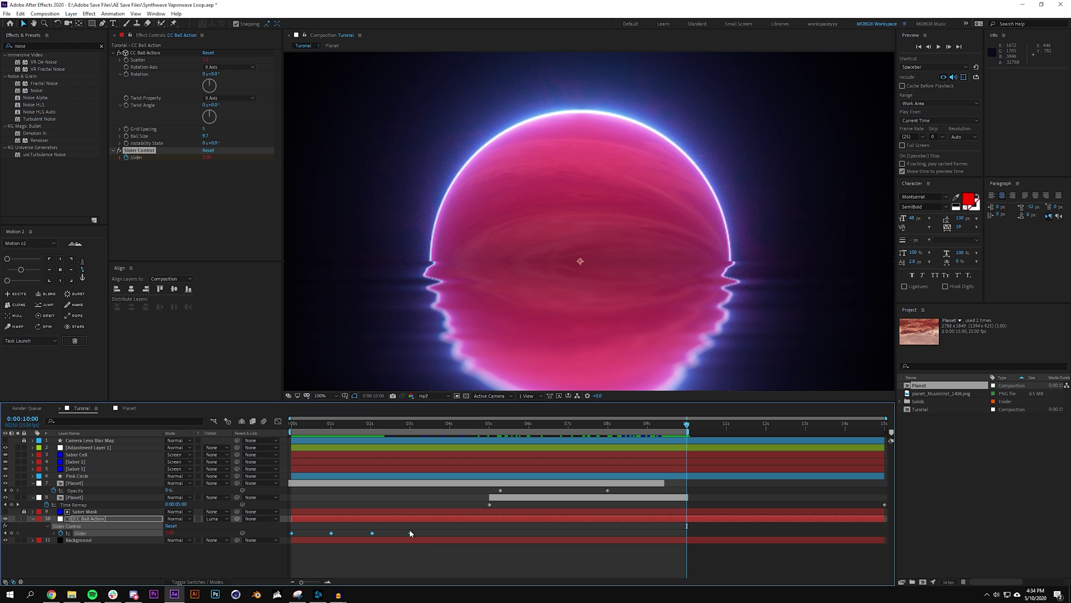
{"action": "left_click_drag", "start_coordinate": [410, 534], "coordinate": [429, 534]}
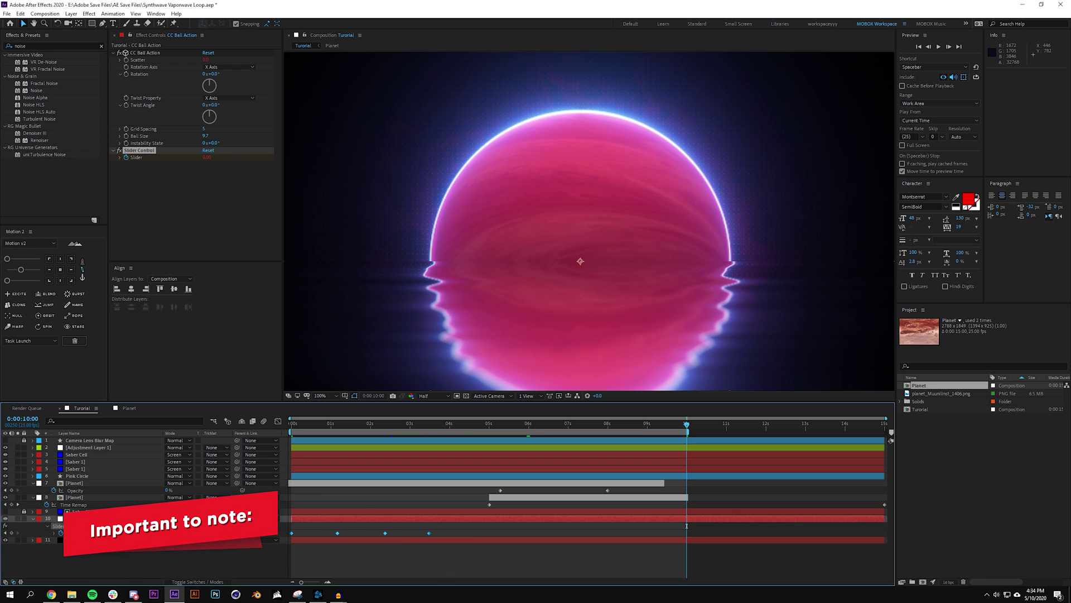
{"action": "key", "text": "ctrl+z"}
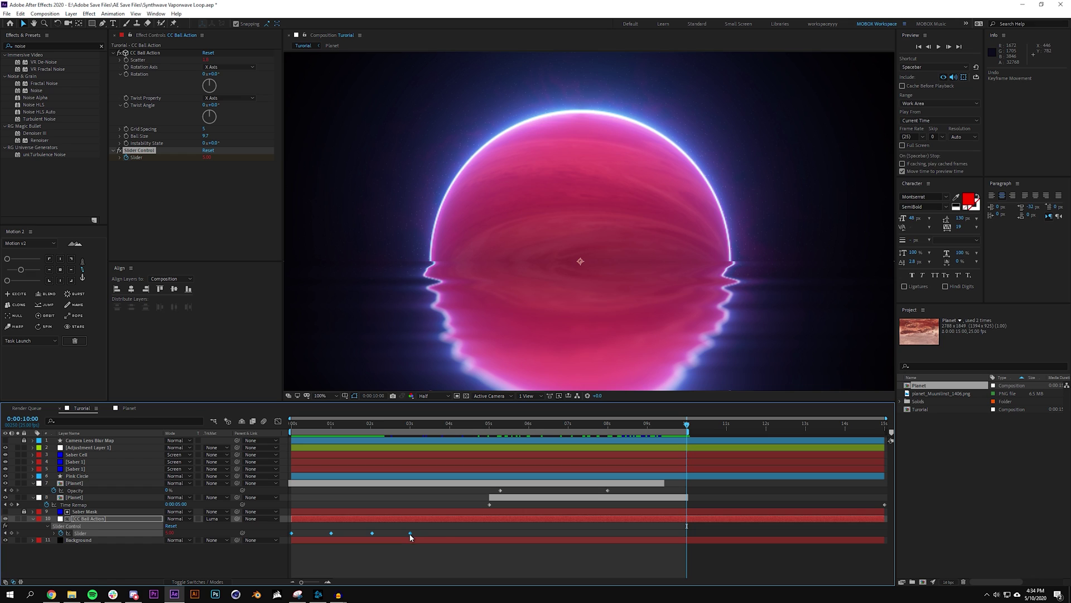
- Stretch the four Slider keyframes on the CC Ball Action layer to end at about 3:10, and preview the particles
{"action": "left_click_drag", "start_coordinate": [410, 534], "coordinate": [412, 534]}
{"action": "left_click", "coordinate": [414, 564]}
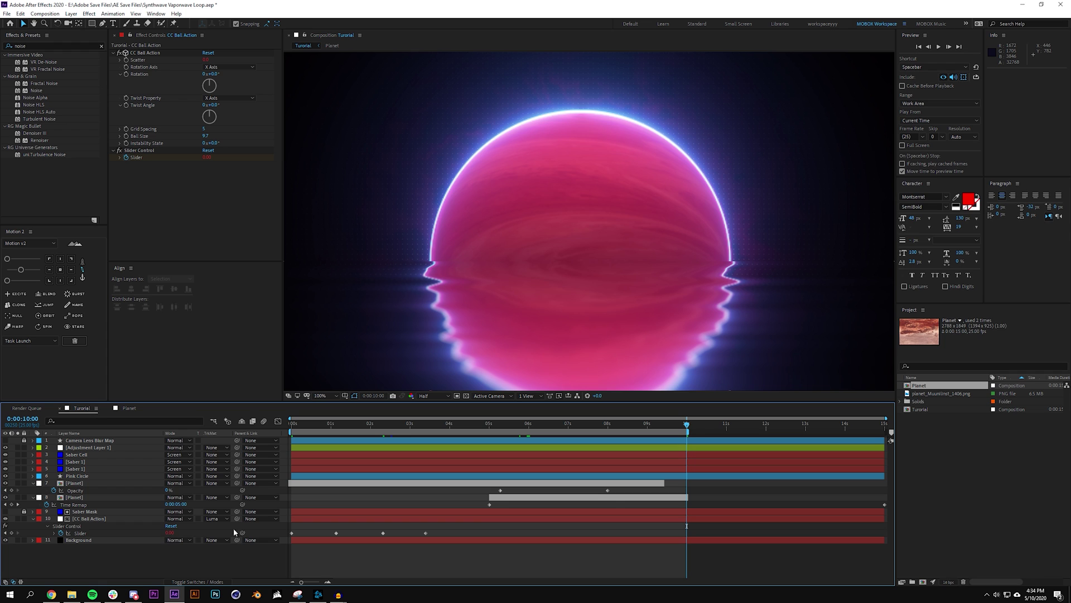
{"action": "left_click_drag", "start_coordinate": [682, 429], "coordinate": [614, 430]}
{"action": "key", "text": "space"}
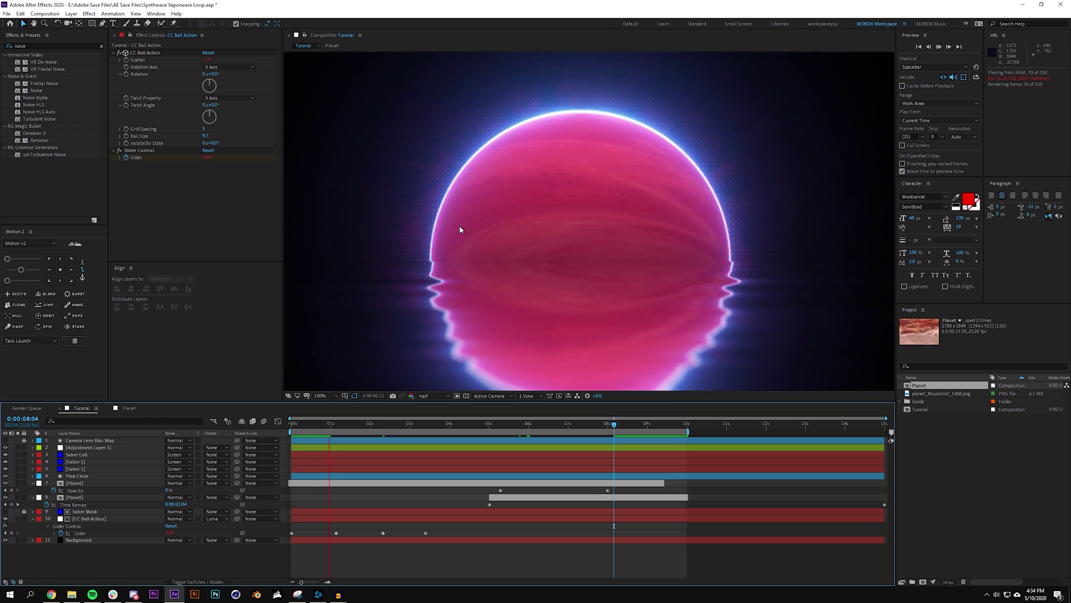
{"action": "scroll", "coordinate": [366, 168], "scroll_direction": "up", "scroll_amount": 1}
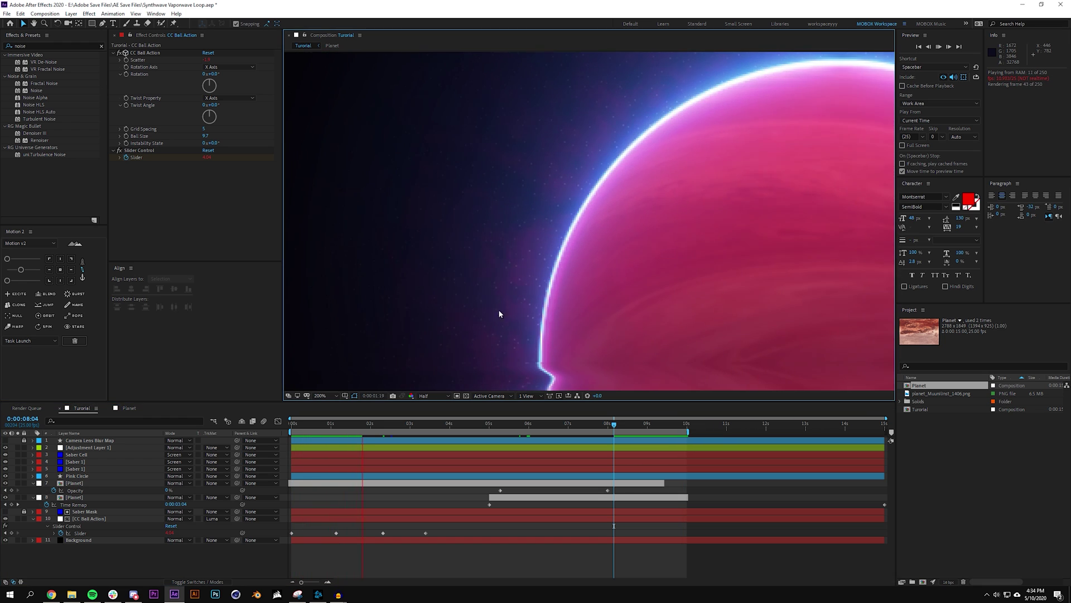
{"action": "left_click_drag", "start_coordinate": [614, 424], "coordinate": [687, 429]}
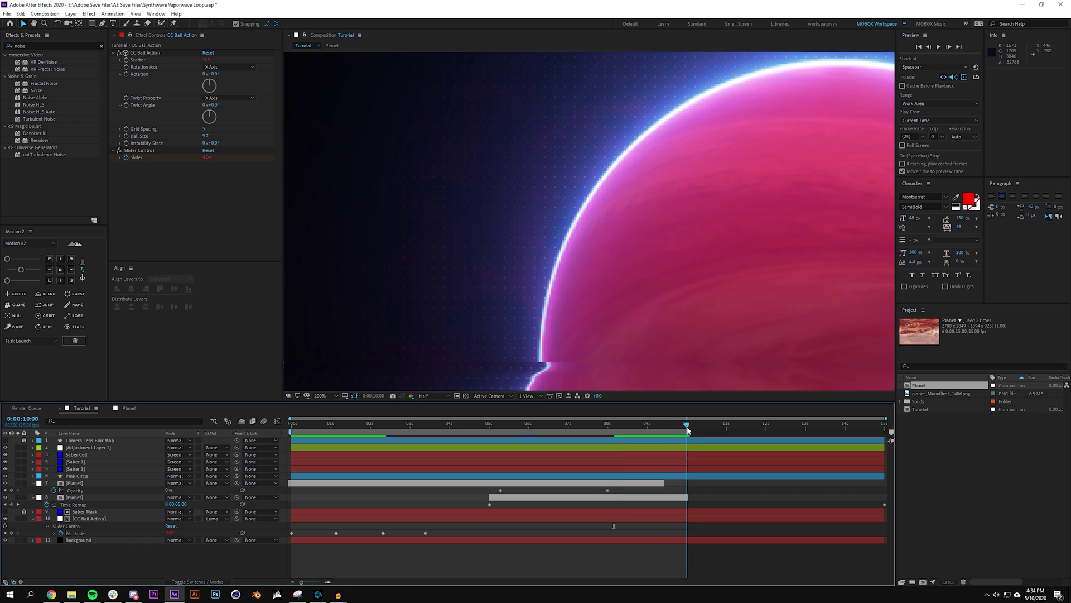
{"action": "key", "text": "Home"}
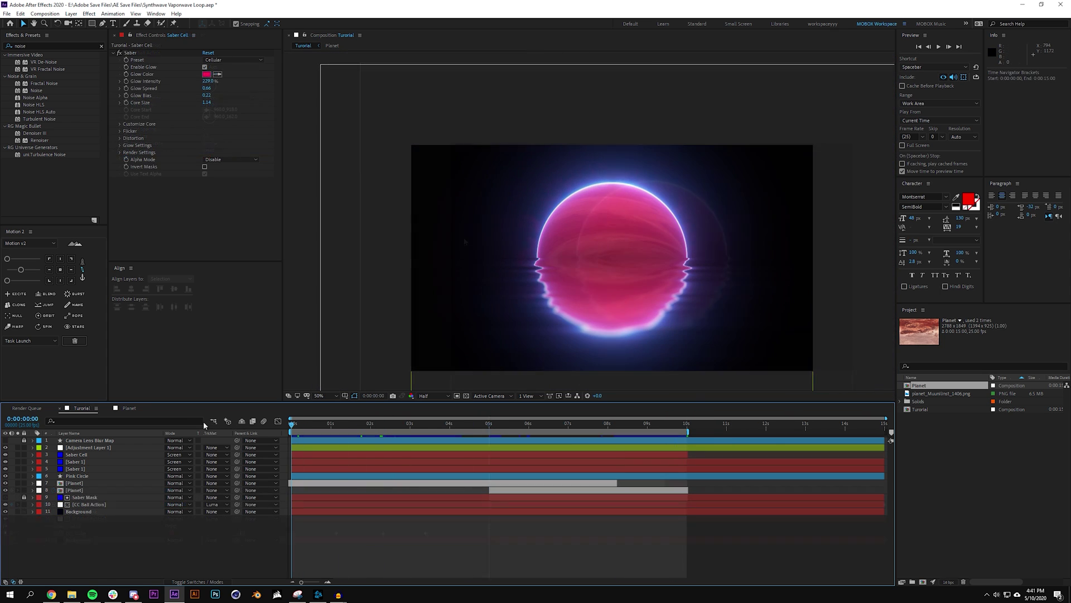
- Examine the scene at 6:13 and 9:20 and check how the two Planet layers overlap in time
{"action": "left_click_drag", "start_coordinate": [594, 447], "coordinate": [549, 441]}
{"action": "key", "text": "period"}
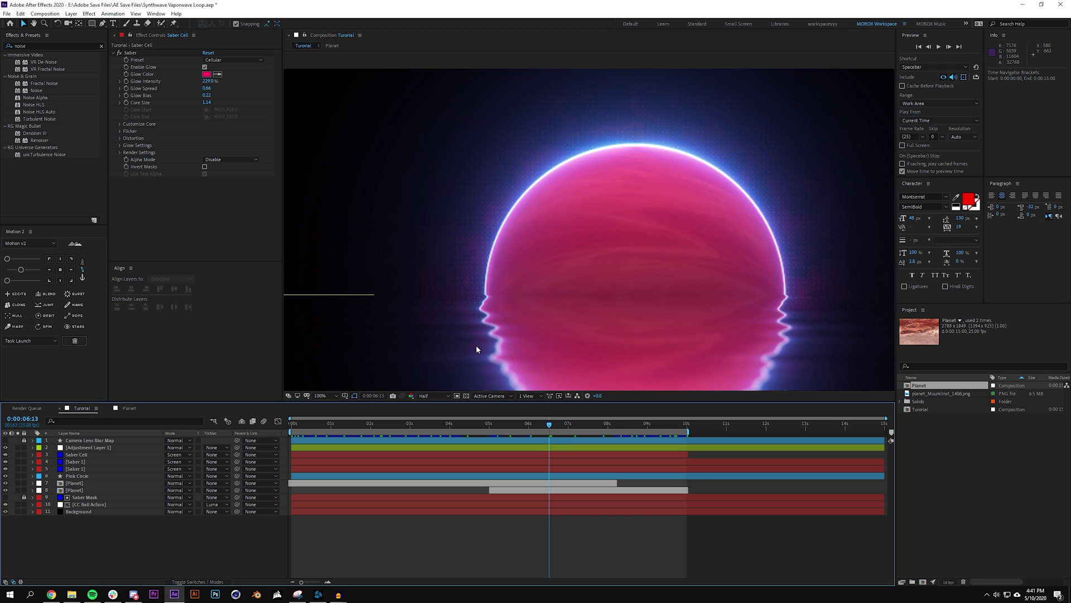
{"action": "left_click_drag", "start_coordinate": [558, 425], "coordinate": [679, 425]}
{"action": "left_click", "coordinate": [88, 483]}
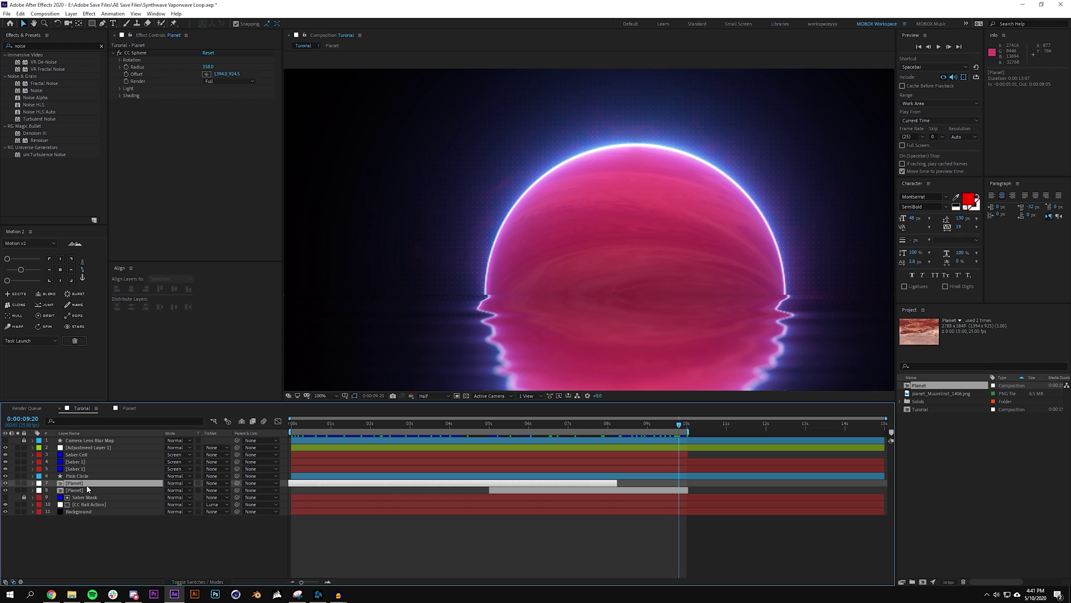
{"action": "left_click", "coordinate": [91, 488]}
{"action": "left_click", "coordinate": [335, 554]}
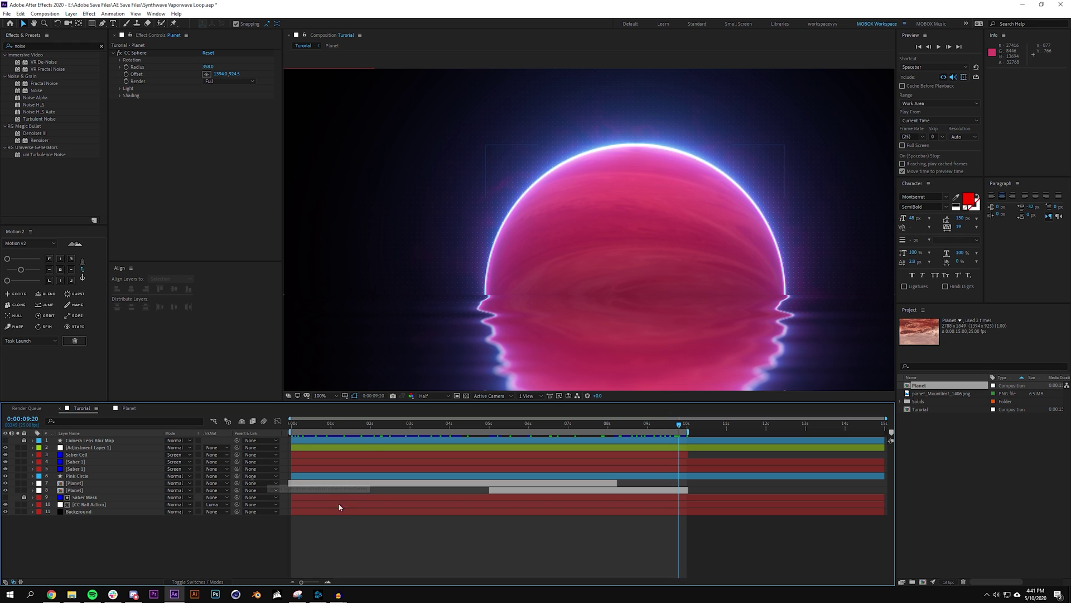
- Pre-compose the Saber Cell layer as Saber Cell Comp 1 with all attributes moved into it, using Screen blending mode
{"action": "left_click", "coordinate": [84, 455]}
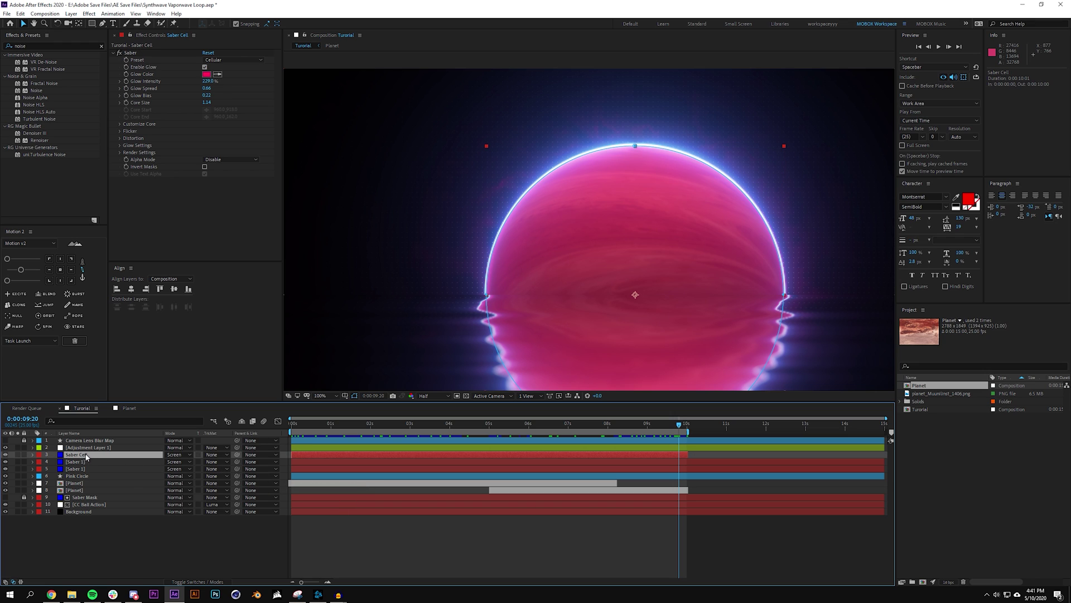
{"action": "left_click", "coordinate": [6, 455]}
{"action": "key", "text": "ctrl+shift+c"}
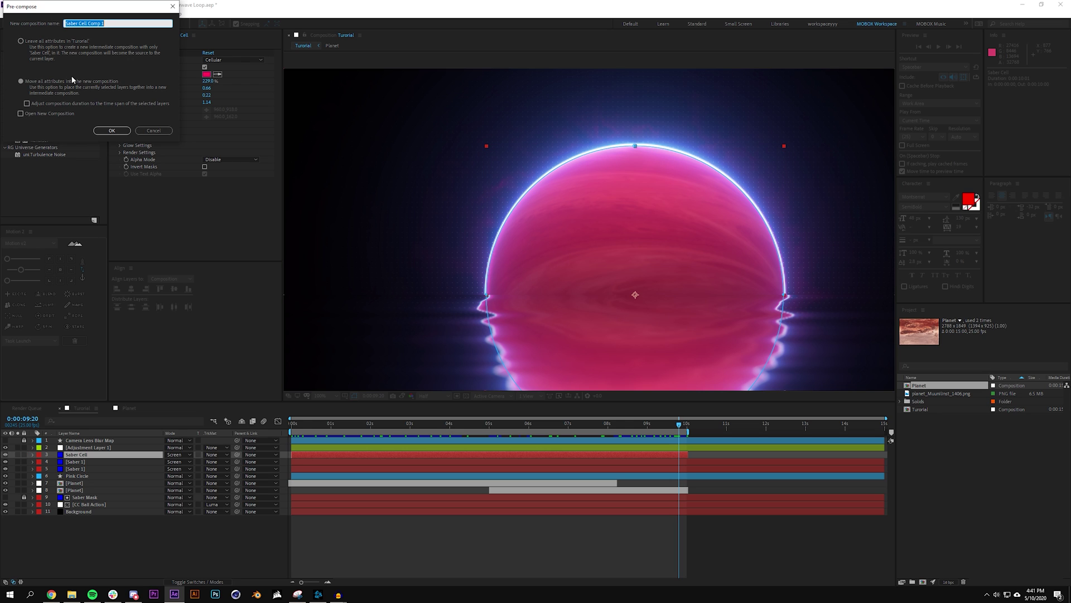
{"action": "left_click", "coordinate": [112, 131]}
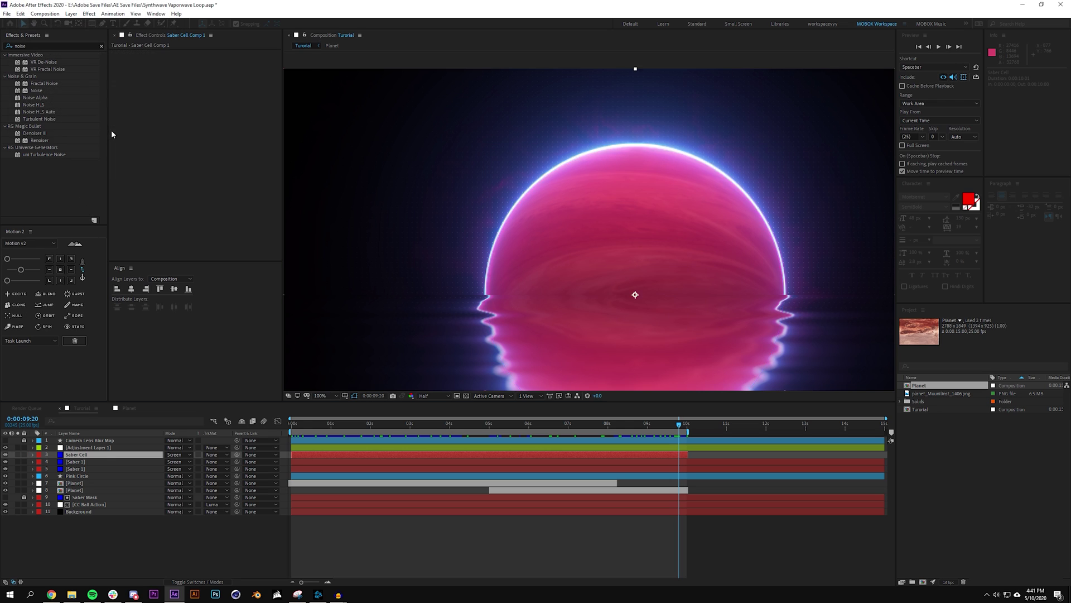
{"action": "left_click", "coordinate": [178, 455]}
{"action": "left_click", "coordinate": [179, 192]}
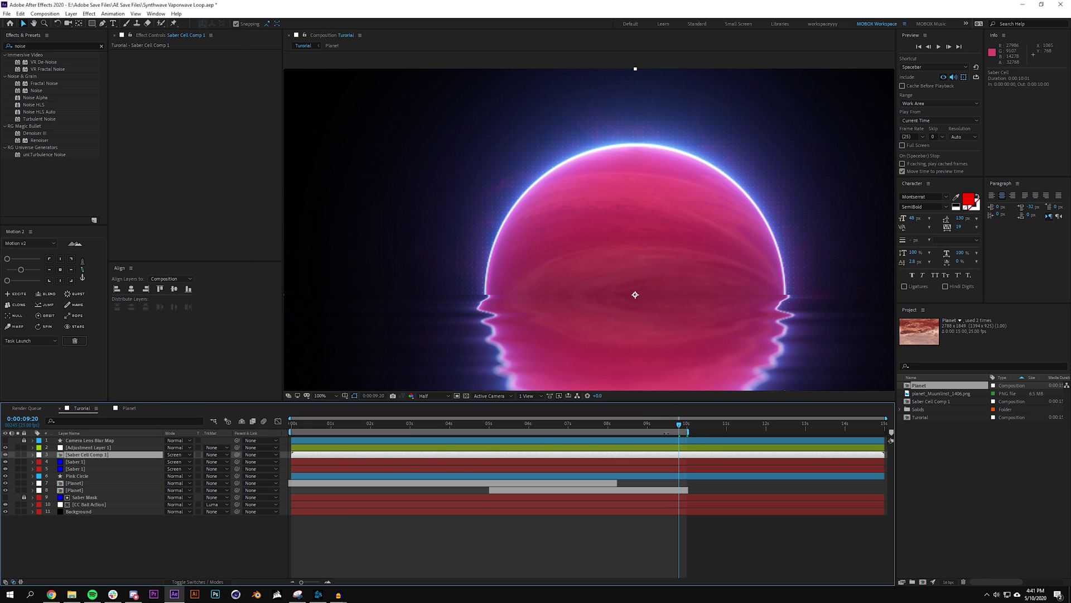
- Shift the Saber Cell Comp 1 layer to start at 5:01 and trim its end to 10:00
{"action": "left_click_drag", "start_coordinate": [327, 451], "coordinate": [526, 462]}
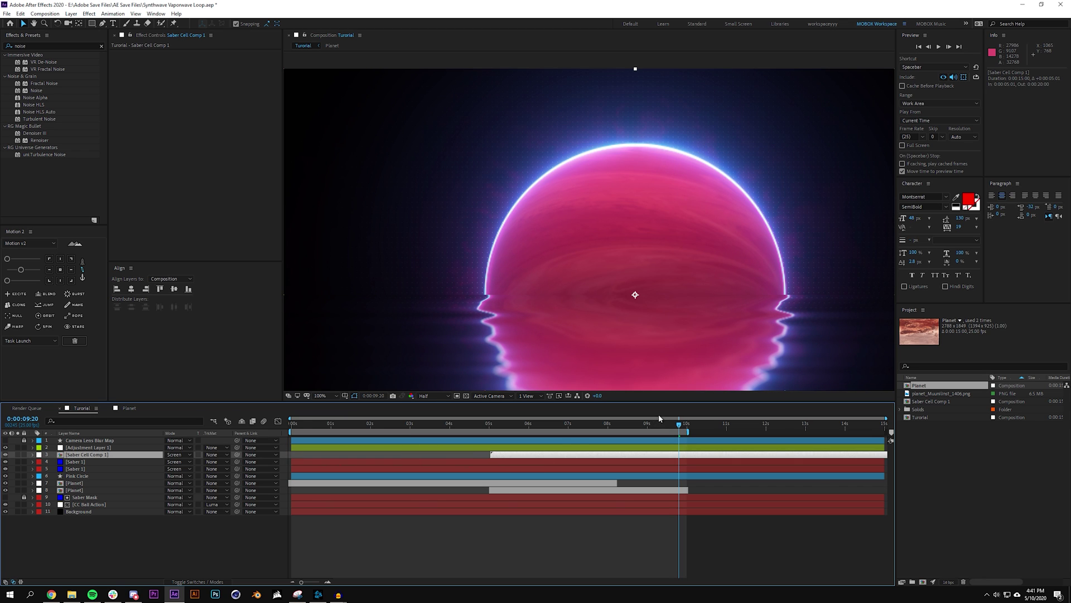
{"action": "left_click_drag", "start_coordinate": [682, 426], "coordinate": [688, 427]}
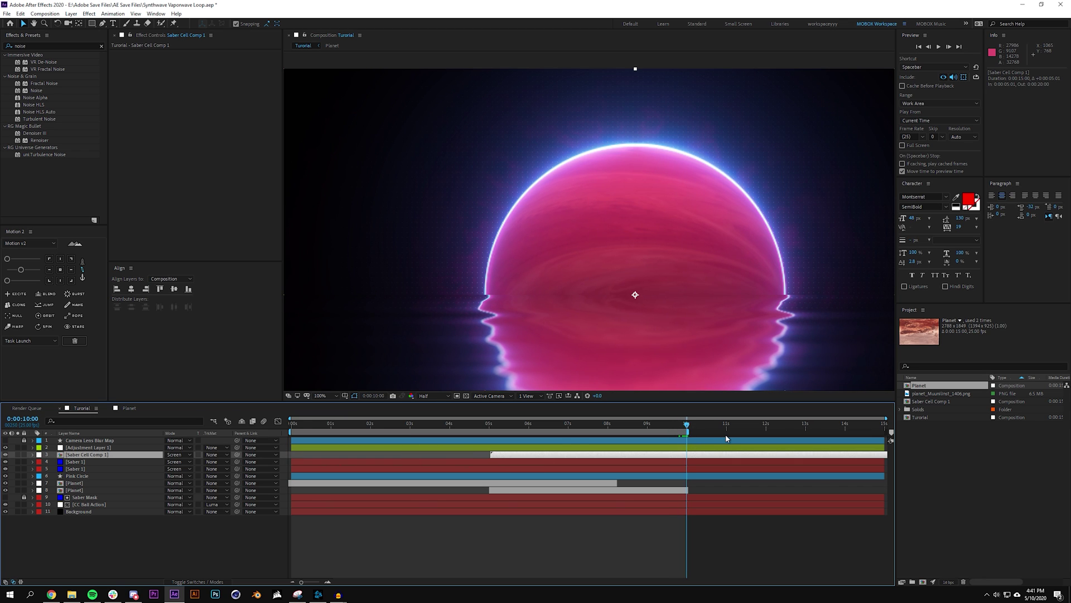
{"action": "key", "text": "alt+]"}
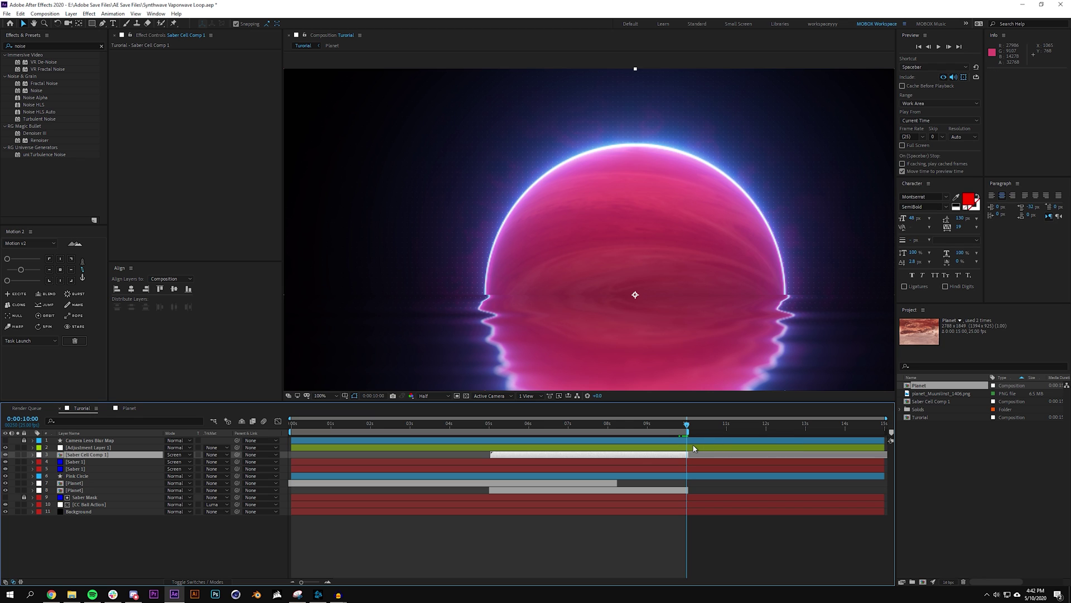
- Duplicate Saber Cell Comp 1, shift the upper copy before the composition start, and extend its end to 7:19
{"action": "key", "text": "ctrl+d"}
{"action": "left_click_drag", "start_coordinate": [675, 455], "coordinate": [293, 462]}
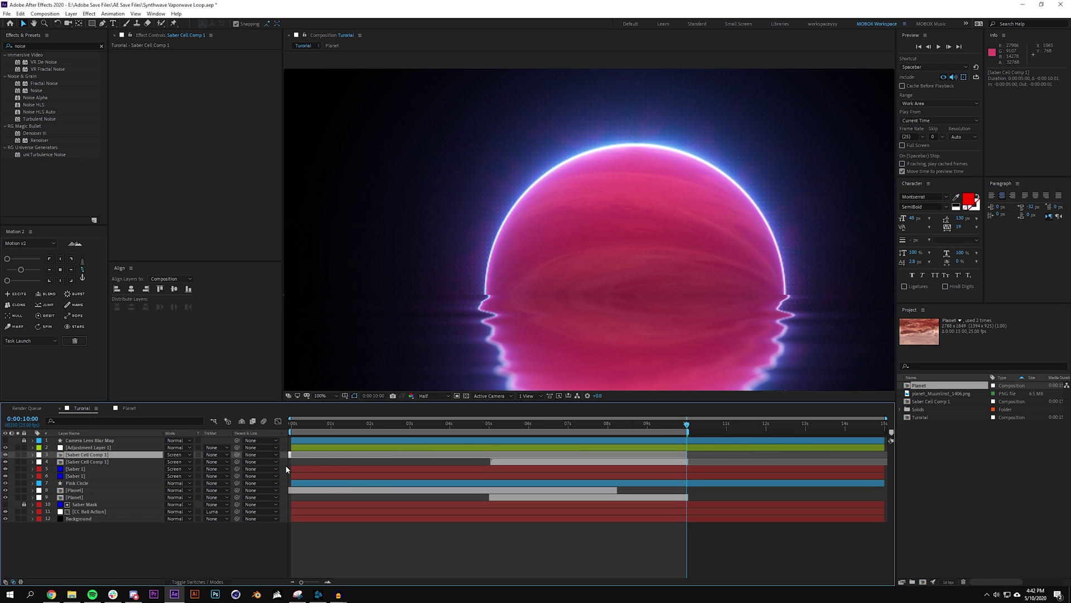
{"action": "left_click_drag", "start_coordinate": [290, 454], "coordinate": [599, 455]}
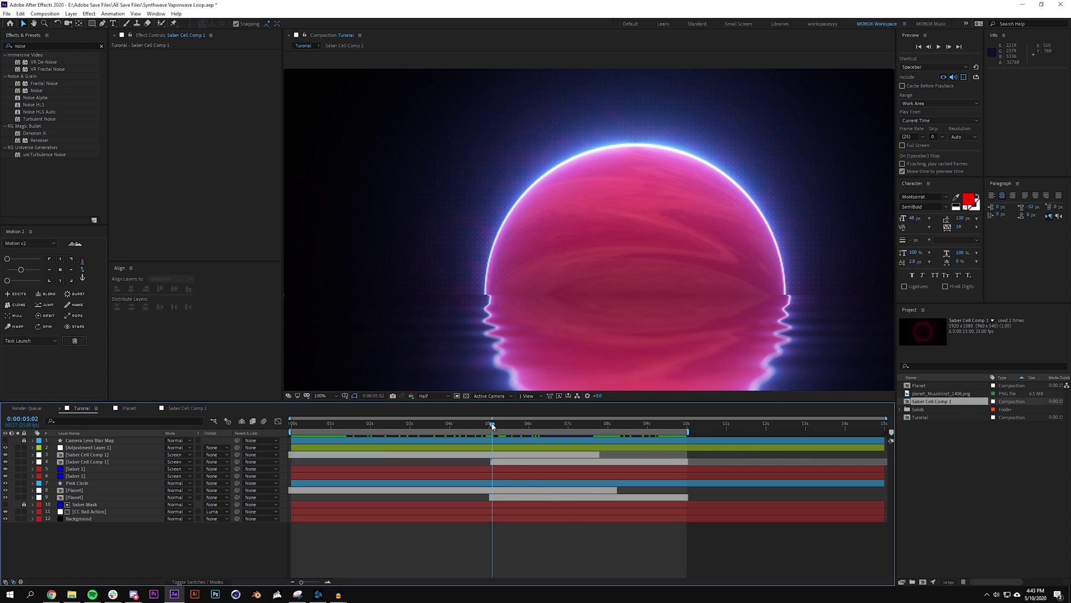
- Show the Opacity property of both Saber Cell Comp 1 layers at 6:15 for a closer look at their overlap
{"action": "left_click_drag", "start_coordinate": [493, 425], "coordinate": [553, 426]}
{"action": "left_click", "coordinate": [86, 454]}
{"action": "left_click", "coordinate": [78, 463], "text": "shift"}
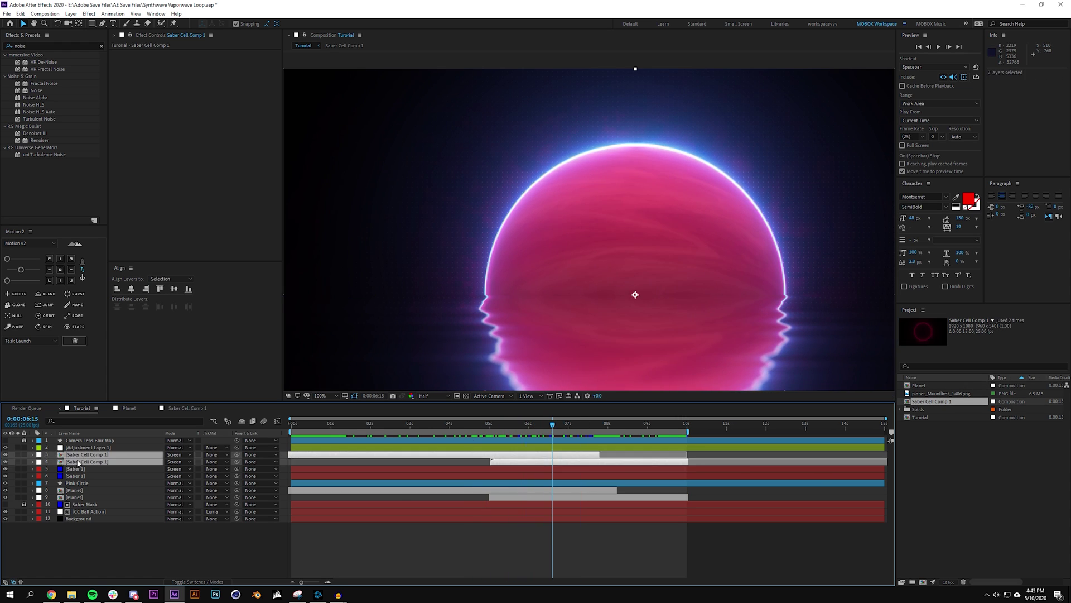
{"action": "key", "text": "t"}
{"action": "left_click", "coordinate": [482, 548]}
{"action": "scroll", "coordinate": [453, 316], "scroll_direction": "up", "scroll_amount": 2}
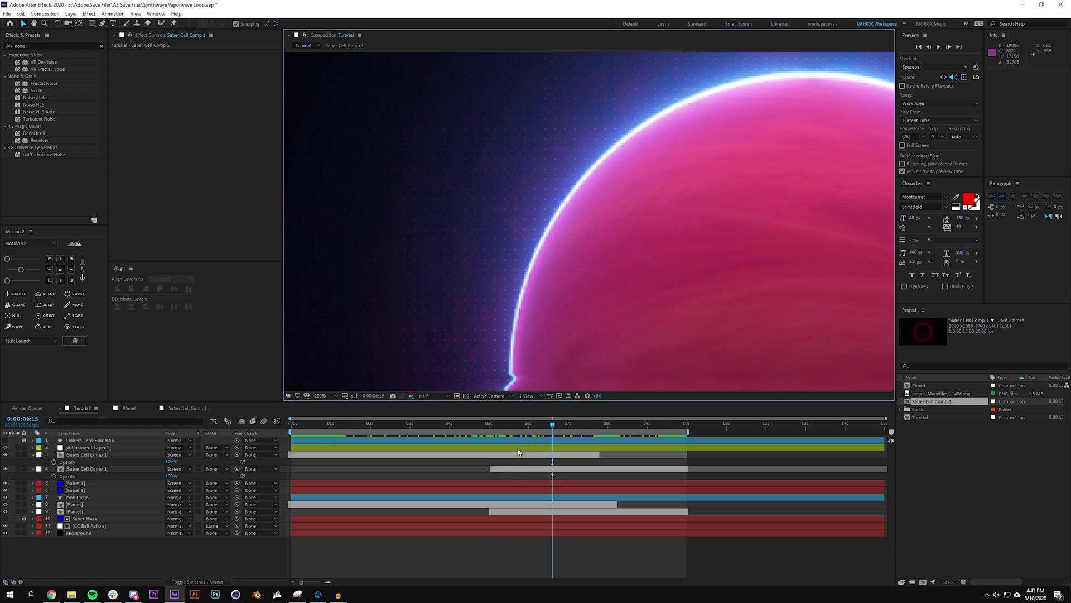
- Compare the glow with each Saber Cell Comp 1 layer hidden and shown
{"action": "left_click", "coordinate": [5, 454]}
{"action": "left_click", "coordinate": [5, 469]}
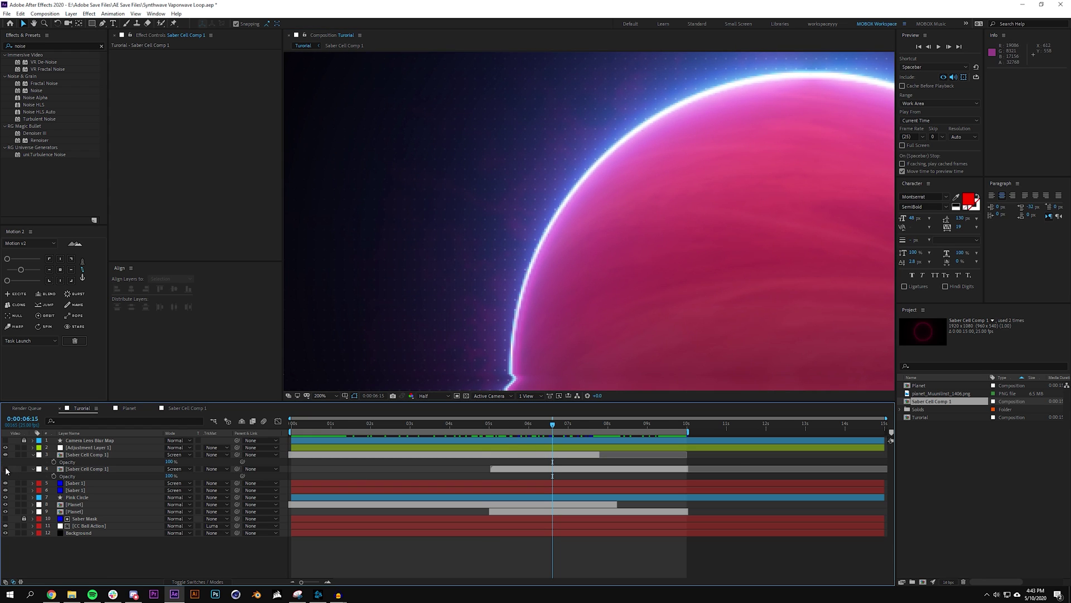
{"action": "left_click", "coordinate": [5, 469]}
{"action": "left_click", "coordinate": [97, 470]}
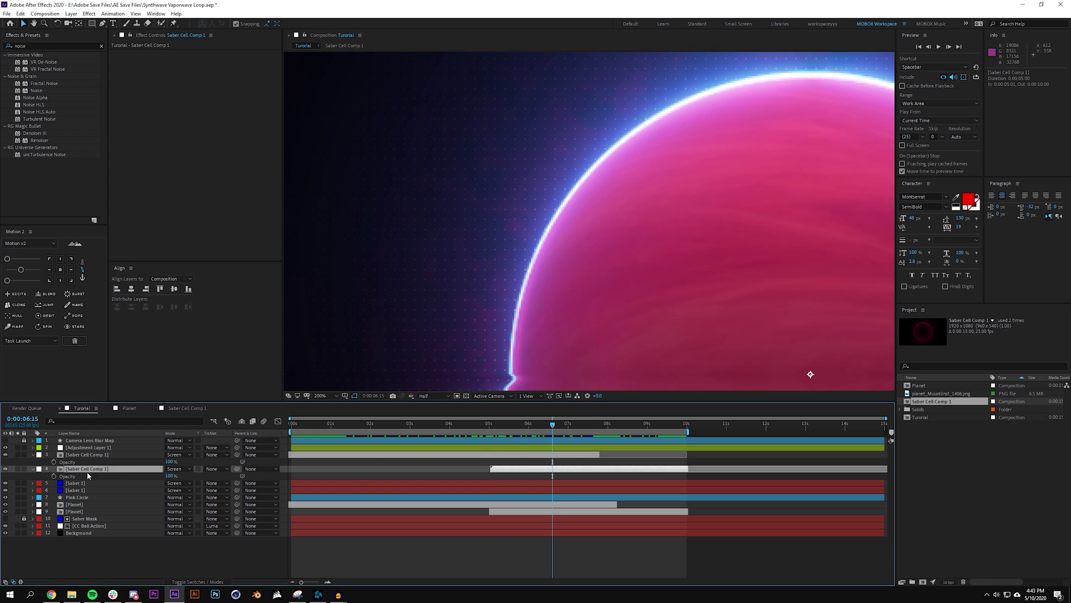
{"action": "left_click", "coordinate": [75, 455]}
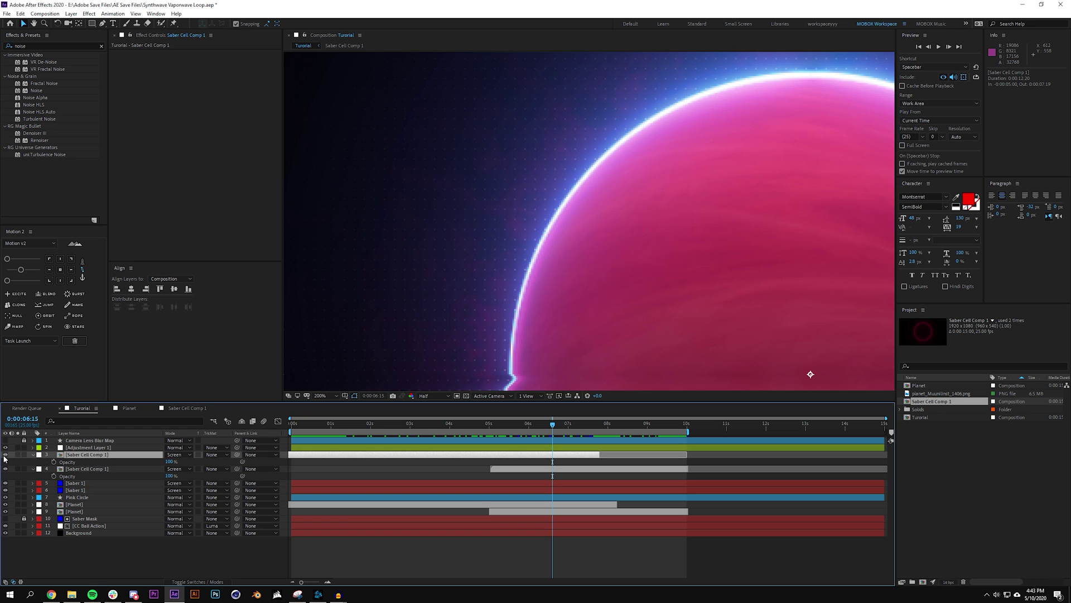
- Preview the whole loop with both Saber Cell Comp 1 layers and stop playback at 5:08
{"action": "left_click", "coordinate": [473, 425]}
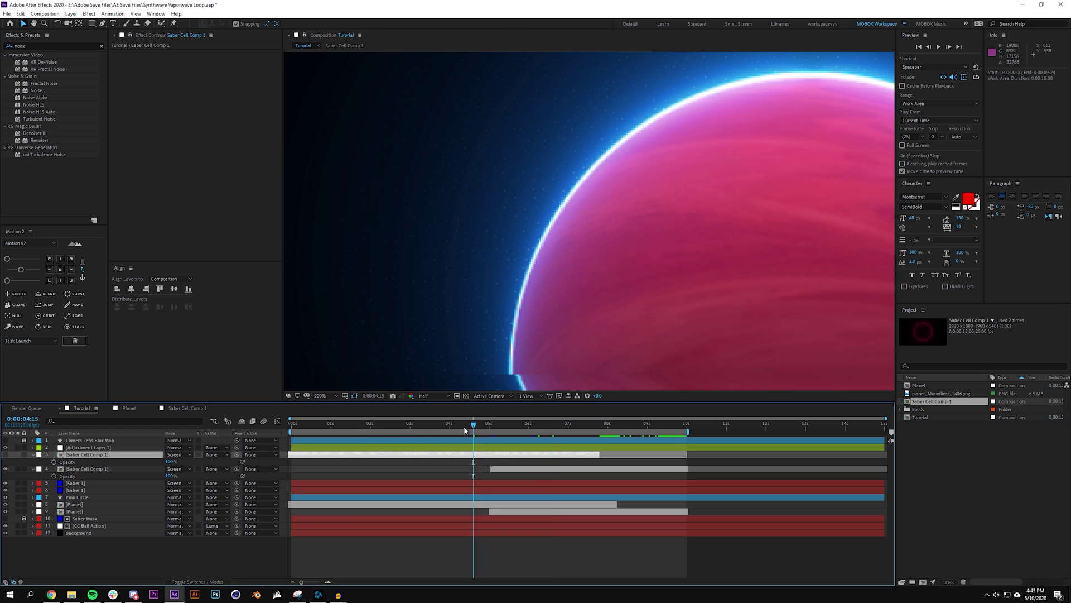
{"action": "scroll", "coordinate": [470, 282], "scroll_direction": "down", "scroll_amount": 4}
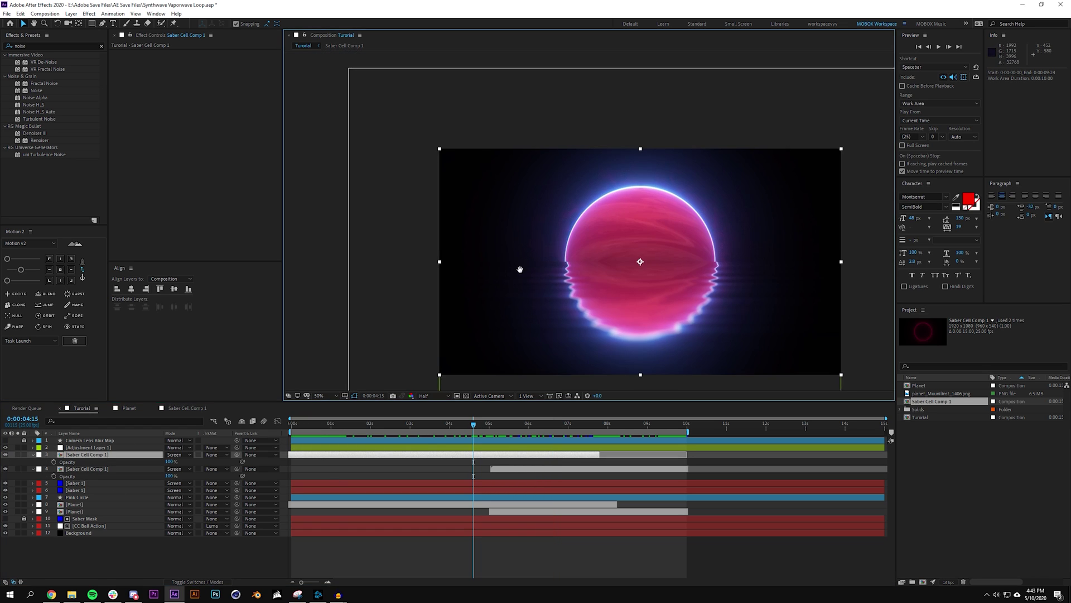
{"action": "left_click_drag", "start_coordinate": [482, 426], "coordinate": [629, 444]}
{"action": "key", "text": "space"}
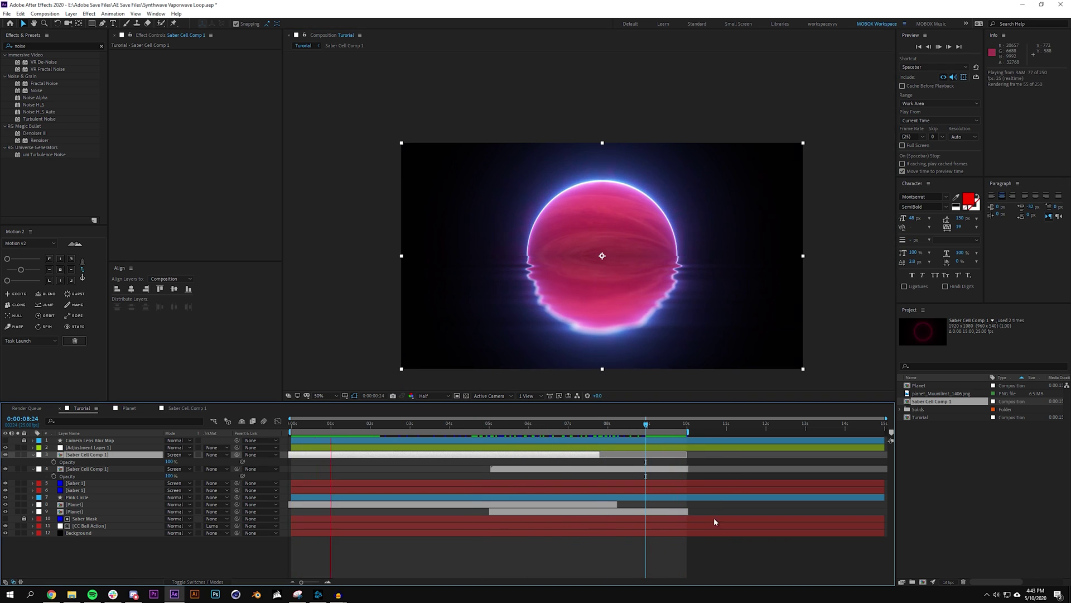
{"action": "left_click", "coordinate": [738, 577]}
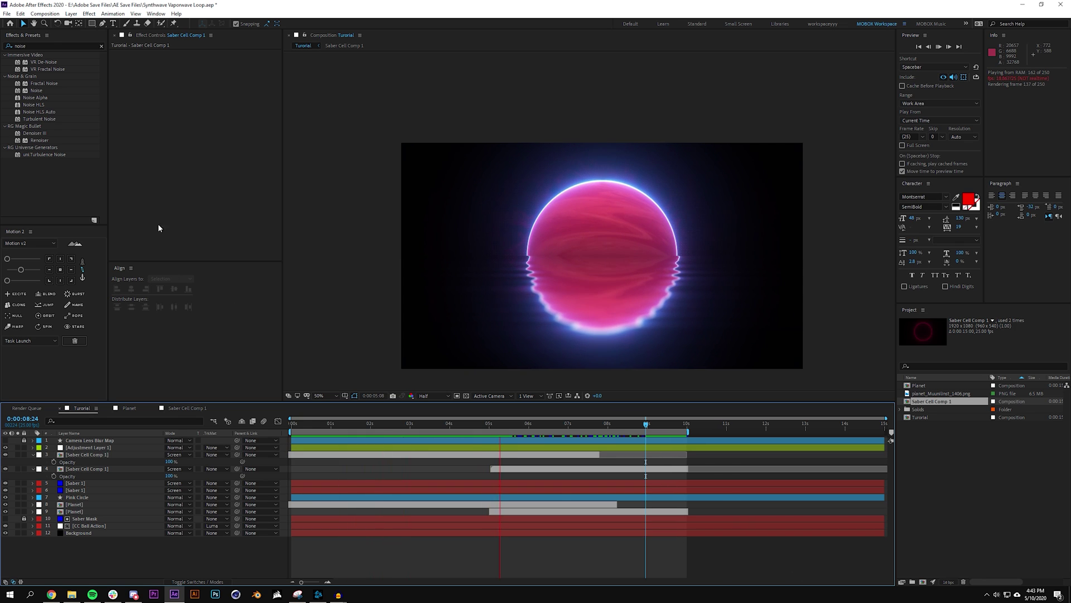
{"action": "key", "text": "space"}
- Add a new adjustment layer above all layers and apply the Noise effect to it with Amount of Noise at 8%
{"action": "left_click", "coordinate": [70, 14]}
{"action": "mouse_move", "coordinate": [139, 23]}
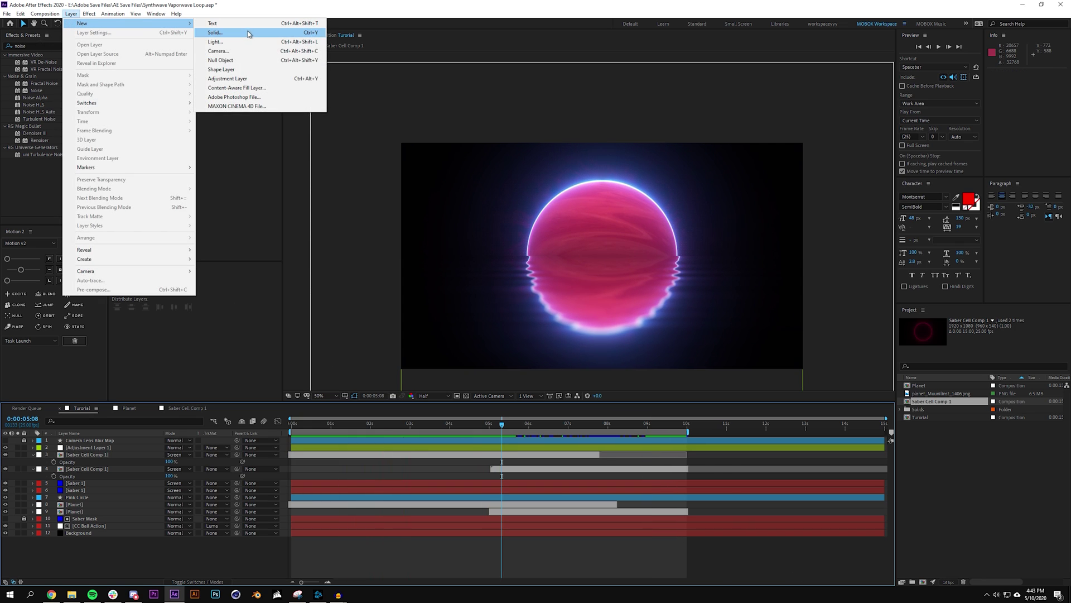
{"action": "left_click", "coordinate": [238, 81]}
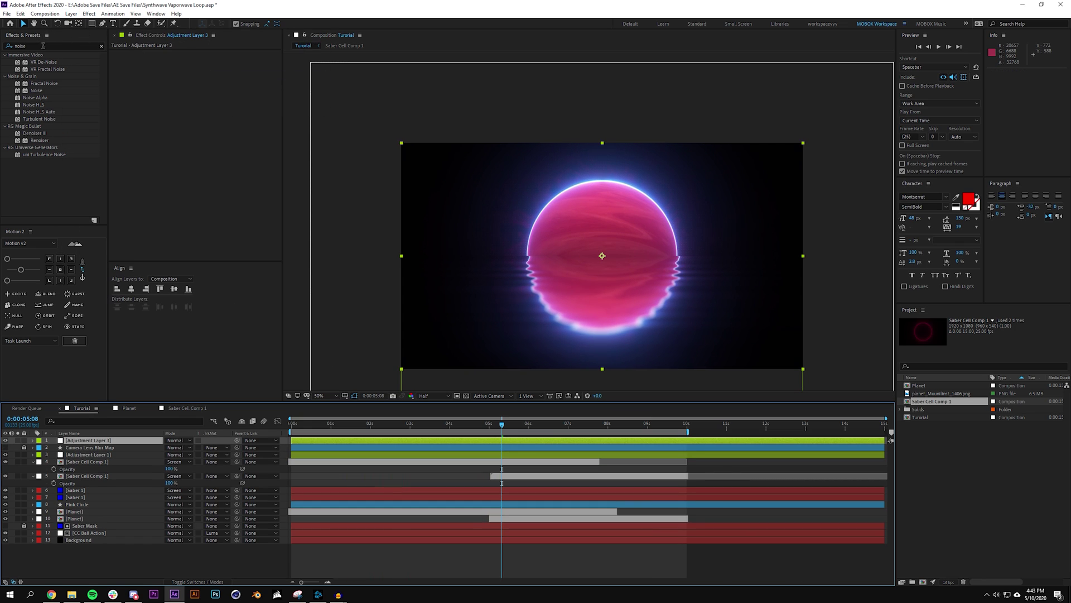
{"action": "left_click", "coordinate": [43, 45]}
{"action": "left_click_drag", "start_coordinate": [35, 90], "coordinate": [187, 89]}
{"action": "left_click", "coordinate": [206, 60]}
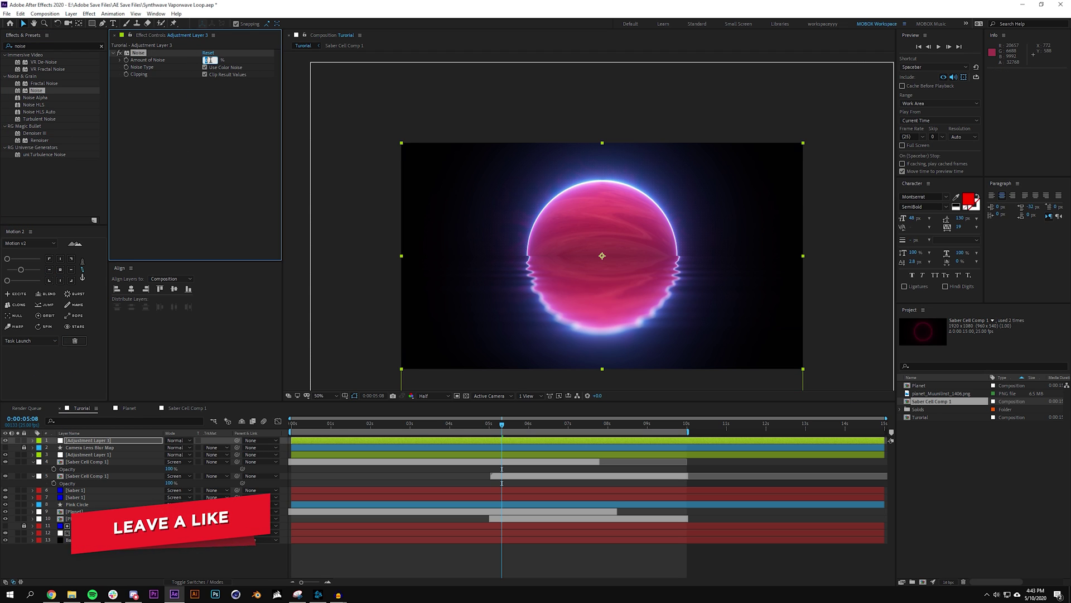
{"action": "type", "text": "8"}
{"action": "key", "text": "Return"}
- Set the composition preview resolution to Full and return to the start of the timeline
{"action": "scroll", "coordinate": [563, 287], "scroll_direction": "up", "scroll_amount": 1}
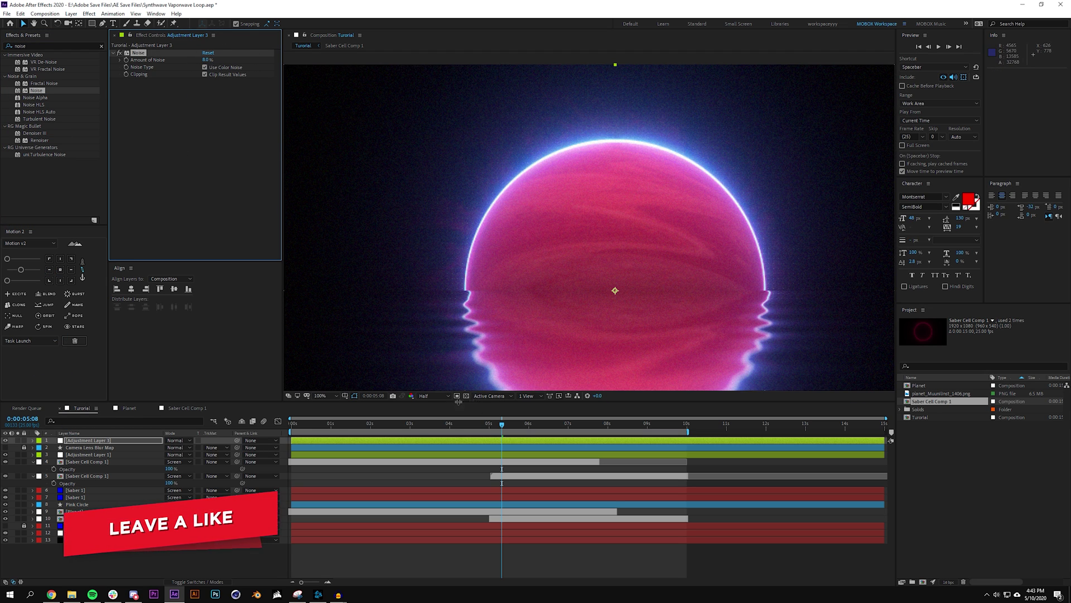
{"action": "left_click", "coordinate": [433, 396]}
{"action": "left_click", "coordinate": [439, 410]}
{"action": "left_click", "coordinate": [438, 396]}
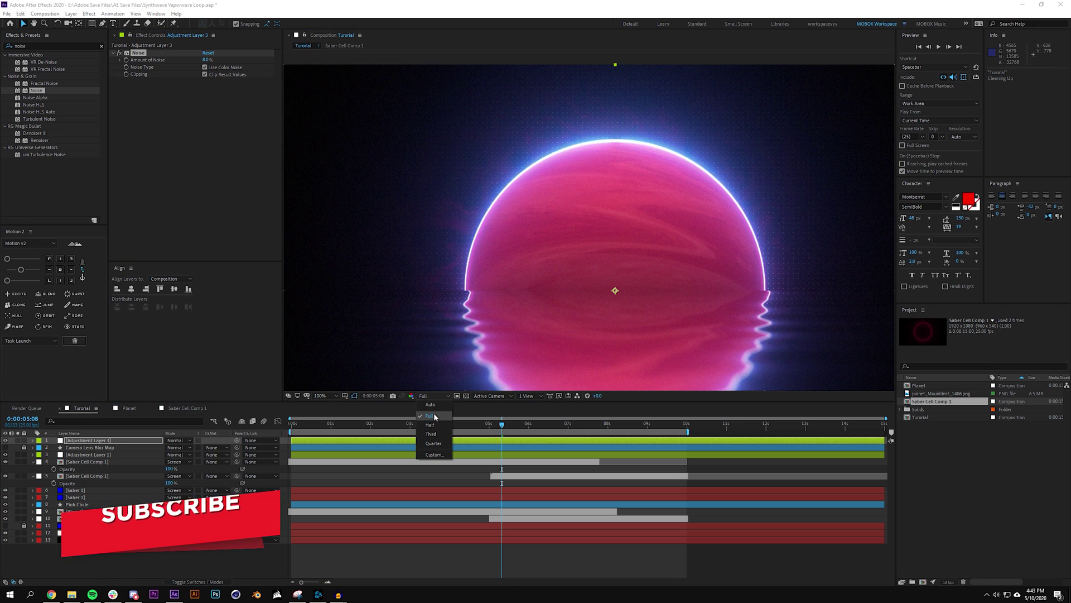
{"action": "left_click", "coordinate": [588, 359]}
{"action": "scroll", "coordinate": [615, 246], "scroll_direction": "down", "scroll_amount": 2}
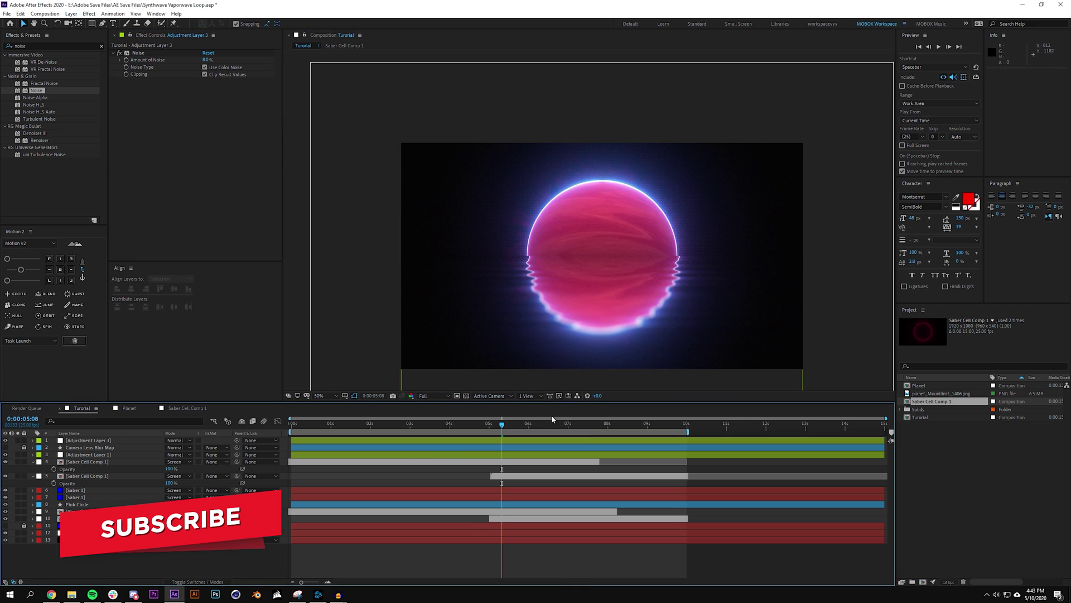
{"action": "left_click_drag", "start_coordinate": [501, 424], "coordinate": [183, 413]}
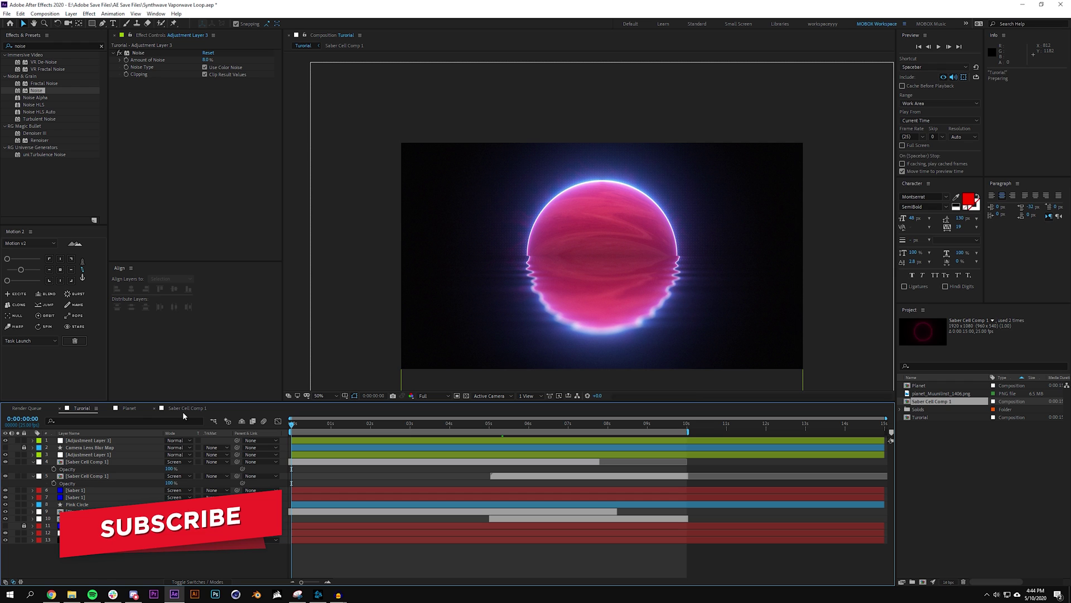